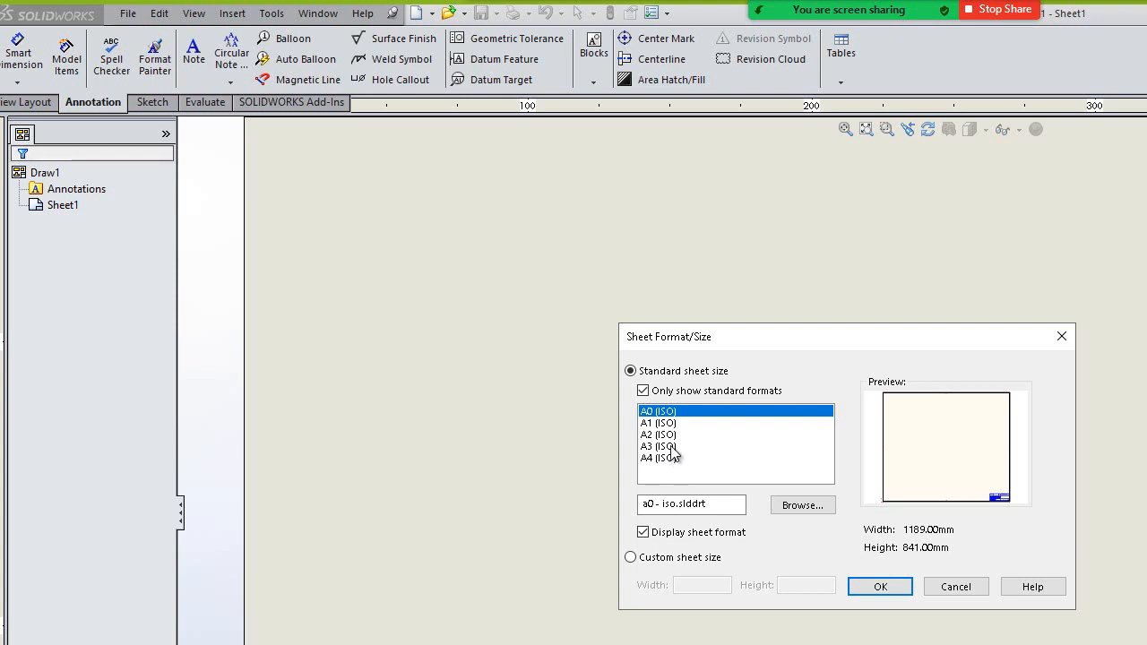
# Create the drawing sheet in the standard A3 (ISO) size, showing only standard formats and displaying the sheet format
pyautogui.click(672, 447)
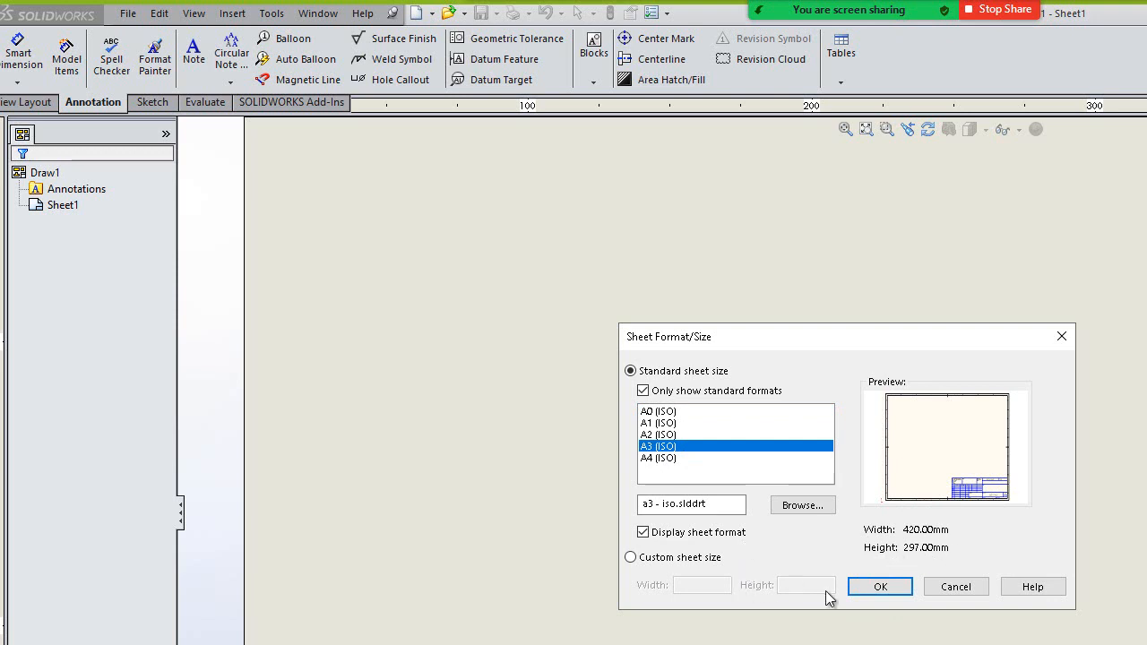
pyautogui.click(661, 559)
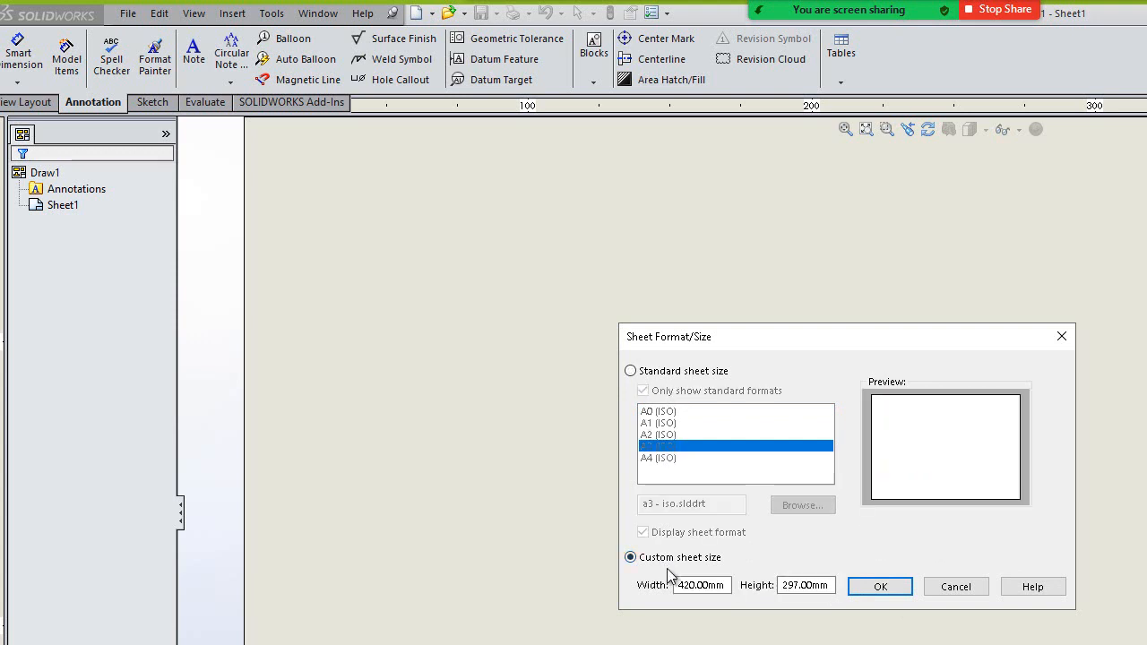
pyautogui.click(650, 372)
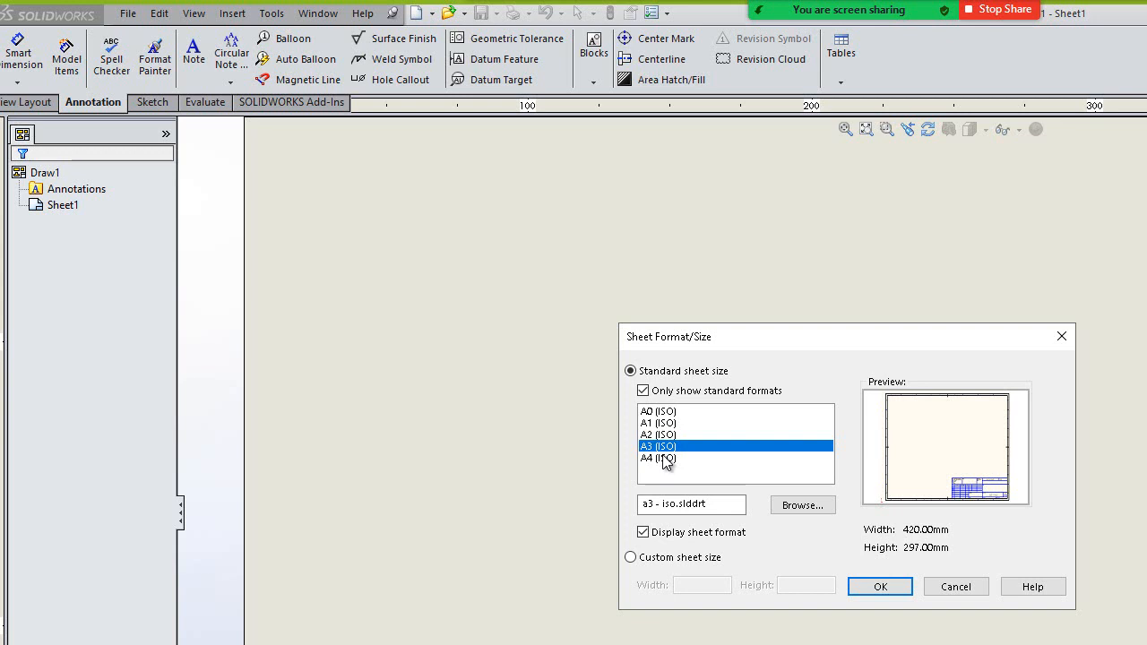
pyautogui.click(643, 391)
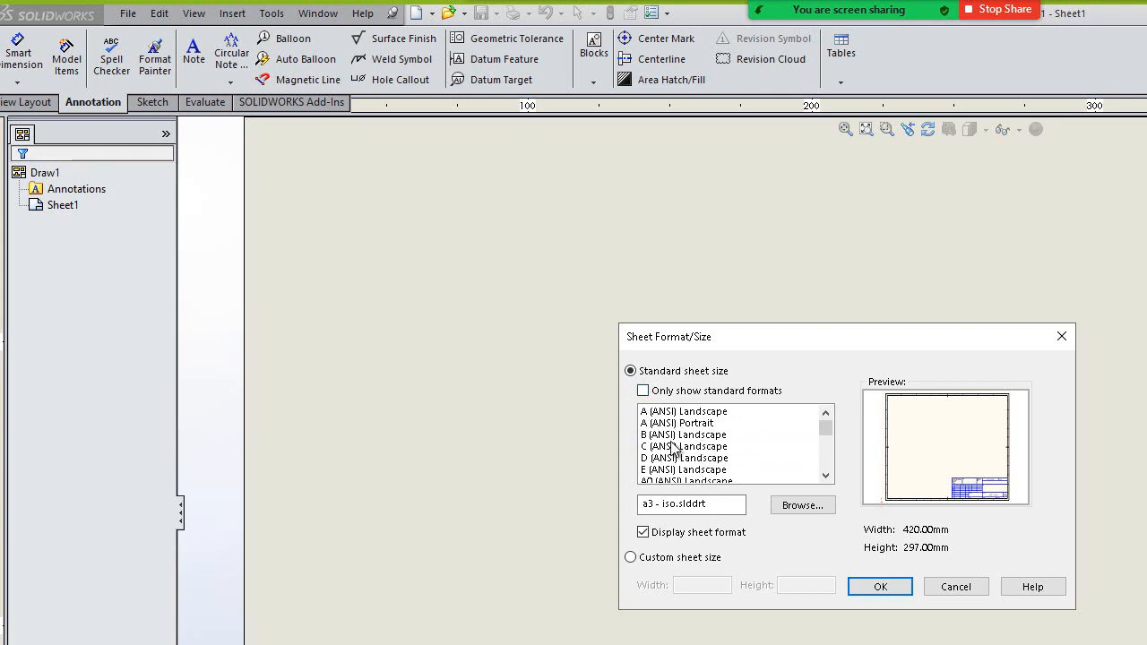
pyautogui.moveTo(827, 427)
pyautogui.mouseDown()
pyautogui.moveTo(828, 463)
pyautogui.moveTo(827, 421)
pyautogui.mouseUp()
pyautogui.click(690, 394)
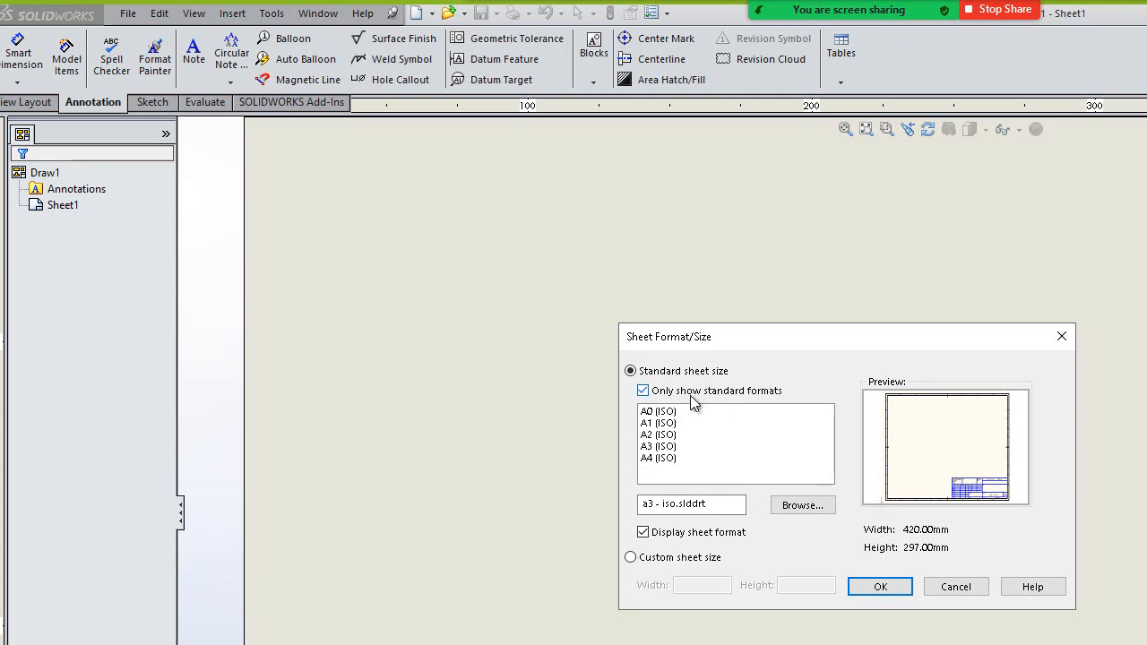
pyautogui.click(679, 447)
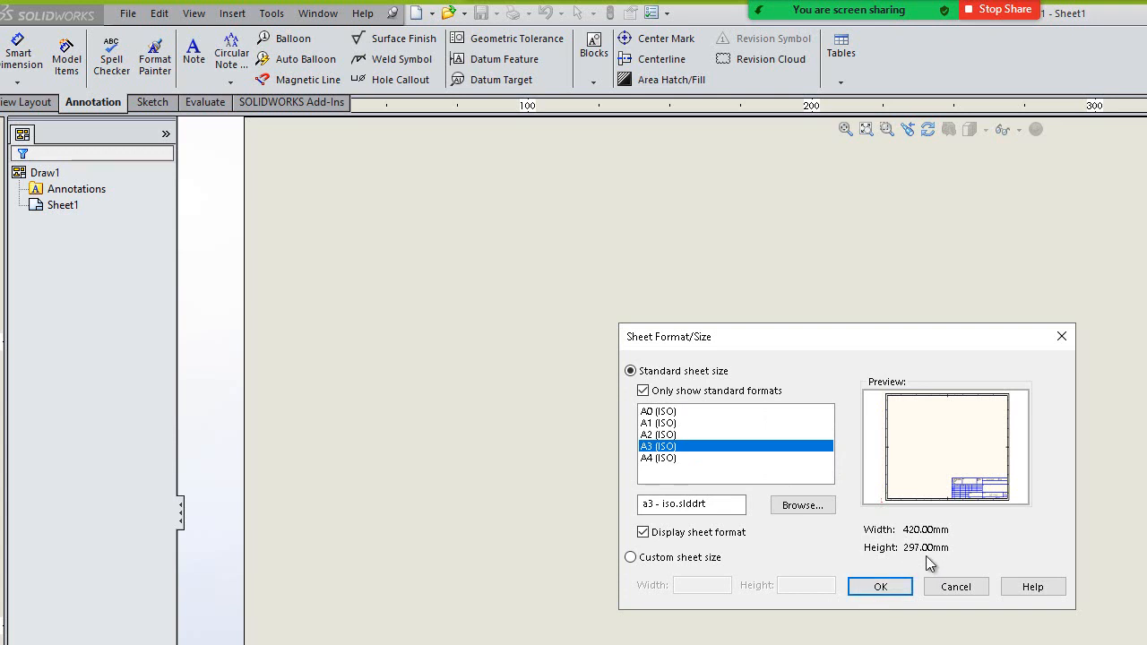
pyautogui.click(877, 593)
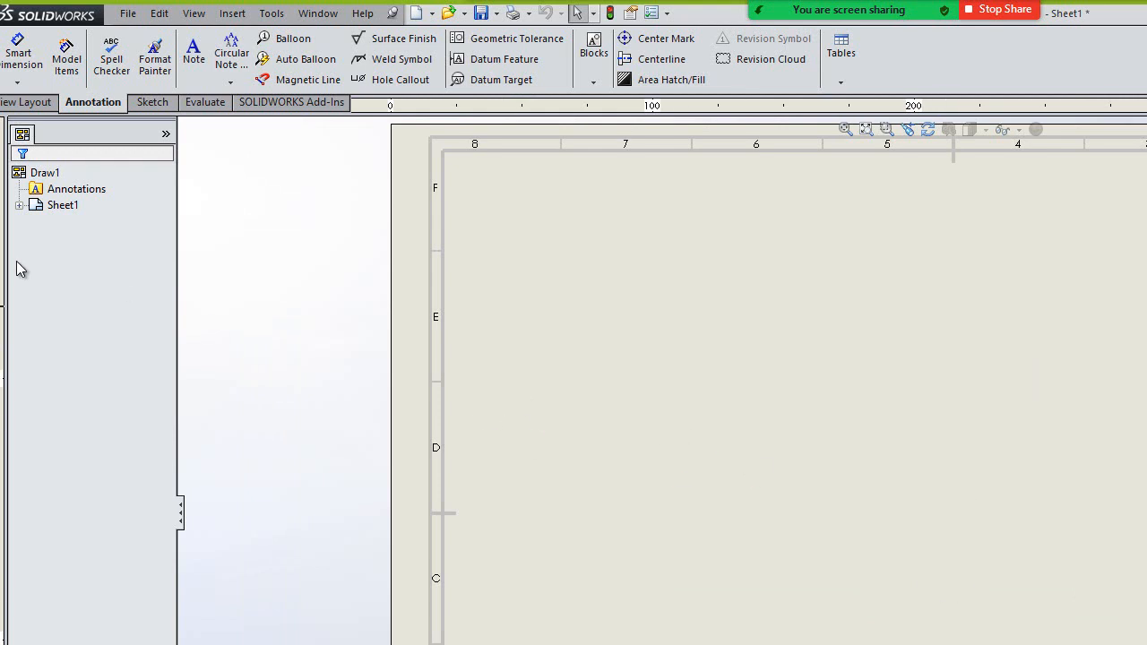
# Enter sheet format editing for Sheet1, view the border and title block, and return to the normal sheet
pyautogui.click(62, 207)
pyautogui.rightClick(55, 201)
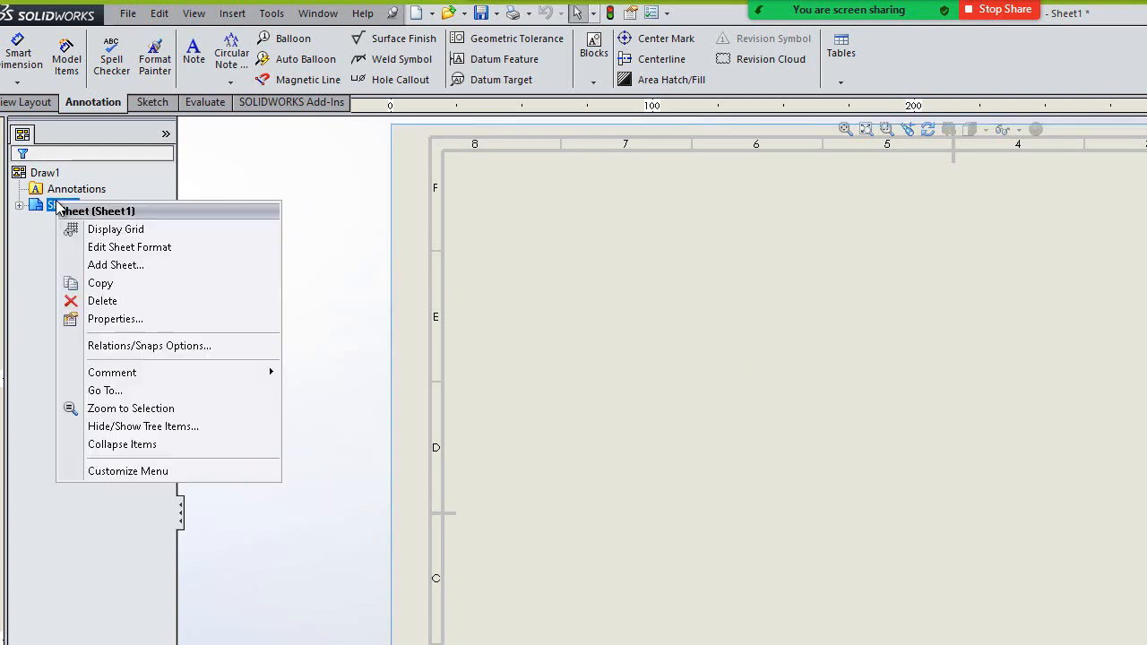
pyautogui.click(143, 248)
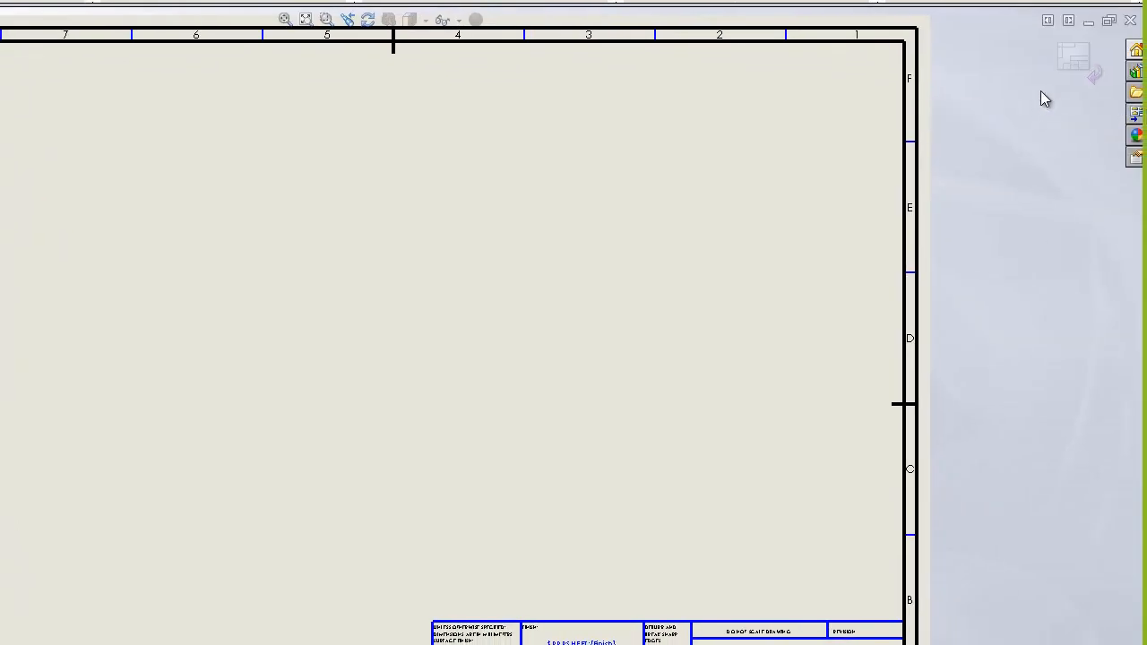
pyautogui.click(1072, 59)
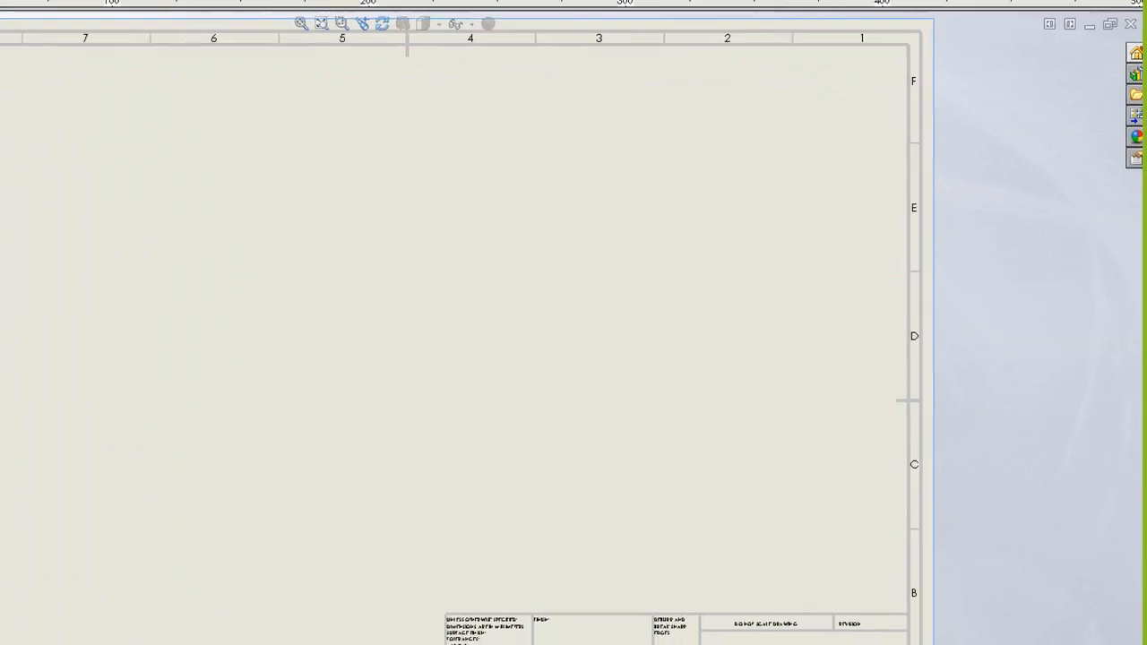
# Set Sheet1's type of projection to First angle in its sheet properties
pyautogui.rightClick(52, 137)
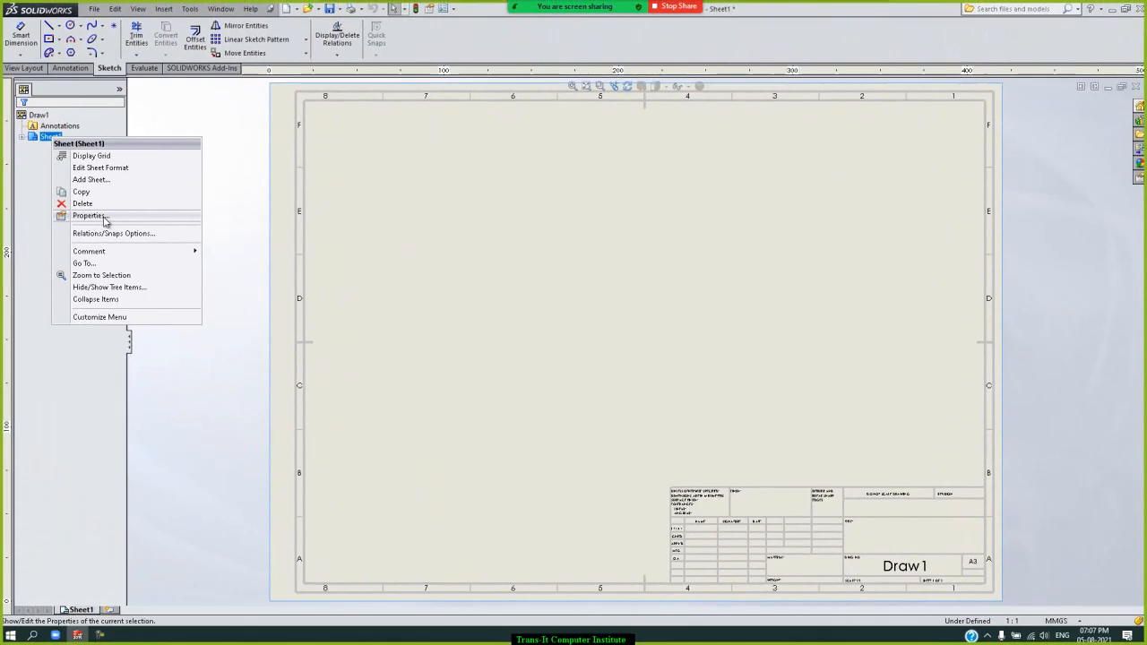
pyautogui.click(105, 220)
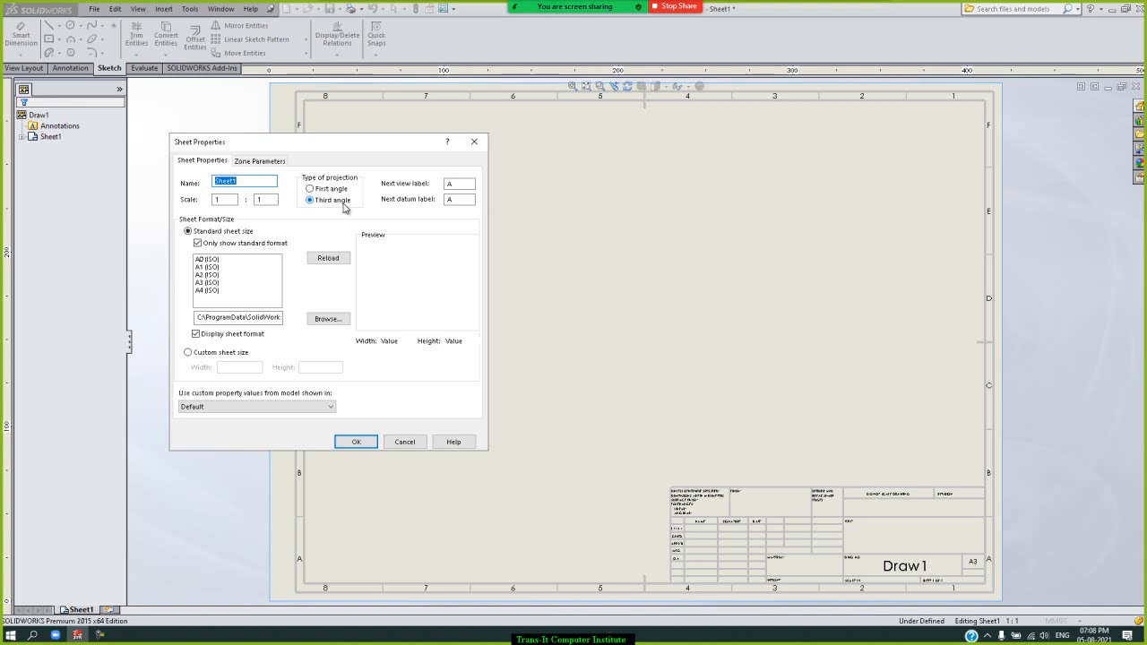
pyautogui.click(328, 190)
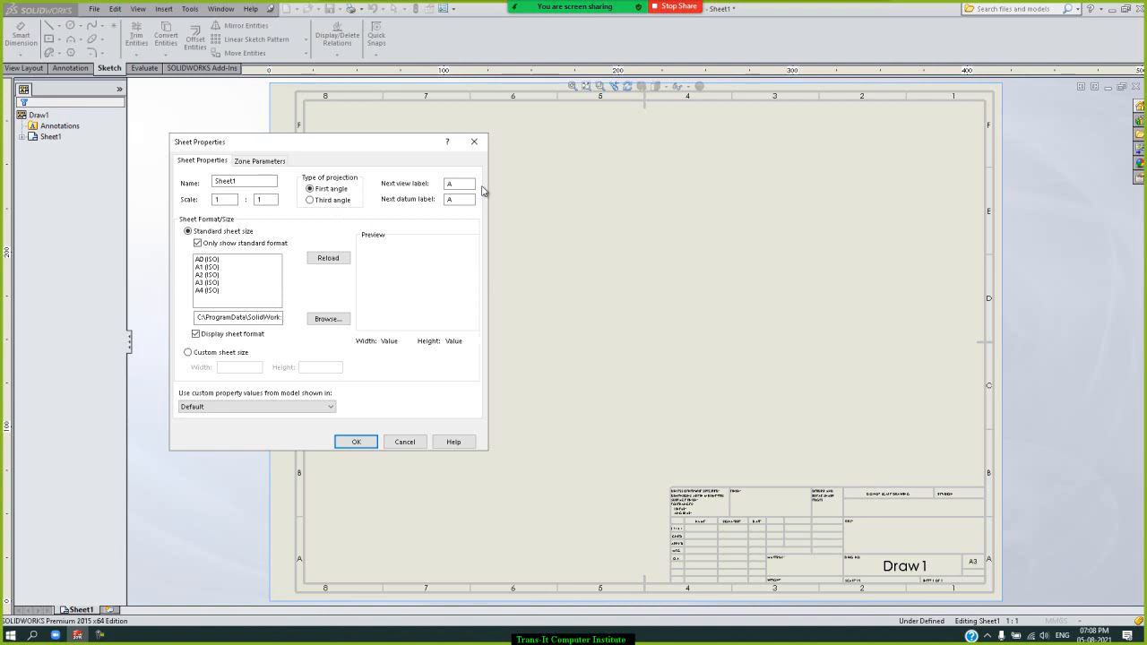
pyautogui.click(269, 162)
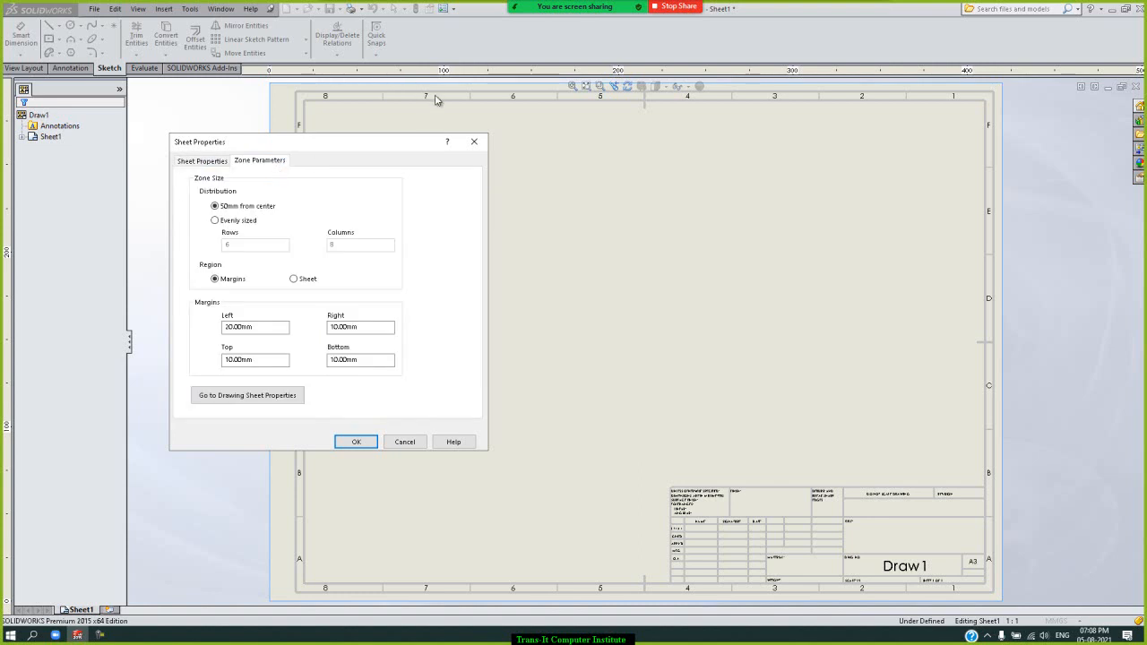
pyautogui.click(209, 163)
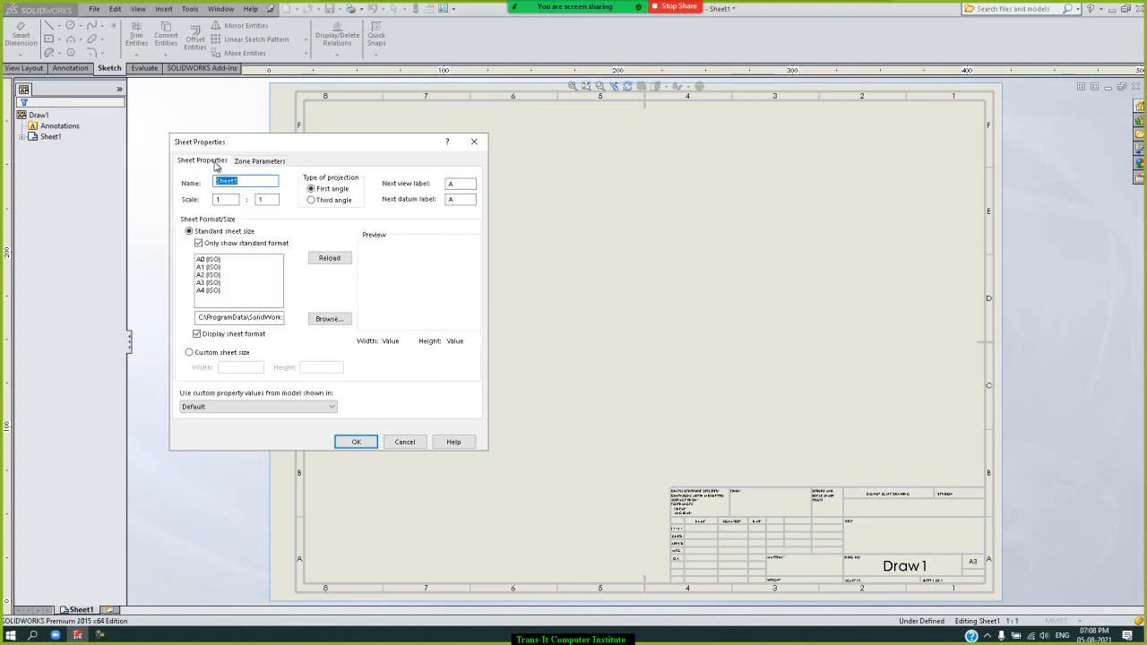
pyautogui.click(355, 445)
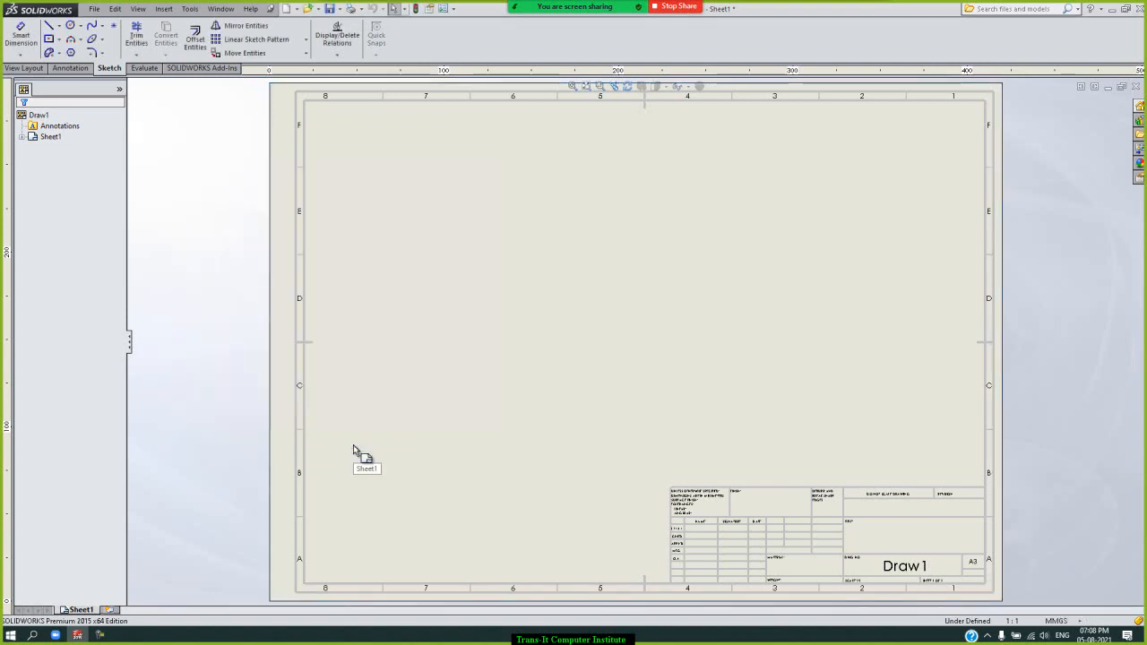
# Insert the standard three views of the page53 part from the solidworks drafting folder onto the sheet
pyautogui.click(28, 70)
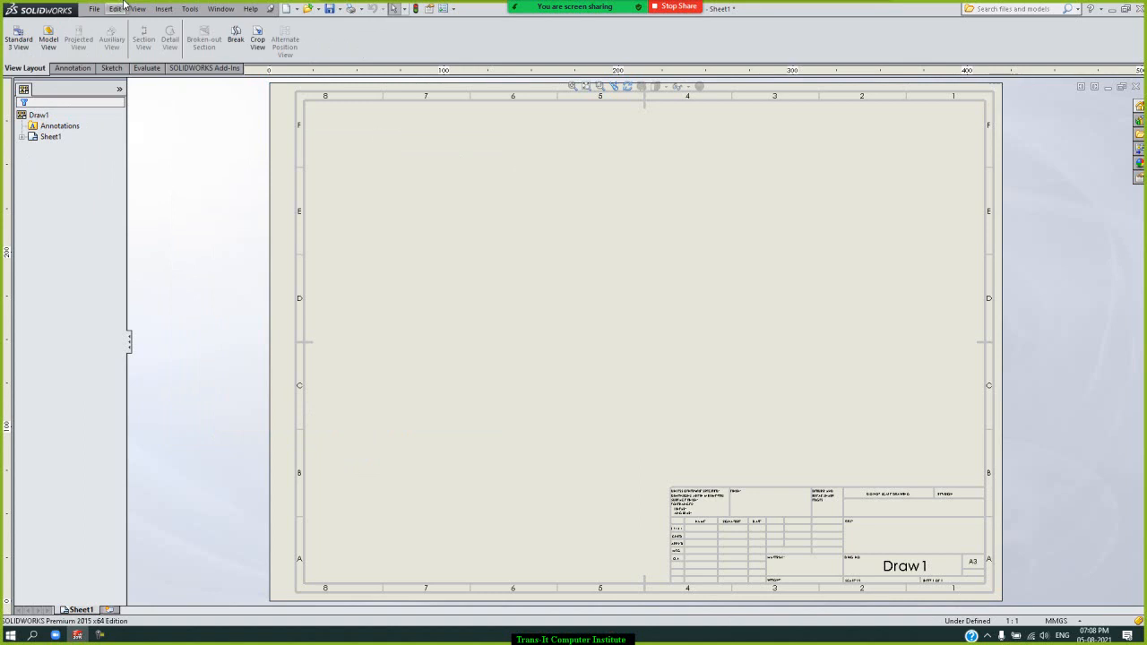
pyautogui.click(26, 46)
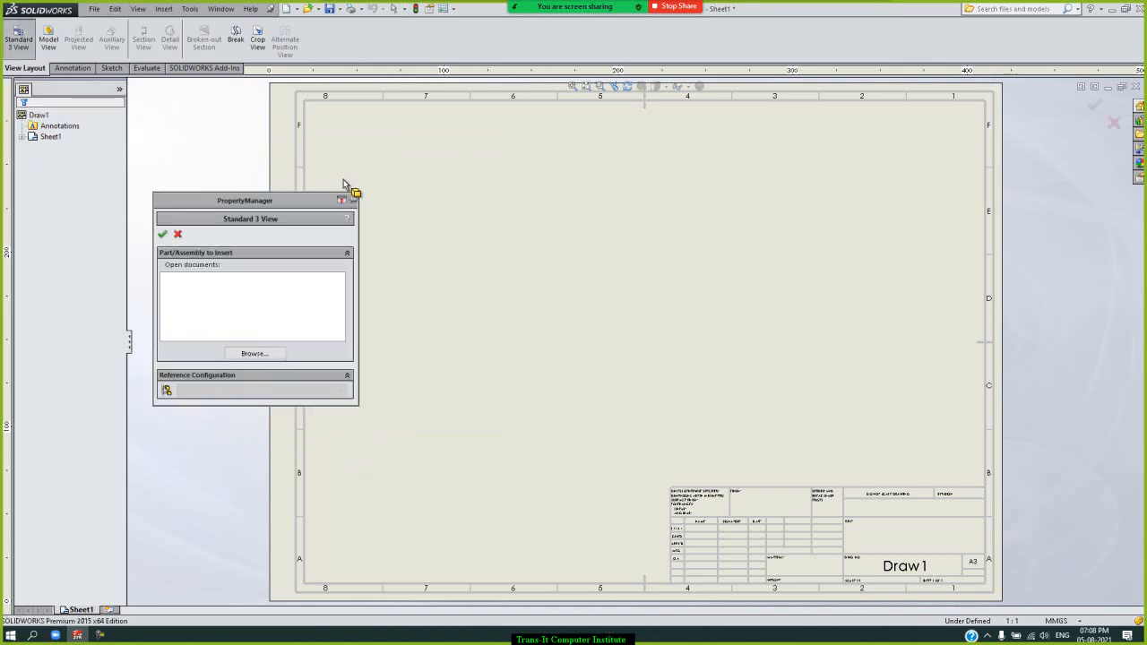
pyautogui.click(277, 357)
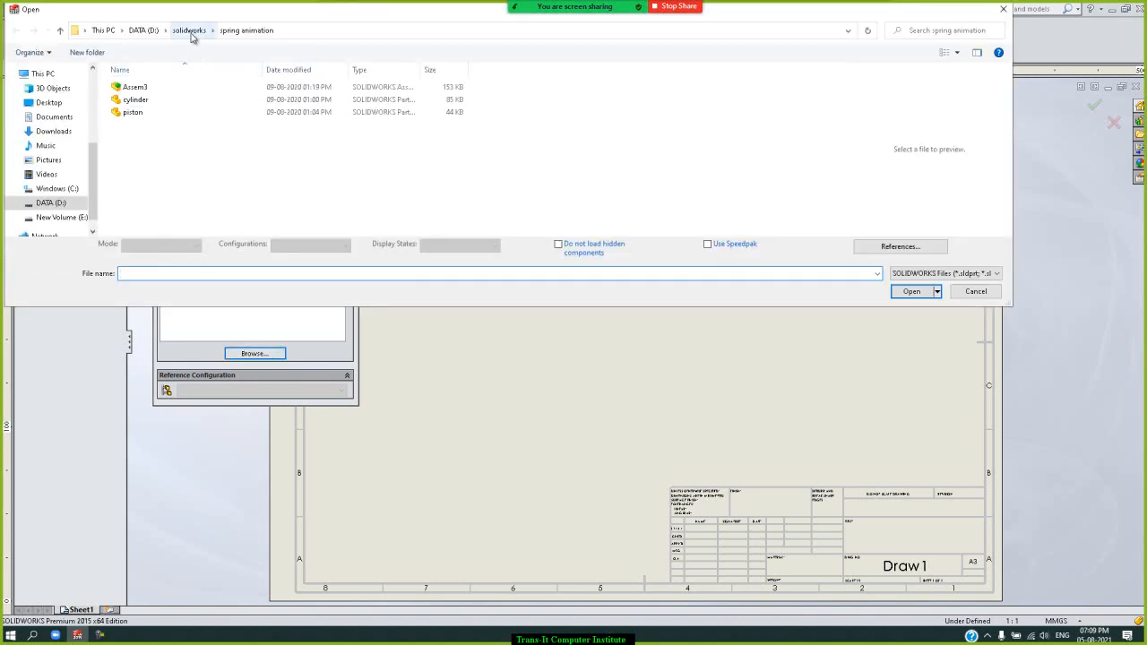
pyautogui.click(190, 33)
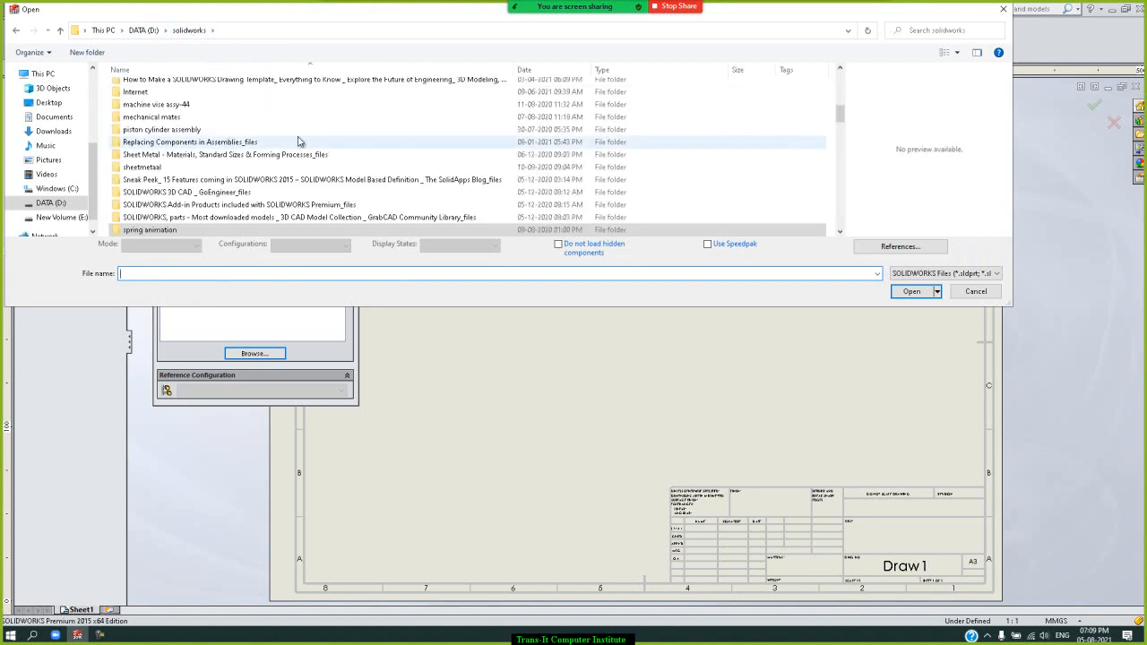
pyautogui.scroll(10, 220, 164)
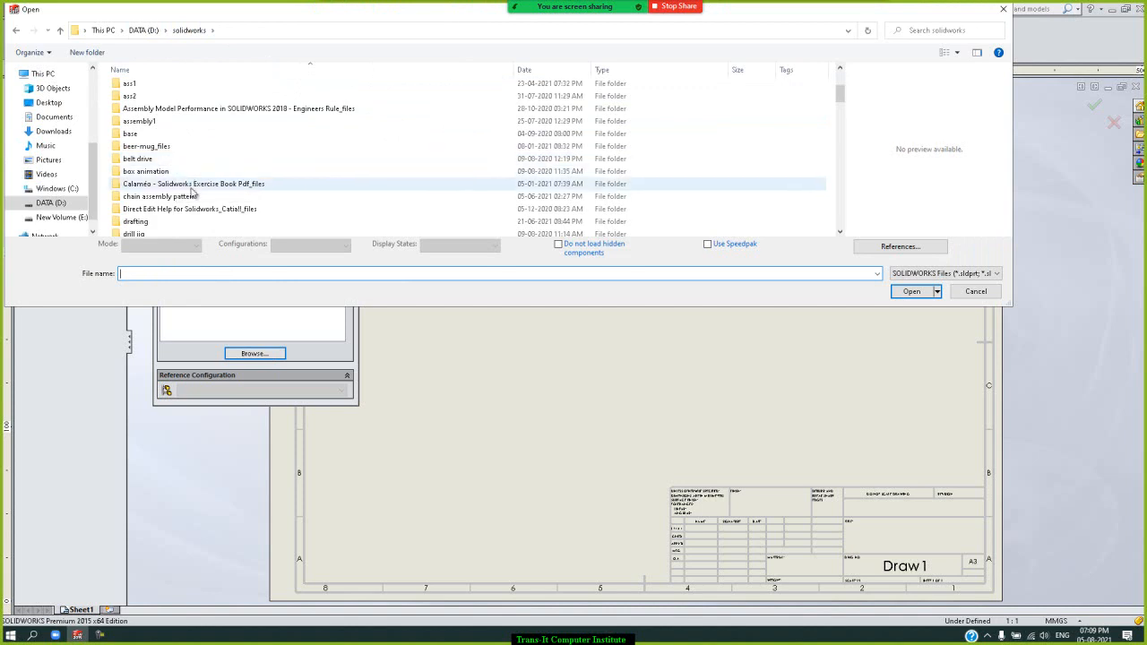
pyautogui.doubleClick(134, 221)
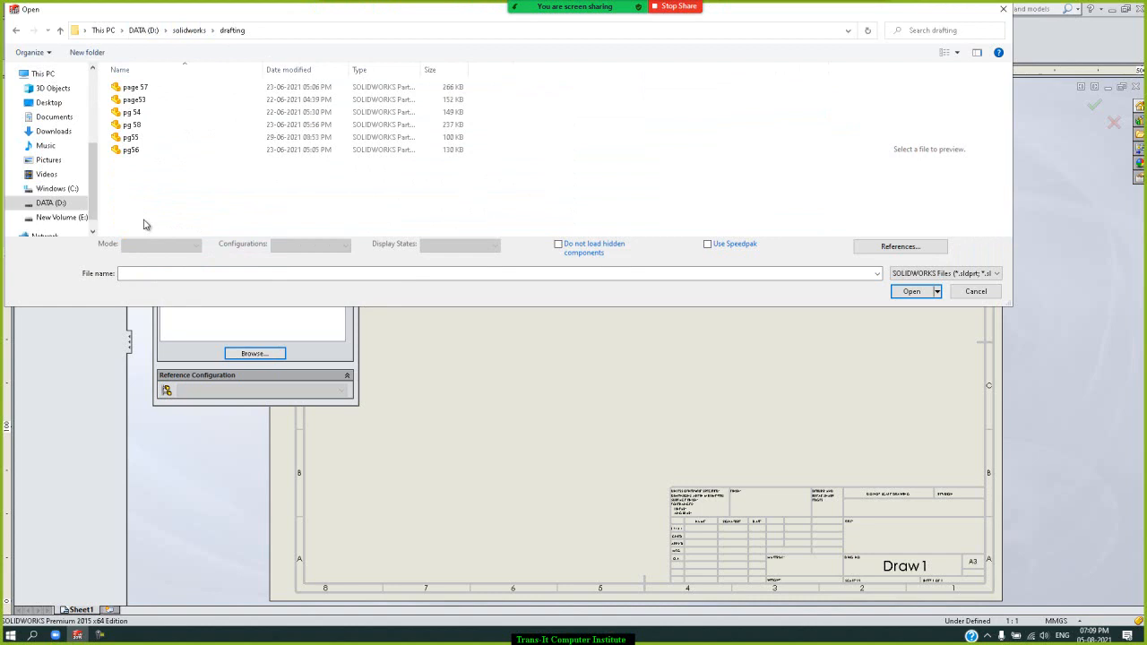
pyautogui.click(135, 88)
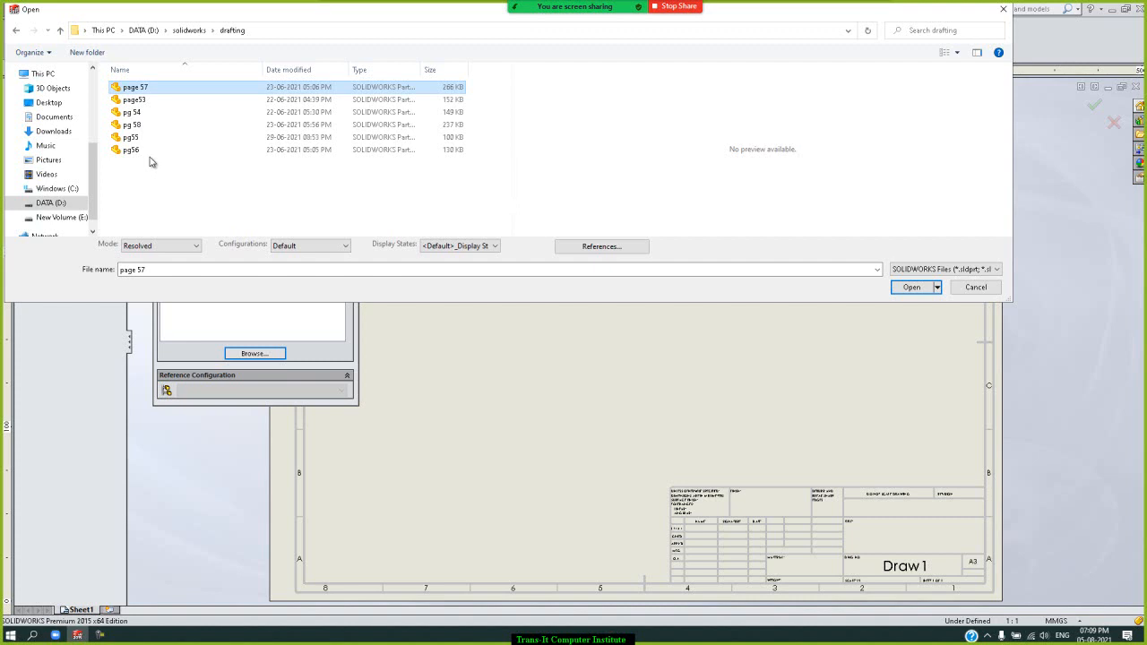
pyautogui.click(137, 101)
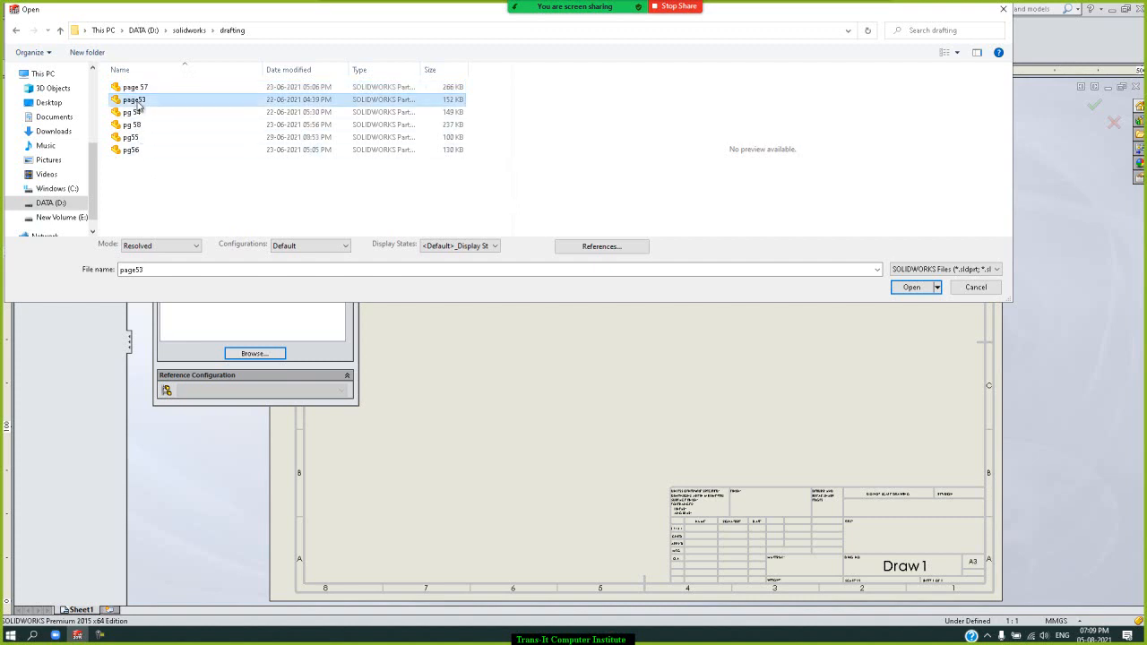
pyautogui.click(905, 292)
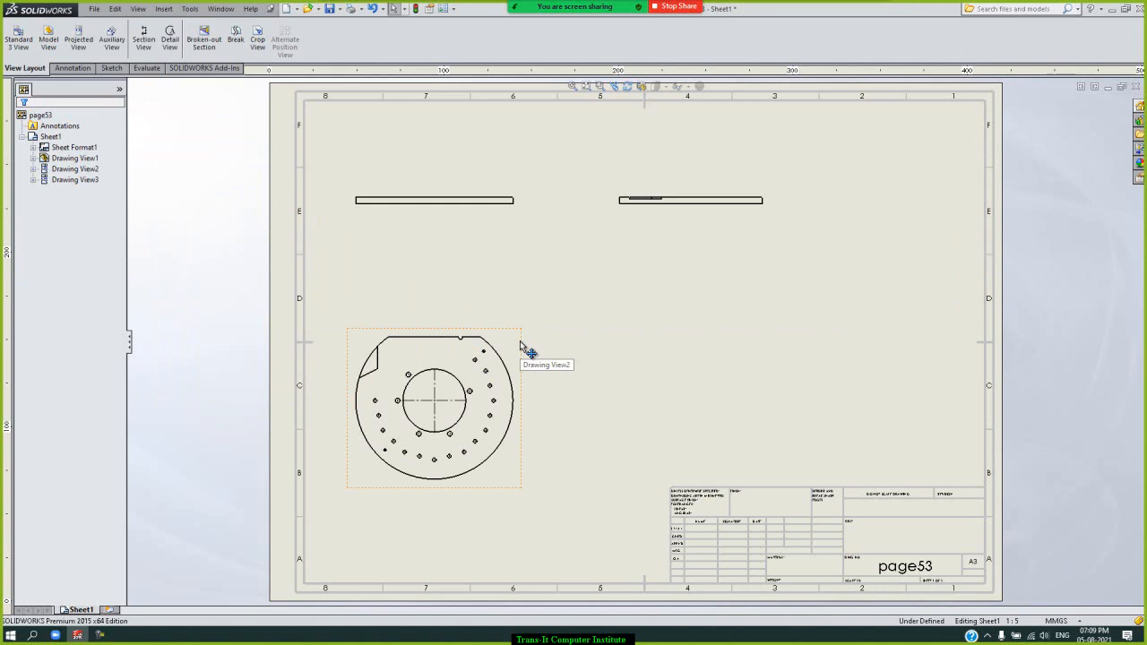
# Check the projection type and scale in Sheet1's properties
pyautogui.click(58, 138)
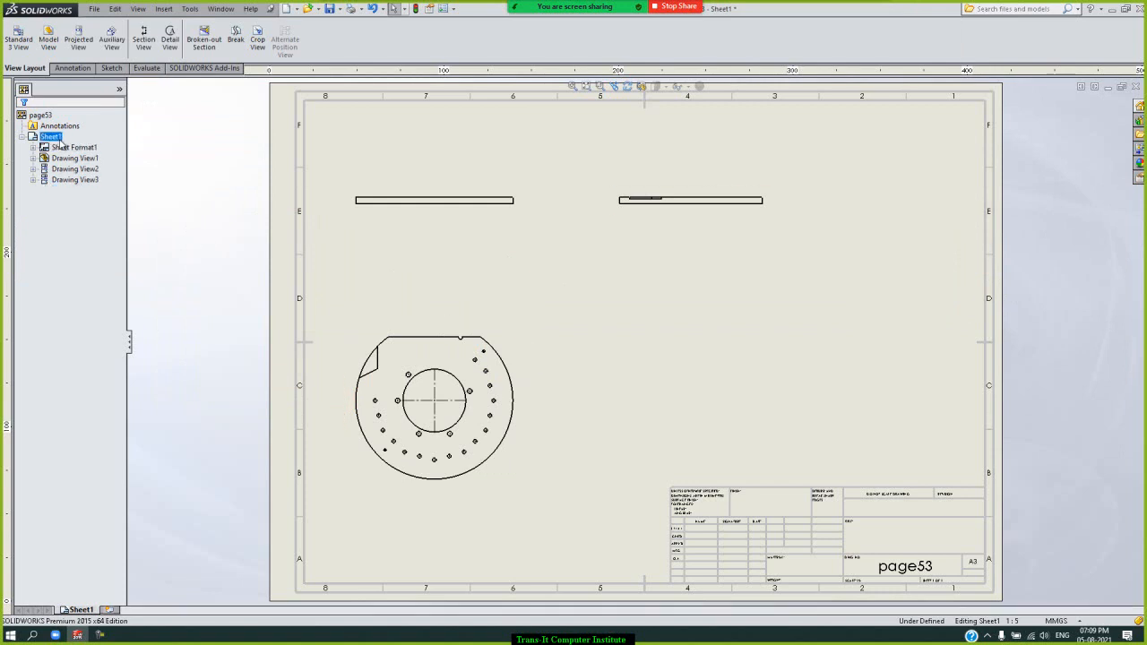
pyautogui.rightClick(61, 143)
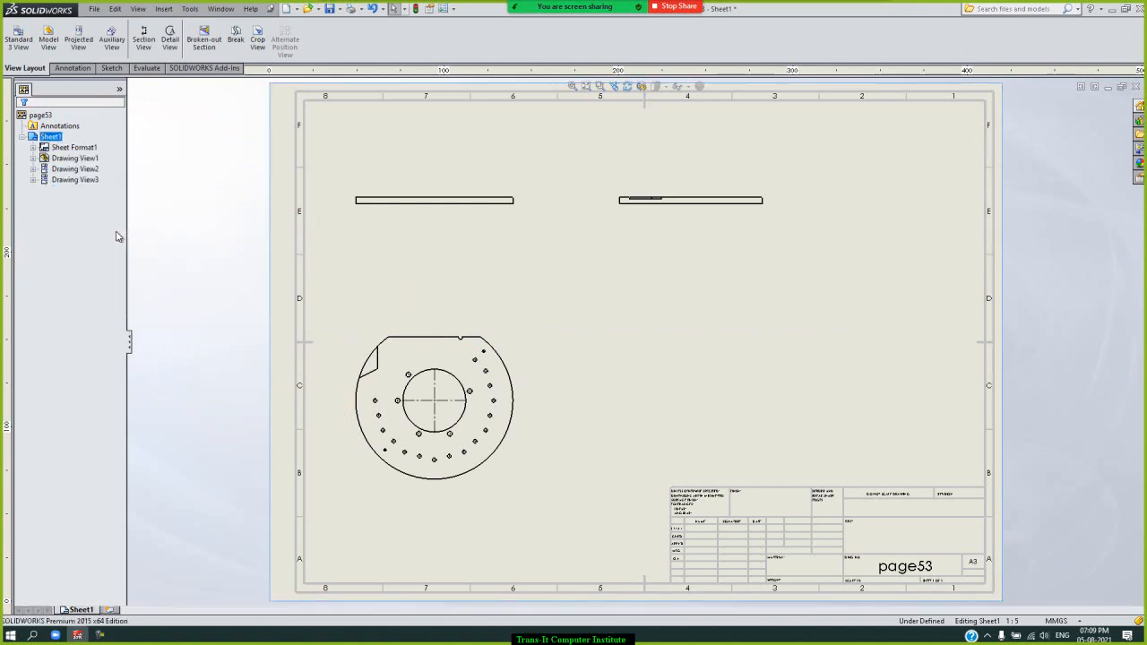
pyautogui.click(118, 231)
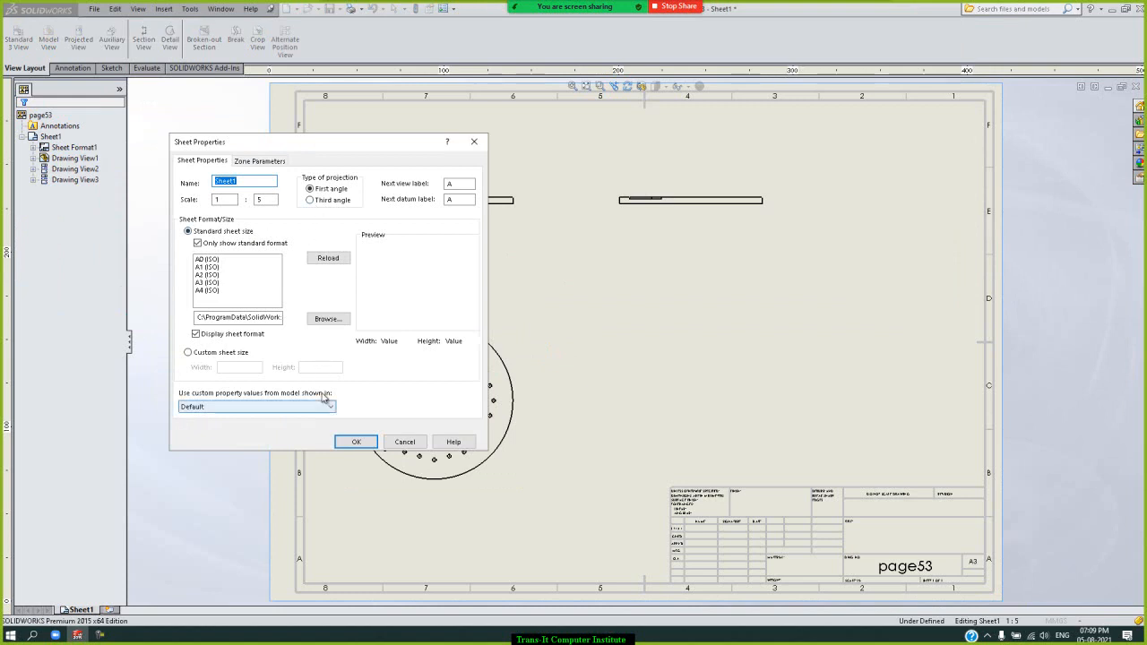
pyautogui.click(356, 442)
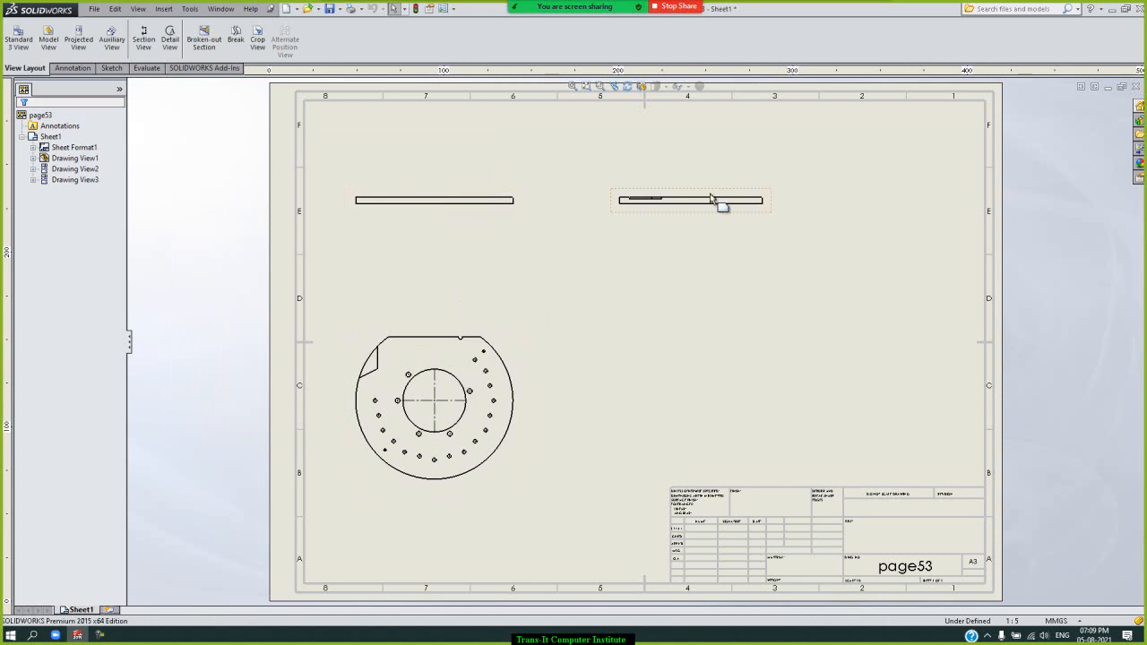
pyautogui.click(481, 204)
pyautogui.click(598, 206)
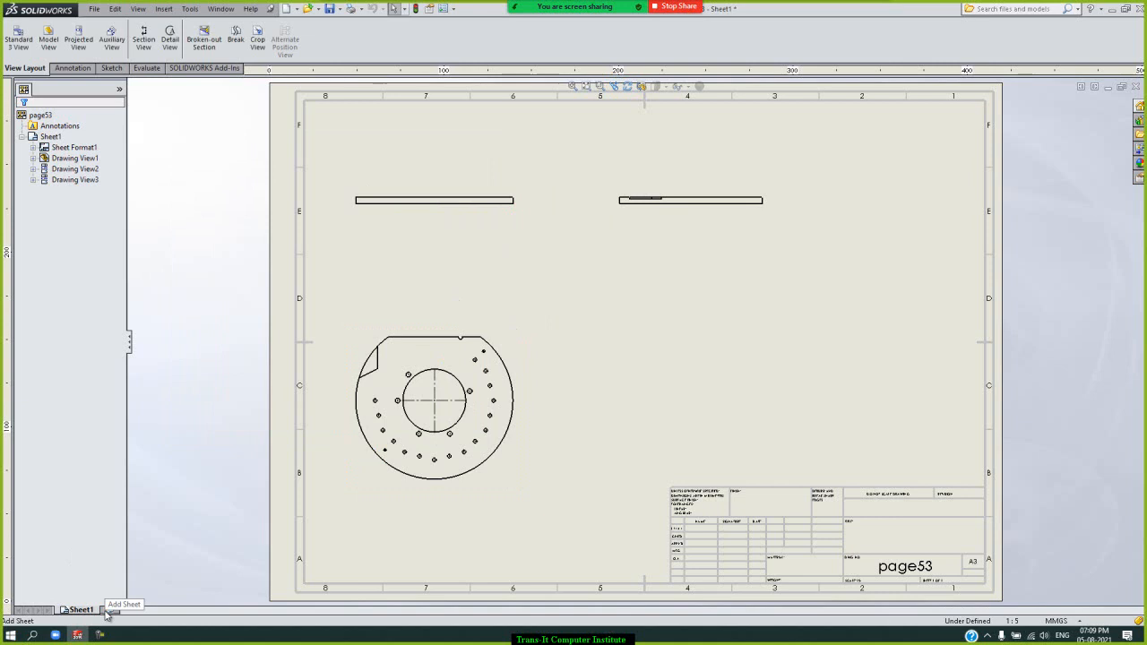
pyautogui.click(97, 8)
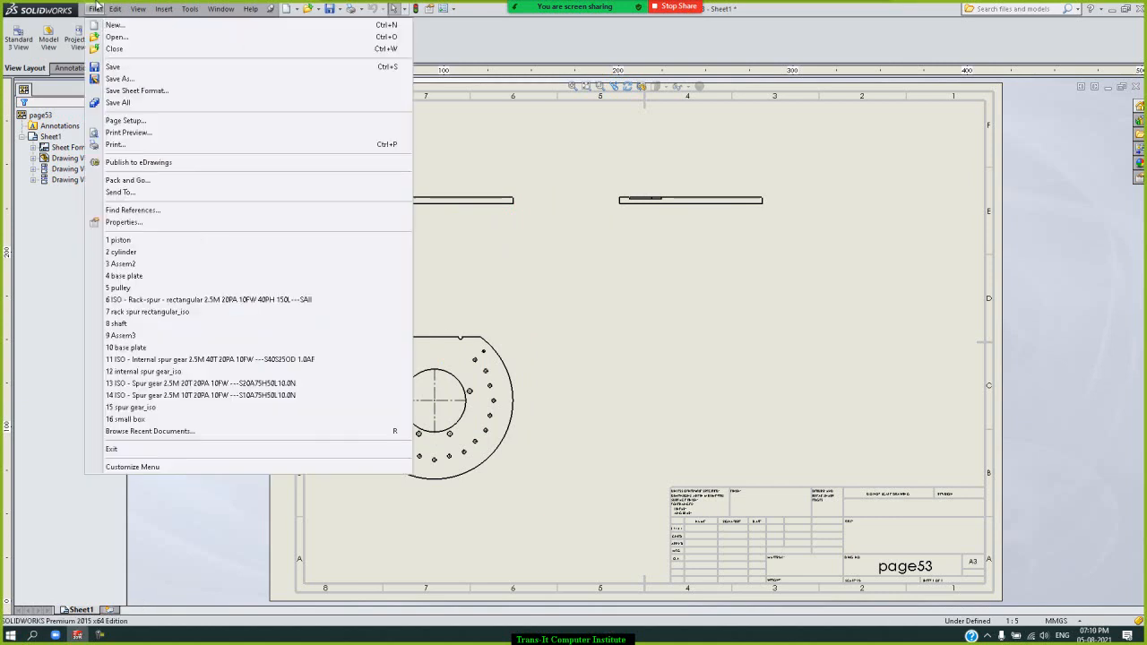
pyautogui.click(1072, 317)
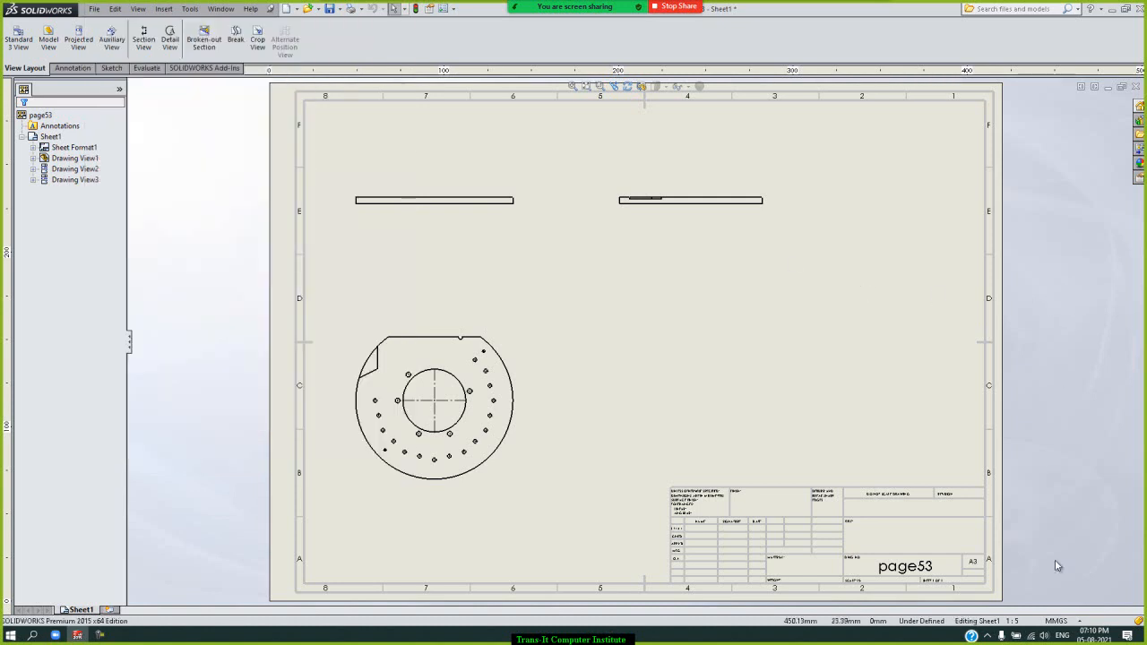
pyautogui.click(1065, 621)
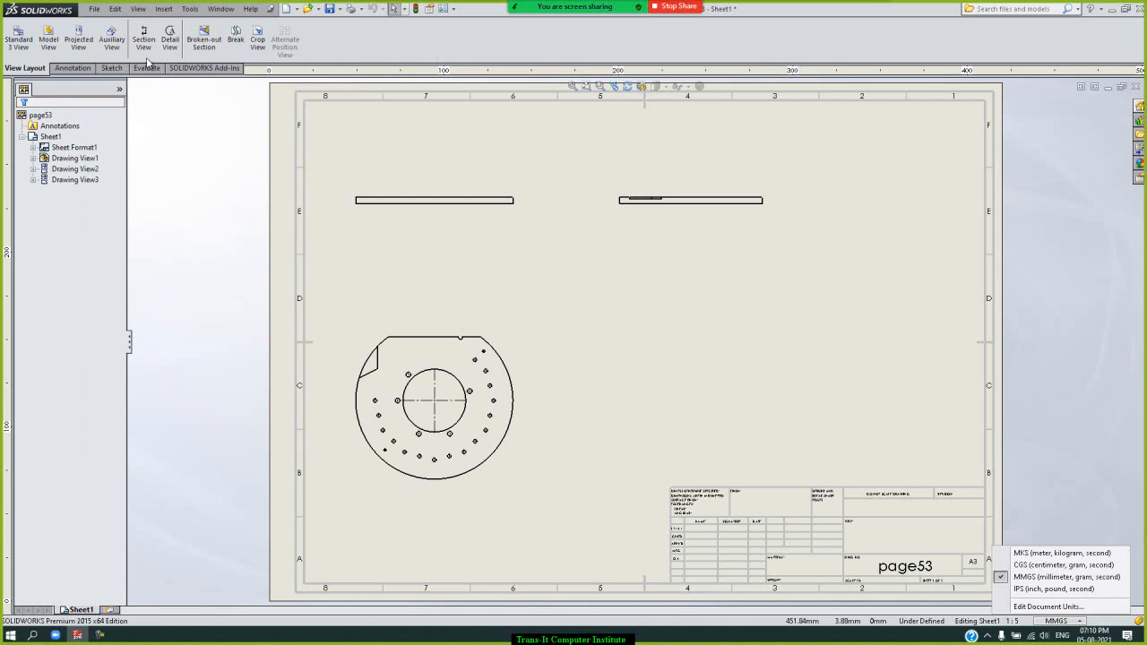
# Check the length, angle and mass unit settings in the drawing's document properties
pyautogui.click(191, 7)
pyautogui.click(190, 8)
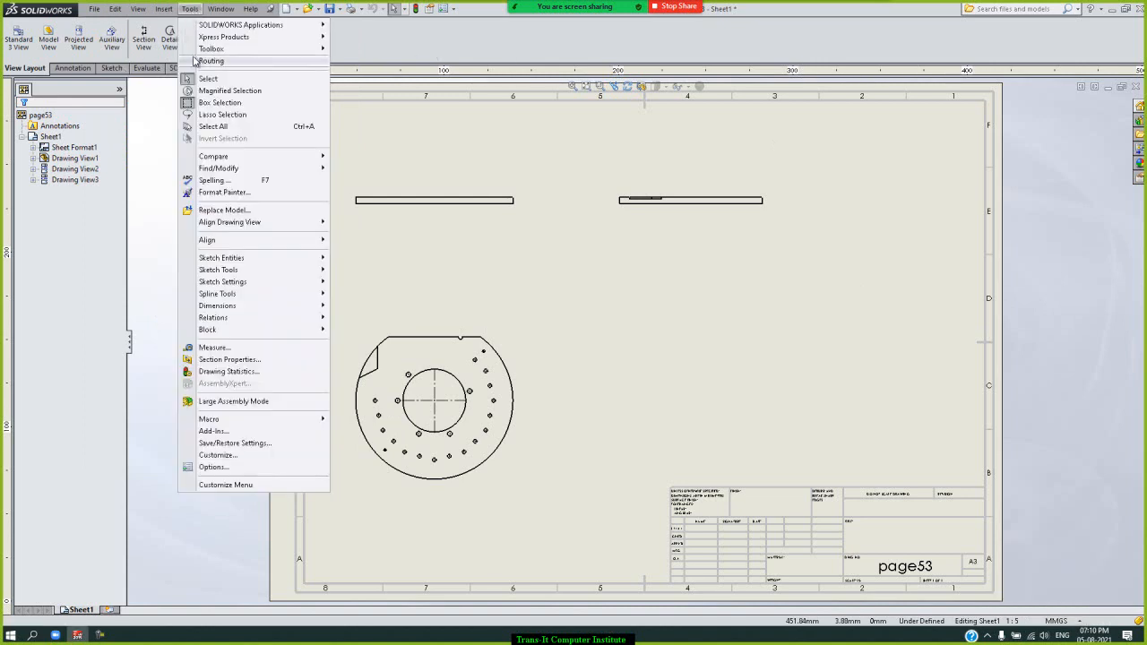
pyautogui.click(251, 467)
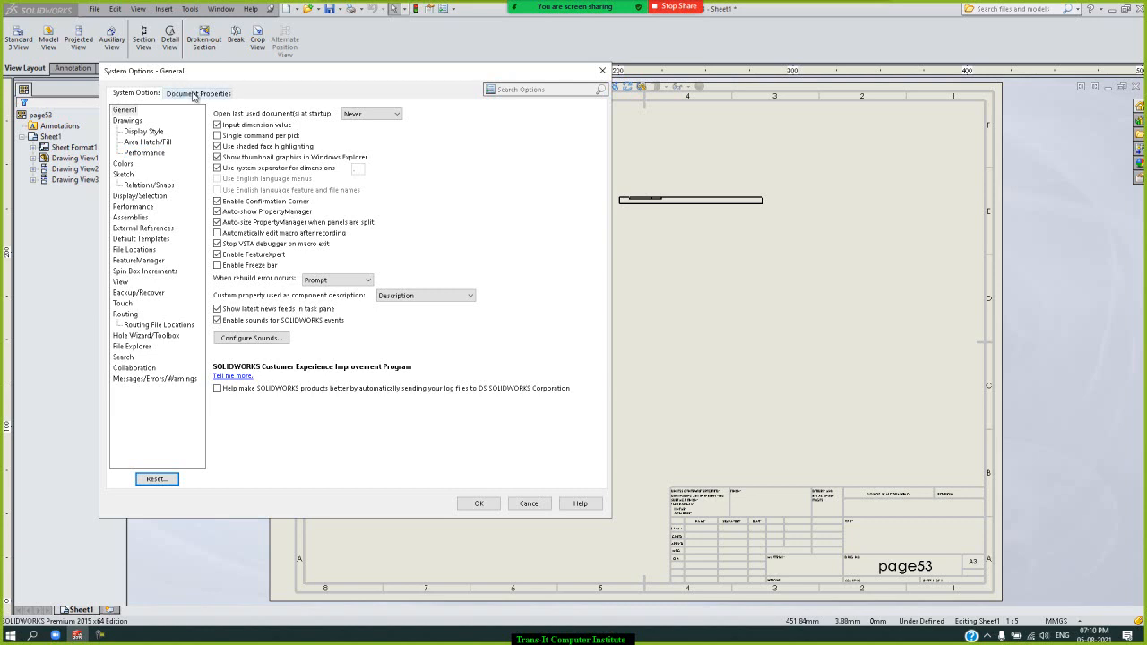
pyautogui.click(195, 93)
pyautogui.click(74, 115)
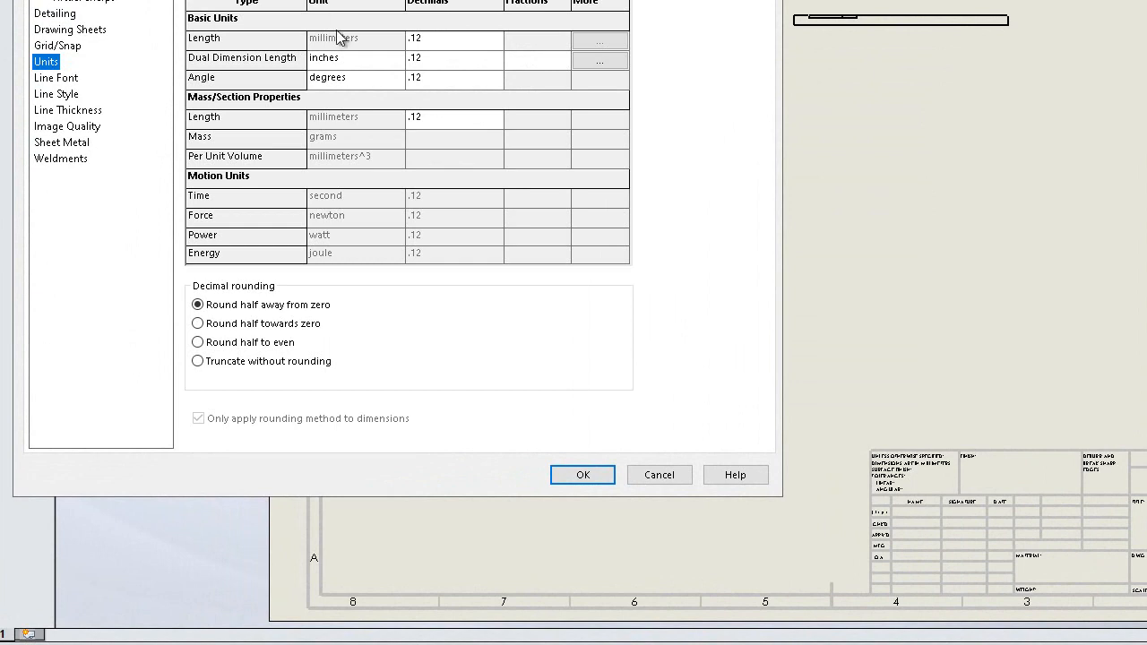
pyautogui.click(588, 472)
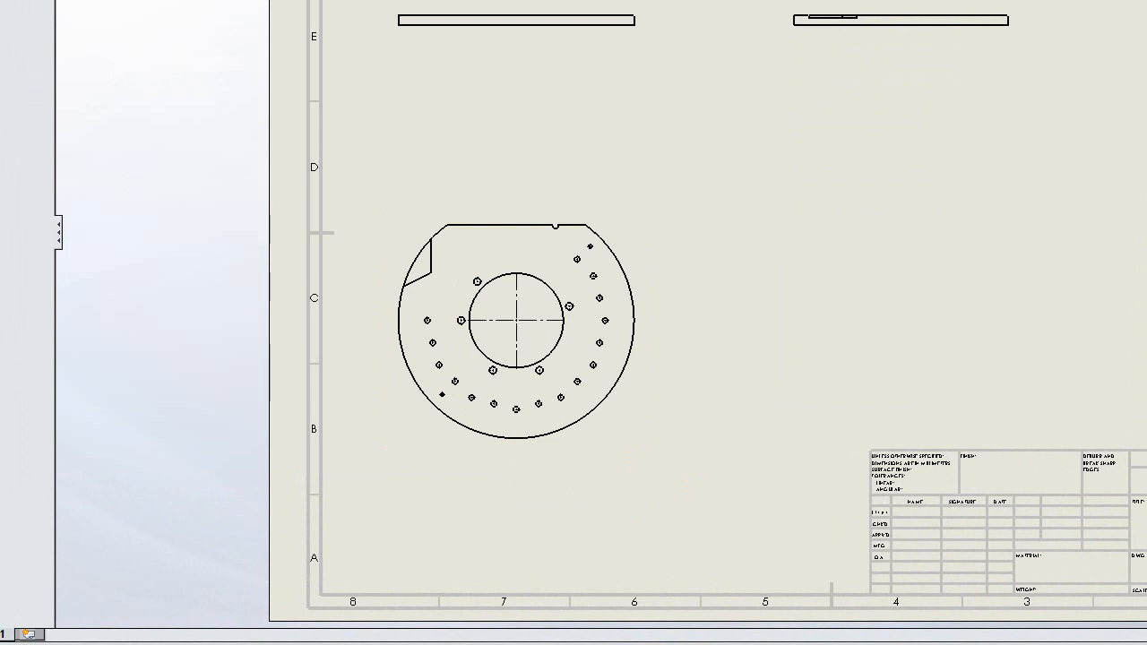
pyautogui.click(19, 12)
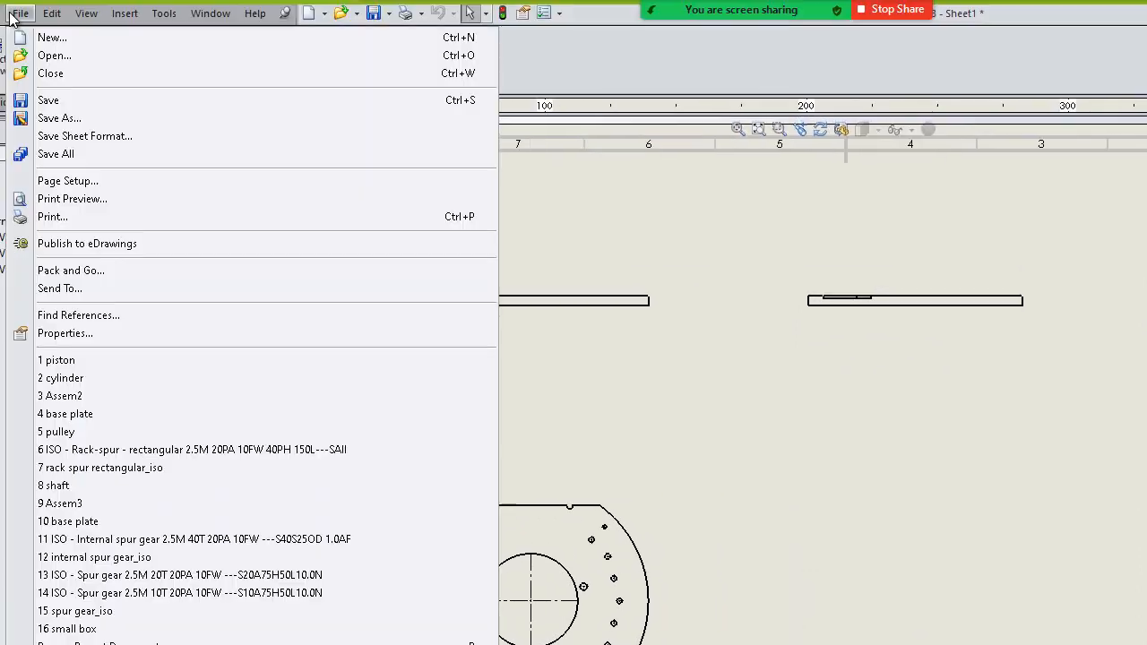
pyautogui.click(53, 39)
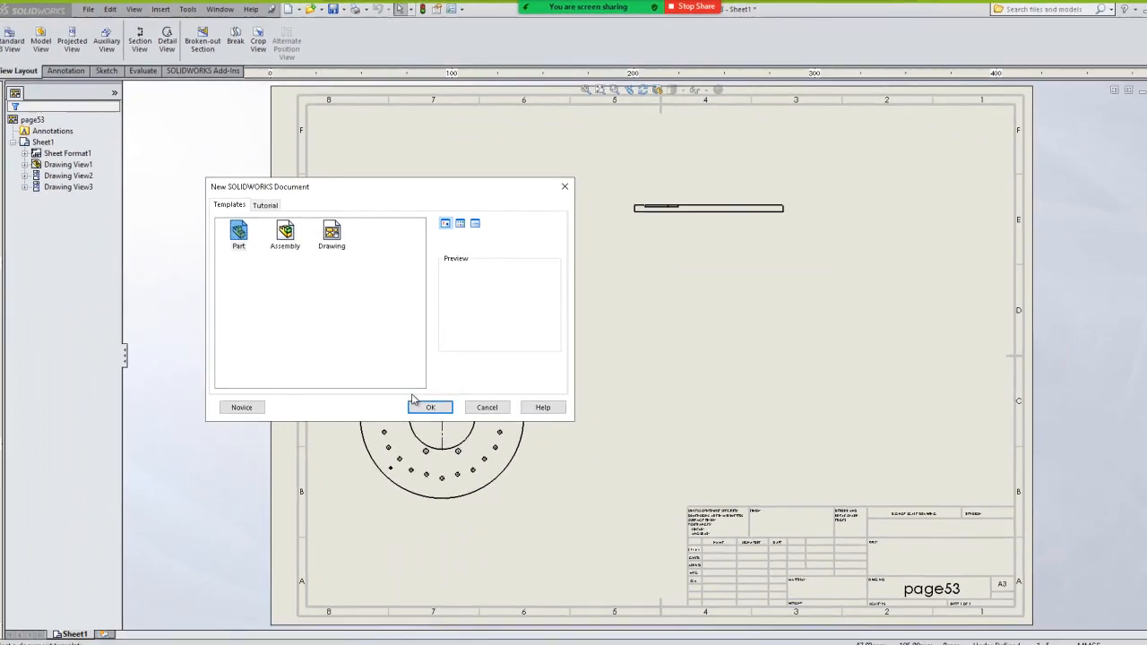
pyautogui.click(486, 407)
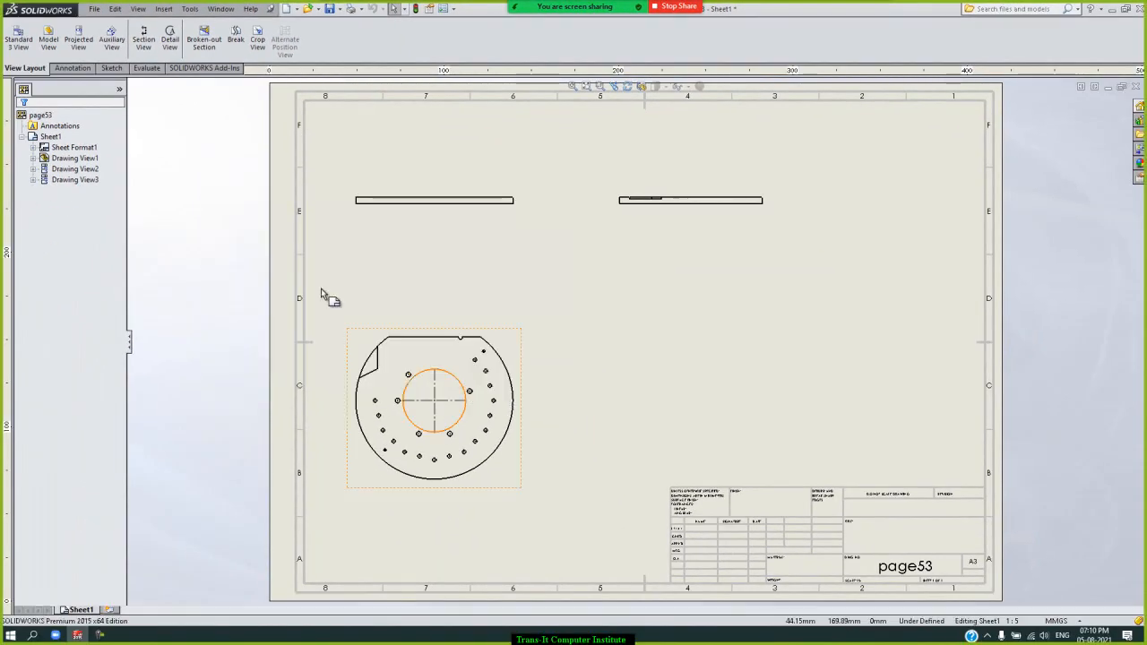
# Open the pg 54 part from the solidworks drafting folder
pyautogui.click(93, 8)
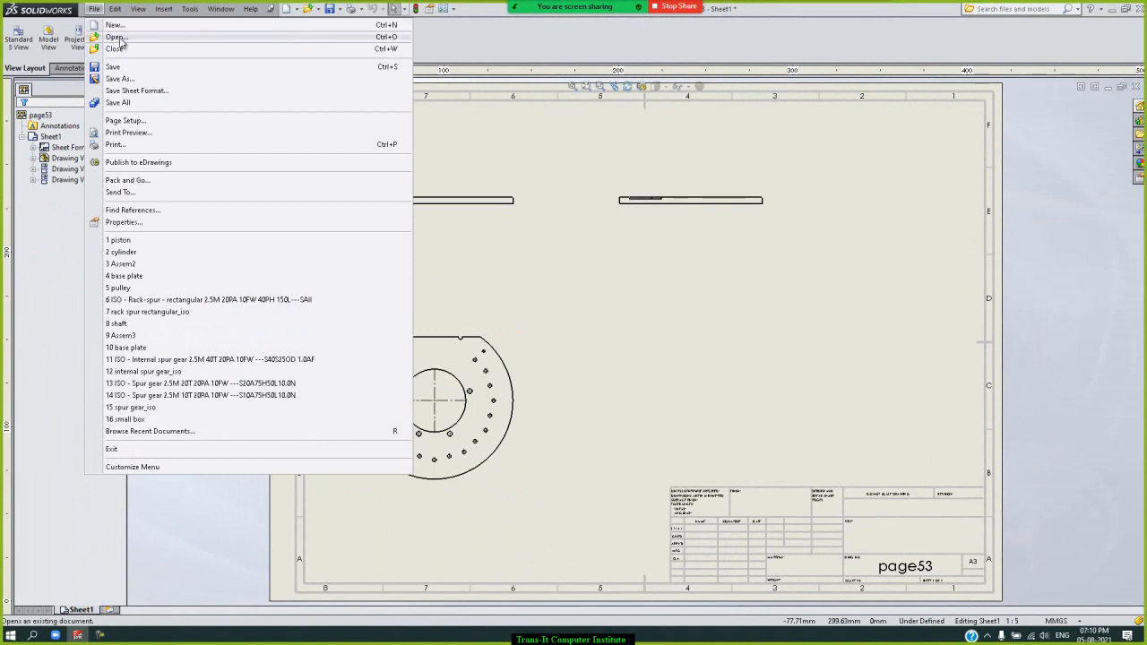
pyautogui.click(117, 37)
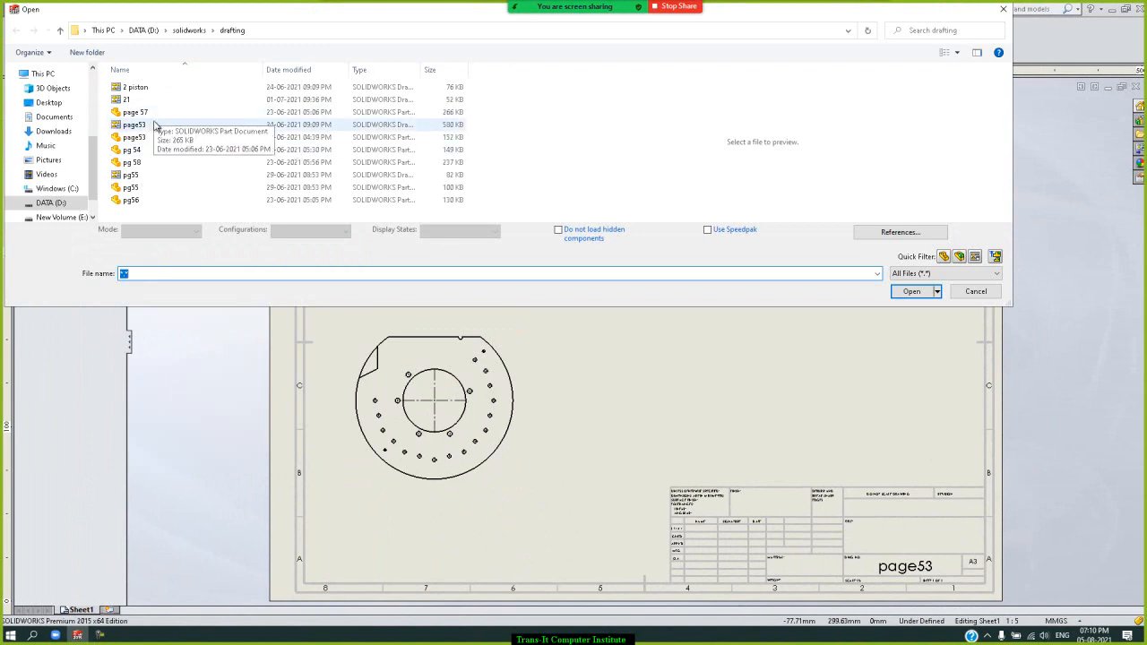
pyautogui.doubleClick(153, 154)
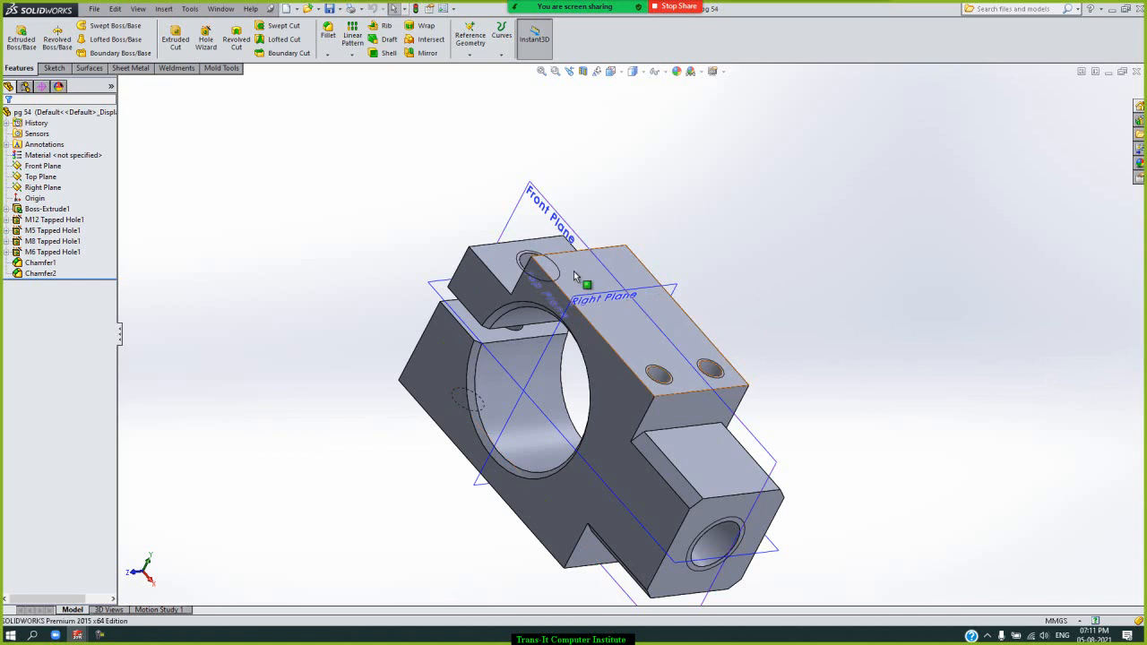
# Make a new drawing from the pg 54 part on an A3 (ISO) sheet with the sheet format displayed
pyautogui.click(93, 9)
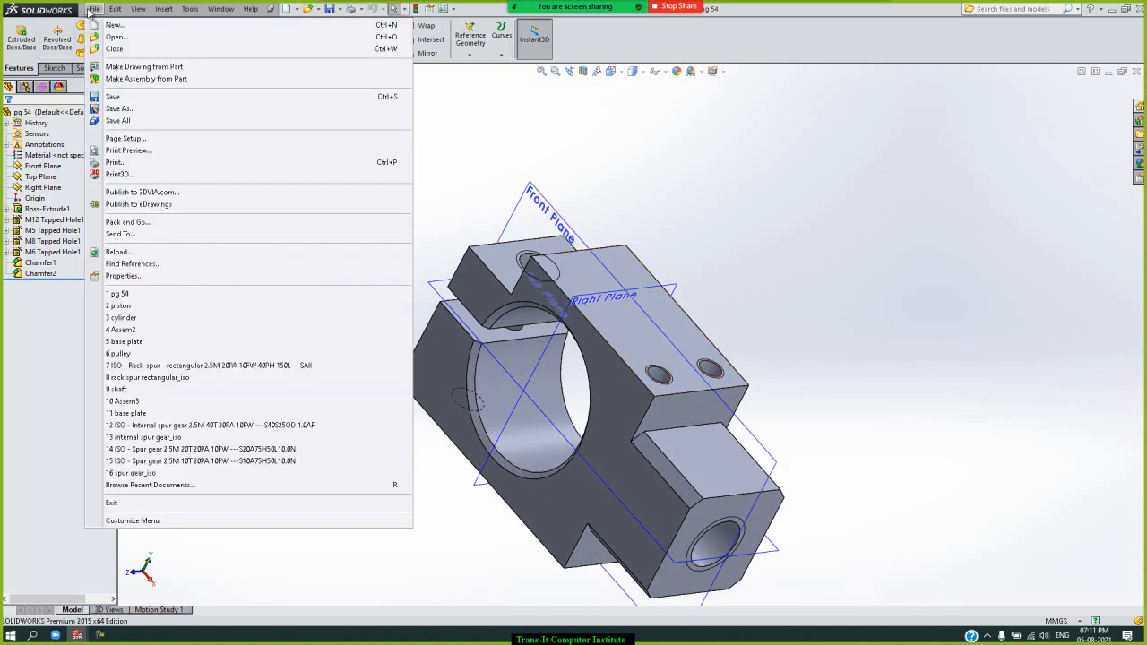
pyautogui.click(157, 68)
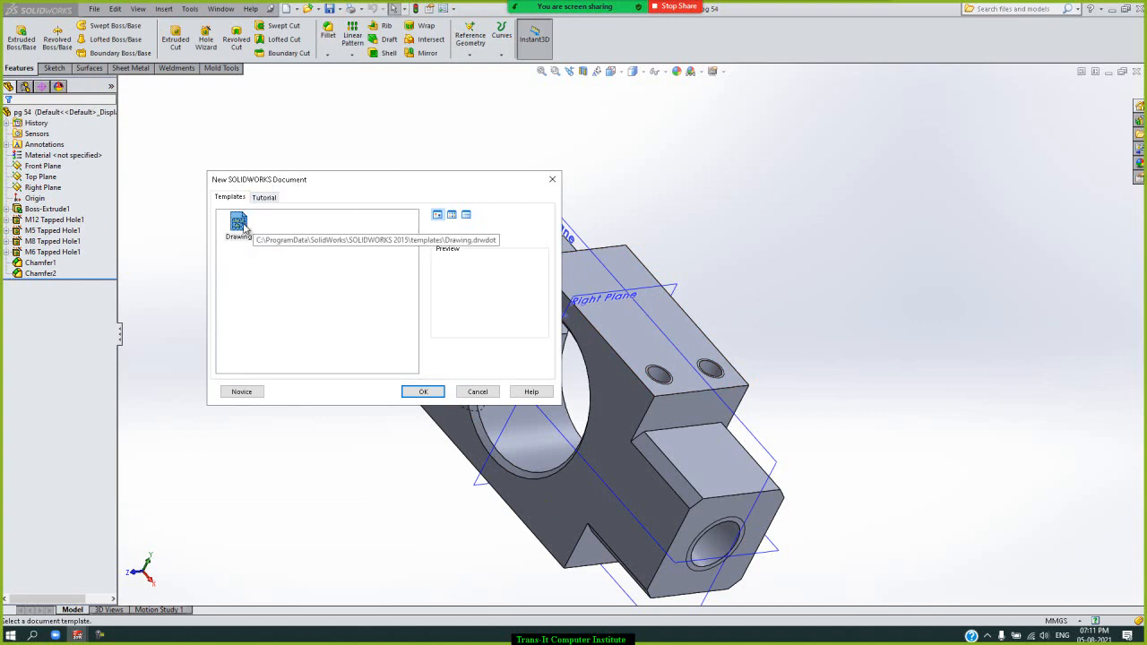
pyautogui.click(423, 392)
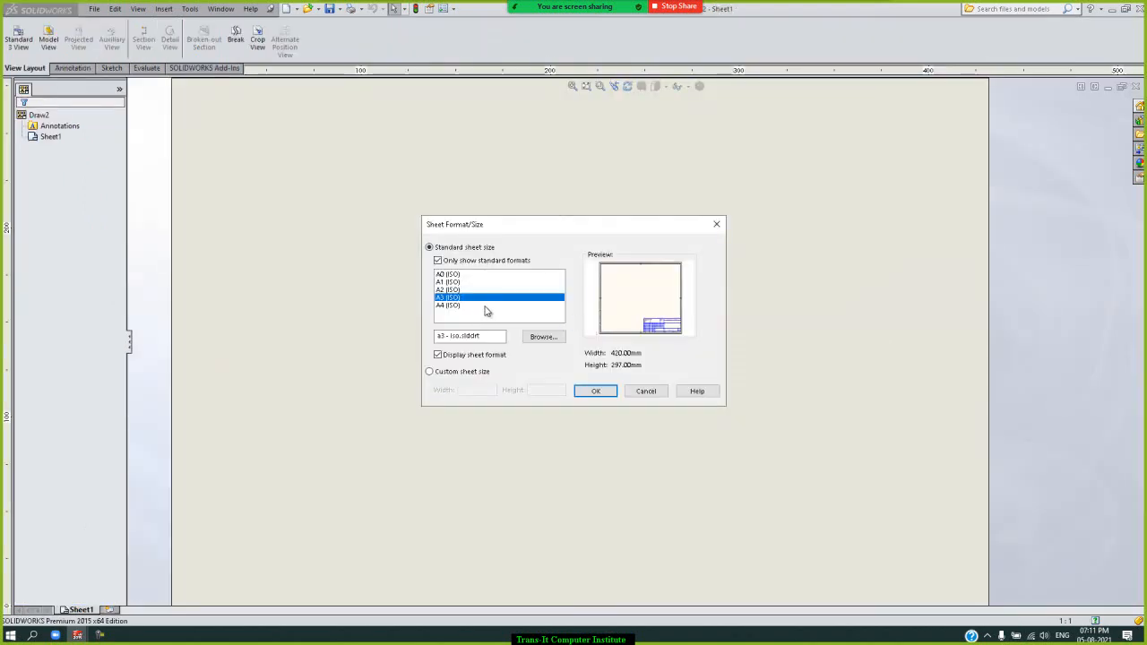
pyautogui.click(595, 391)
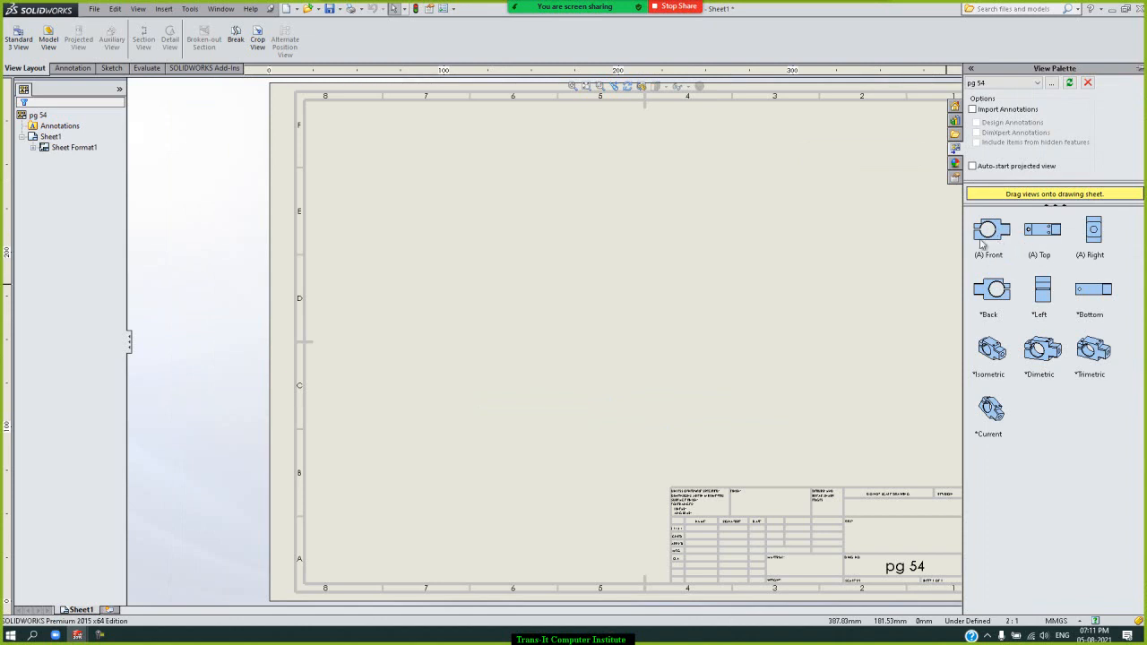
# Check the type of projection and scale in Sheet1's properties
pyautogui.click(595, 248)
pyautogui.rightClick(50, 136)
pyautogui.click(108, 231)
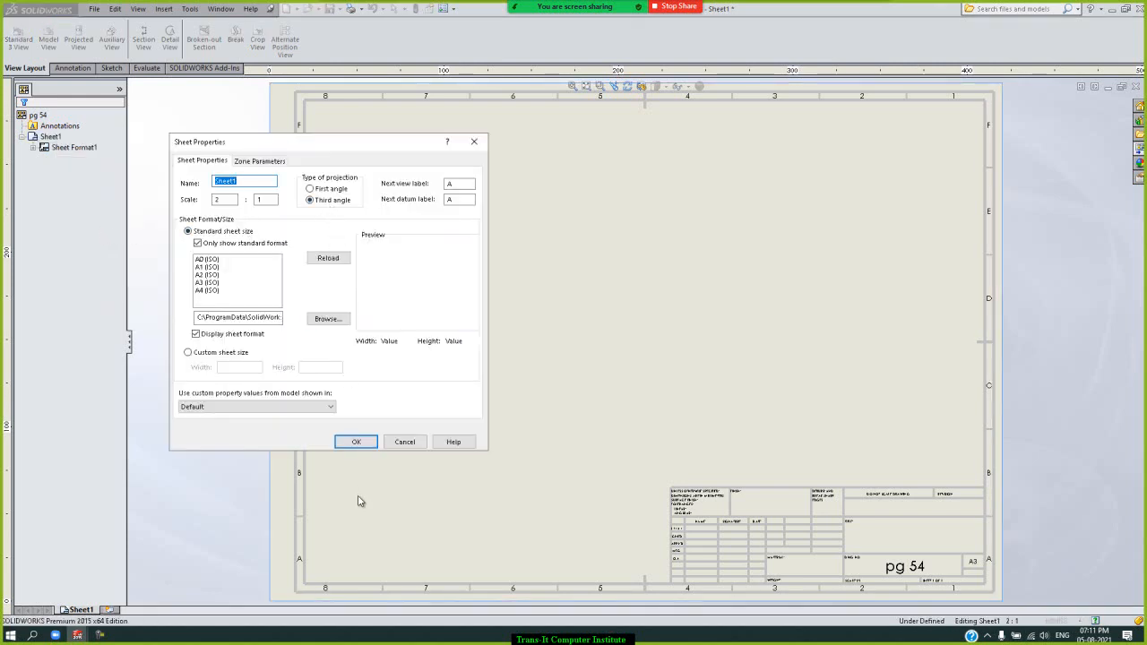
pyautogui.click(356, 443)
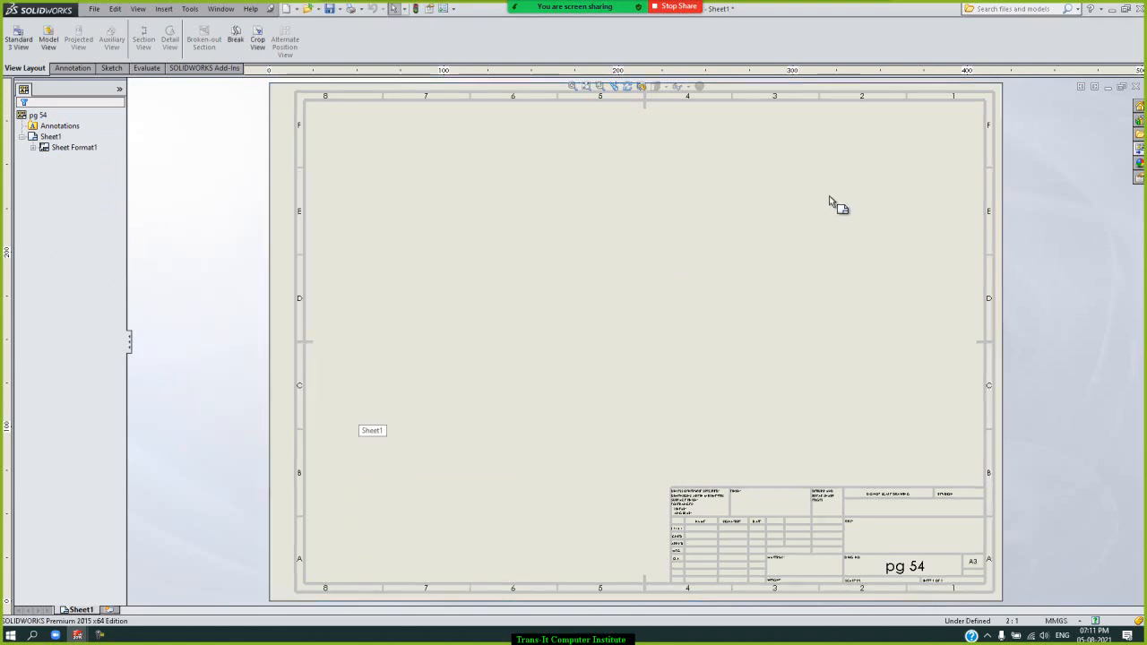
# Place the front view of pg 54 from the View Palette in the lower-left area of the drawing sheet
pyautogui.click(1139, 150)
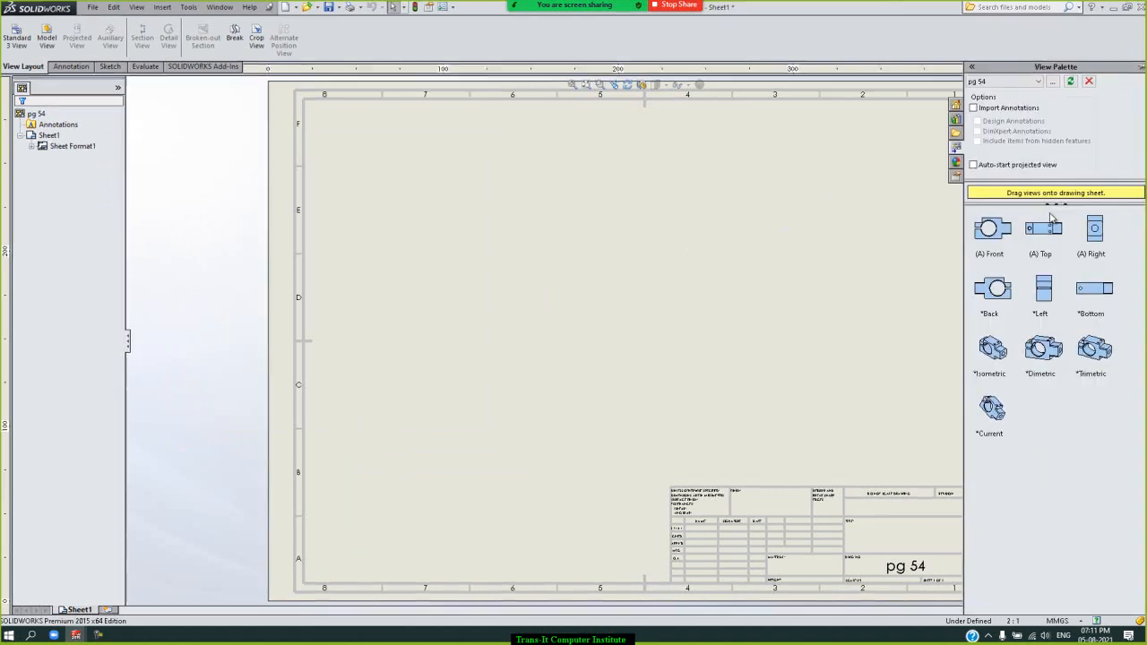
pyautogui.moveTo(991, 229); pyautogui.dragTo(410, 387)
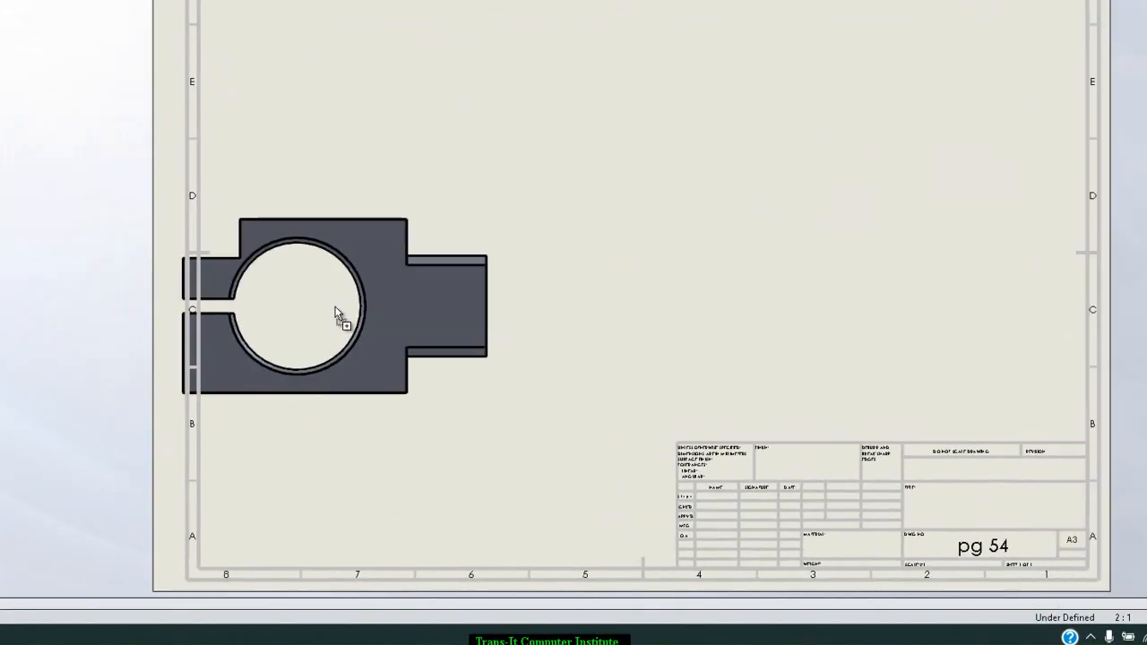
pyautogui.moveTo(339, 313); pyautogui.dragTo(433, 299)
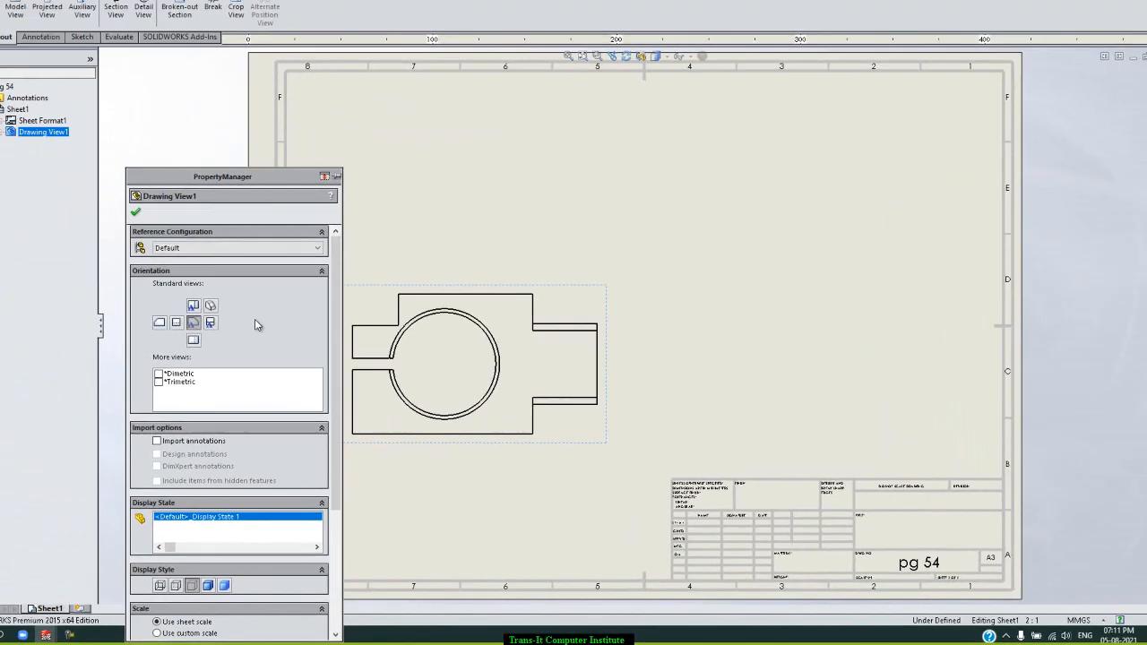
pyautogui.click(123, 201)
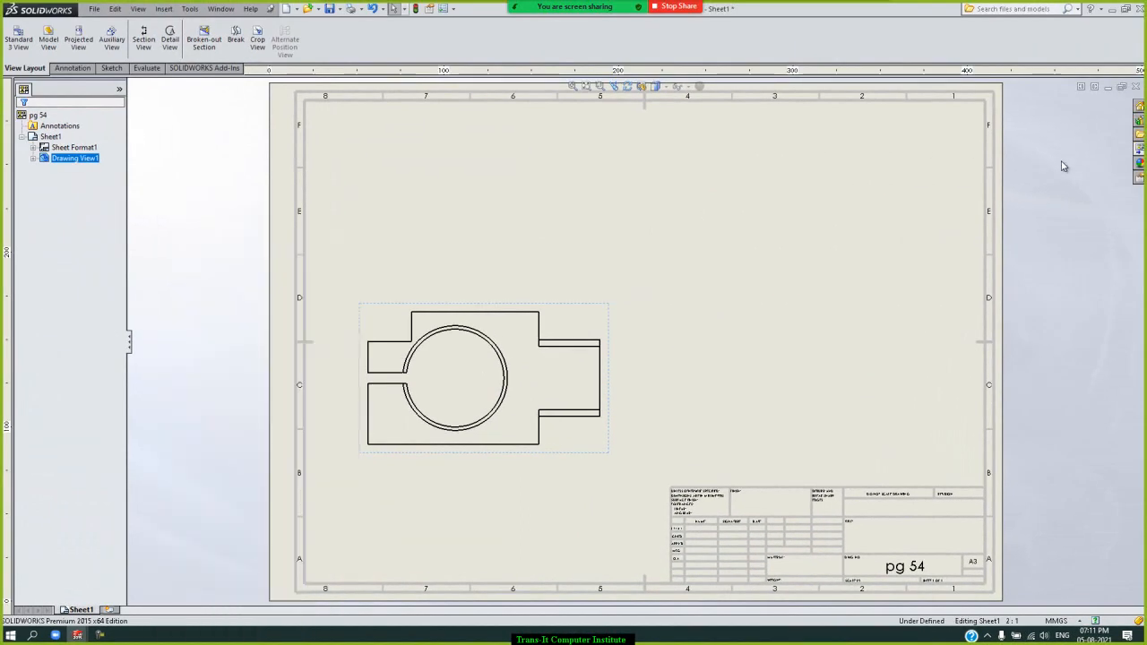
# Place the top view of pg 54 from the View Palette, aligned directly above the front view
pyautogui.click(1136, 158)
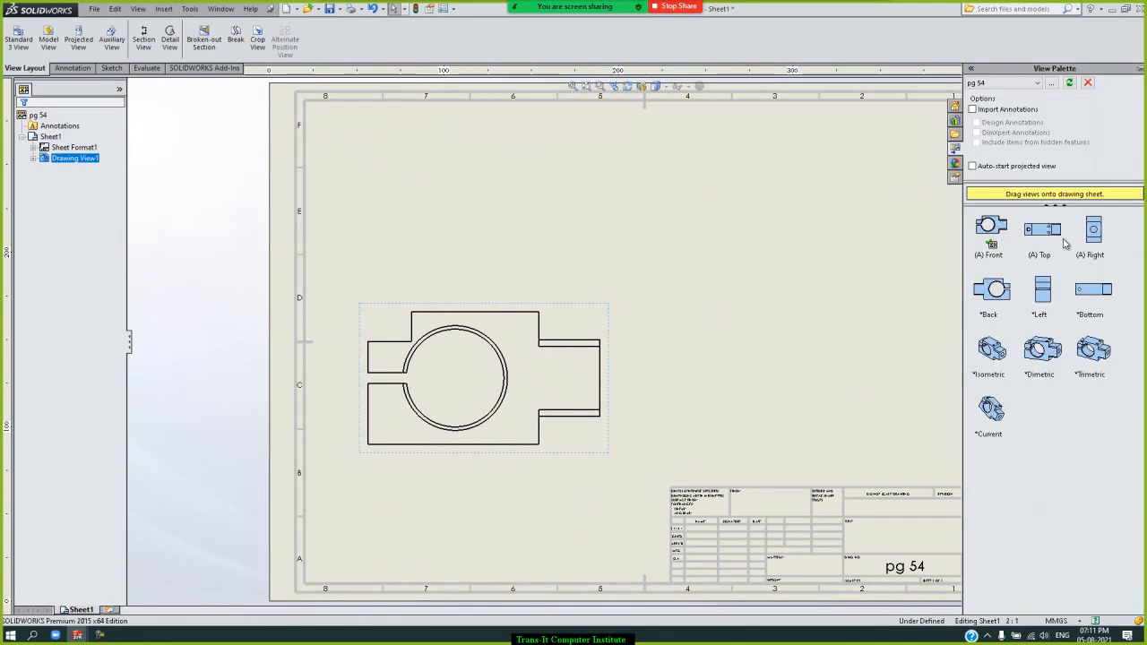
pyautogui.moveTo(1061, 238)
pyautogui.mouseDown()
pyautogui.moveTo(320, 237)
pyautogui.moveTo(559, 231)
pyautogui.moveTo(580, 200)
pyautogui.mouseUp()
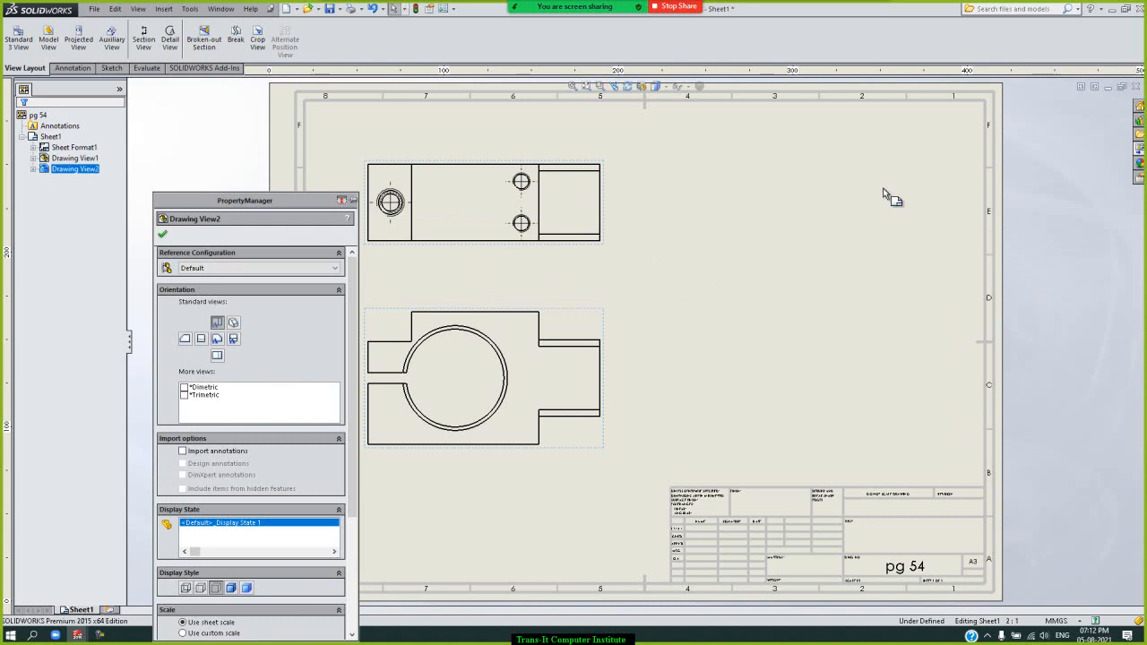
pyautogui.click(162, 235)
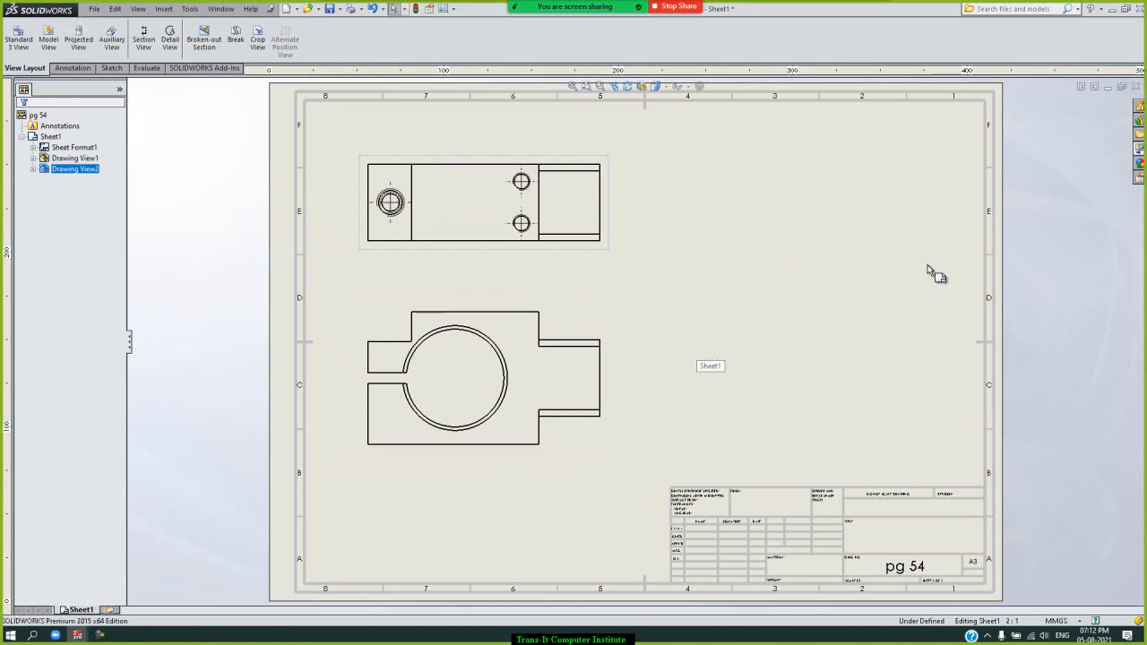
# Place the right view of pg 54 from the View Palette in line with the front view, above the title block
pyautogui.click(1138, 148)
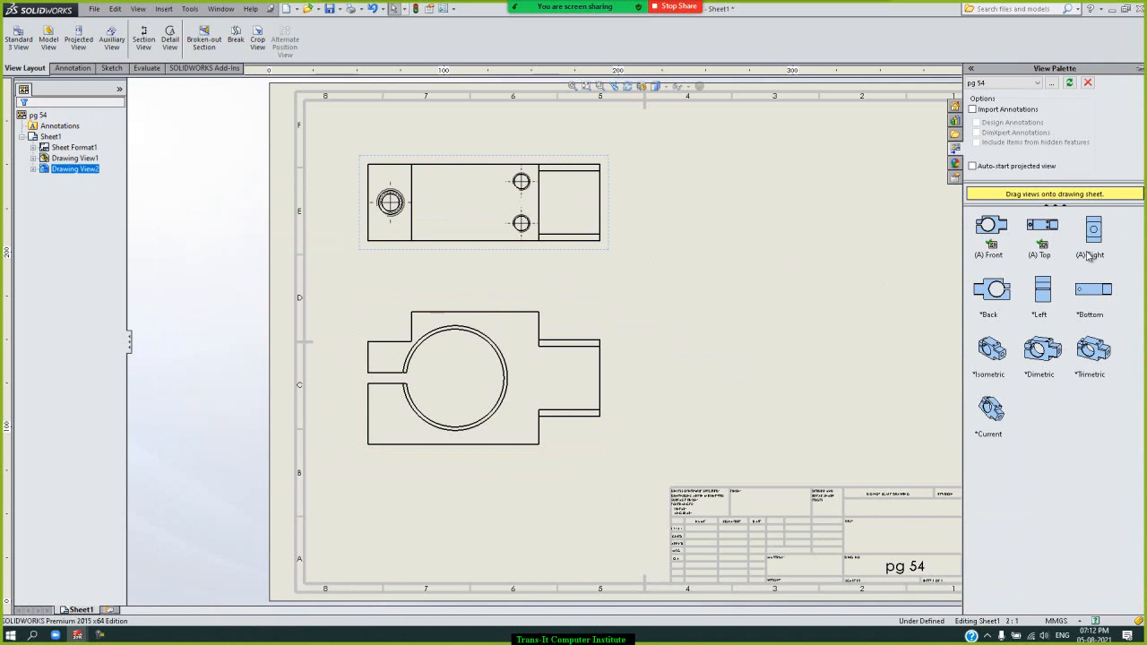
pyautogui.moveTo(1088, 256)
pyautogui.mouseDown()
pyautogui.moveTo(1056, 253)
pyautogui.moveTo(734, 417)
pyautogui.mouseUp()
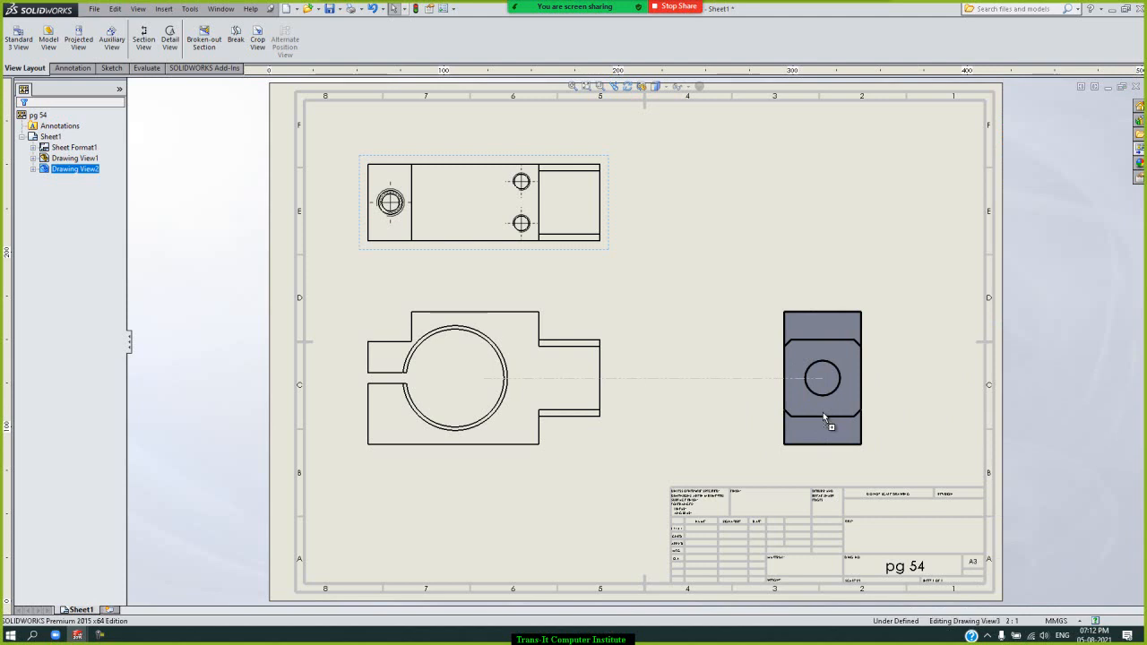
pyautogui.click(823, 412)
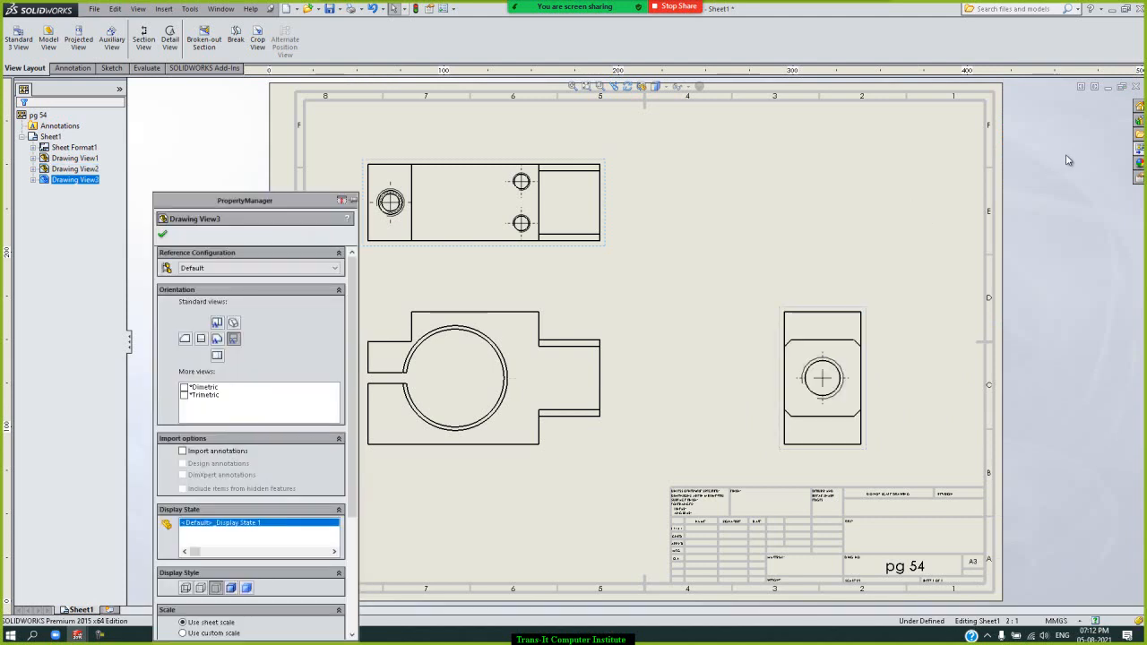
pyautogui.click(162, 234)
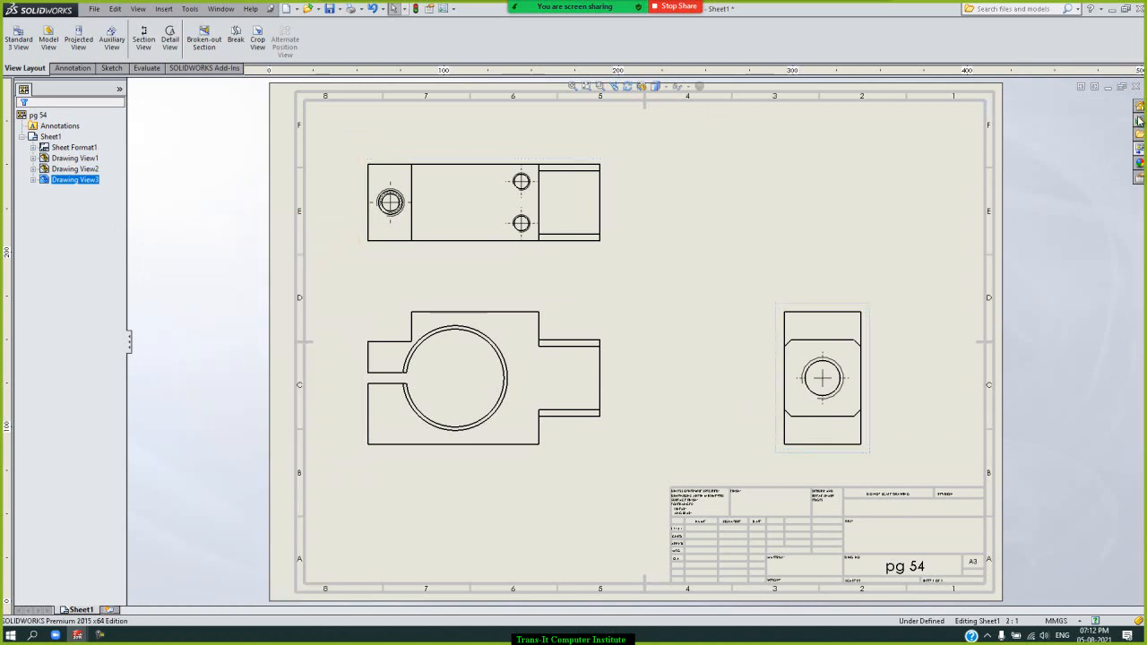
# Place the isometric view of pg 54 from the View Palette in the sheet's upper-right corner, above the right view
pyautogui.click(1139, 155)
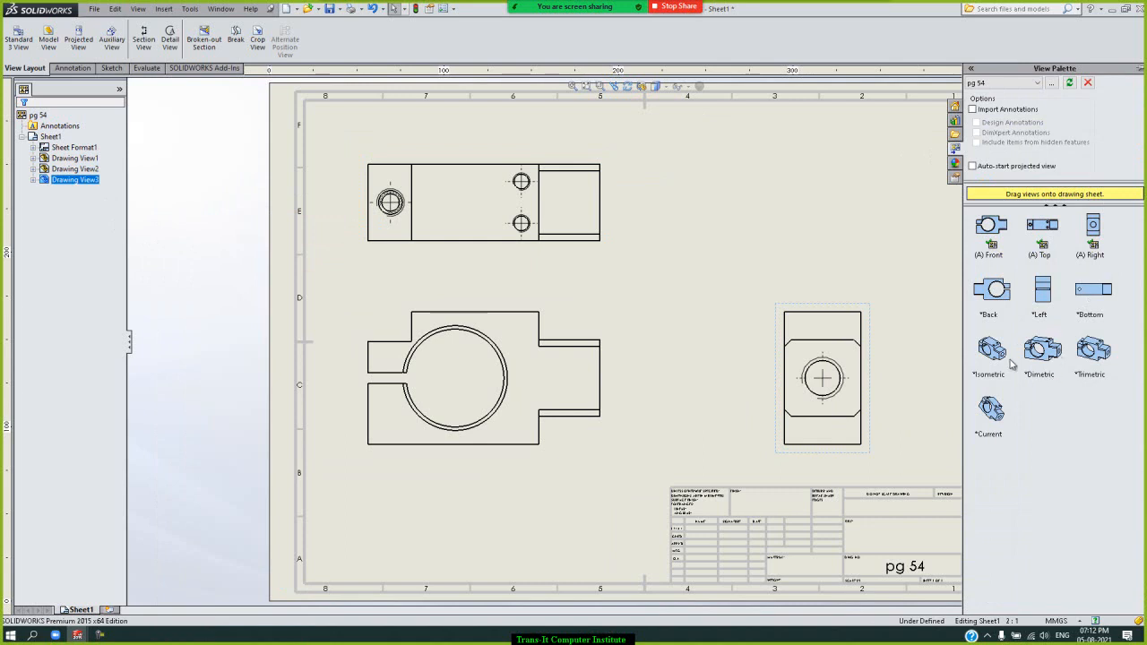
pyautogui.moveTo(1004, 354)
pyautogui.mouseDown()
pyautogui.moveTo(874, 228)
pyautogui.moveTo(805, 228)
pyautogui.moveTo(810, 215)
pyautogui.moveTo(858, 217)
pyautogui.mouseUp()
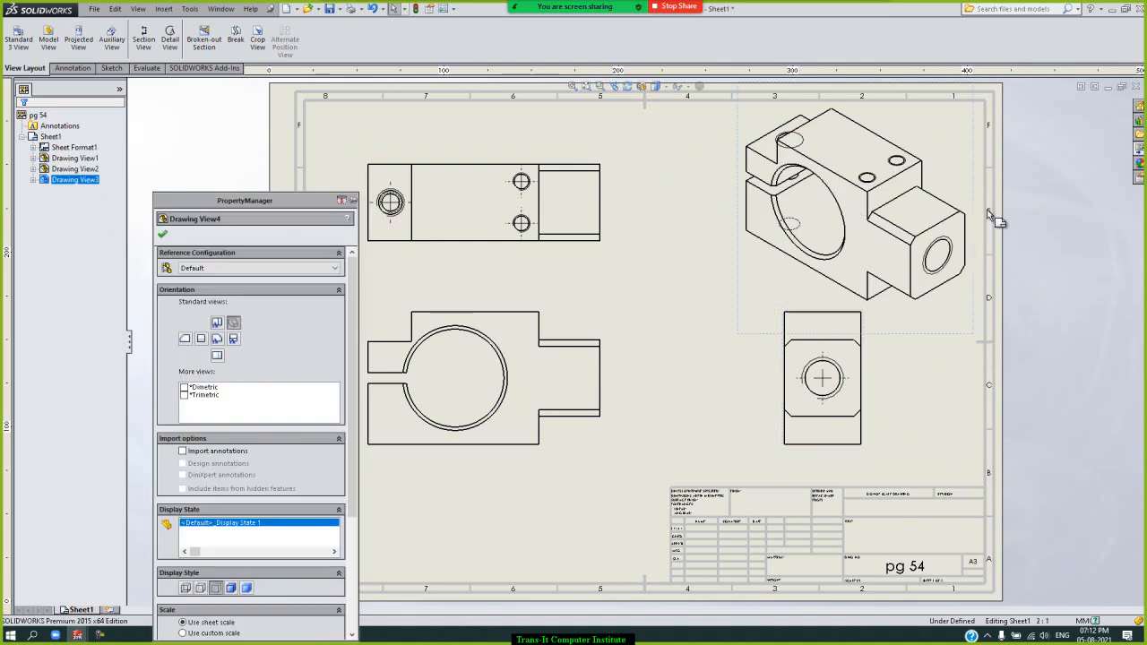
pyautogui.click(1082, 256)
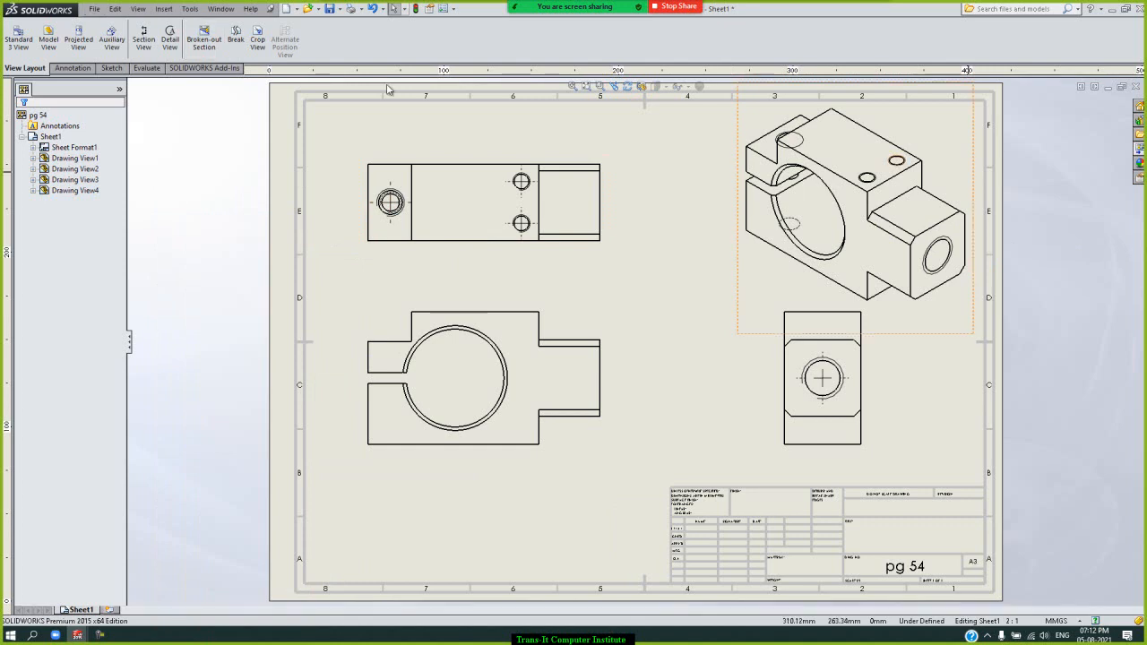
# Create another new drawing document with a standard A3 (ISO) sheet and its sheet format displayed
pyautogui.click(94, 9)
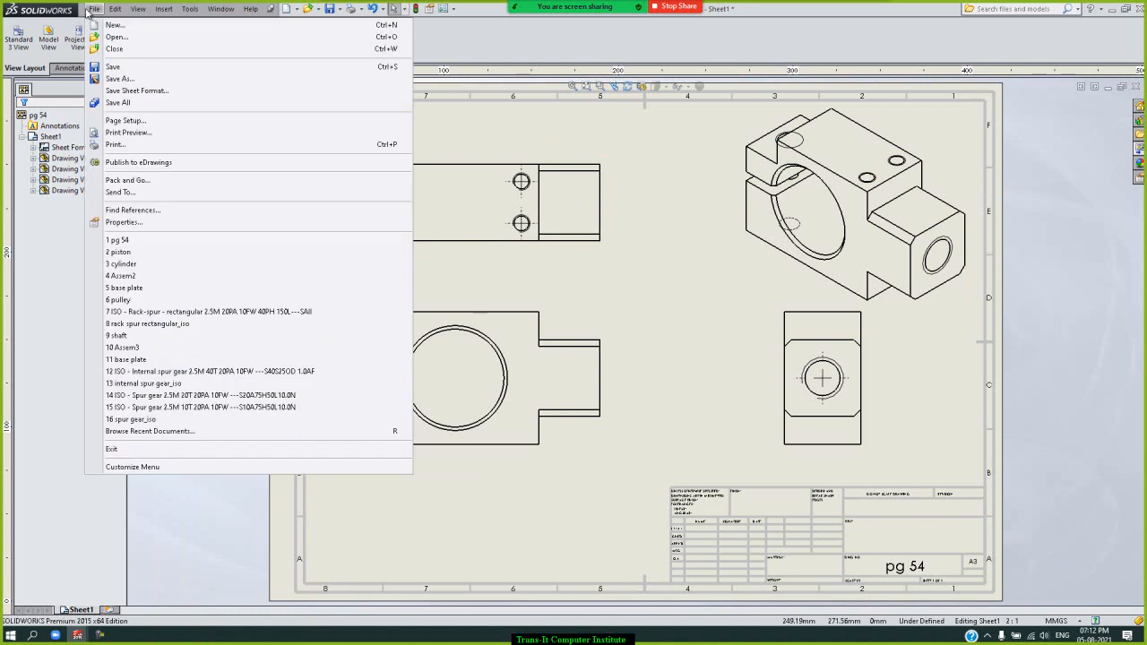
pyautogui.click(112, 22)
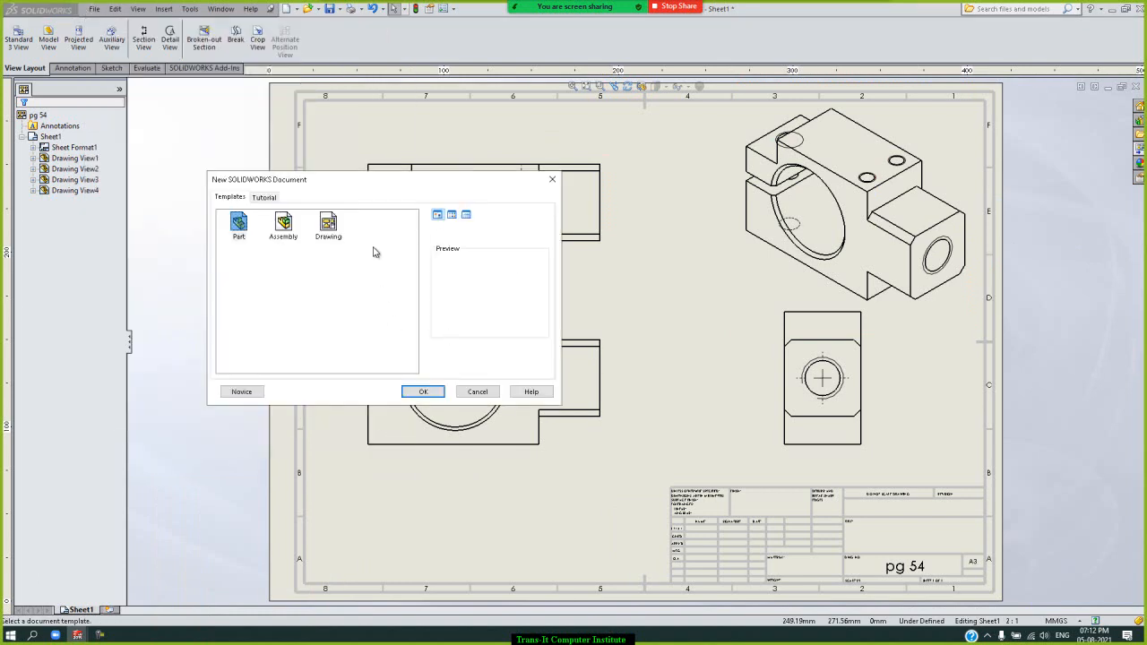
pyautogui.click(328, 226)
pyautogui.click(427, 391)
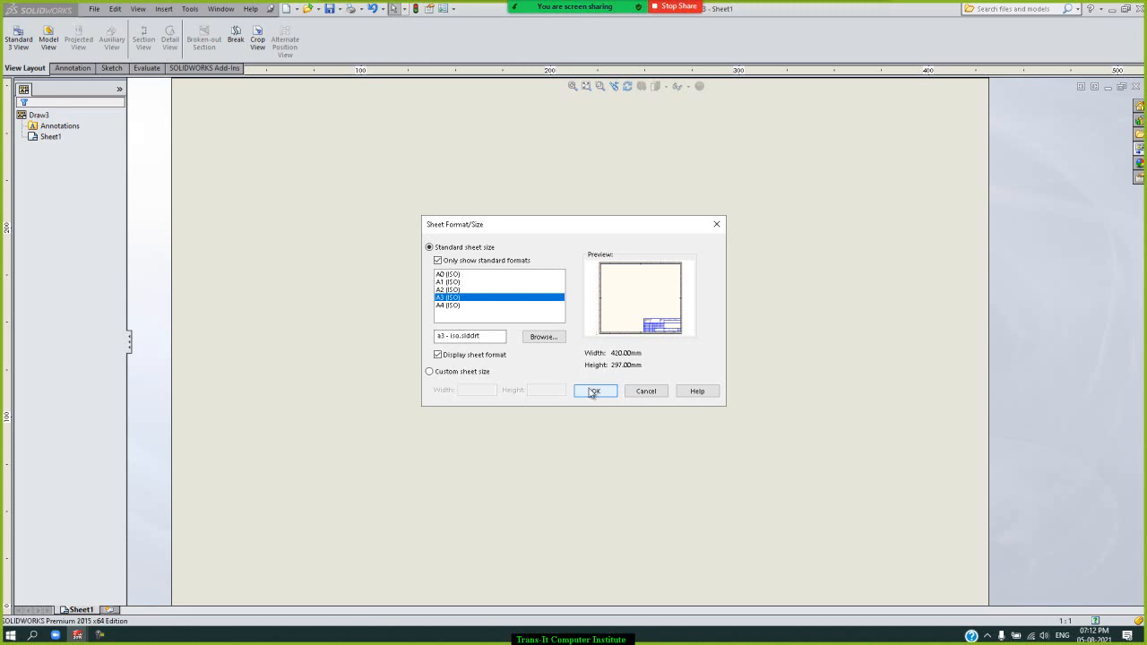
pyautogui.click(595, 392)
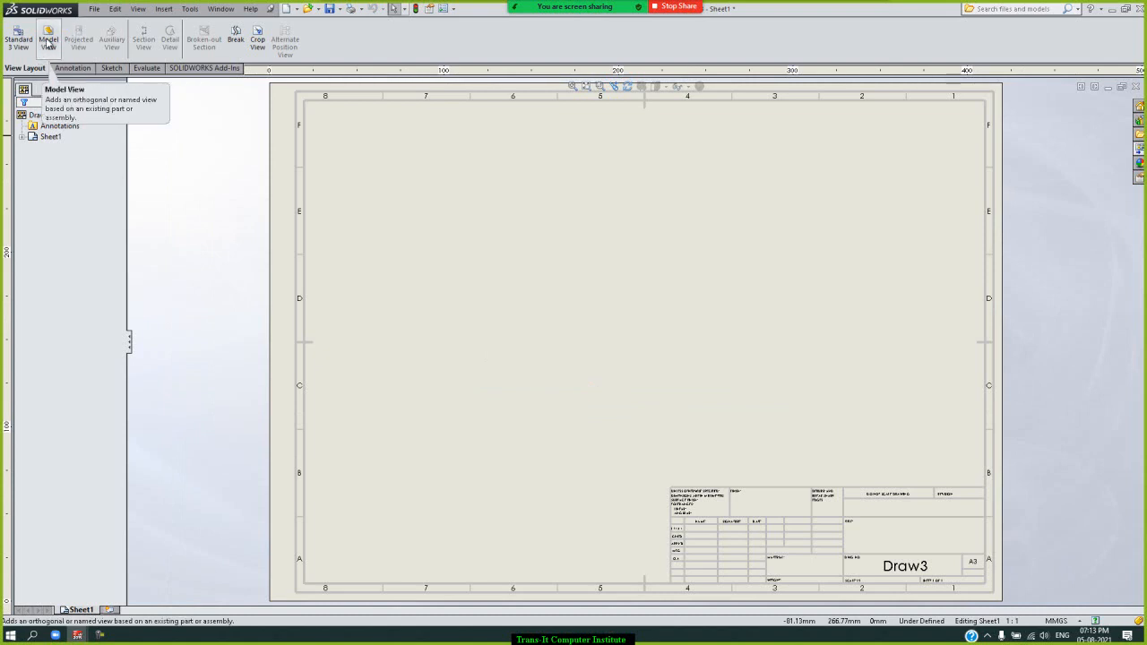
# Insert the front view of pg 54 with Model View and place it at mid-height near the sheet's left side
pyautogui.click(49, 45)
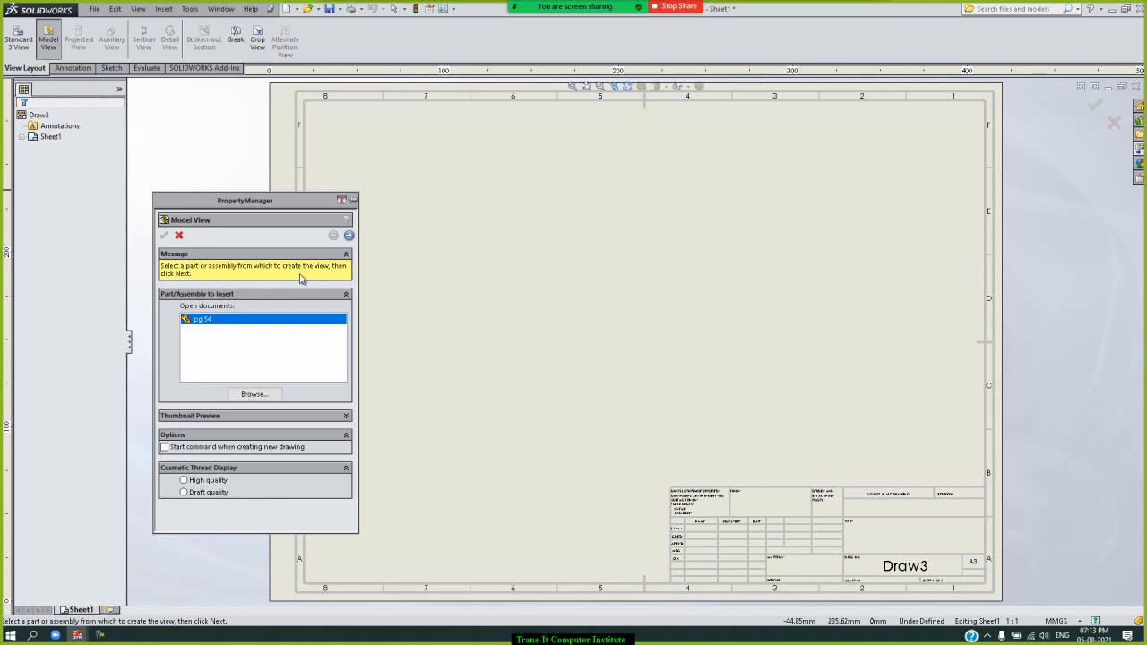
pyautogui.click(345, 416)
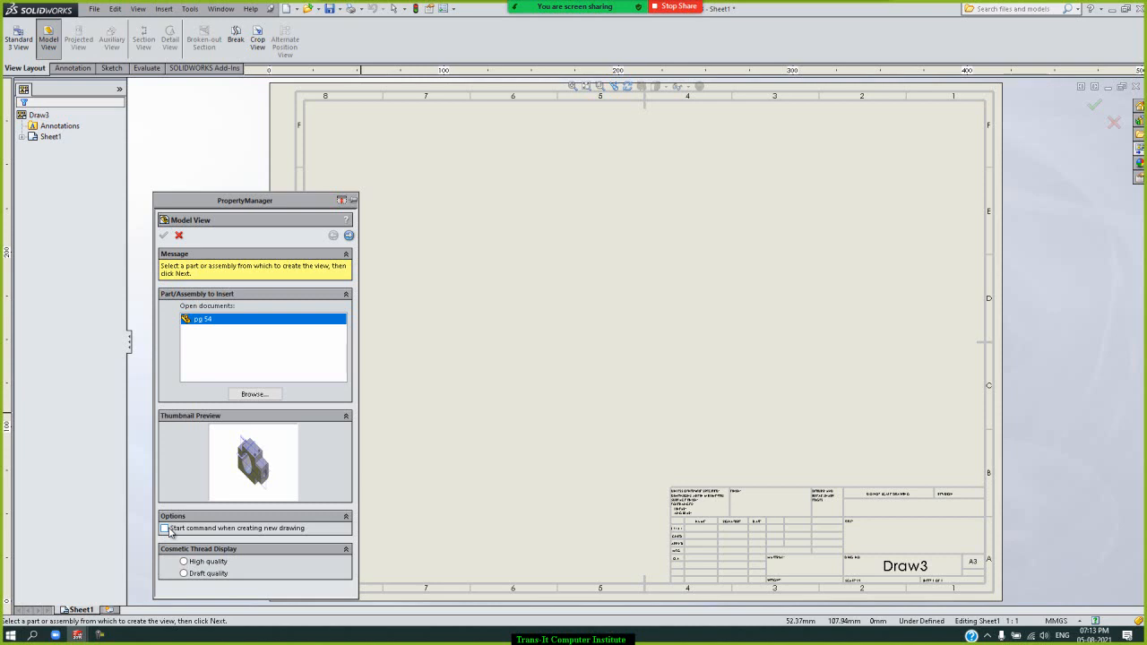
pyautogui.click(350, 236)
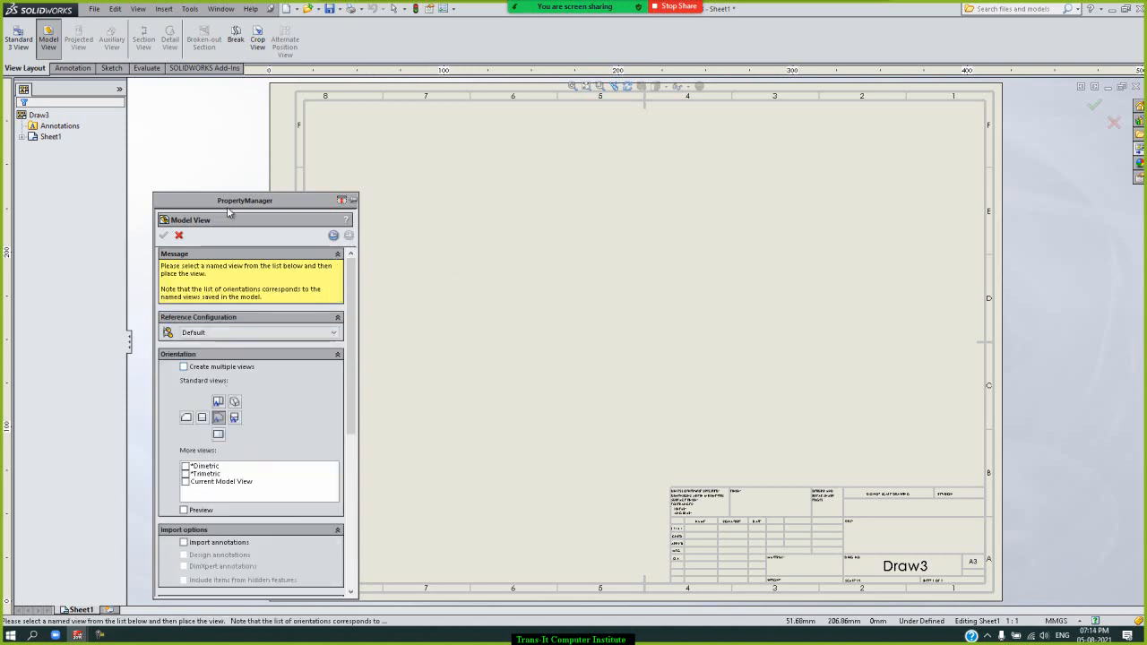
pyautogui.moveTo(230, 204); pyautogui.dragTo(161, 103)
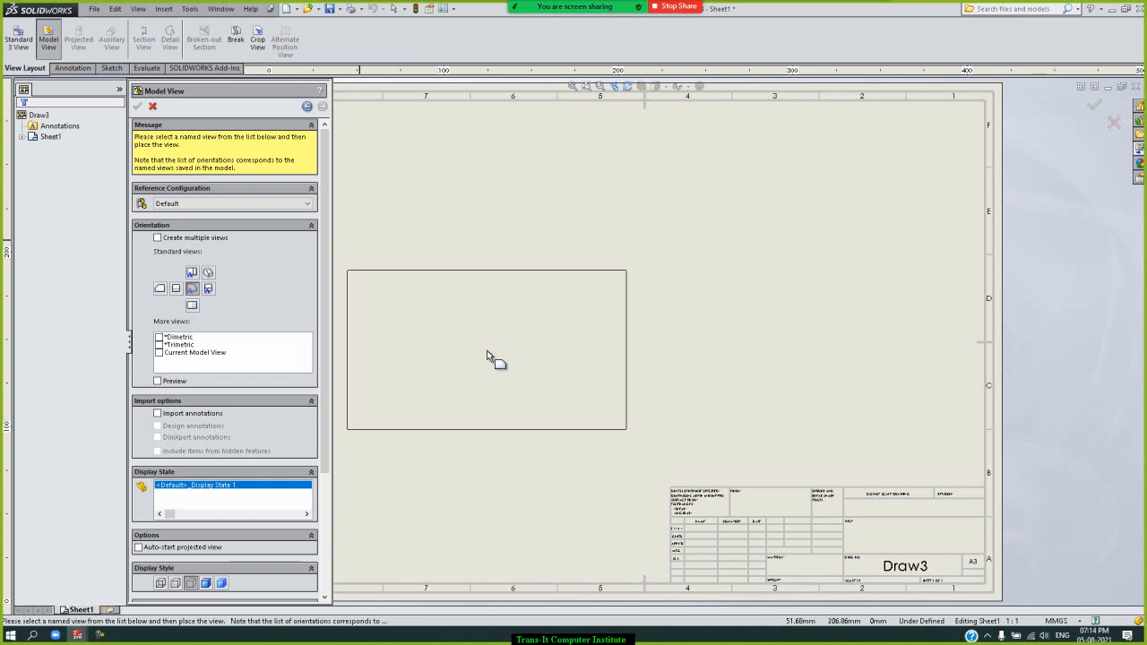
pyautogui.click(486, 356)
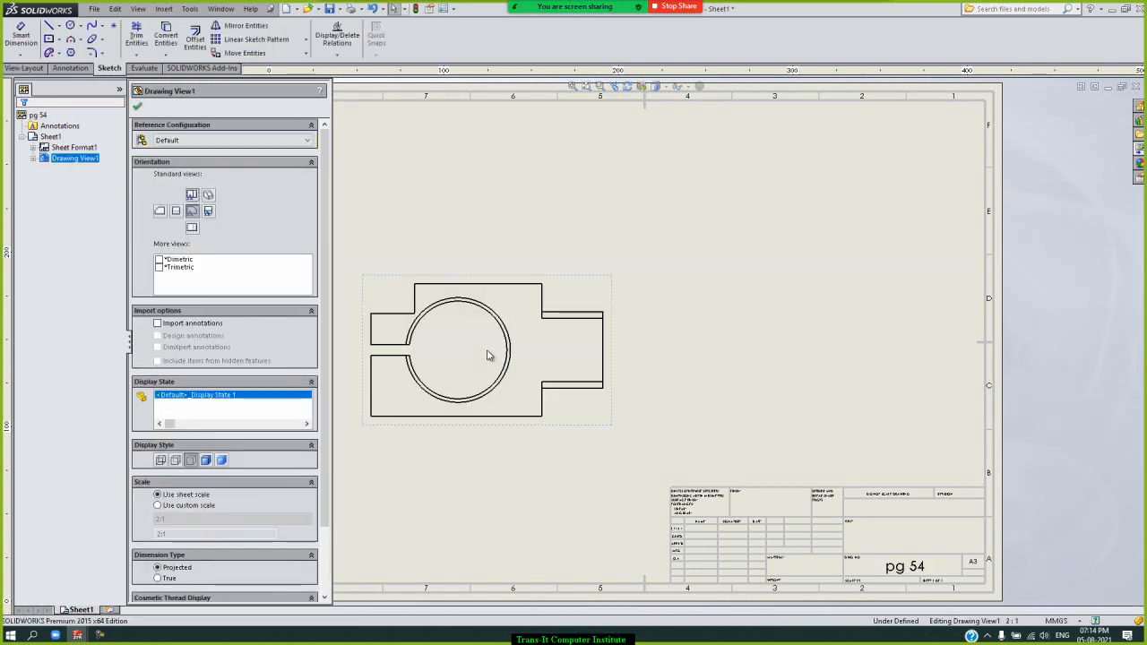
pyautogui.click(137, 108)
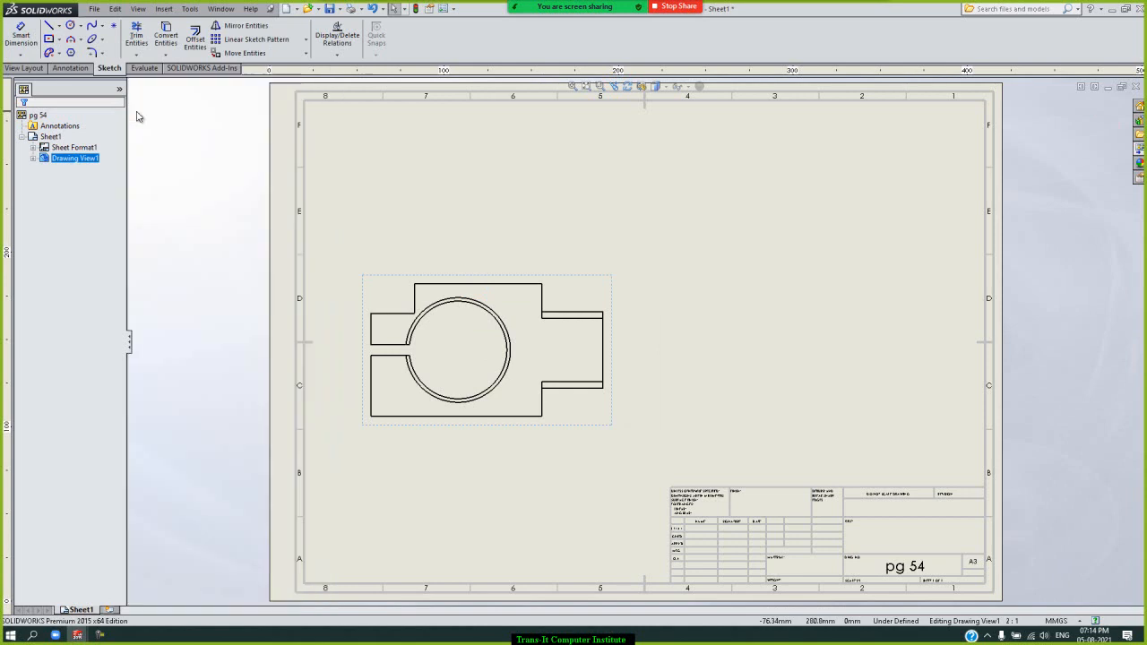
# Project a top view above the front view and a right view in line with it, above the title block
pyautogui.click(22, 69)
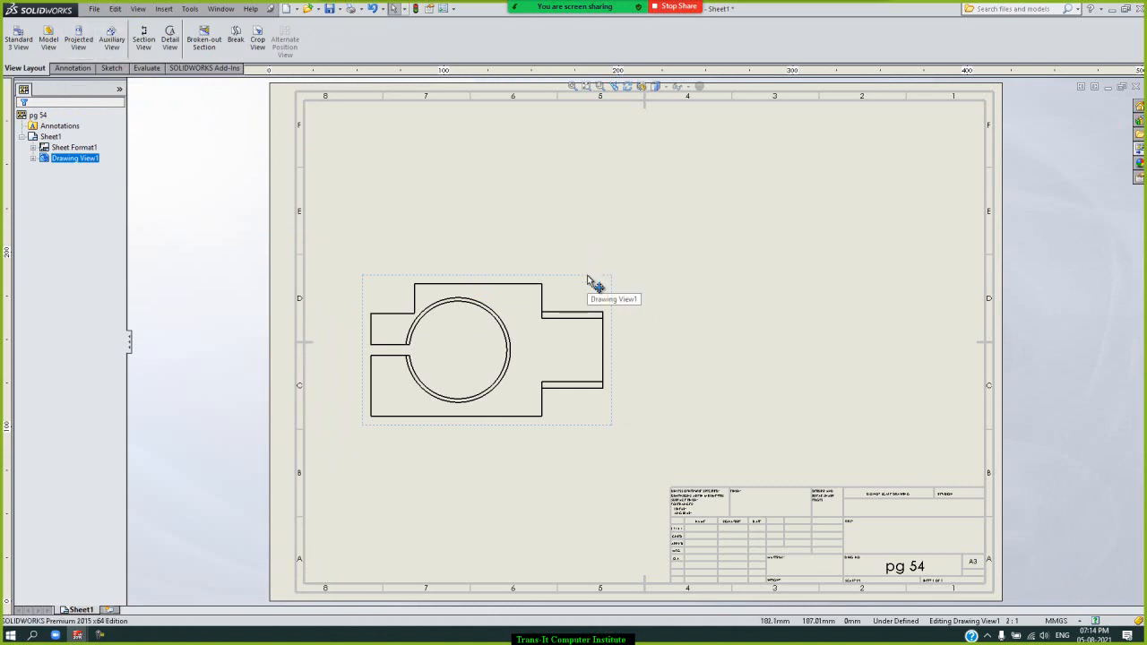
pyautogui.click(78, 42)
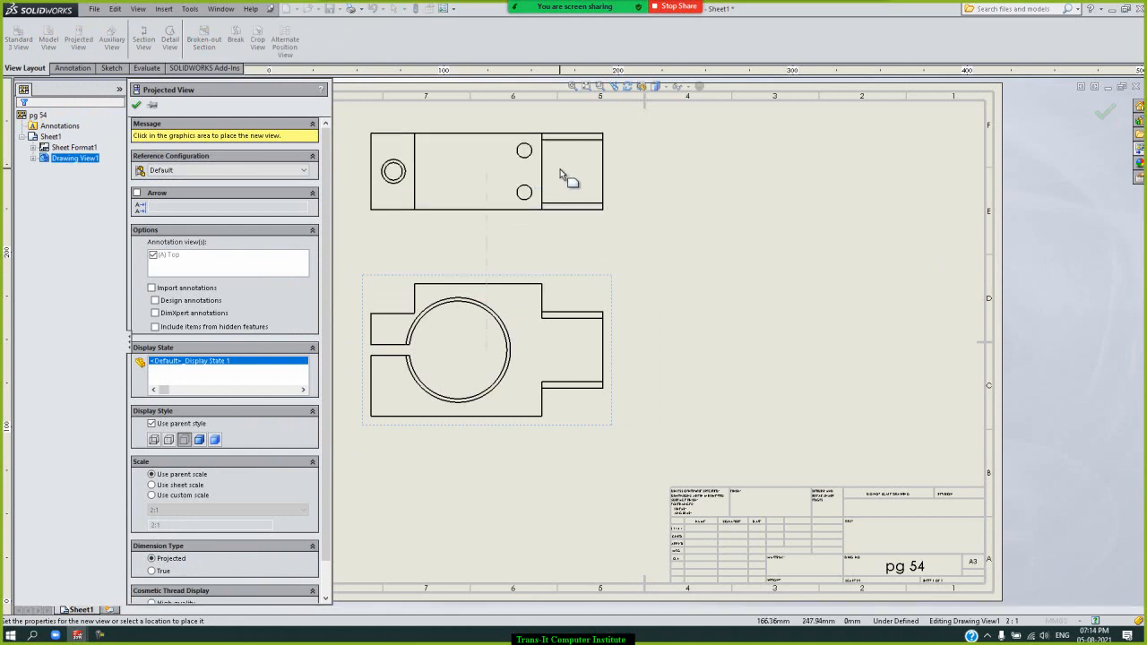
pyautogui.click(560, 170)
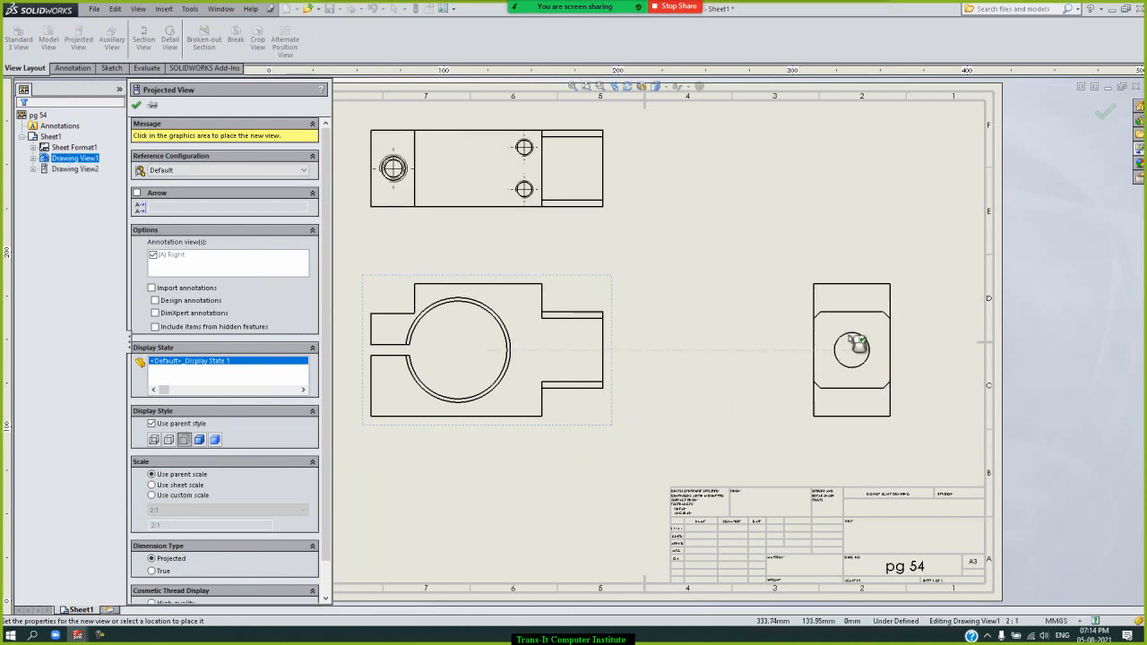
pyautogui.click(868, 207)
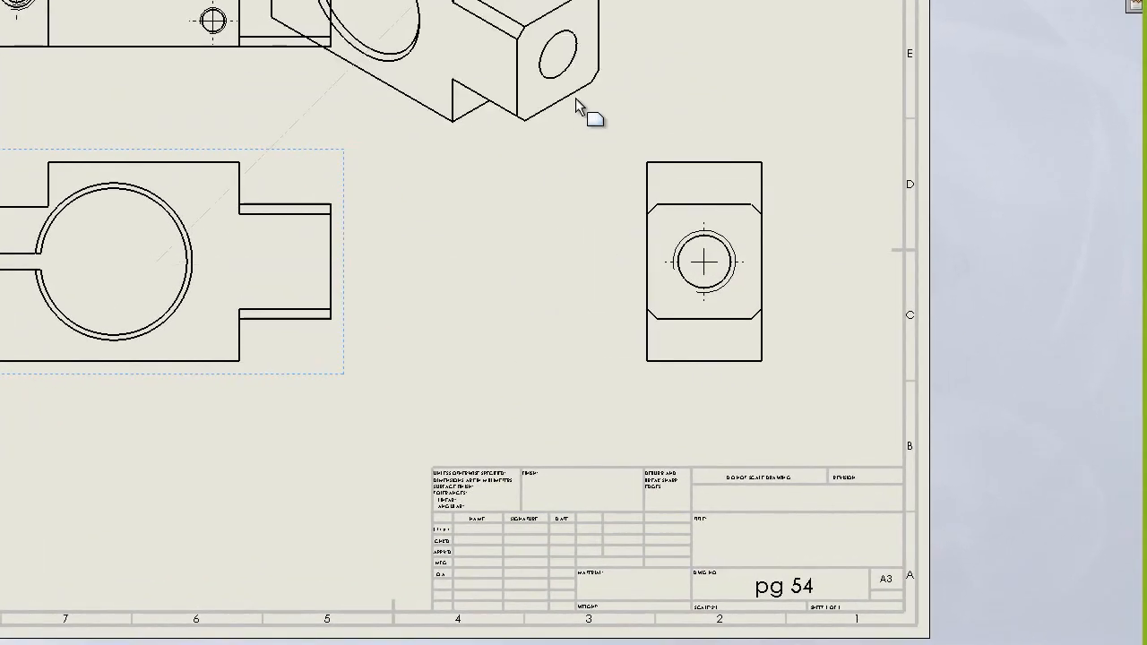
# Project an isometric view from the front view, position it in the sheet's upper-right area and display it as Shaded With Edges
pyautogui.click(581, 89)
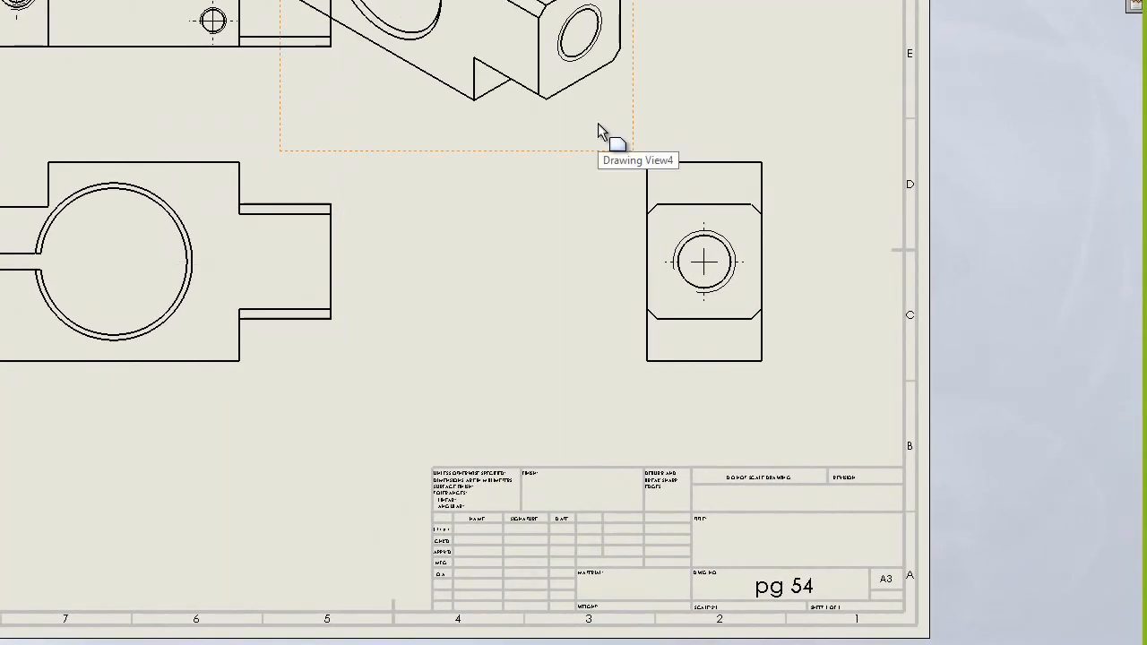
pyautogui.moveTo(633, 89)
pyautogui.mouseDown()
pyautogui.moveTo(776, 122)
pyautogui.moveTo(932, 192)
pyautogui.moveTo(898, 165)
pyautogui.moveTo(686, 184)
pyautogui.moveTo(703, 181)
pyautogui.mouseUp()
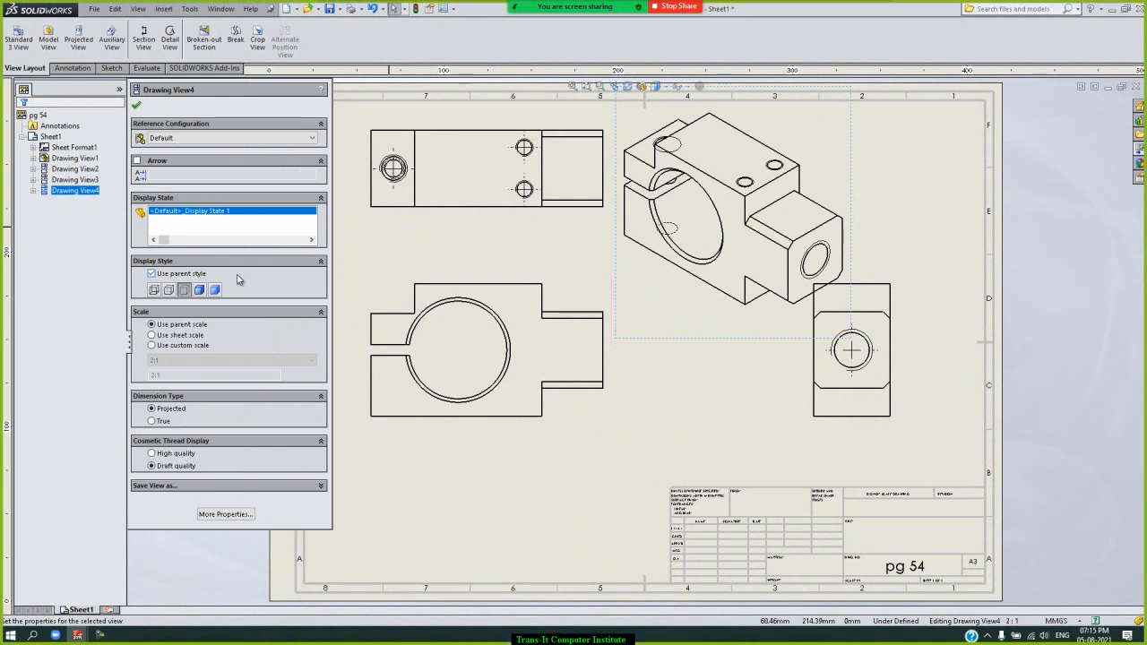
pyautogui.click(199, 289)
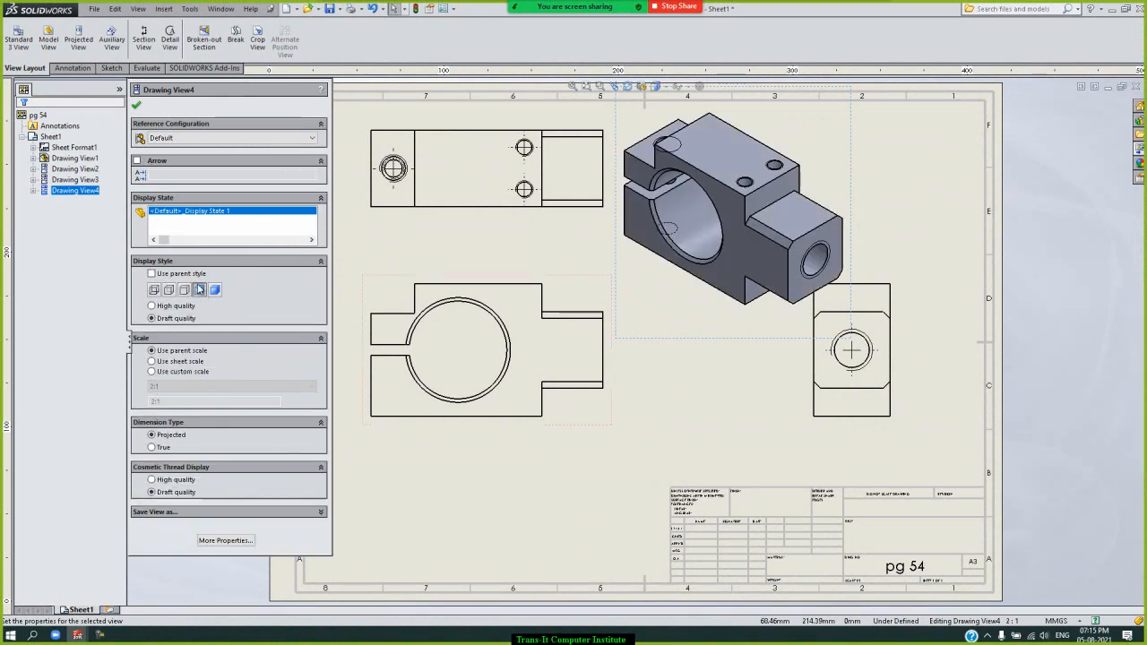
pyautogui.click(136, 105)
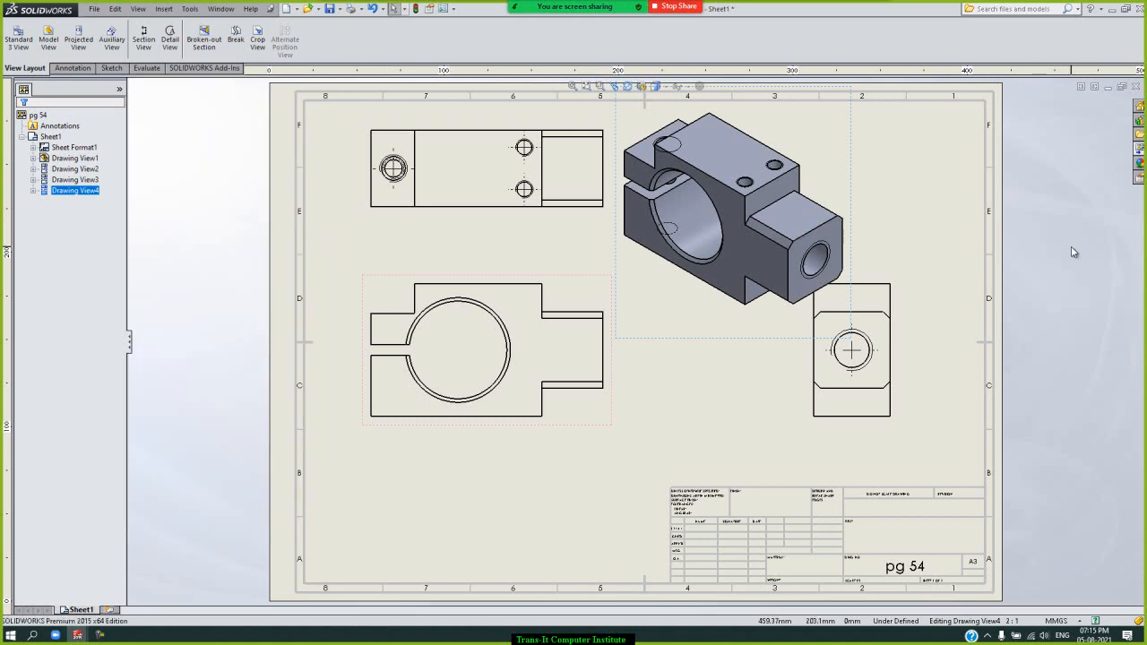
# Add a second sheet to the drawing and load part pg 54 from the drafting folder into a Model View
pyautogui.click(110, 610)
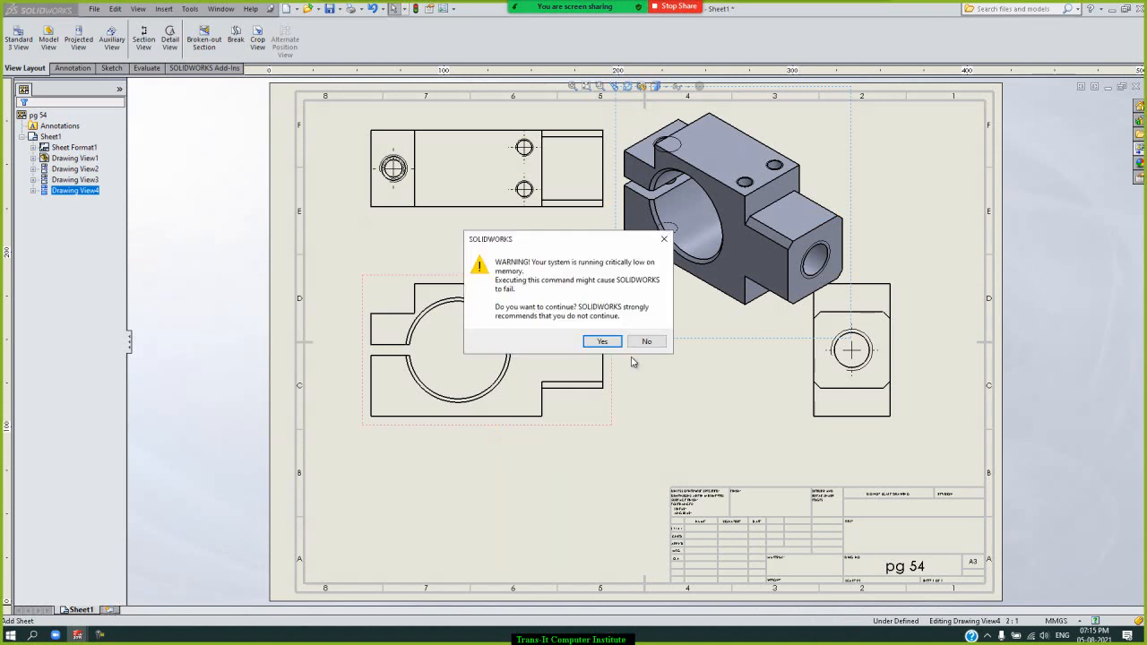
pyautogui.click(602, 341)
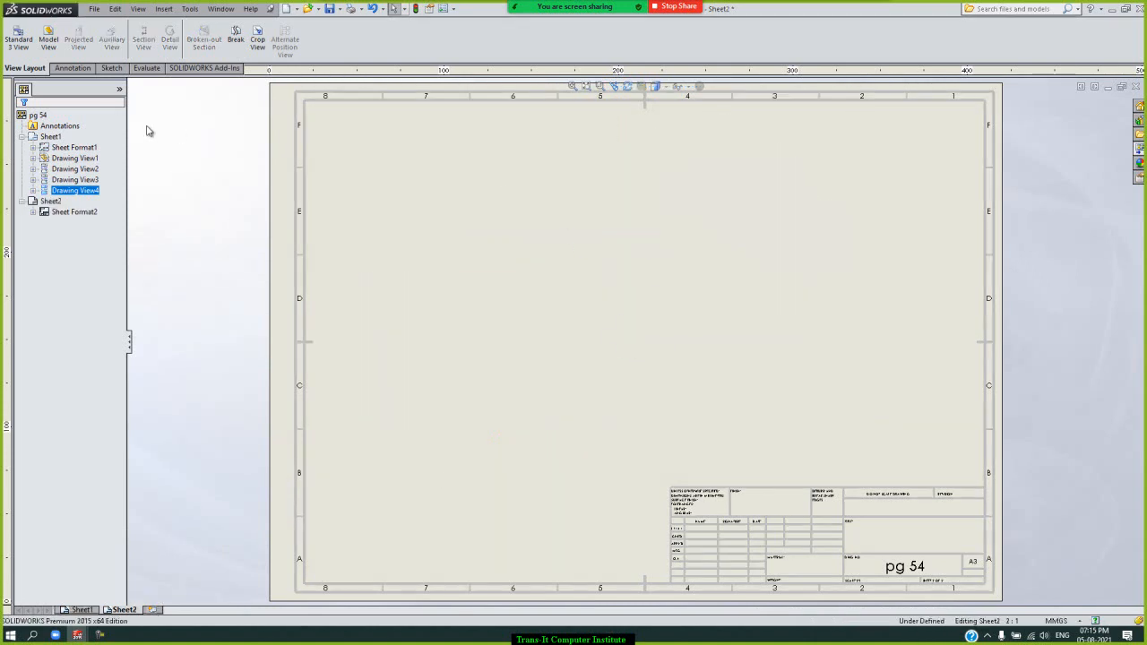
pyautogui.click(49, 41)
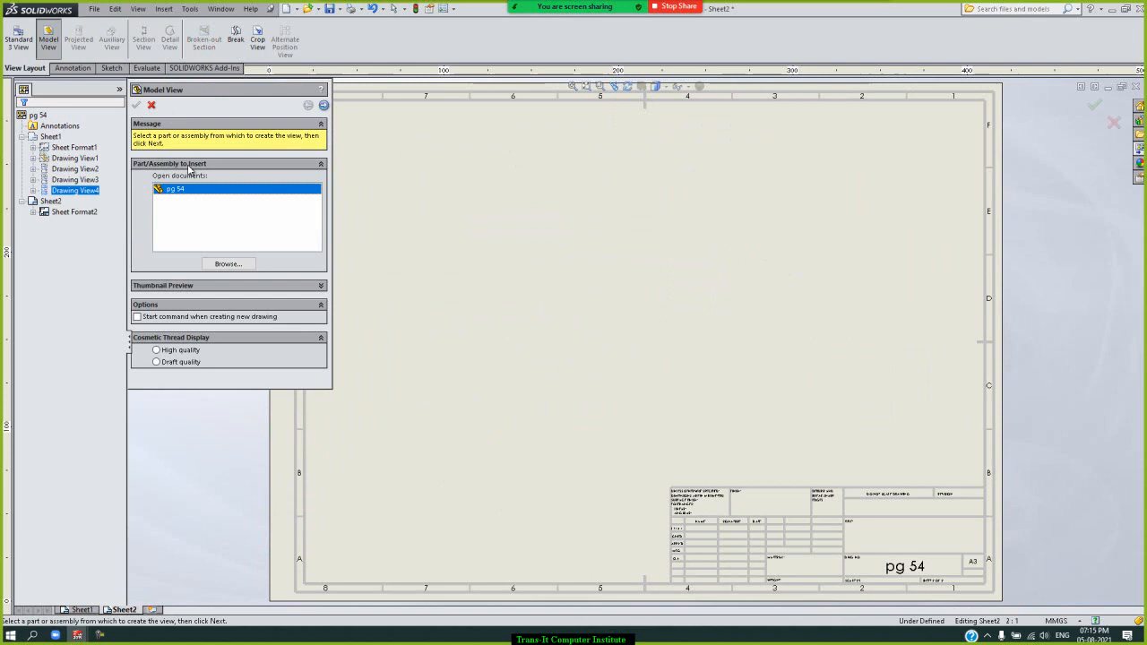
pyautogui.click(229, 265)
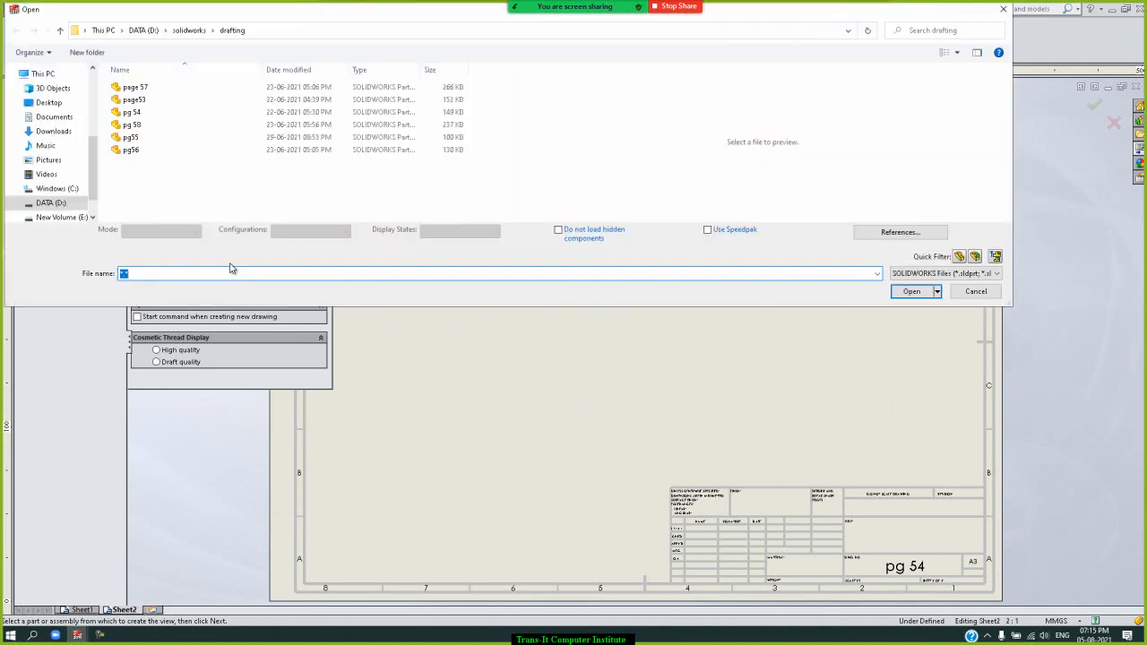
pyautogui.click(135, 113)
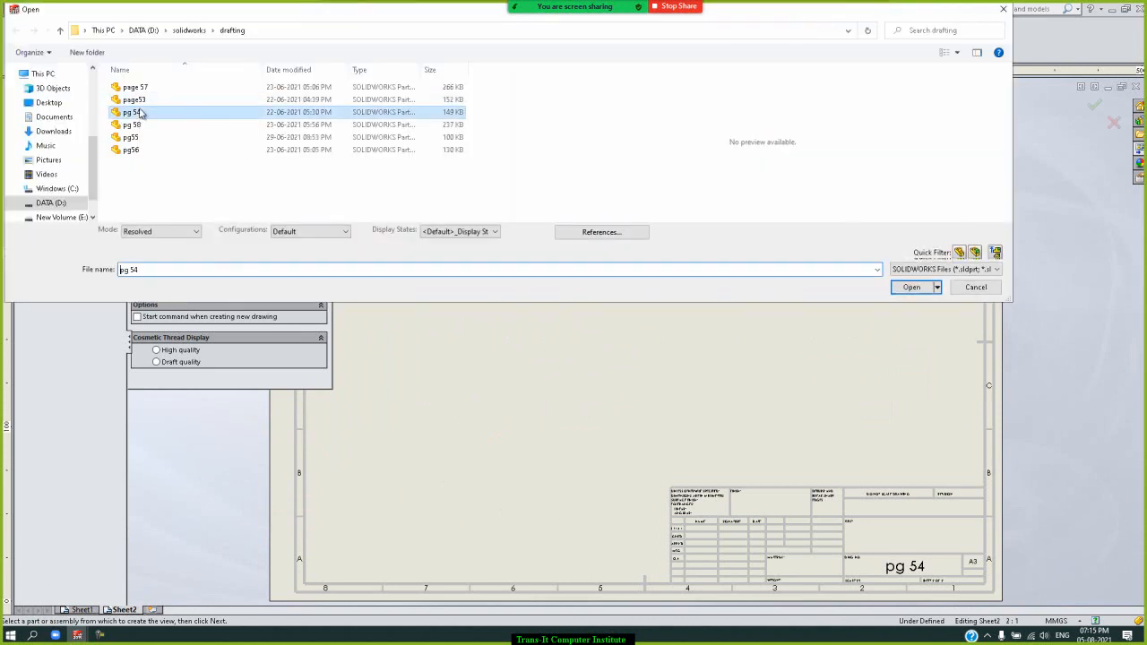
pyautogui.click(916, 288)
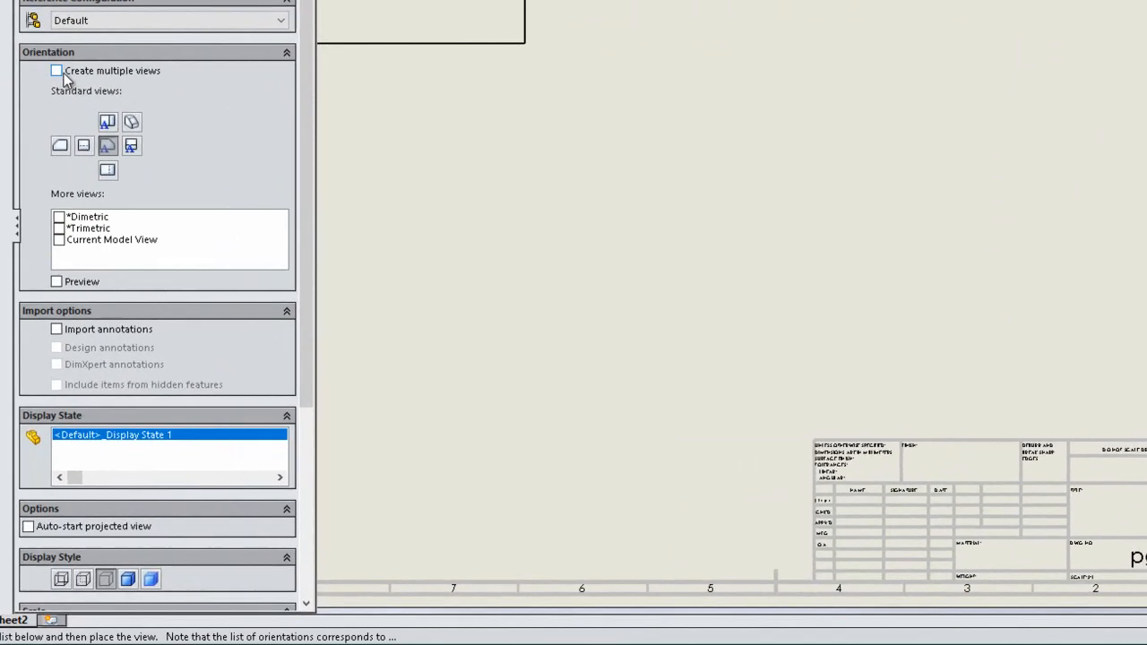
# Create front, top, right and isometric views together, importing design annotations and including items from hidden features
pyautogui.click(157, 237)
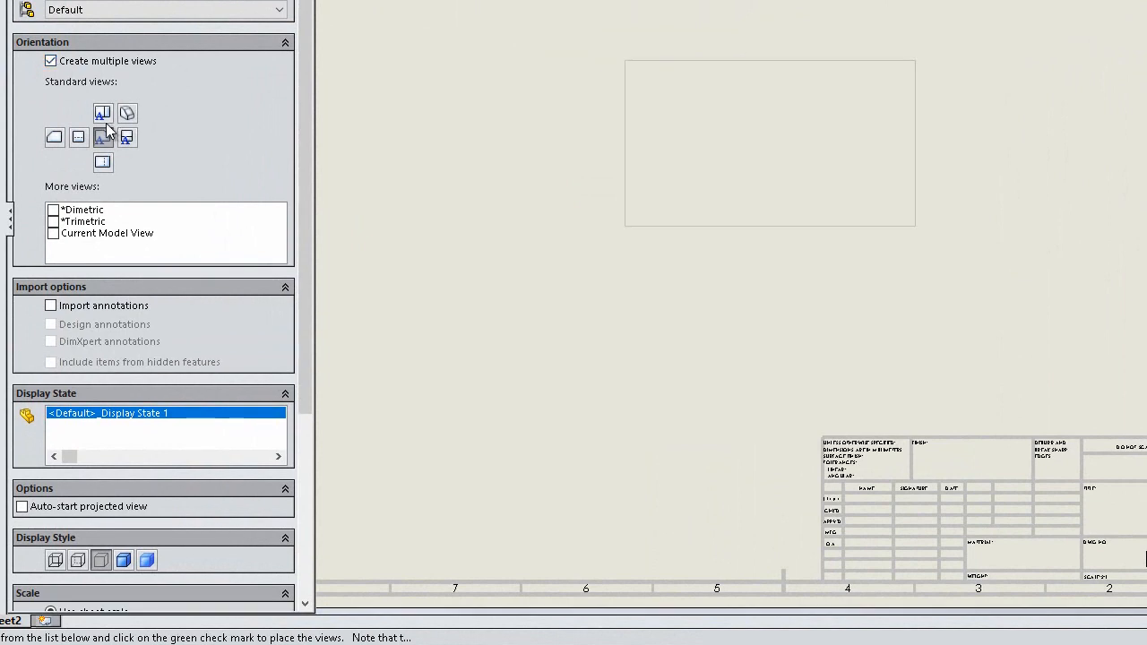
pyautogui.click(103, 113)
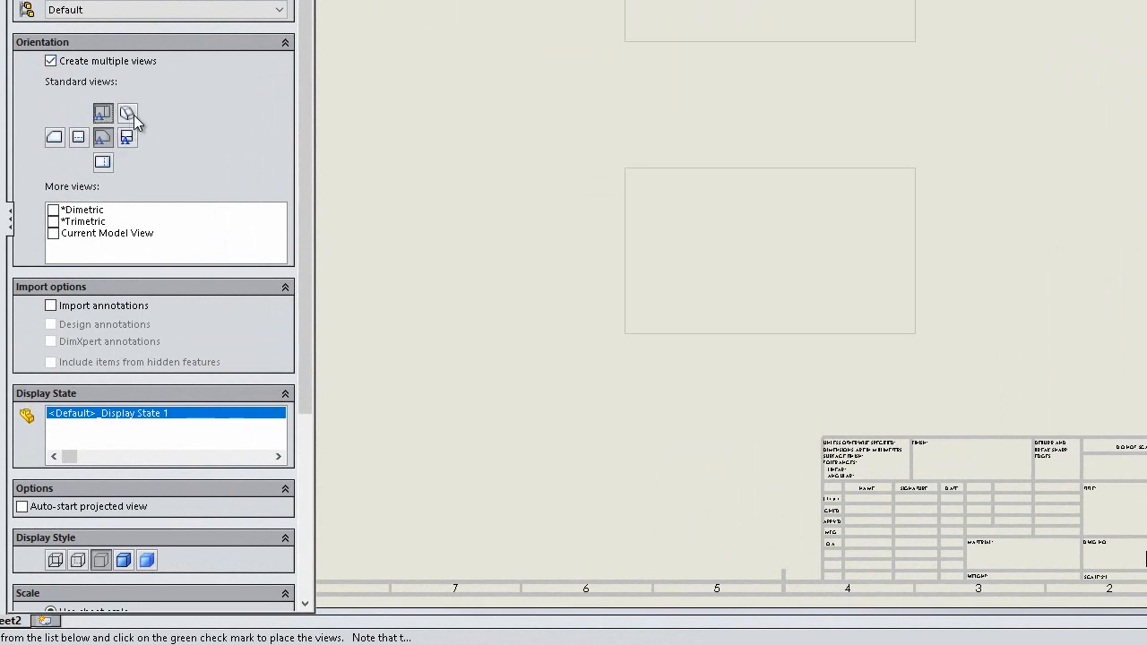
pyautogui.click(128, 137)
pyautogui.click(126, 113)
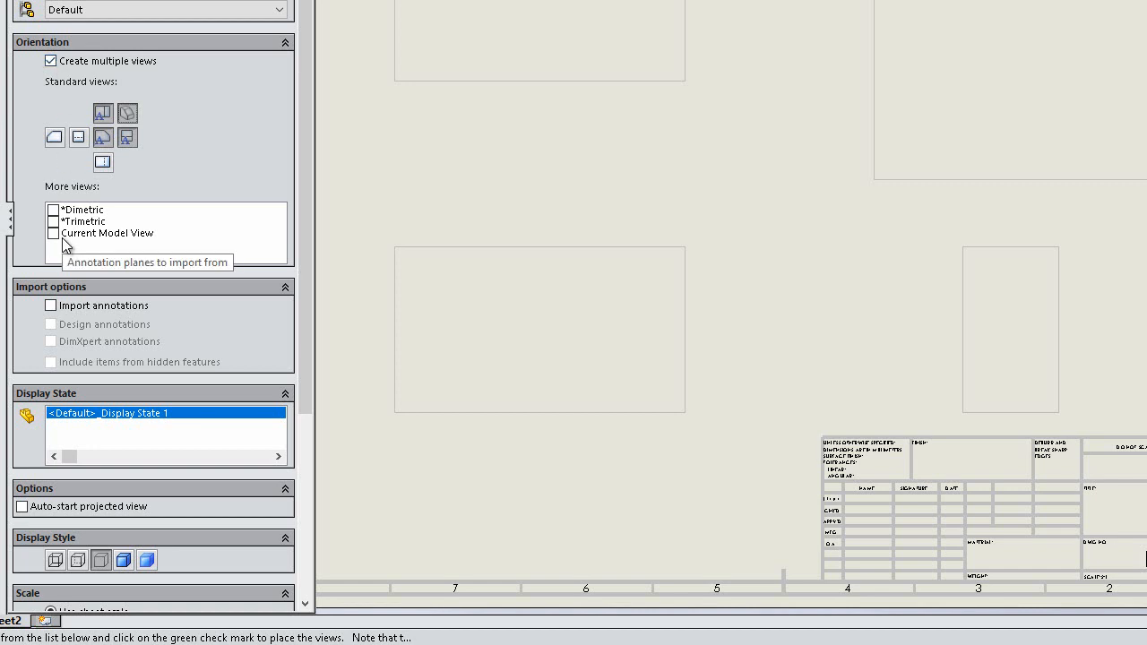
pyautogui.click(63, 310)
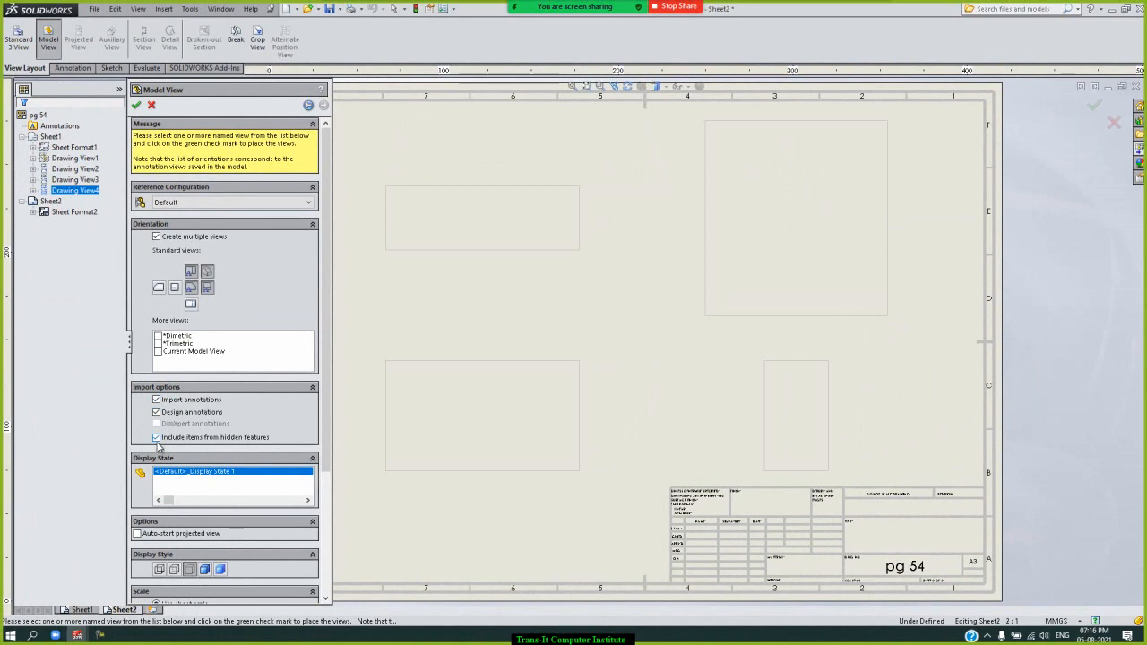
pyautogui.click(137, 108)
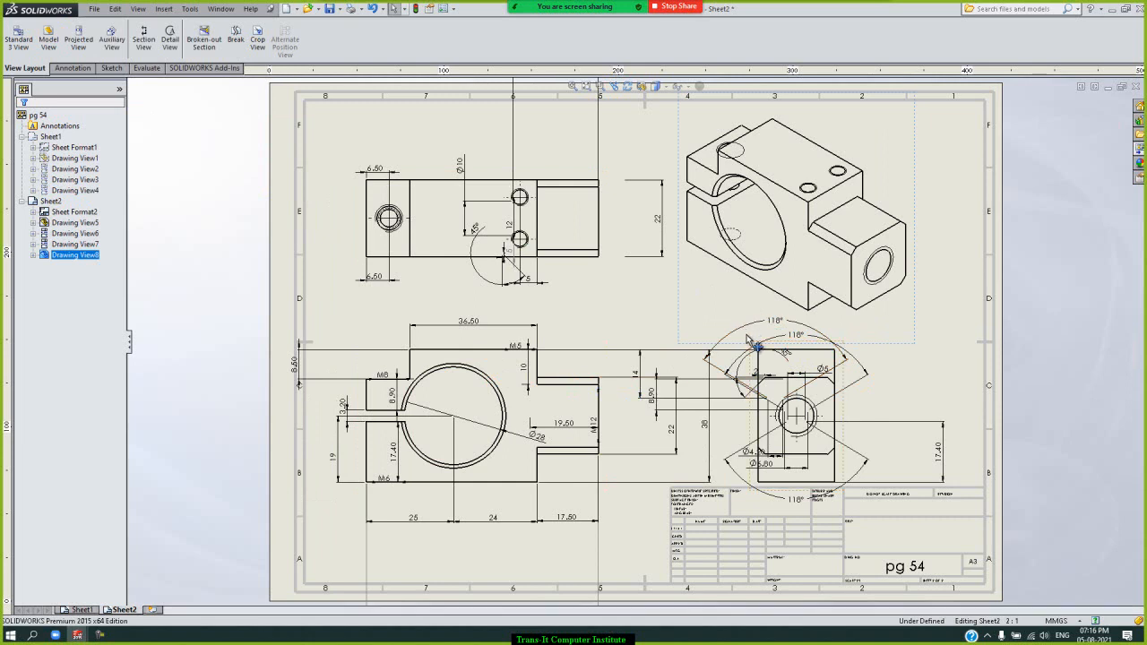
# Hide the three 118° drill angle dimensions around the right view
pyautogui.scroll(-3, 757, 340)
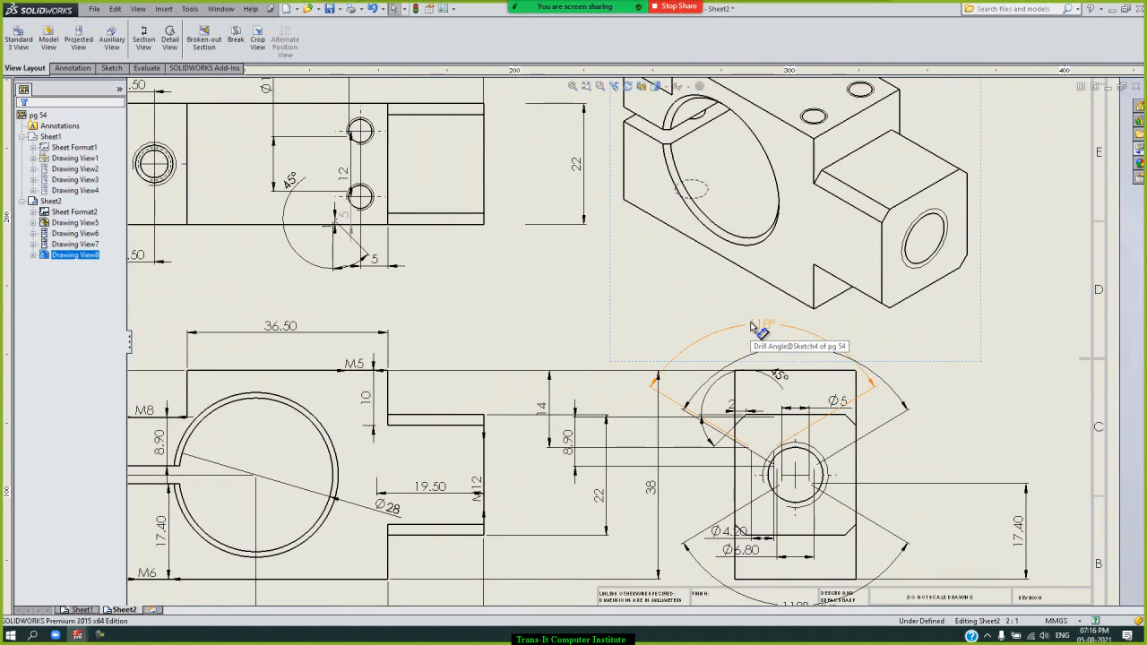
pyautogui.scroll(2, 757, 330)
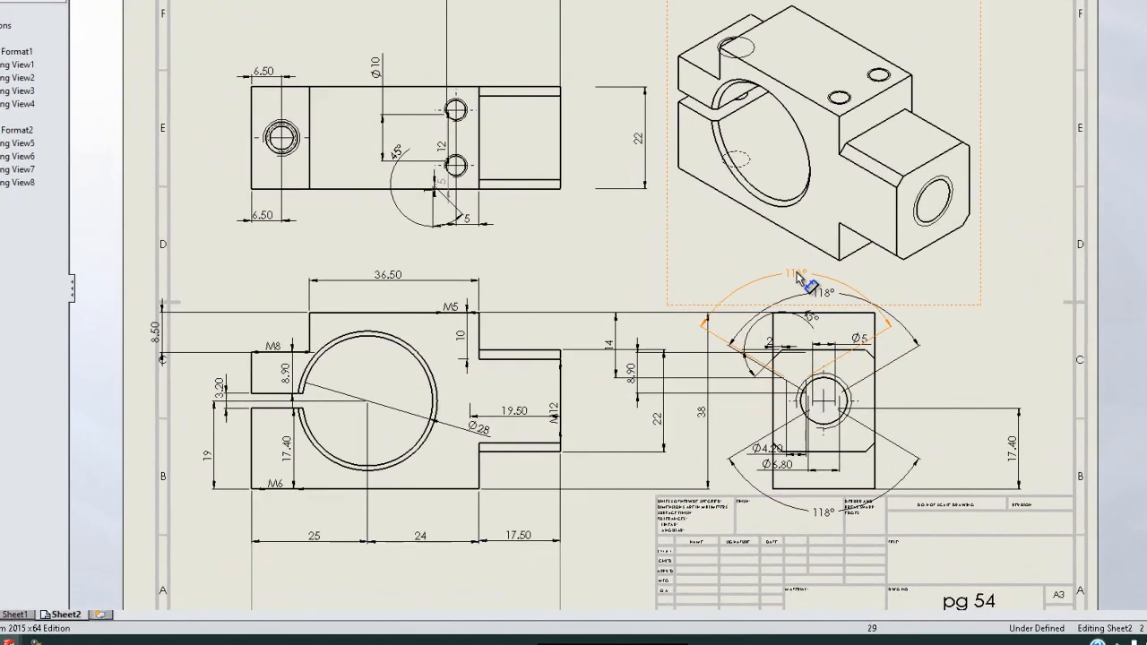
pyautogui.rightClick(797, 272)
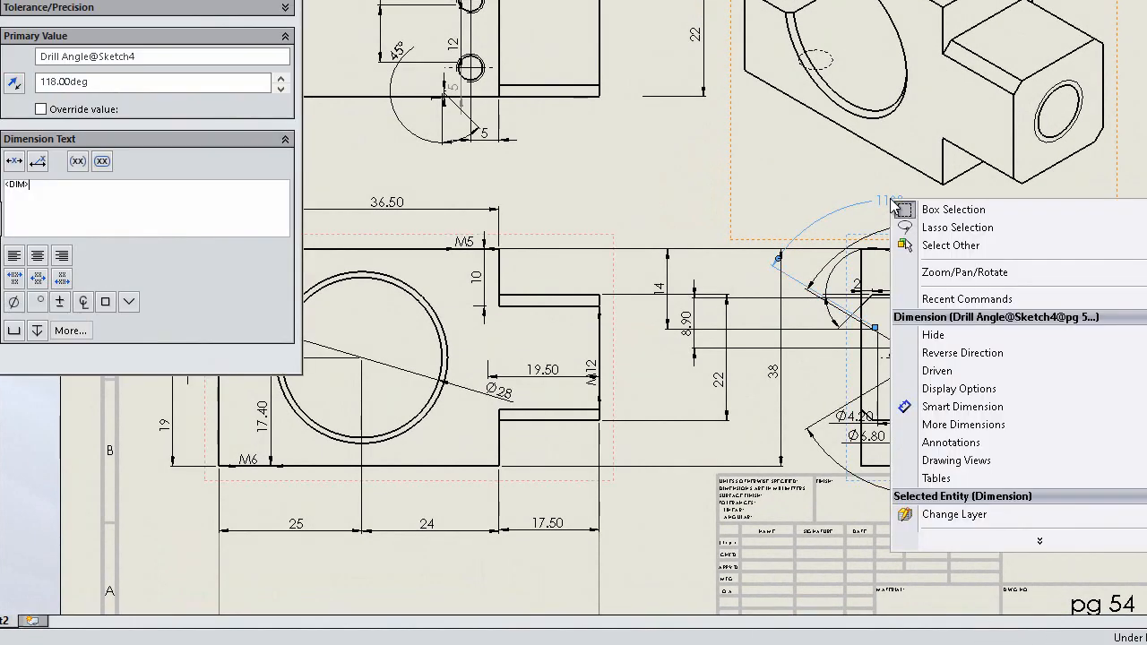
pyautogui.click(1019, 332)
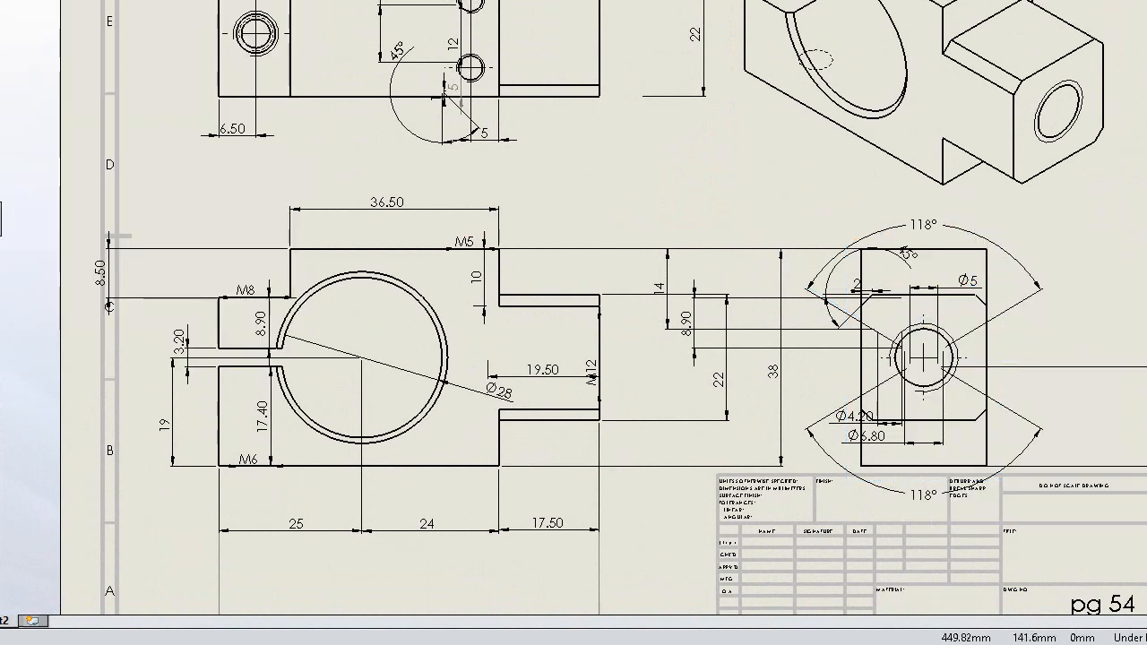
pyautogui.rightClick(952, 227)
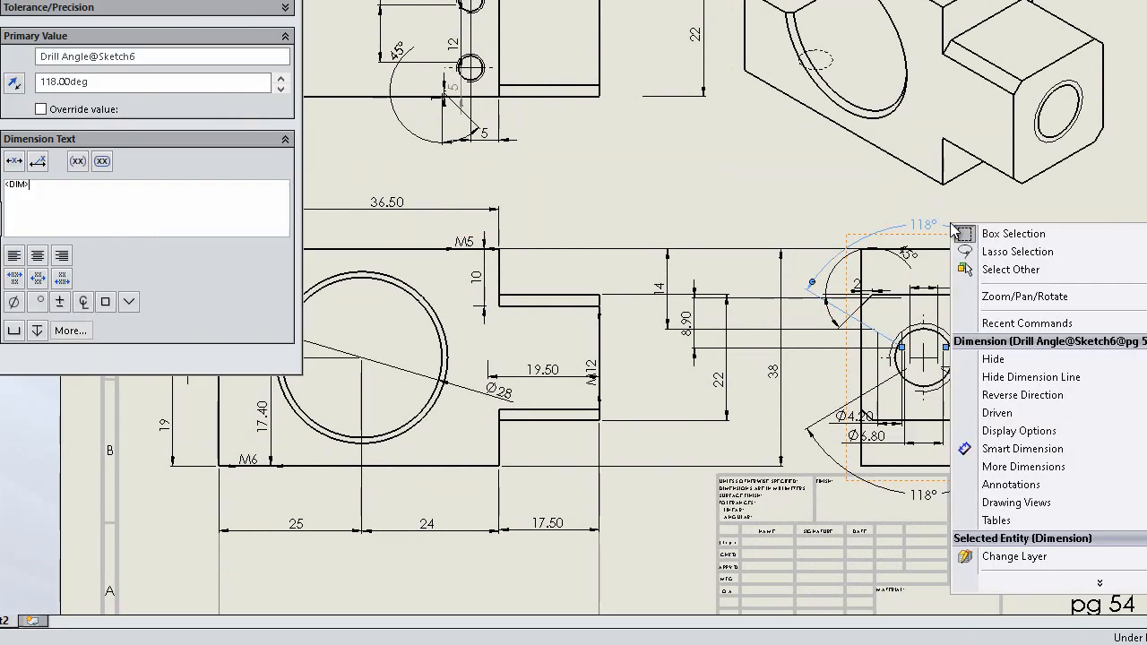
pyautogui.click(1044, 363)
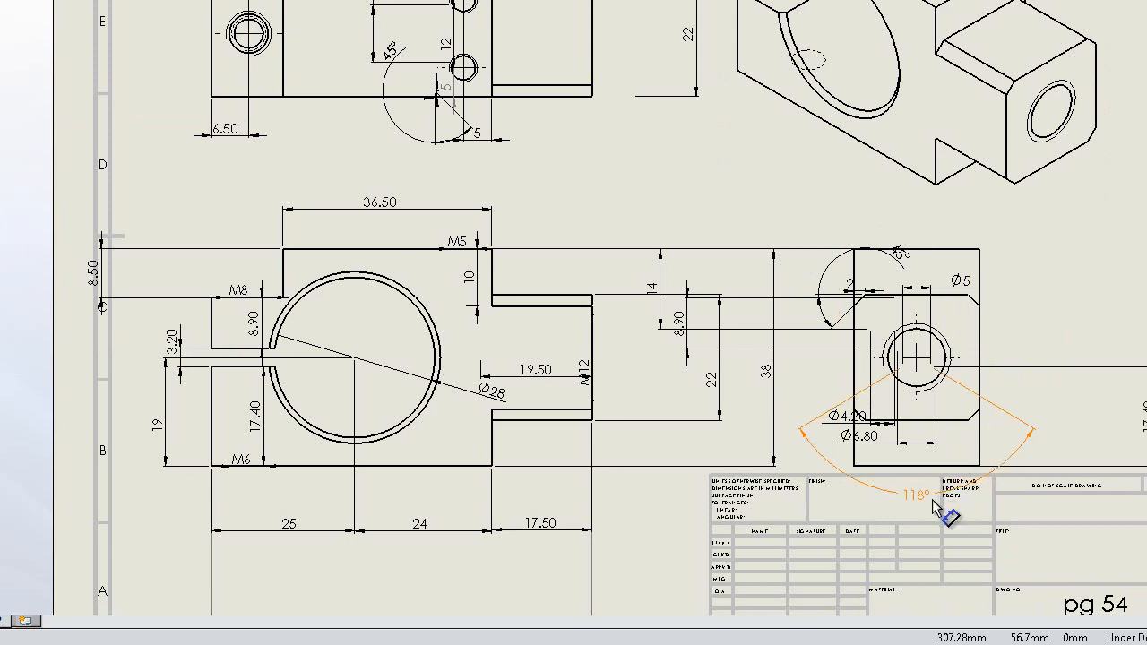
pyautogui.rightClick(945, 506)
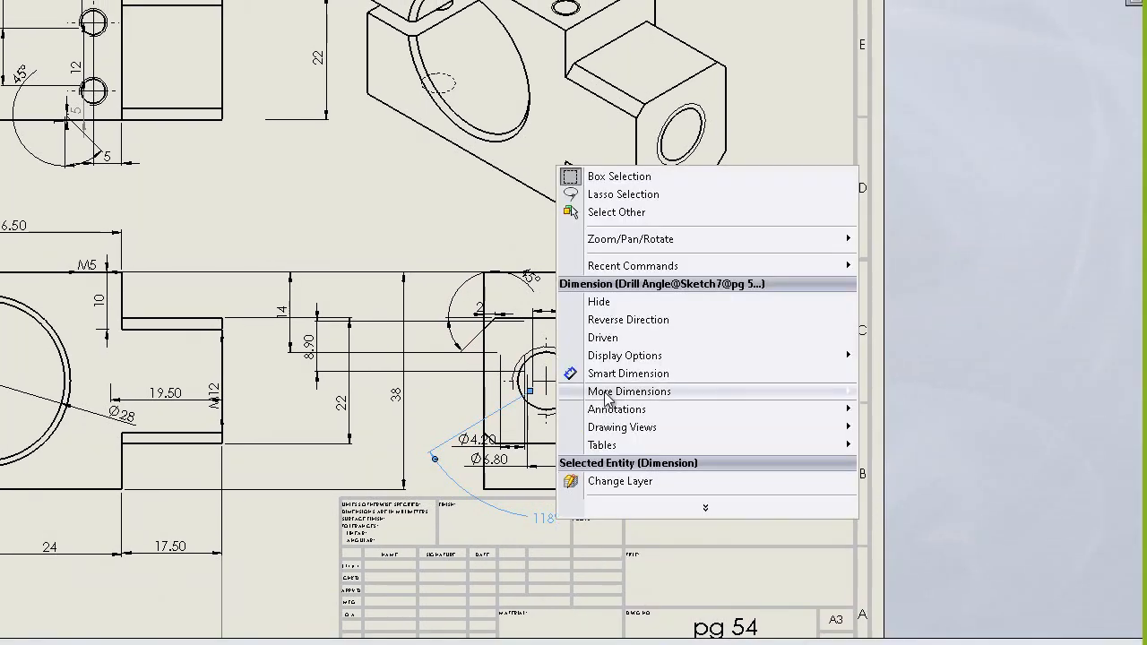
pyautogui.click(625, 303)
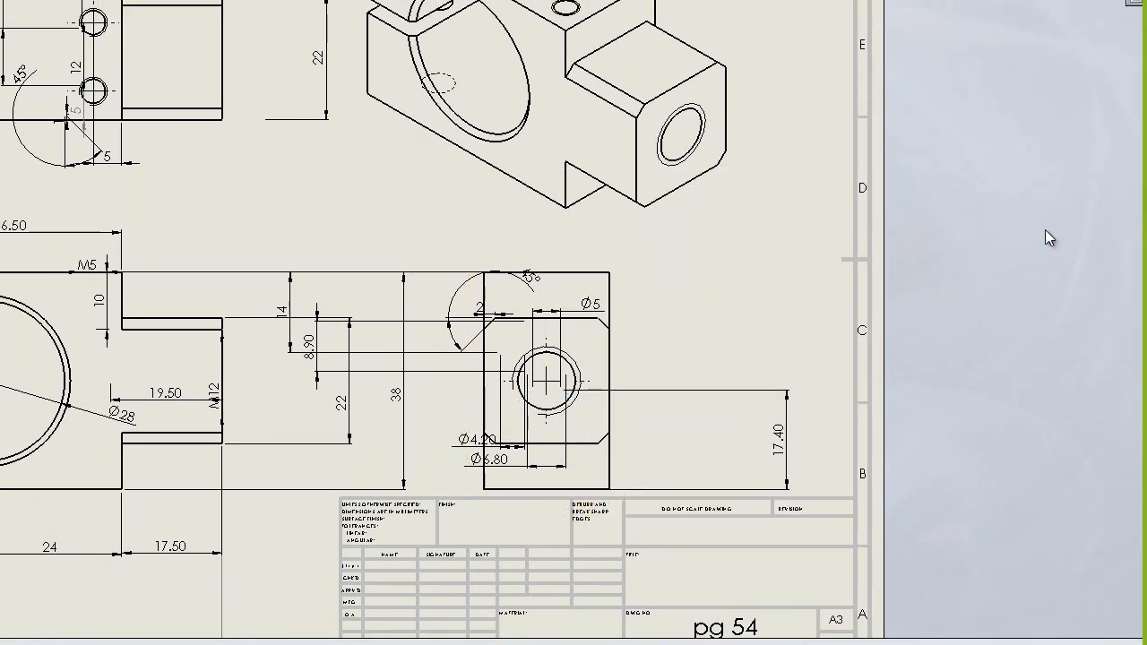
# Move the 22 mm dimension closer to the top view and reposition the right view's 2 mm chamfer dimension
pyautogui.moveTo(330, 71); pyautogui.dragTo(286, 65)
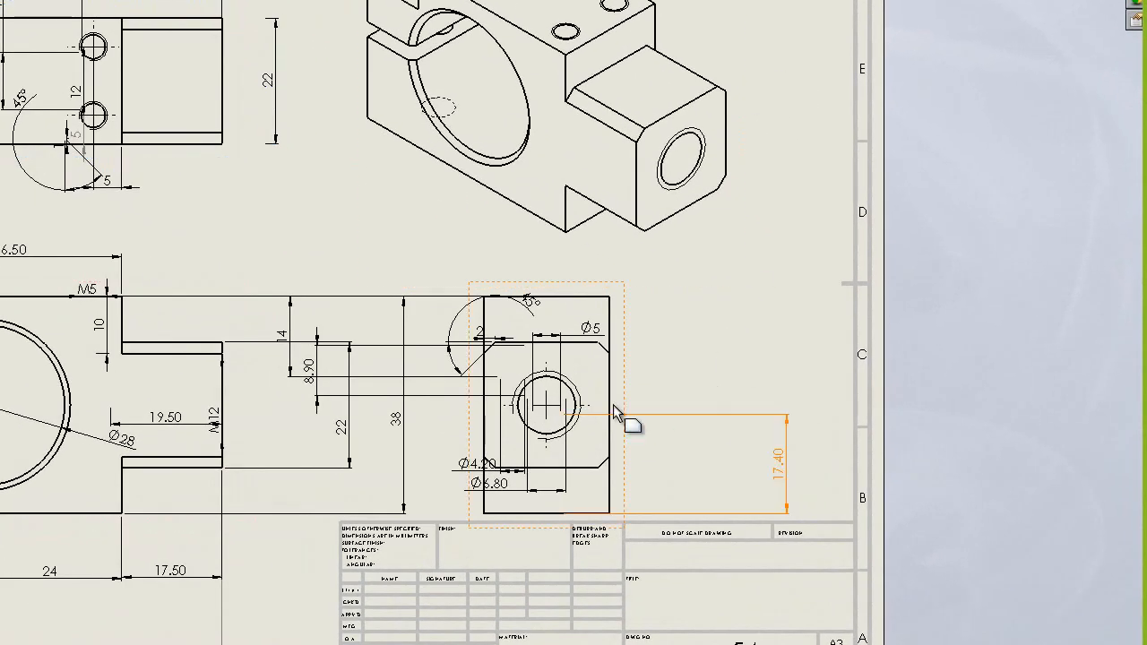
pyautogui.click(599, 318)
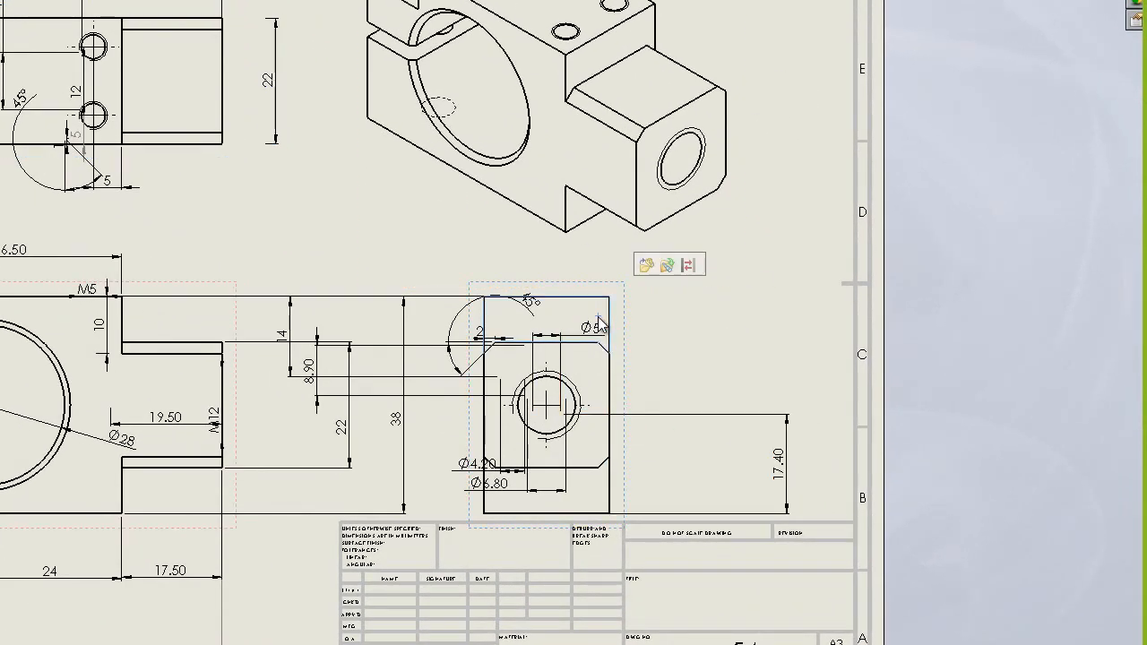
pyautogui.click(705, 317)
pyautogui.moveTo(479, 336); pyautogui.dragTo(495, 321)
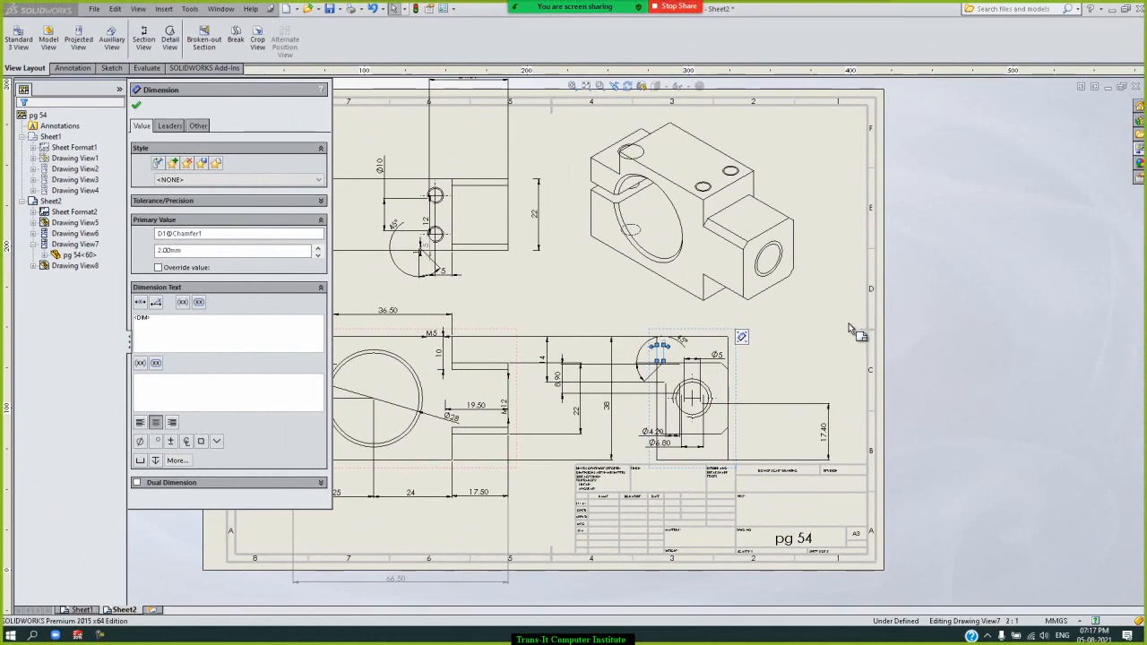
pyautogui.scroll(2, 842, 327)
pyautogui.click(884, 318)
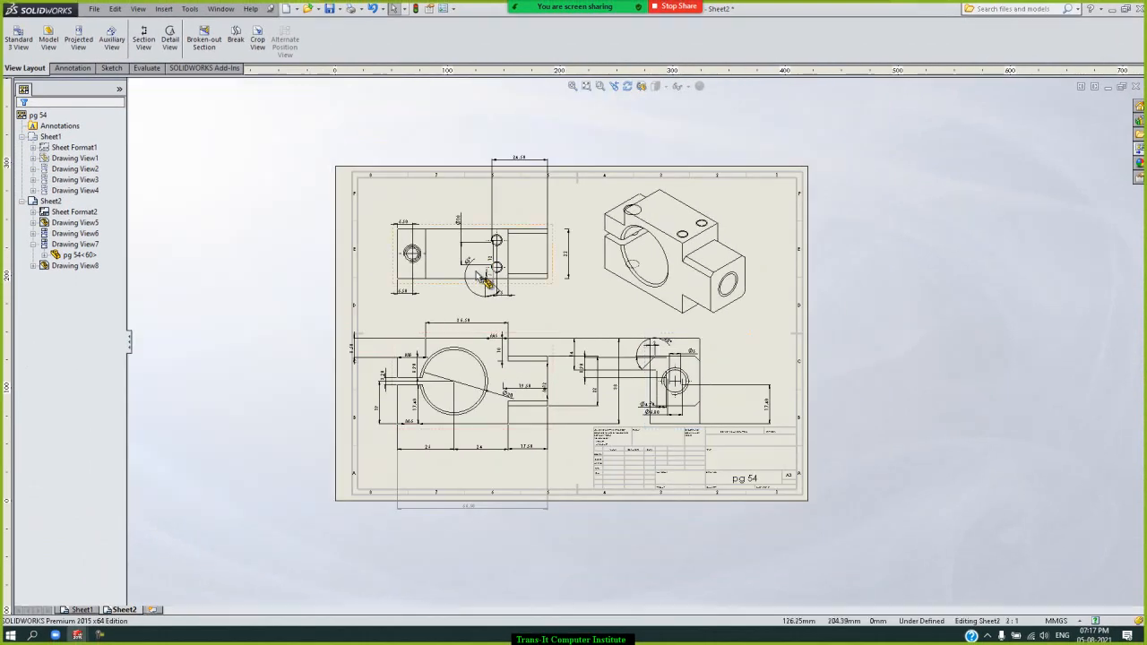
# Bring the front view's 8.50 dimension and the top view's 24.50 and 5 mm dimensions closer to their outlines
pyautogui.click(405, 358)
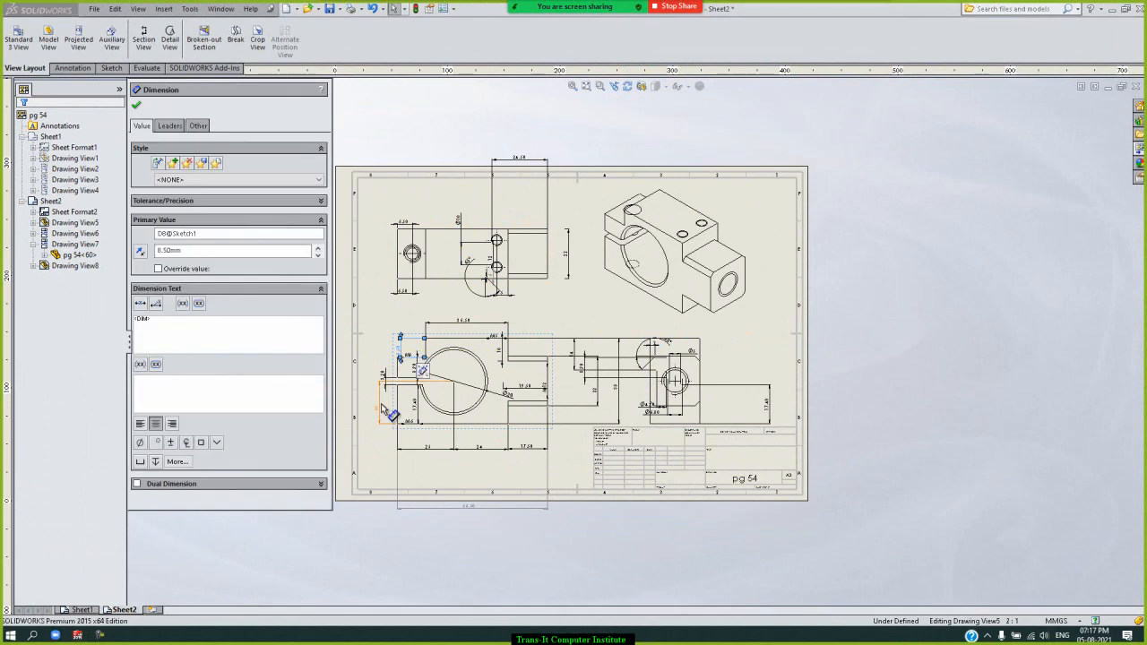
pyautogui.scroll(-1, 391, 414)
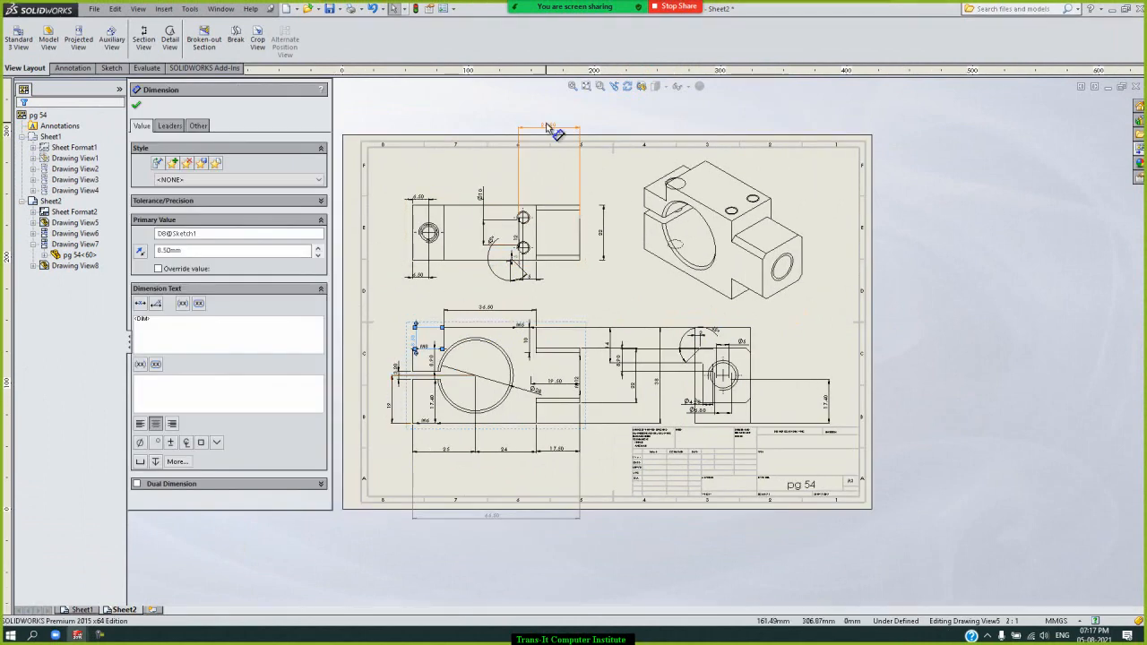
pyautogui.moveTo(553, 145)
pyautogui.mouseDown()
pyautogui.moveTo(549, 199)
pyautogui.moveTo(563, 201)
pyautogui.mouseUp()
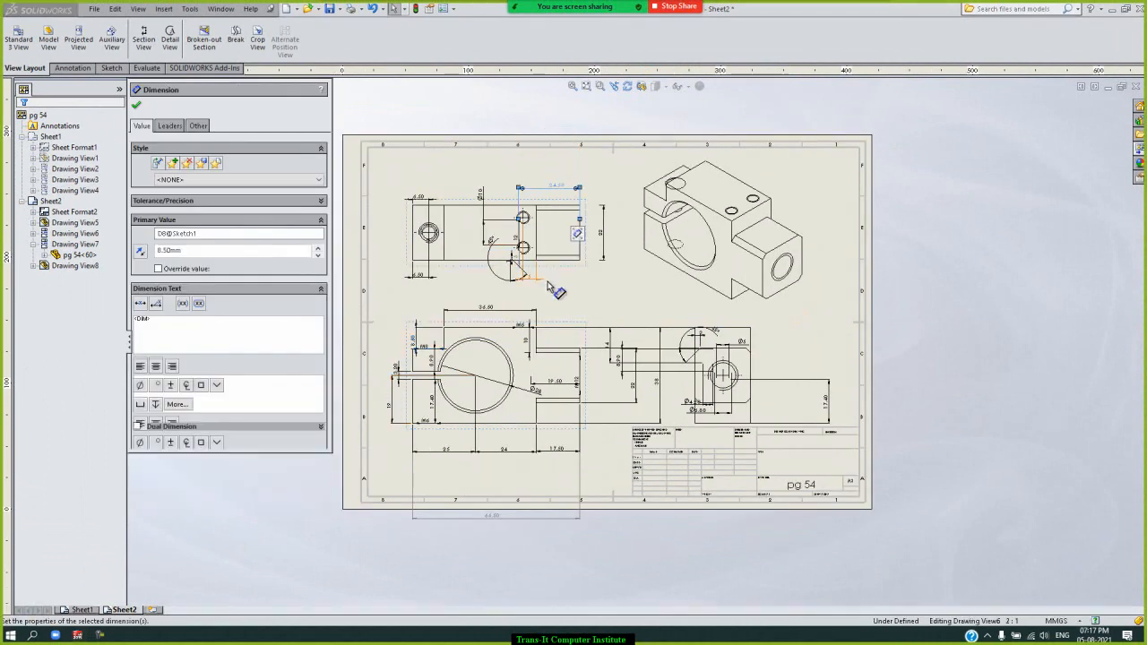
pyautogui.scroll(-1, 534, 256)
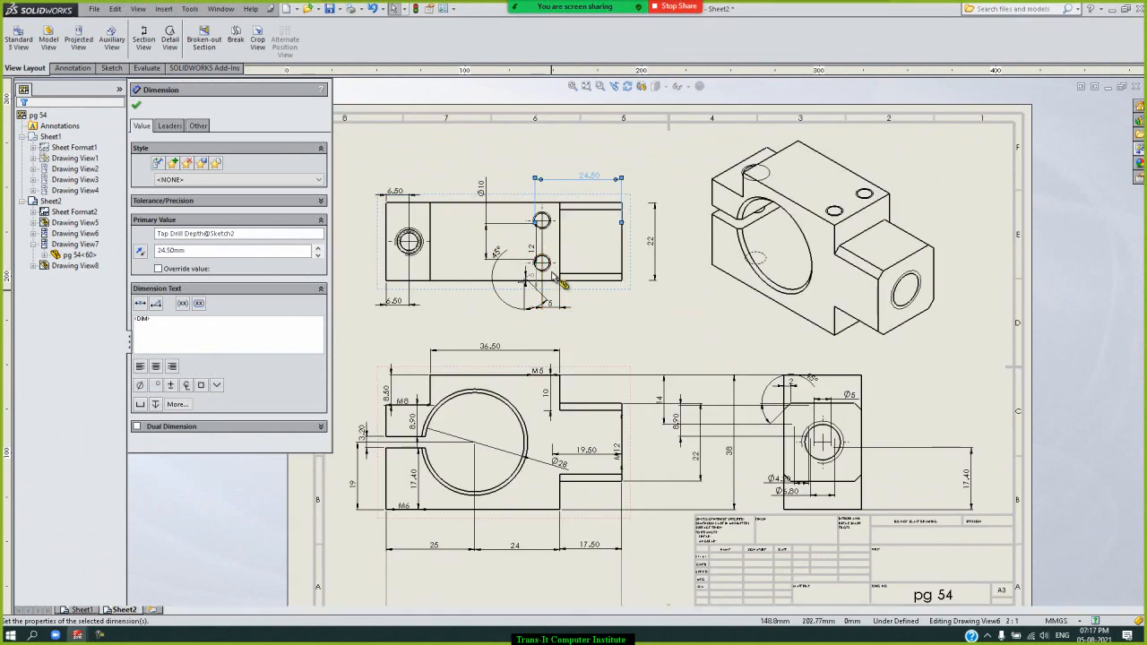
pyautogui.moveTo(541, 308)
pyautogui.mouseDown()
pyautogui.moveTo(534, 296)
pyautogui.moveTo(545, 297)
pyautogui.mouseUp()
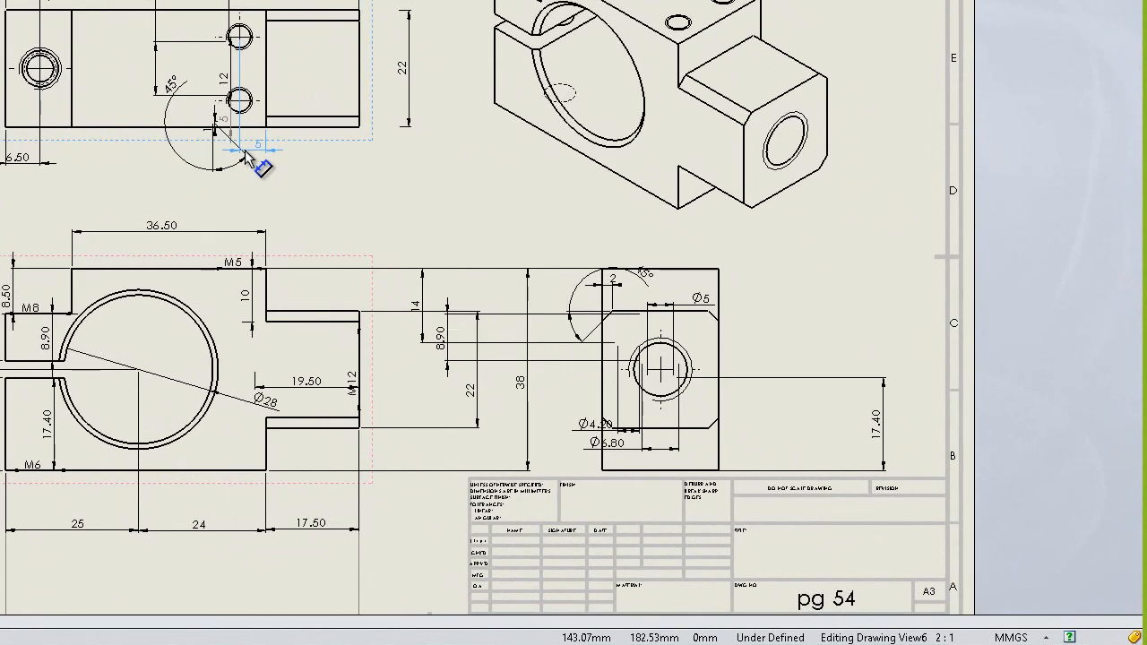
pyautogui.moveTo(245, 151); pyautogui.dragTo(245, 150)
pyautogui.click(440, 220)
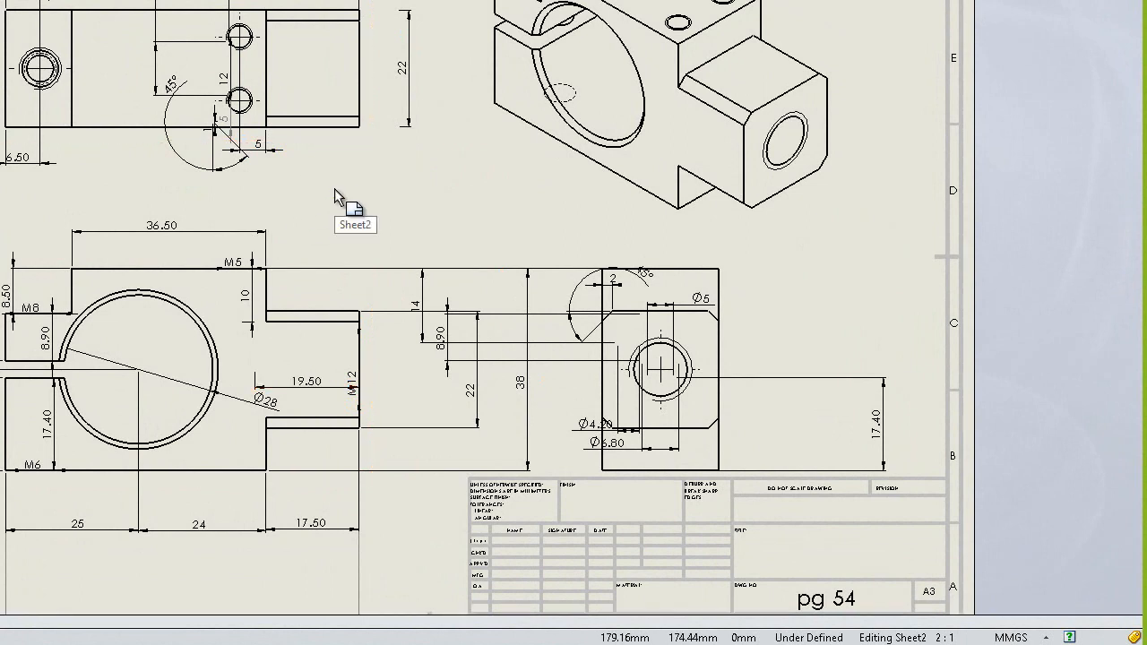
# Copy the front view's 19.50 mm dimension into the top view and place it below the outline
pyautogui.click(306, 383)
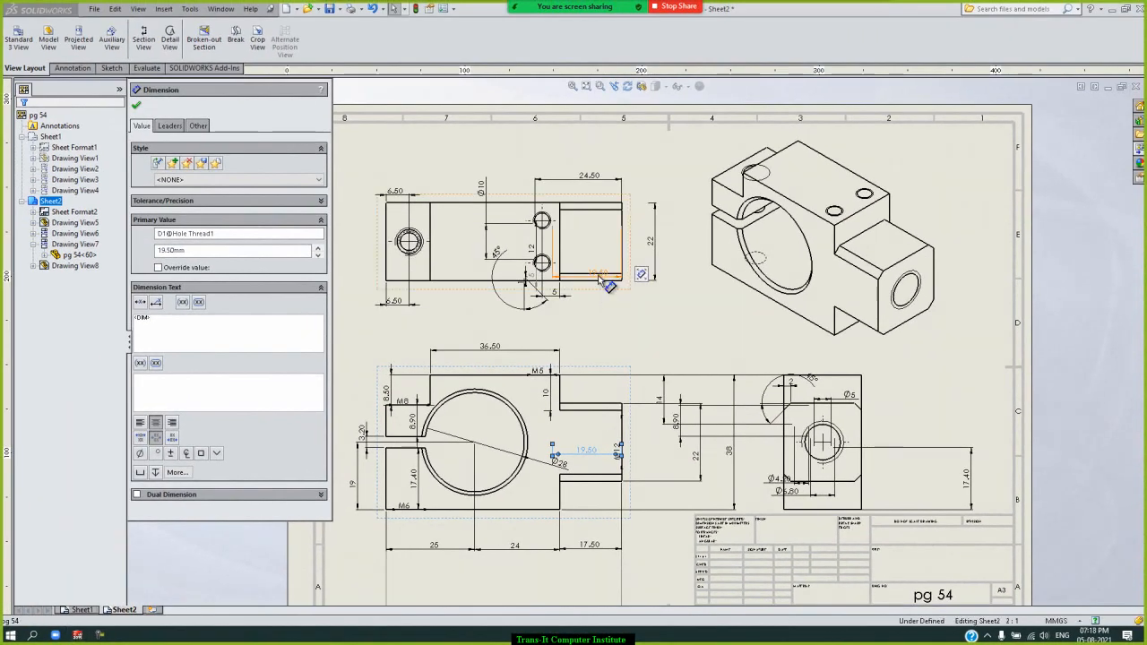
pyautogui.moveTo(599, 278); pyautogui.dragTo(601, 305)
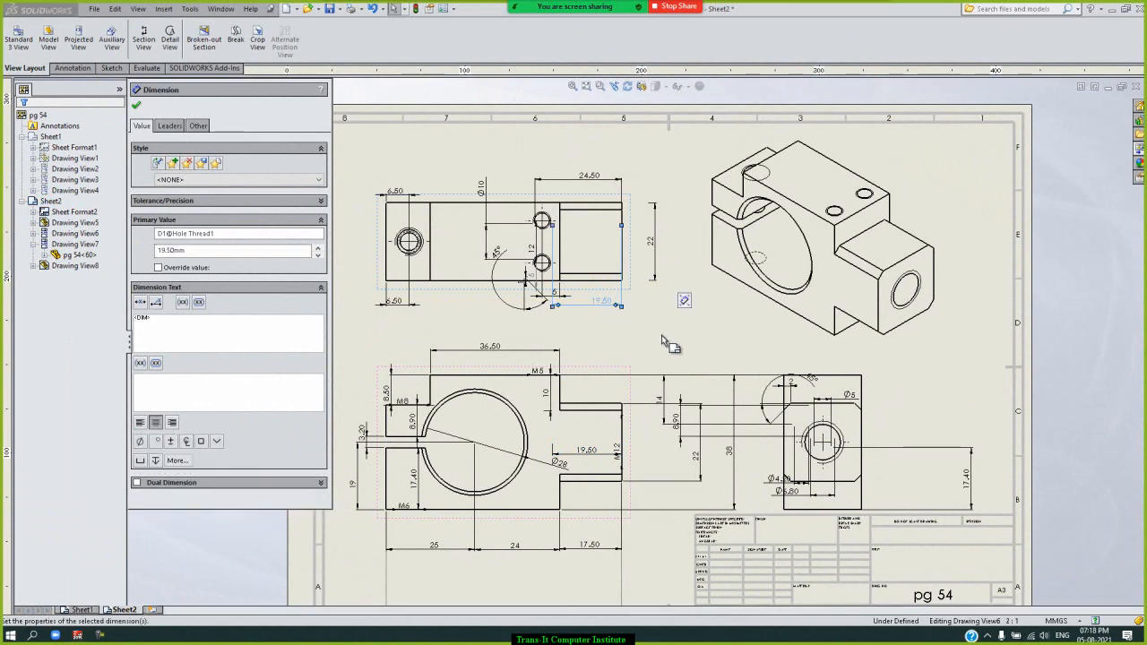
pyautogui.click(662, 340)
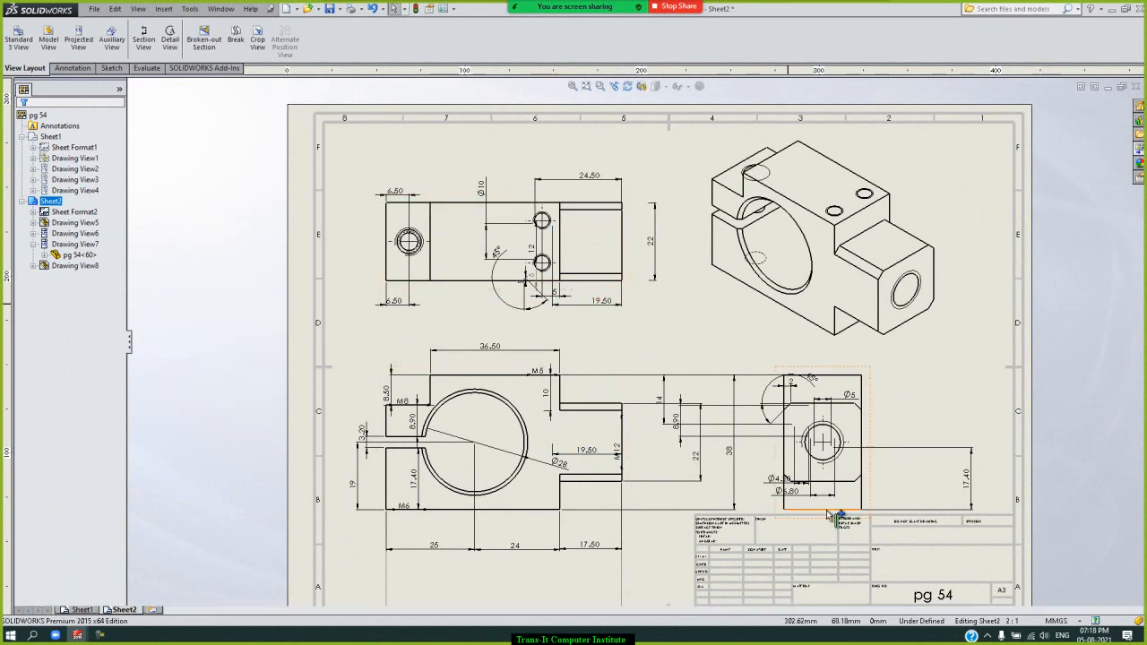
# Bring the right view's 17.40 dimension closer, and transfer the top view's 24.50 dimension to the front view, placing it above the outline
pyautogui.moveTo(968, 482); pyautogui.dragTo(924, 481)
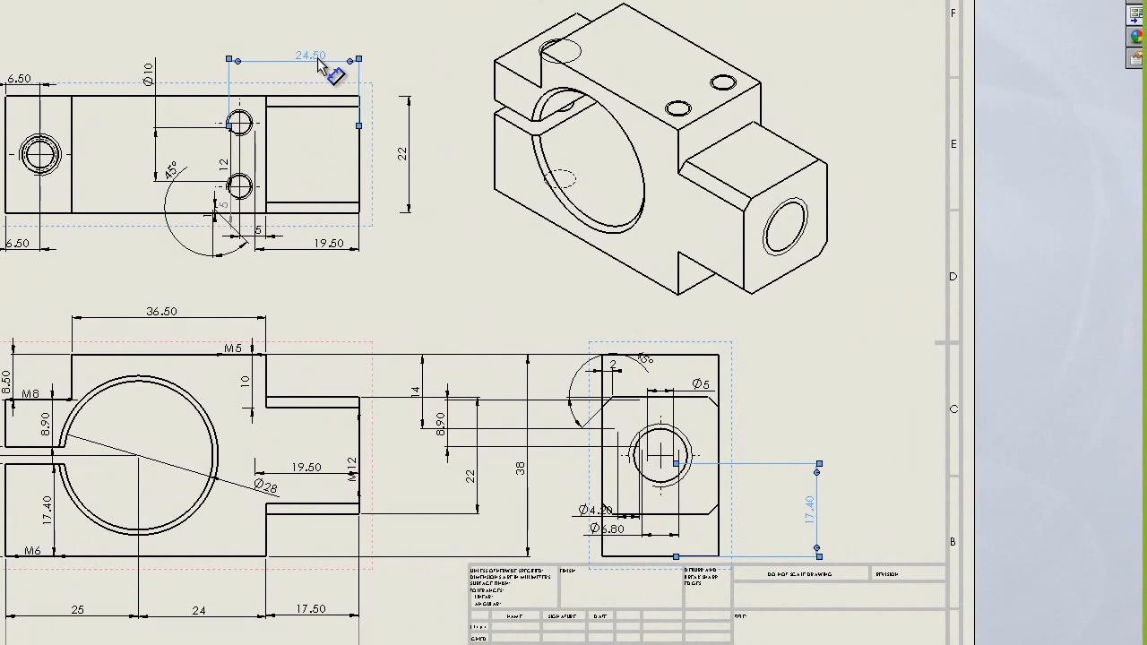
pyautogui.keyDown('shift'); pyautogui.moveTo(318, 59); pyautogui.dragTo(335, 395); pyautogui.keyUp('shift')
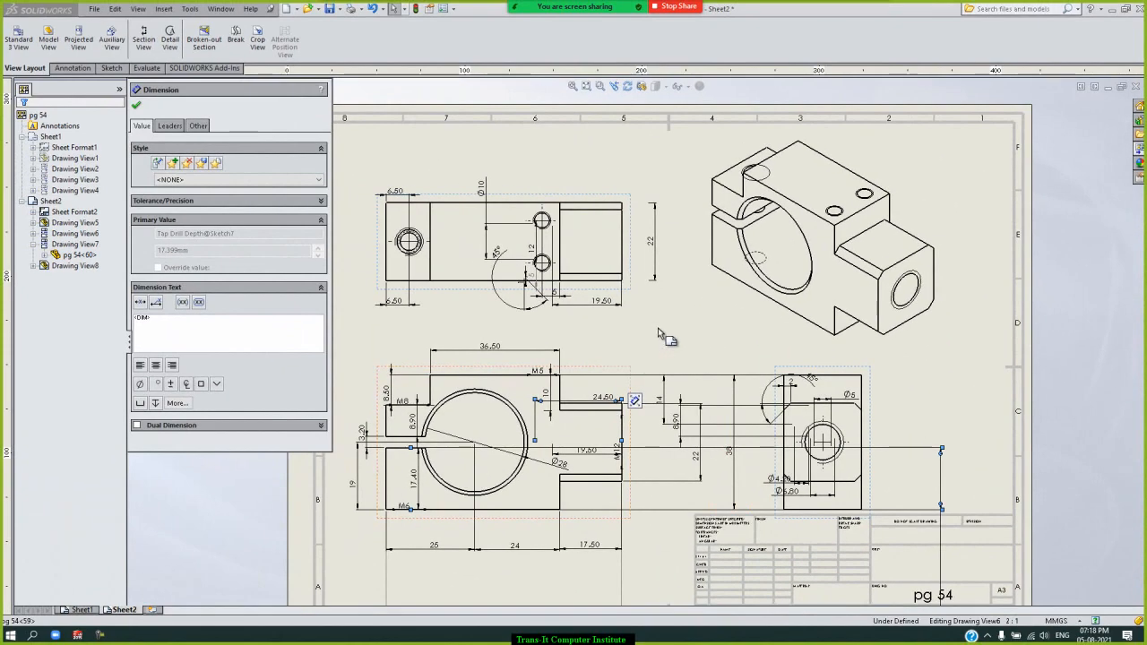
pyautogui.click(671, 328)
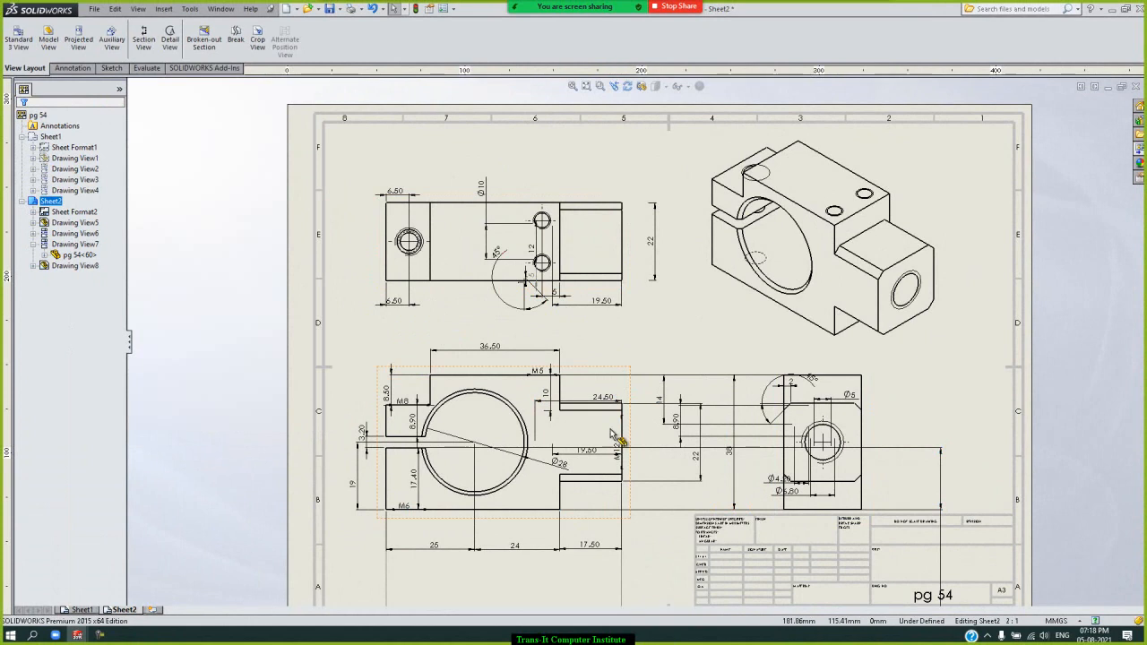
pyautogui.moveTo(607, 398); pyautogui.dragTo(598, 352)
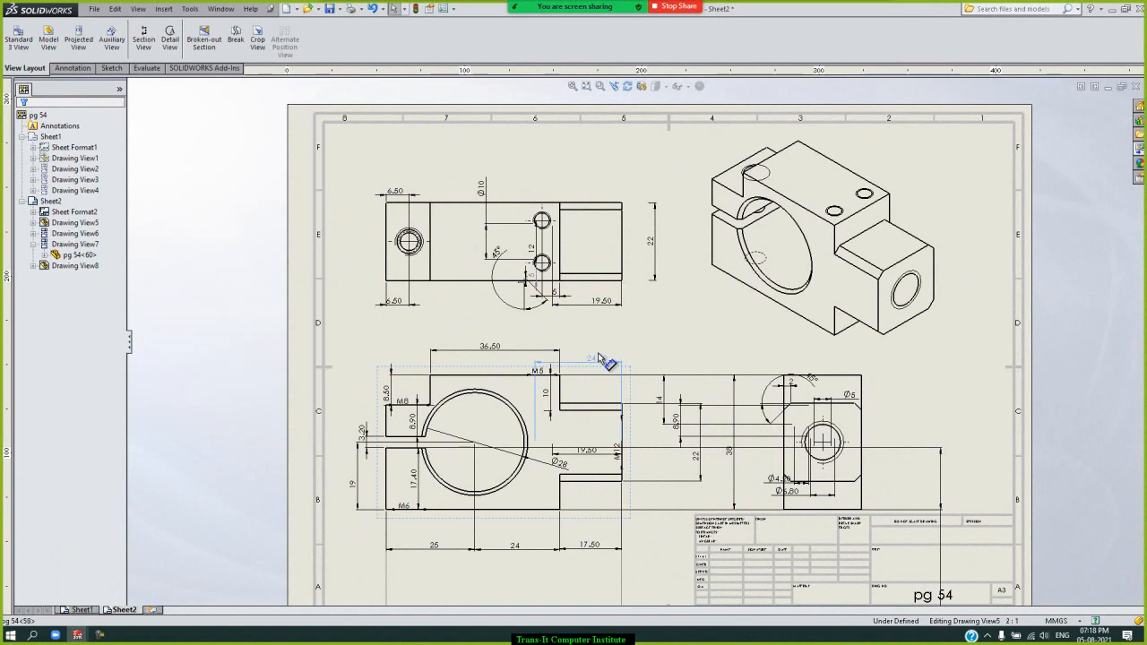
pyautogui.click(690, 351)
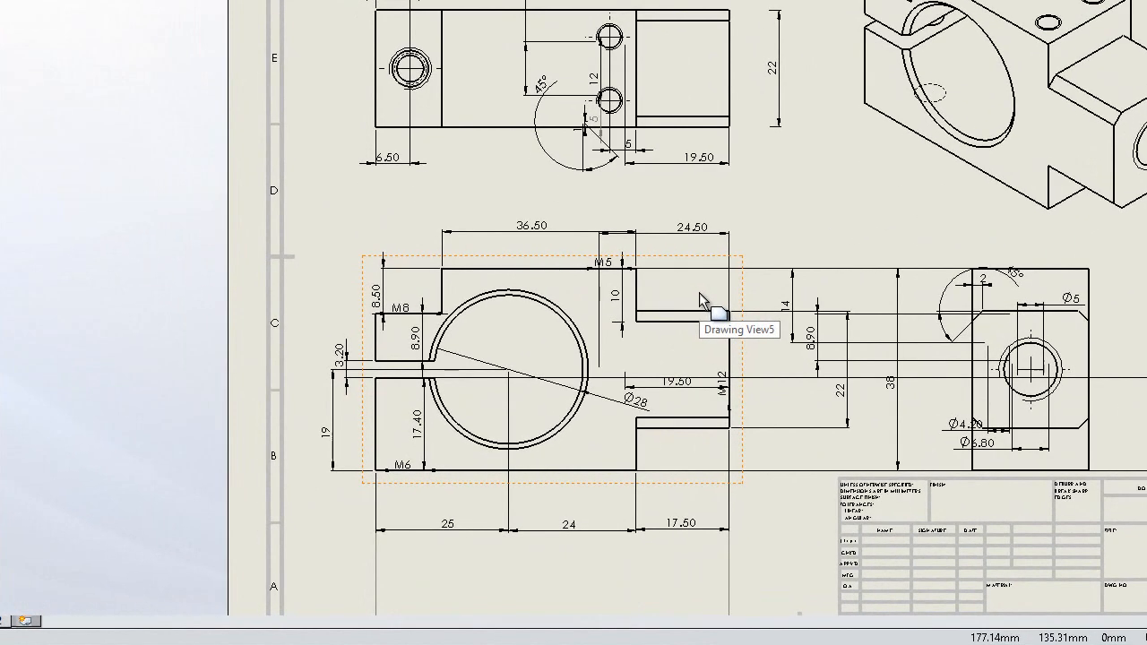
# Display the front view with hidden lines visible
pyautogui.rightClick(699, 293)
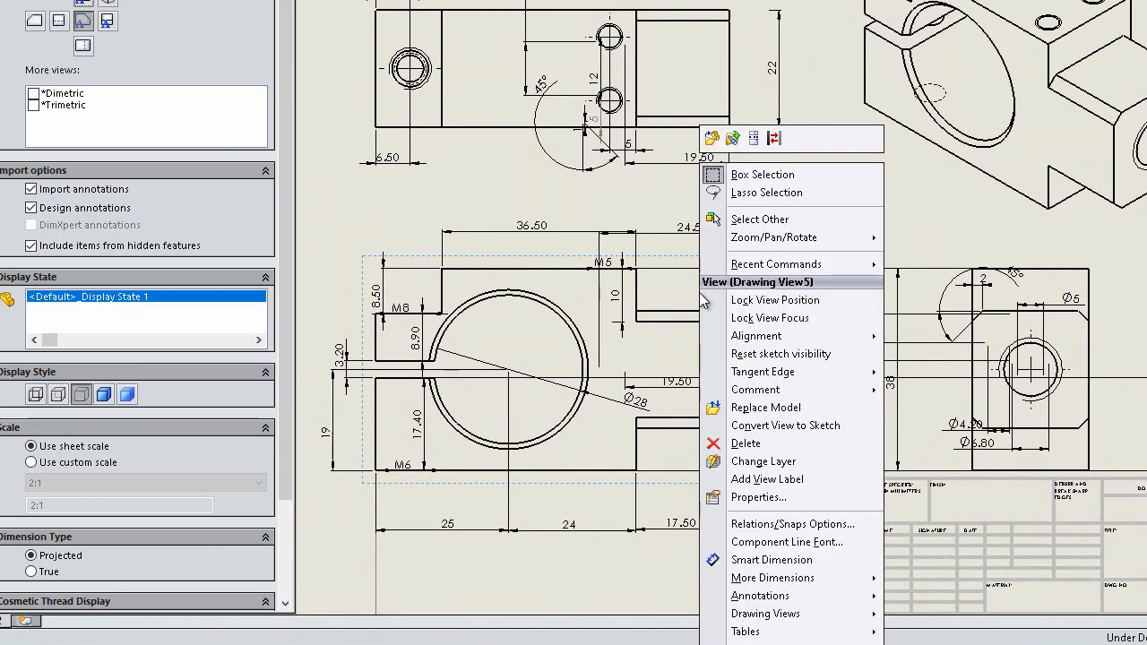
pyautogui.click(59, 399)
pyautogui.click(59, 400)
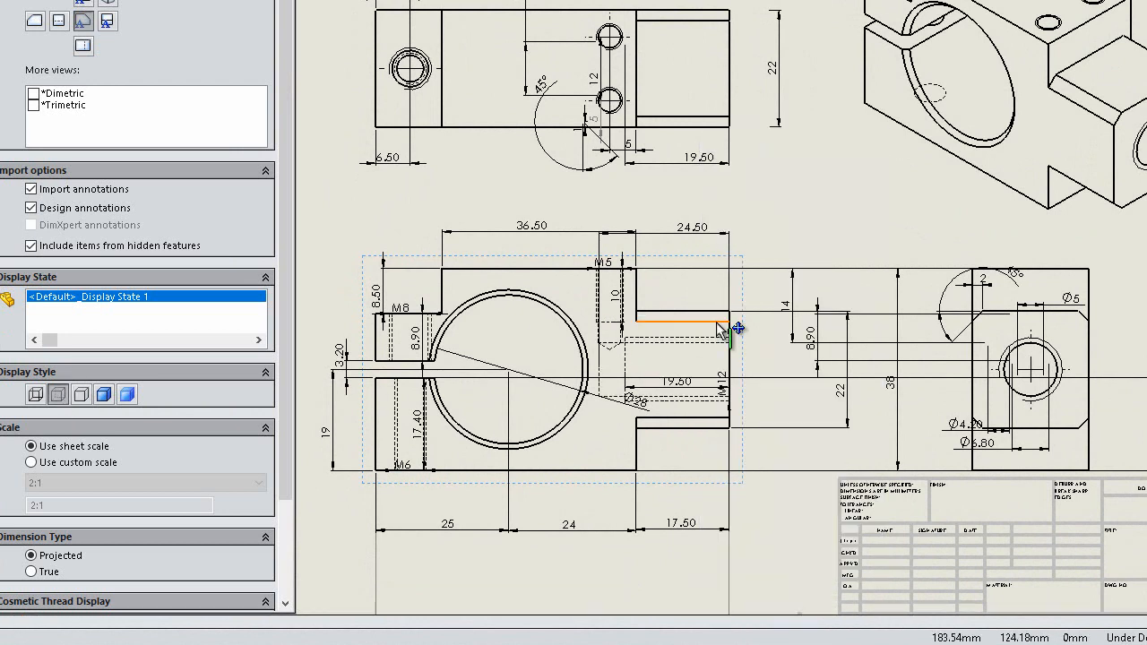
# Raise the front view's 24.50 dimension so it sits above the 36.50 dimension line
pyautogui.scroll(-2, 636, 295)
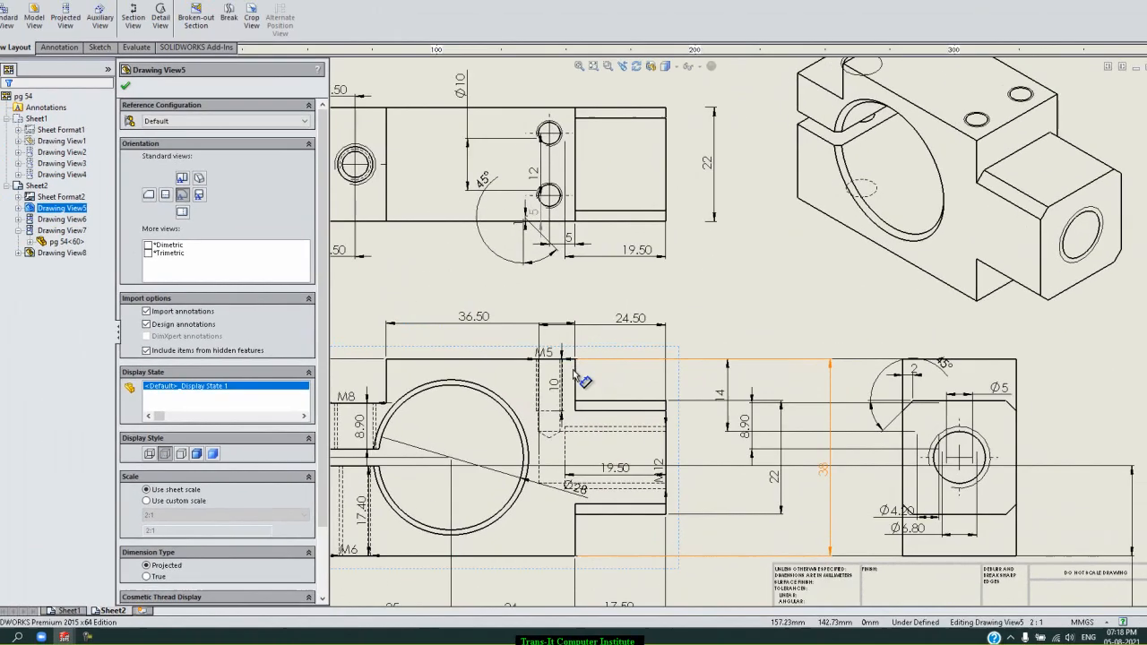
pyautogui.click(668, 246)
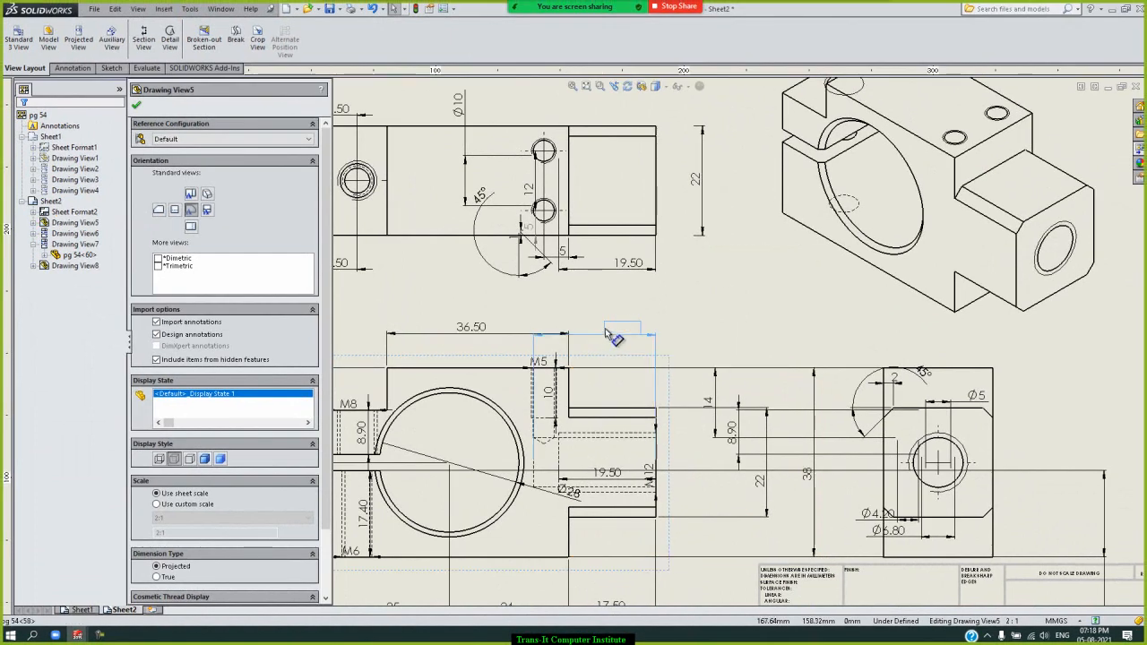
pyautogui.moveTo(604, 328); pyautogui.dragTo(608, 313)
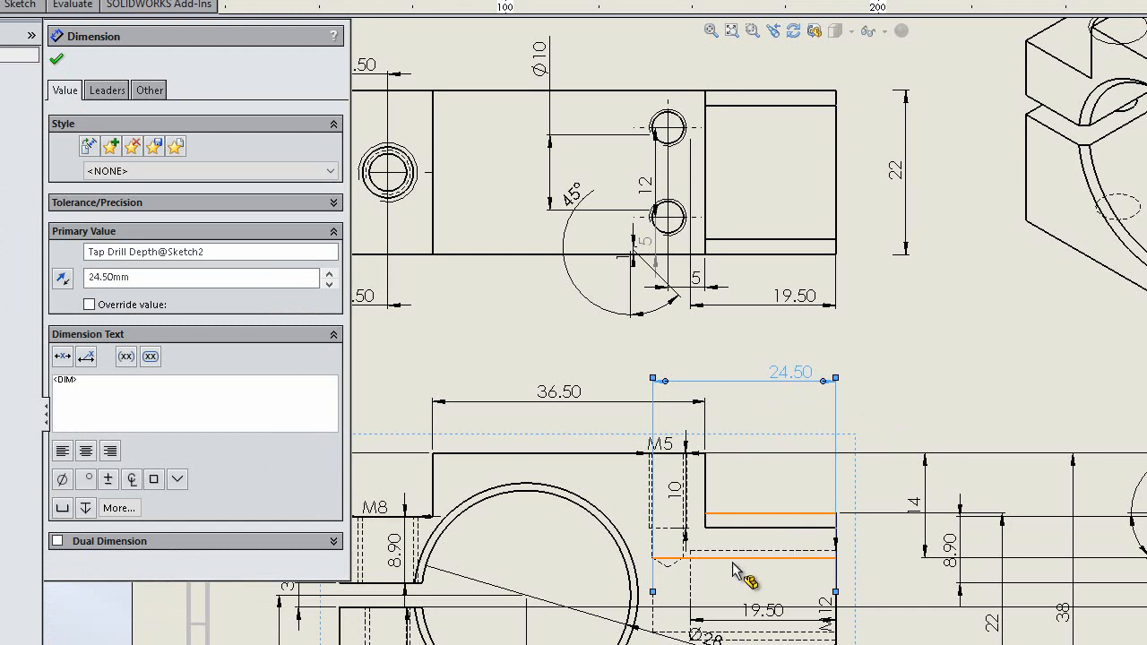
pyautogui.click(56, 60)
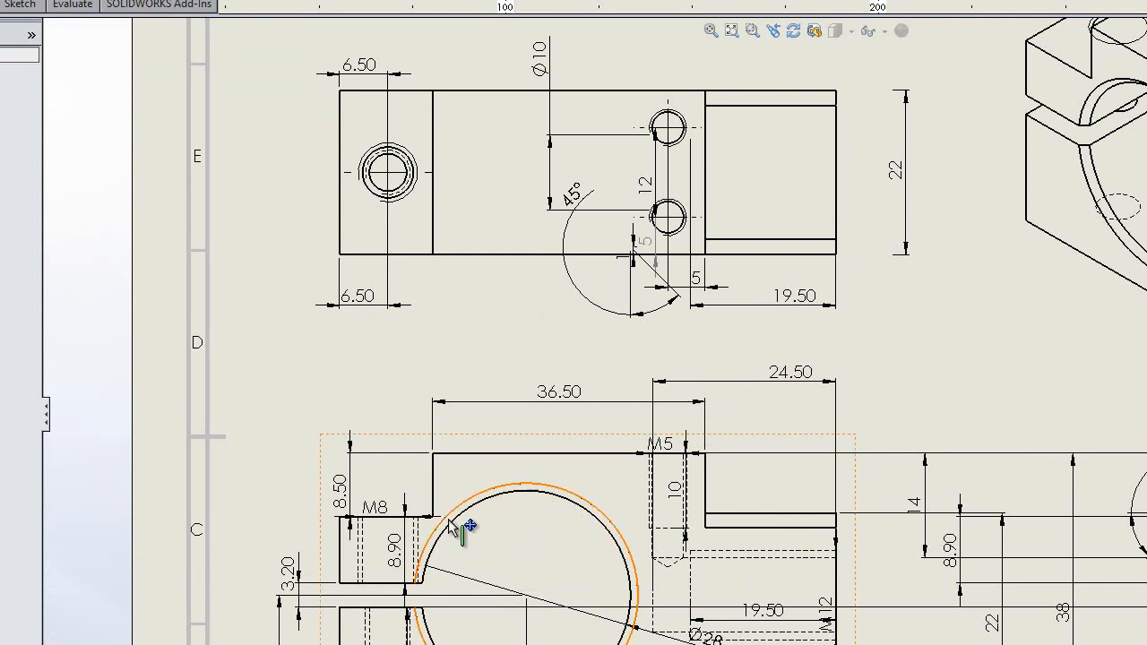
# Move the 22 mm dimension closer to the front view and shift the 14, 8.90 and 38 mm dimensions toward the right view
pyautogui.click(836, 573)
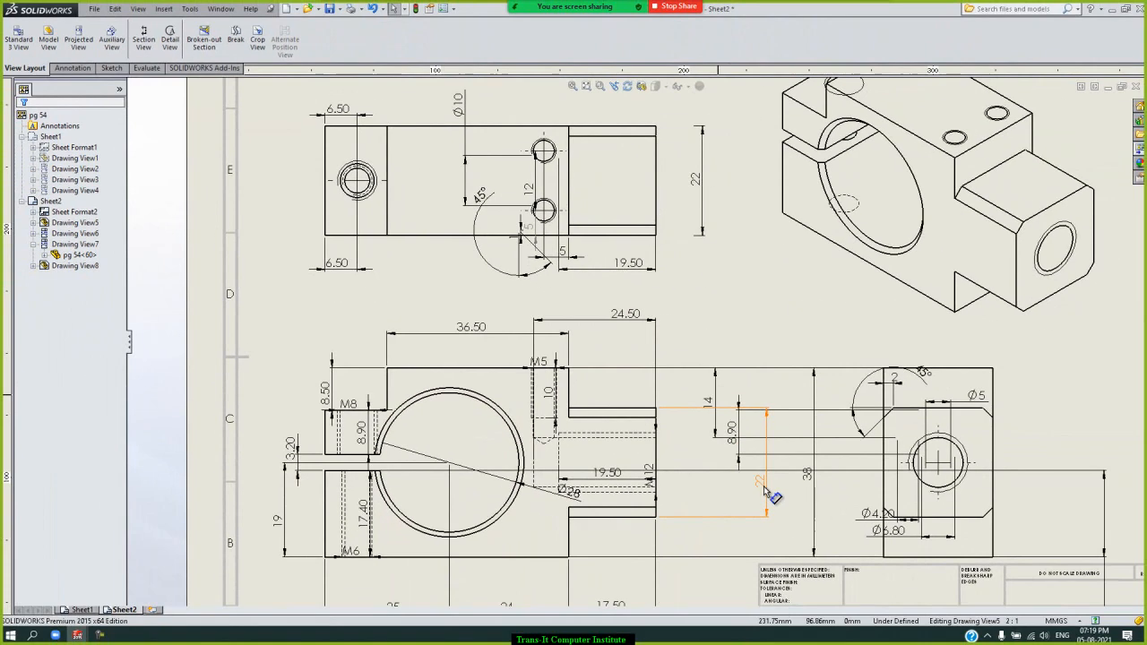
pyautogui.click(694, 487)
pyautogui.moveTo(742, 397); pyautogui.dragTo(811, 396)
pyautogui.moveTo(744, 454); pyautogui.dragTo(819, 489)
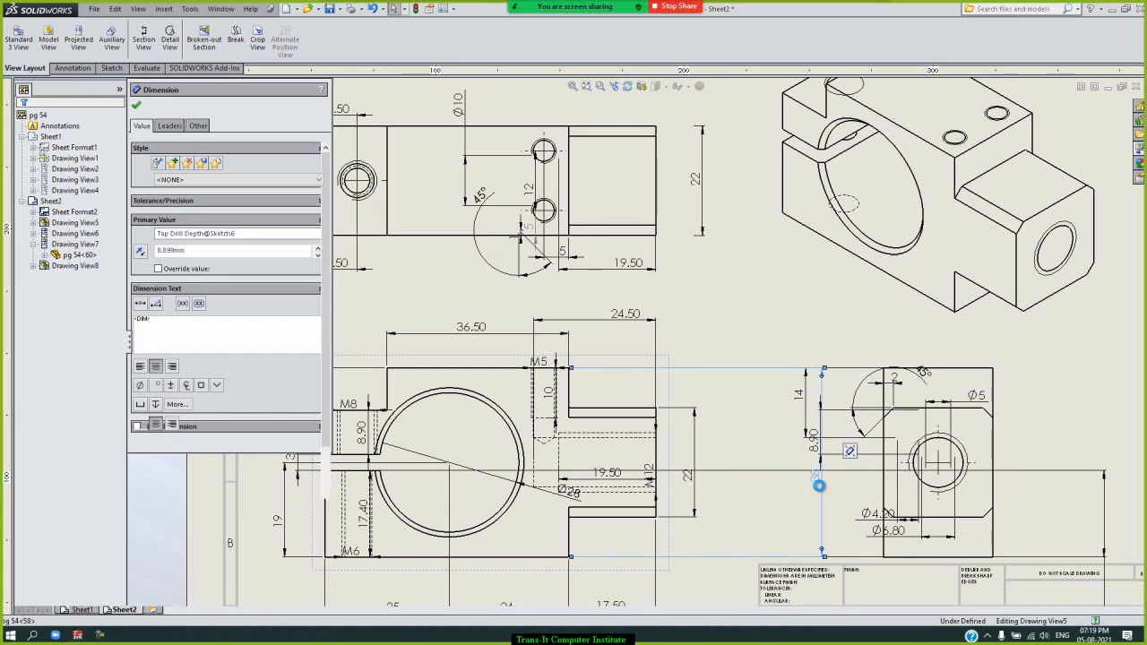
# Open the 38 mm height dimension for editing, accept its value and rebuild the drawing
pyautogui.doubleClick(821, 489)
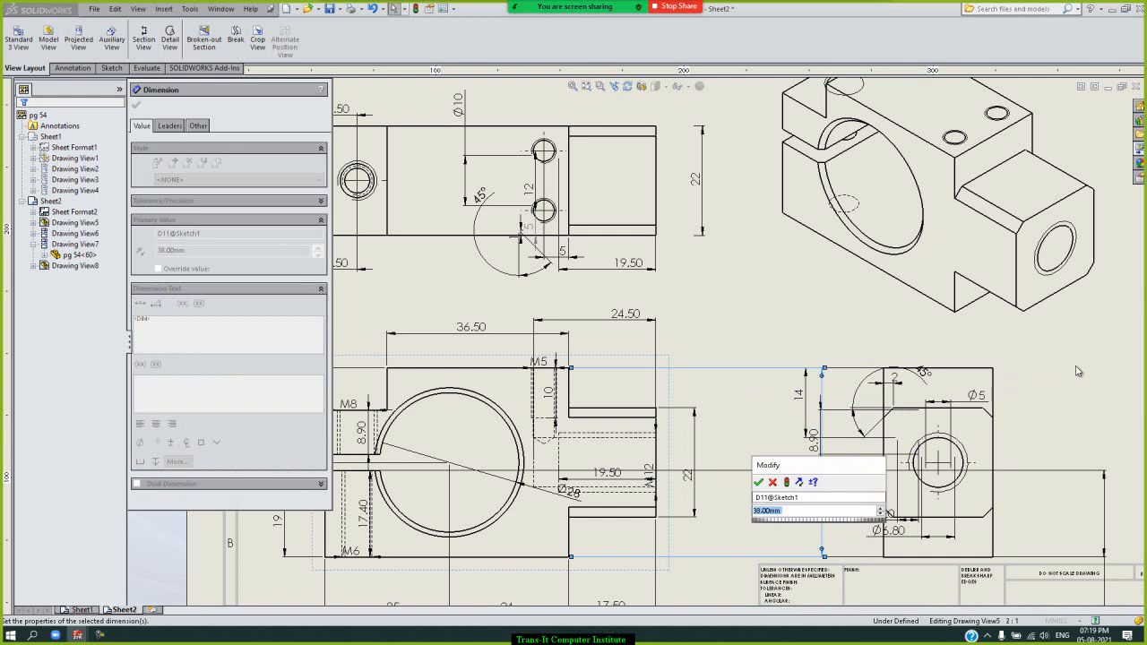
pyautogui.click(758, 482)
pyautogui.click(748, 327)
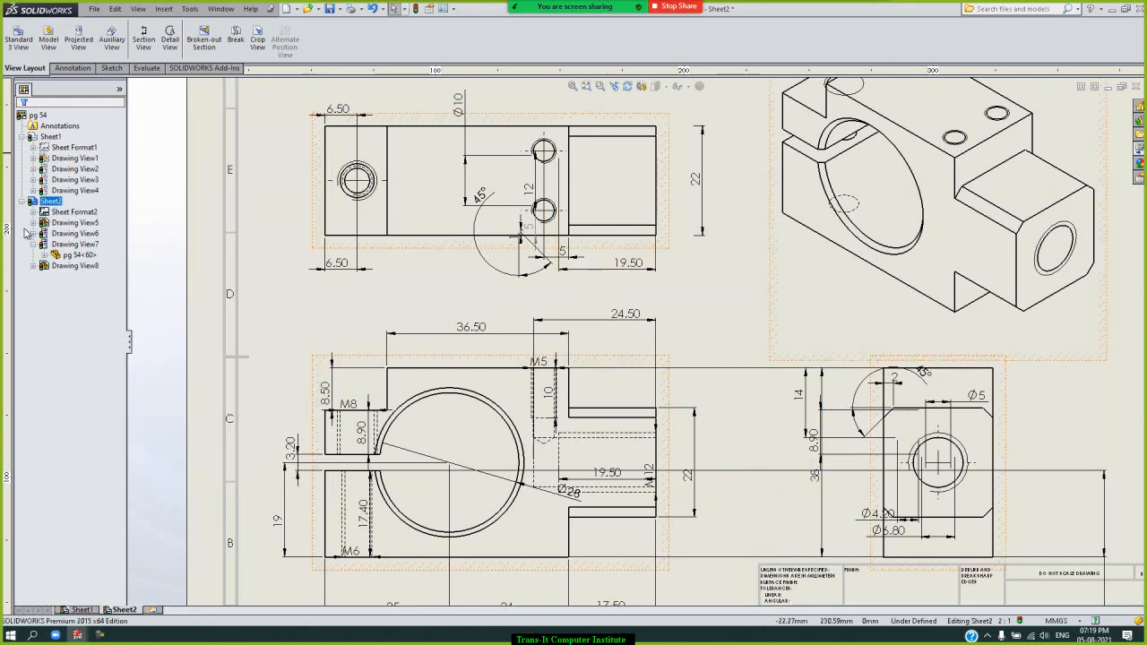
pyautogui.click(61, 234)
pyautogui.click(419, 8)
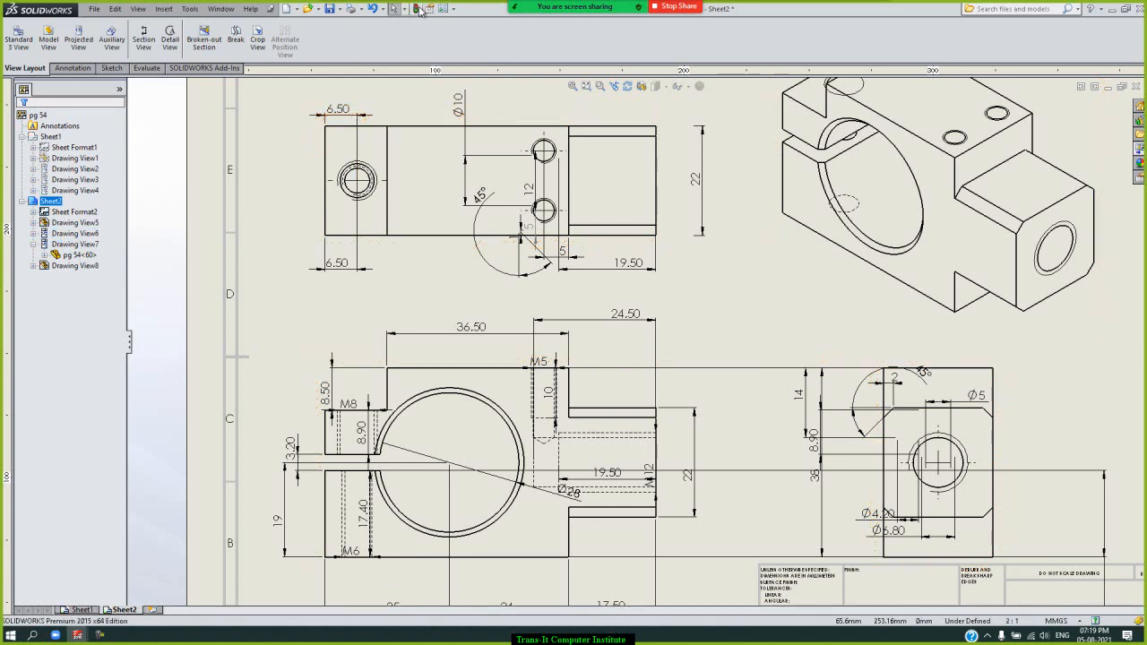
# Move the M5 hole's 10 mm depth dimension in the front view clear of the hidden hole lines
pyautogui.click(567, 412)
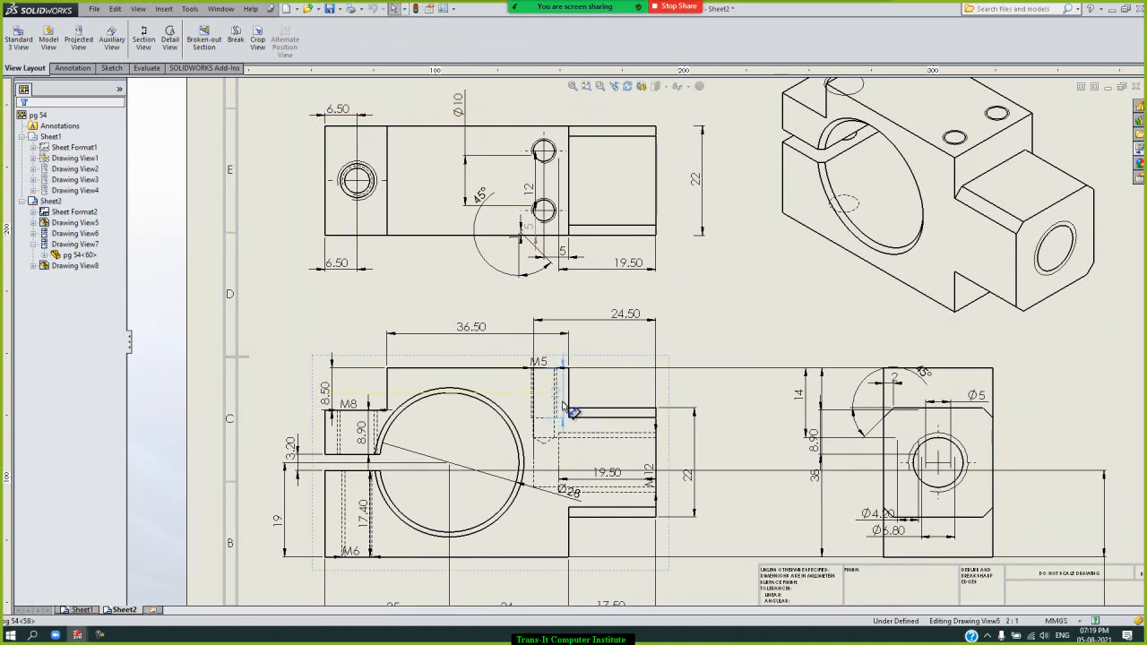
pyautogui.click(623, 319)
pyautogui.click(705, 325)
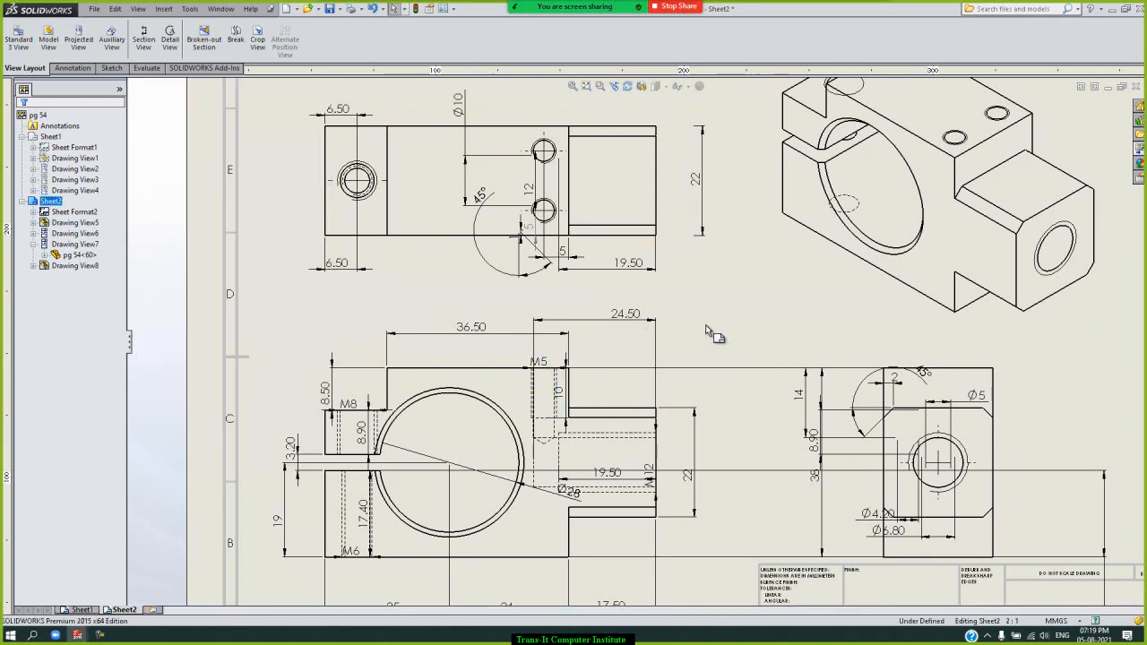
# Set the front view's 24.50 tap drill depth dimension to 30 mm
pyautogui.click(616, 326)
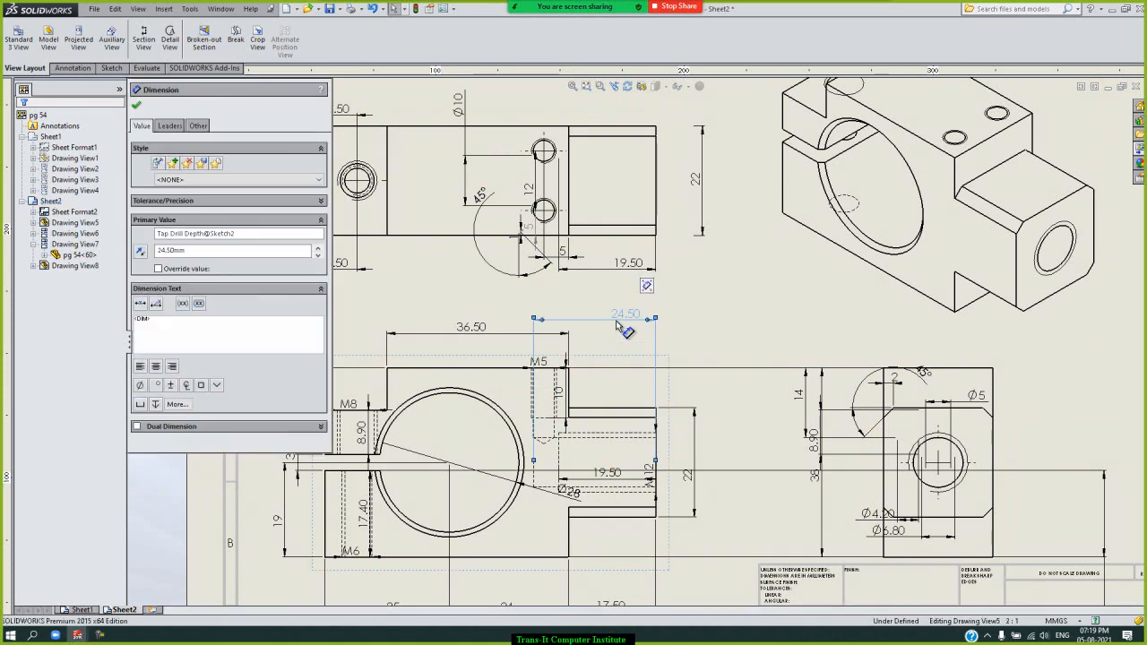
pyautogui.click(227, 250)
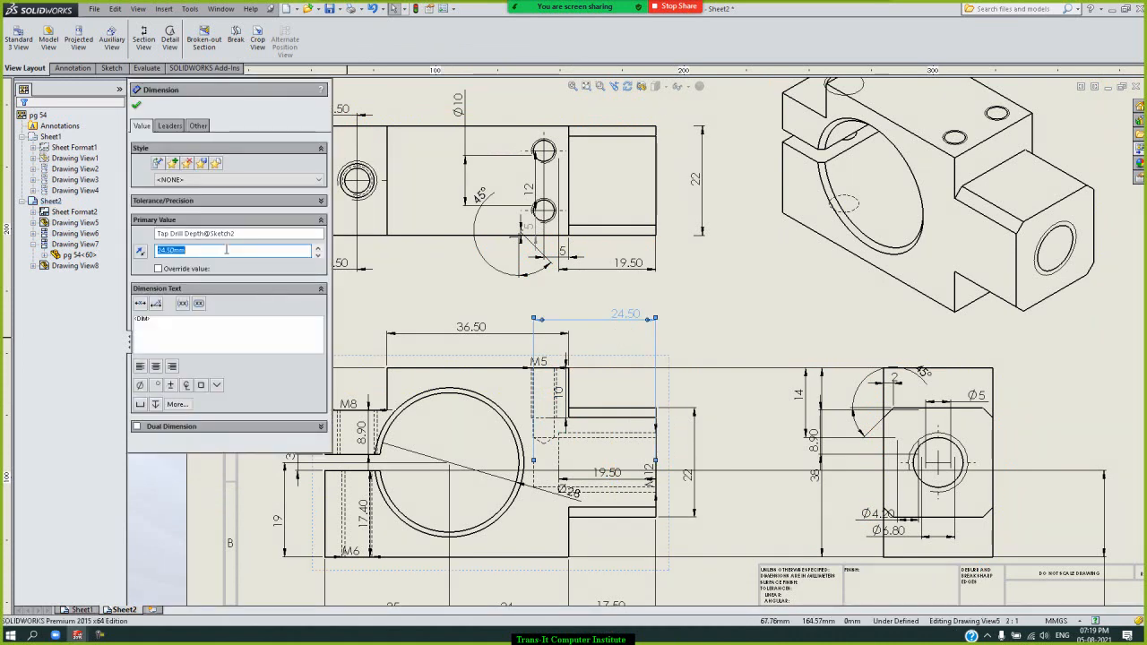
pyautogui.write('3')
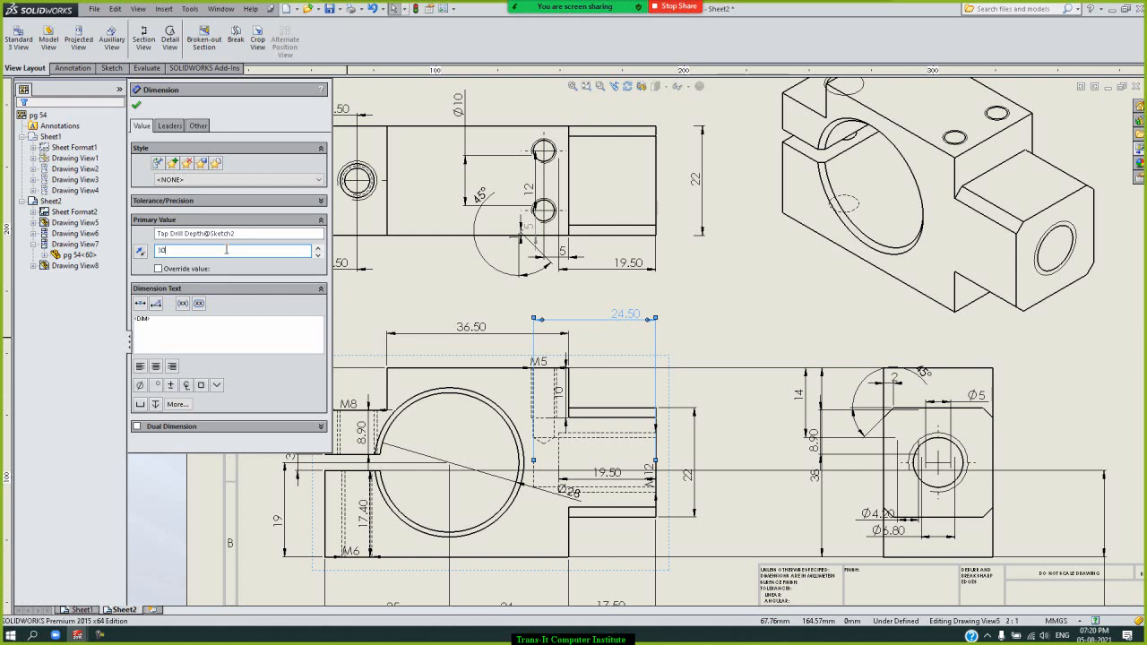
pyautogui.write('0')
pyautogui.press('Return')
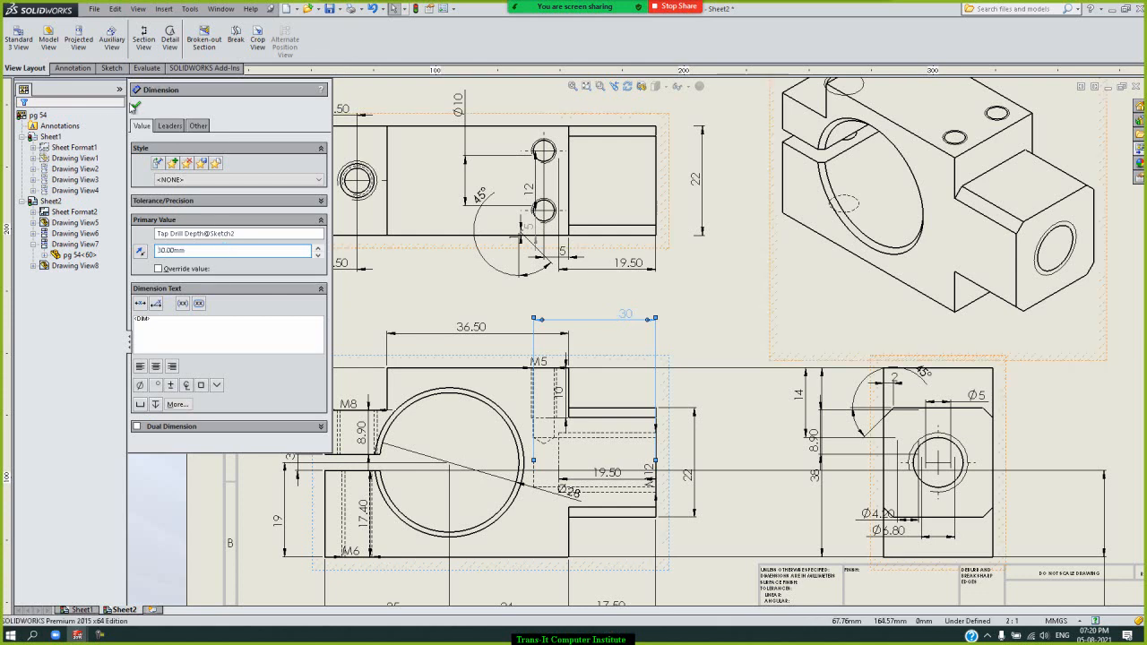
# Accept the 30 mm tap drill depth in the front view and rebuild the drawing
pyautogui.click(136, 107)
pyautogui.click(63, 223)
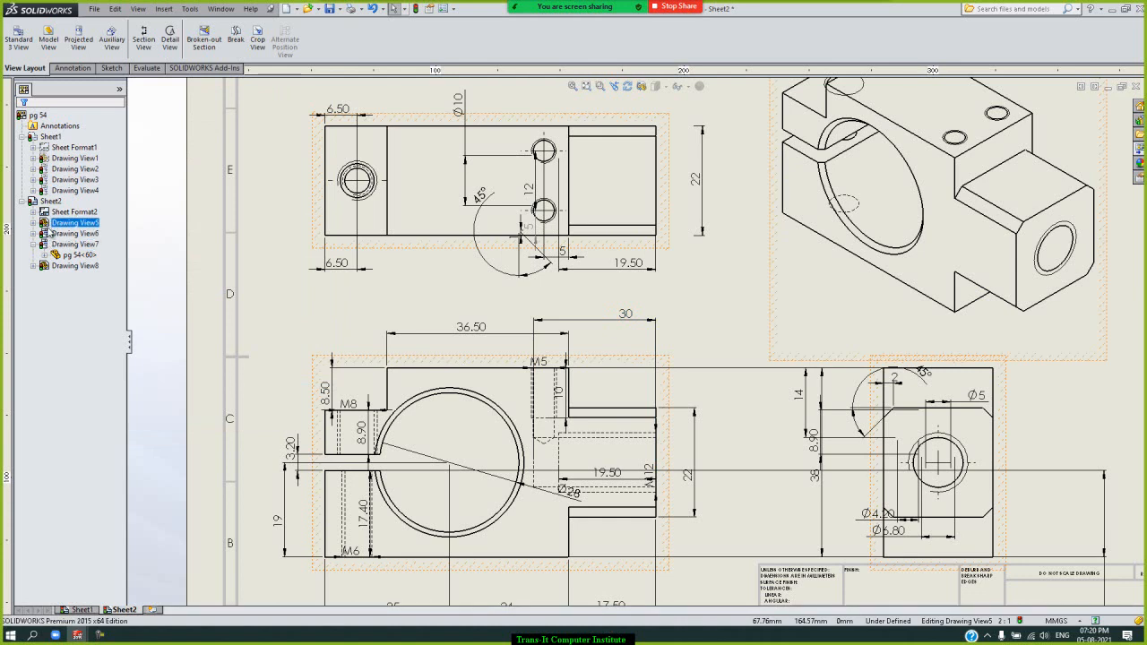
pyautogui.click(418, 9)
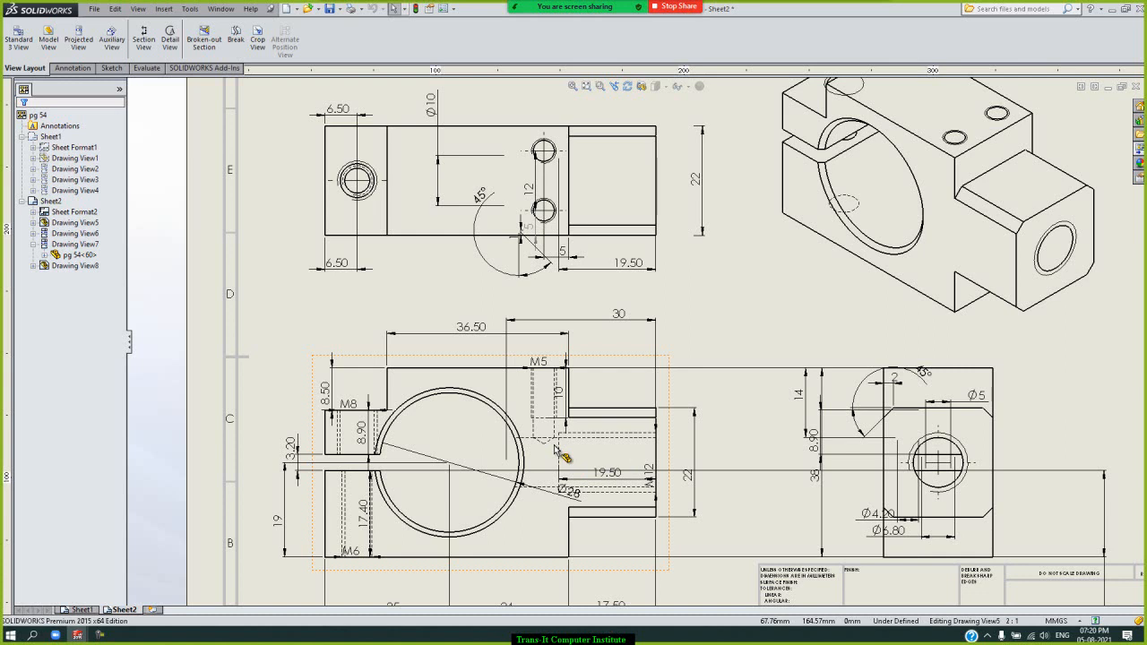
# Set the front view's 30 mm tap drill depth dimension to 24.50 mm and rebuild the drawing
pyautogui.click(619, 318)
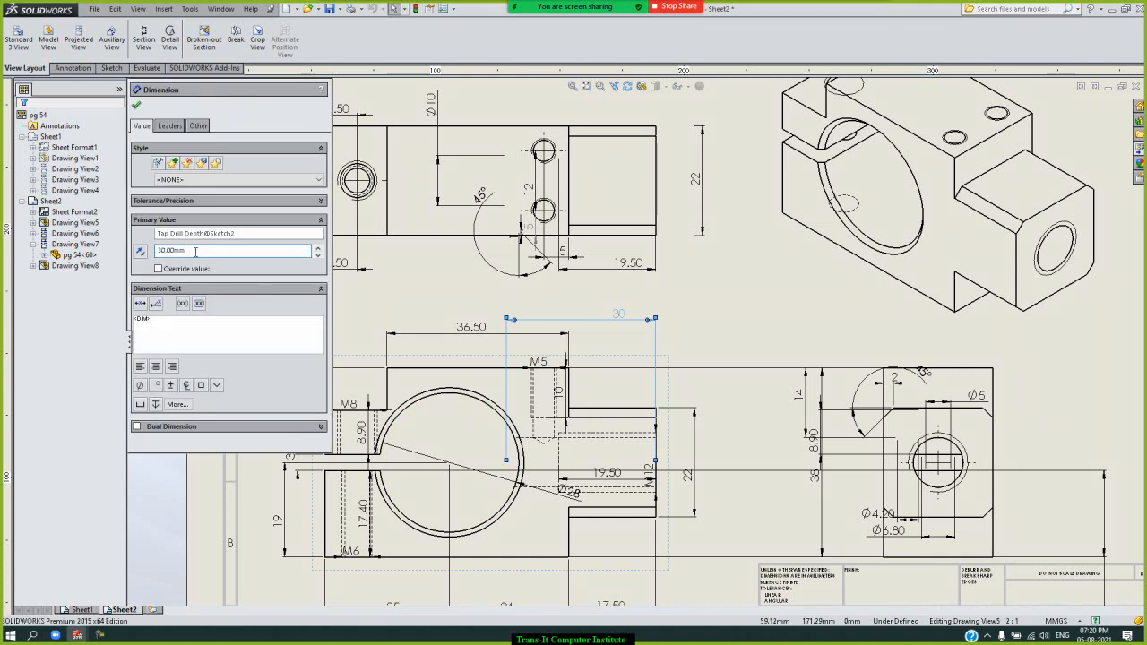
pyautogui.doubleClick(197, 250)
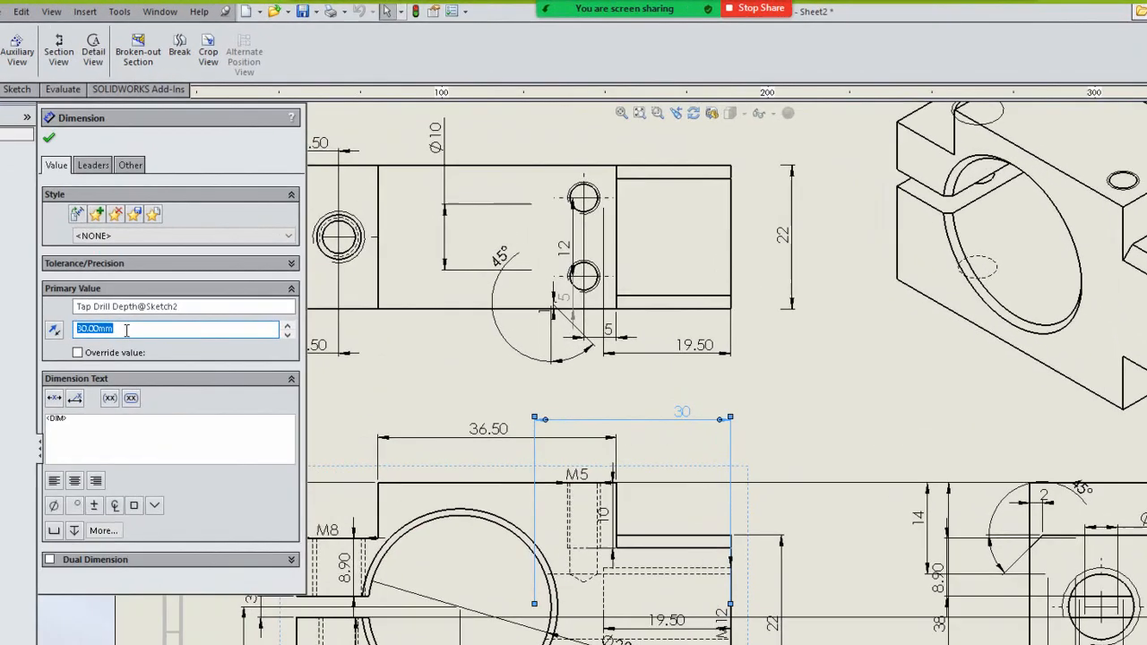
pyautogui.write('24')
pyautogui.write('.5')
pyautogui.press('Return')
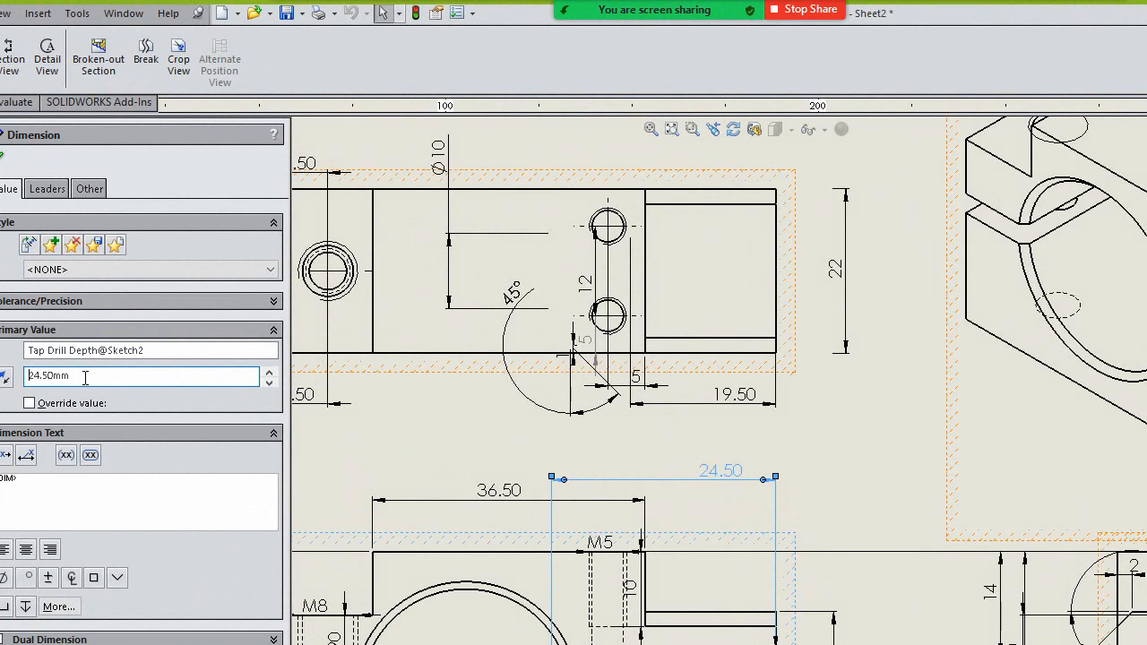
pyautogui.click(2, 157)
pyautogui.click(416, 13)
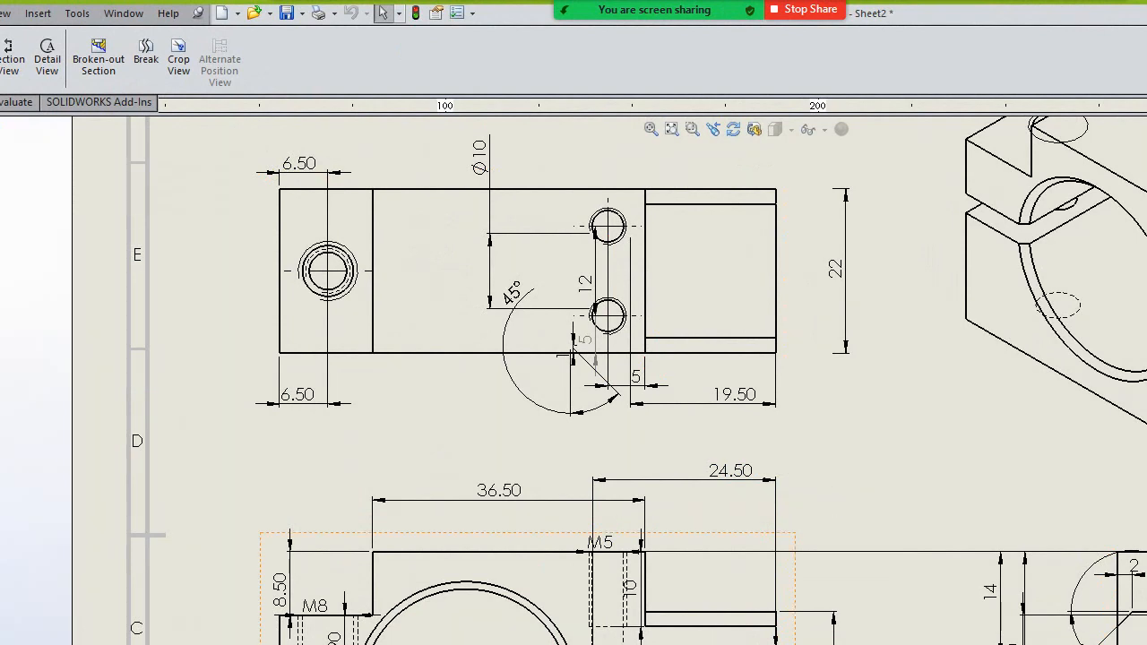
# Reposition the Ø28 dimension just outside the bore in the front view and move the 8.90 dimension closer to the right view
pyautogui.moveTo(578, 504); pyautogui.dragTo(541, 512)
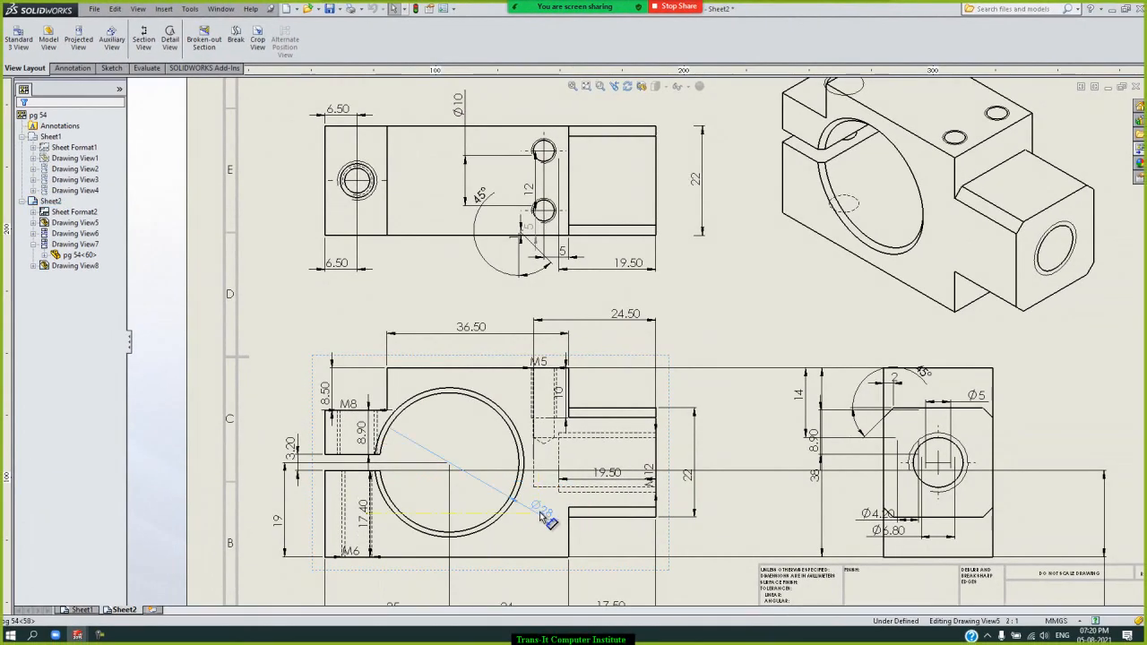
pyautogui.click(714, 323)
pyautogui.moveTo(818, 450); pyautogui.dragTo(849, 434)
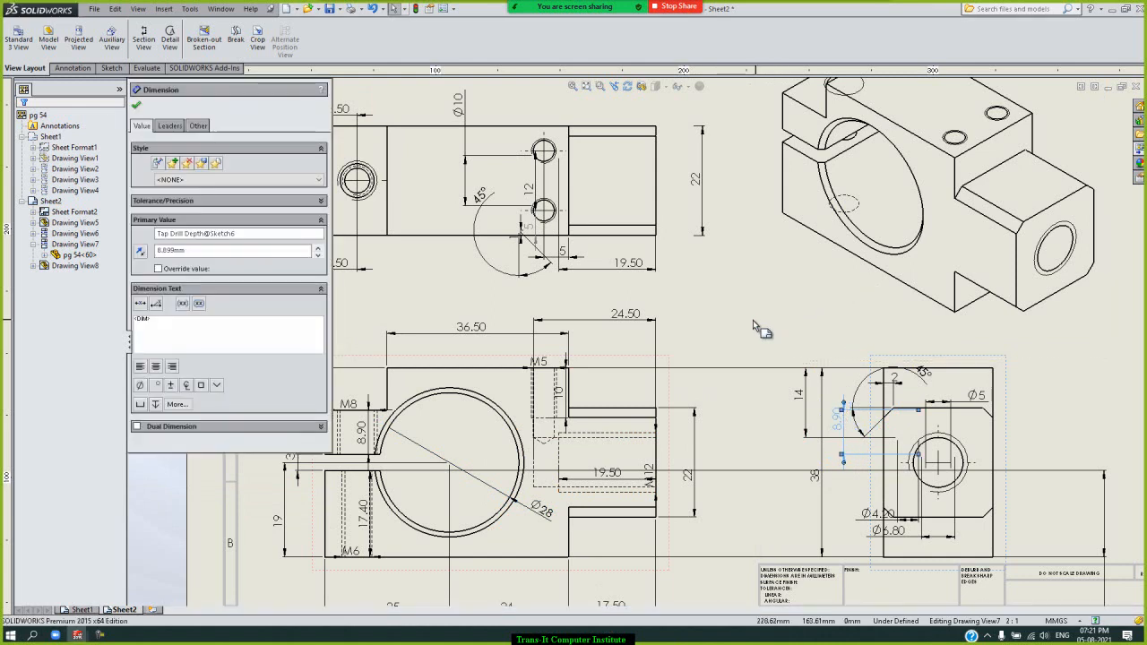
pyautogui.click(740, 327)
# Change the isometric view's display style to Shaded With Edges
pyautogui.scroll(3, 973, 255)
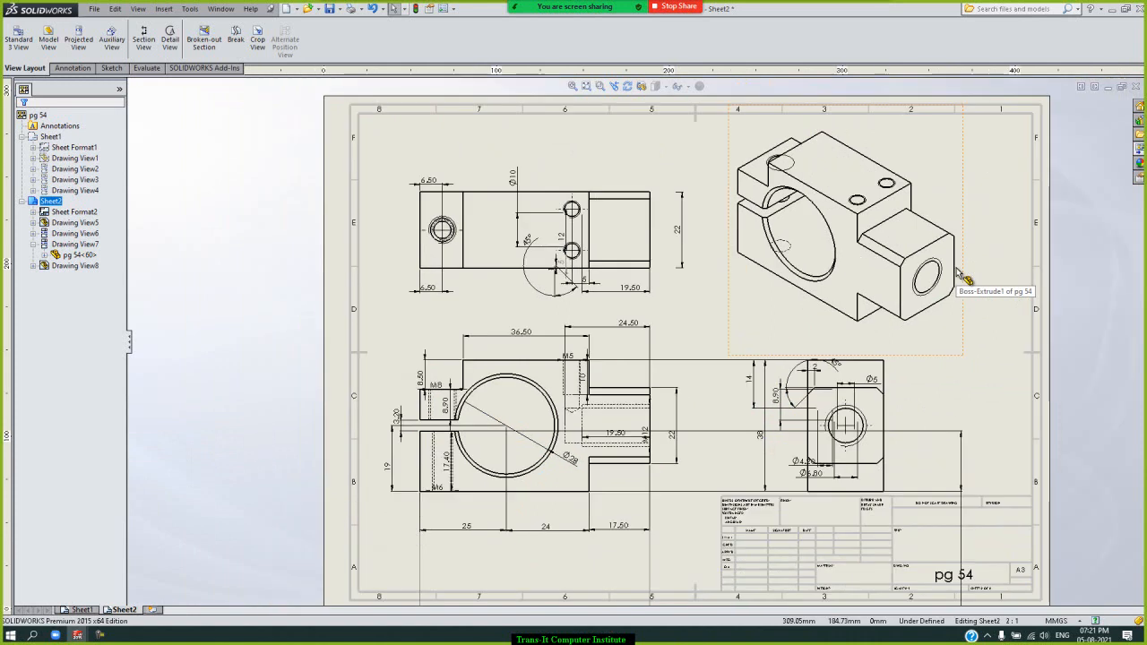
pyautogui.click(973, 254)
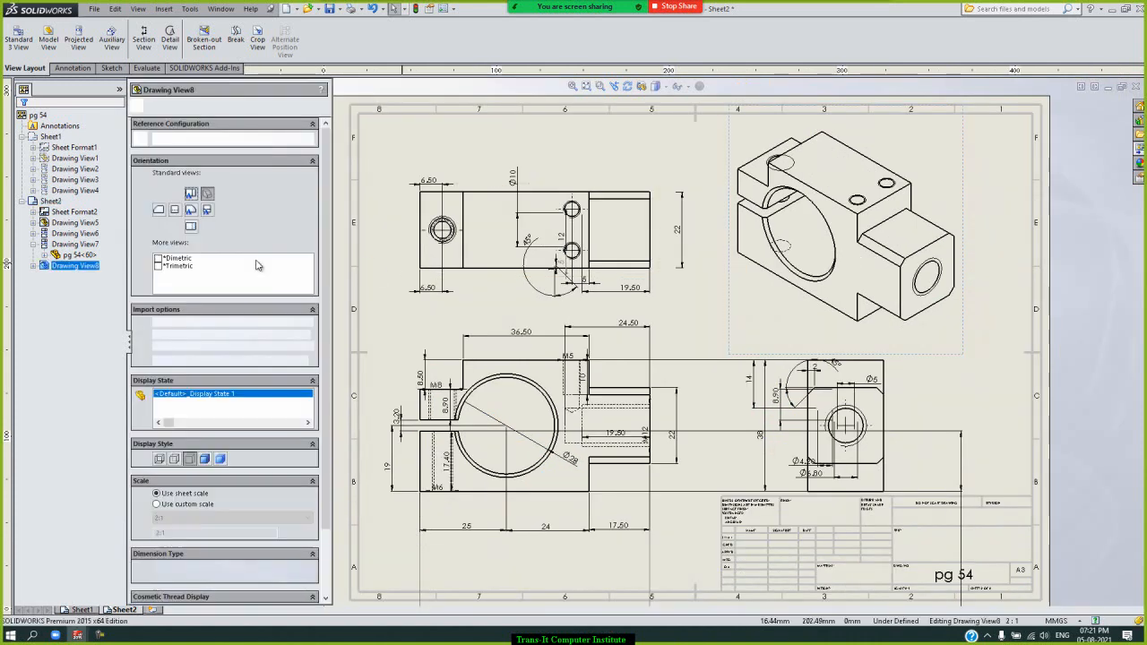
pyautogui.click(204, 458)
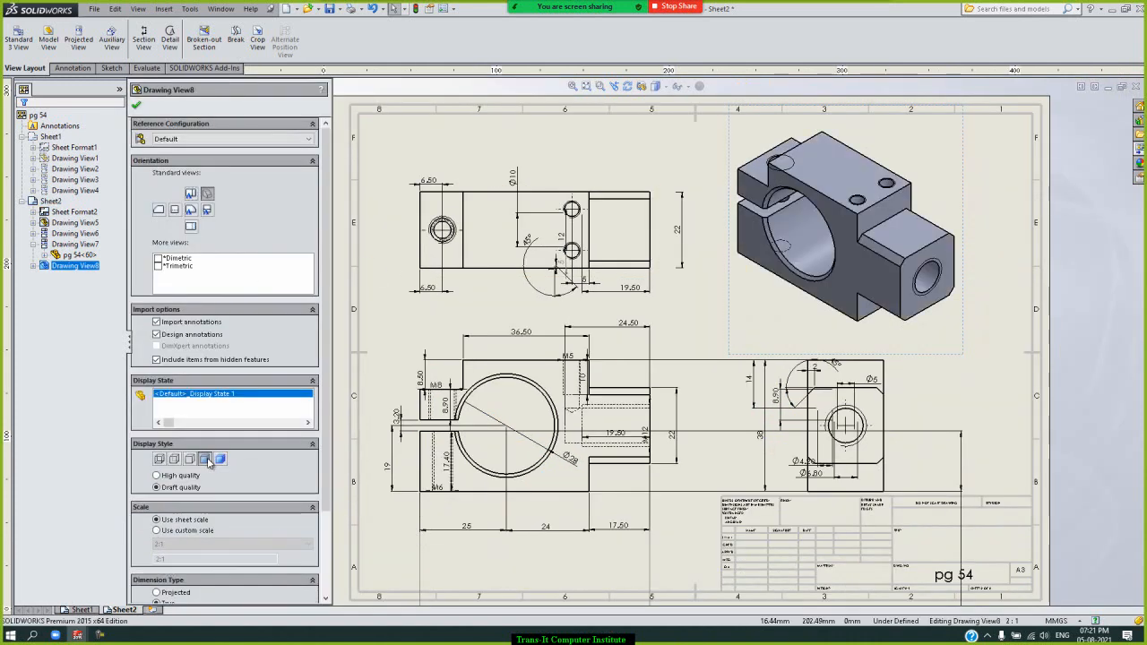
pyautogui.click(137, 106)
pyautogui.click(976, 274)
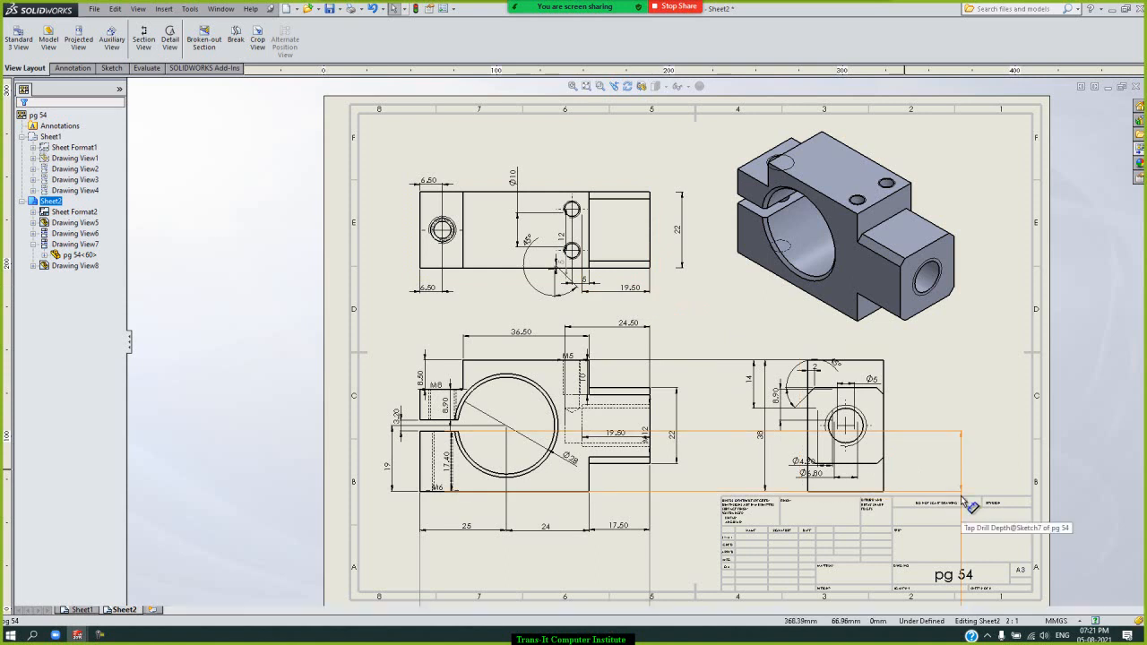
# Move the stray 17.40 tap drill depth dimension out of the title block area to beside the front view
pyautogui.moveTo(963, 483)
pyautogui.mouseDown()
pyautogui.moveTo(960, 466)
pyautogui.moveTo(682, 465)
pyautogui.mouseUp()
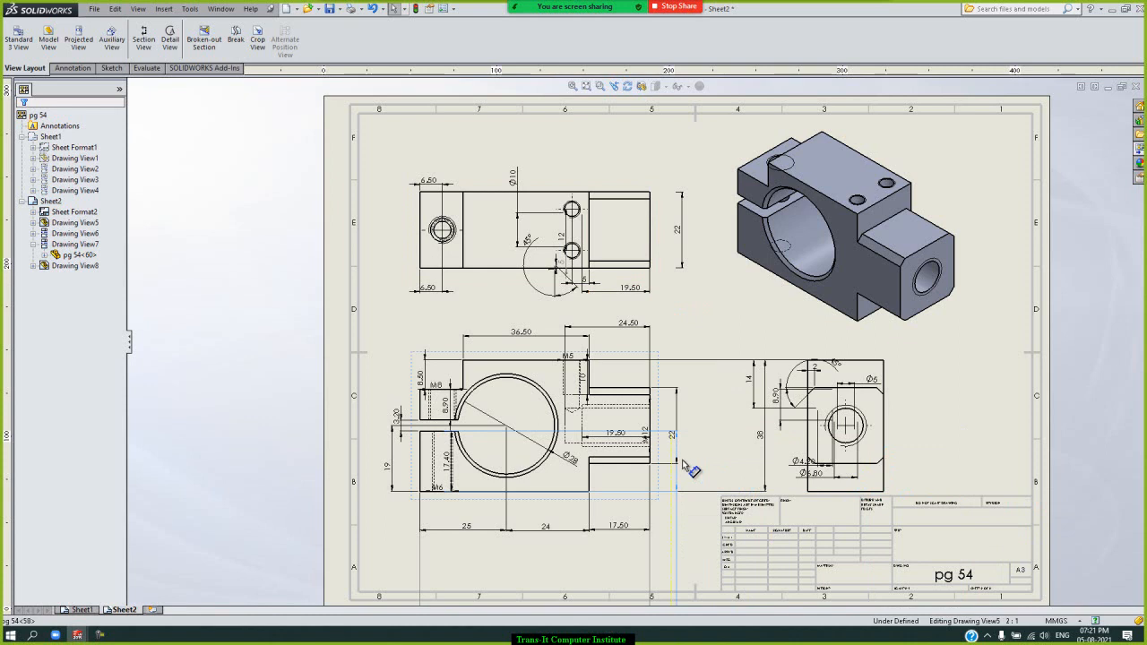
pyautogui.scroll(3, 728, 458)
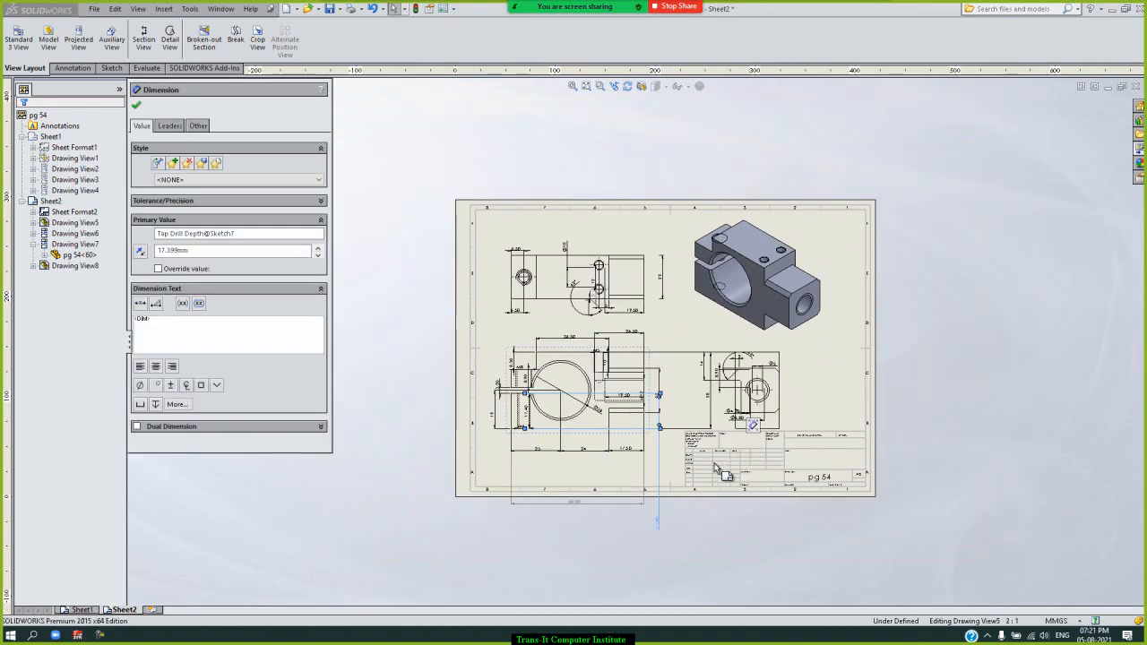
pyautogui.moveTo(659, 522); pyautogui.dragTo(674, 411)
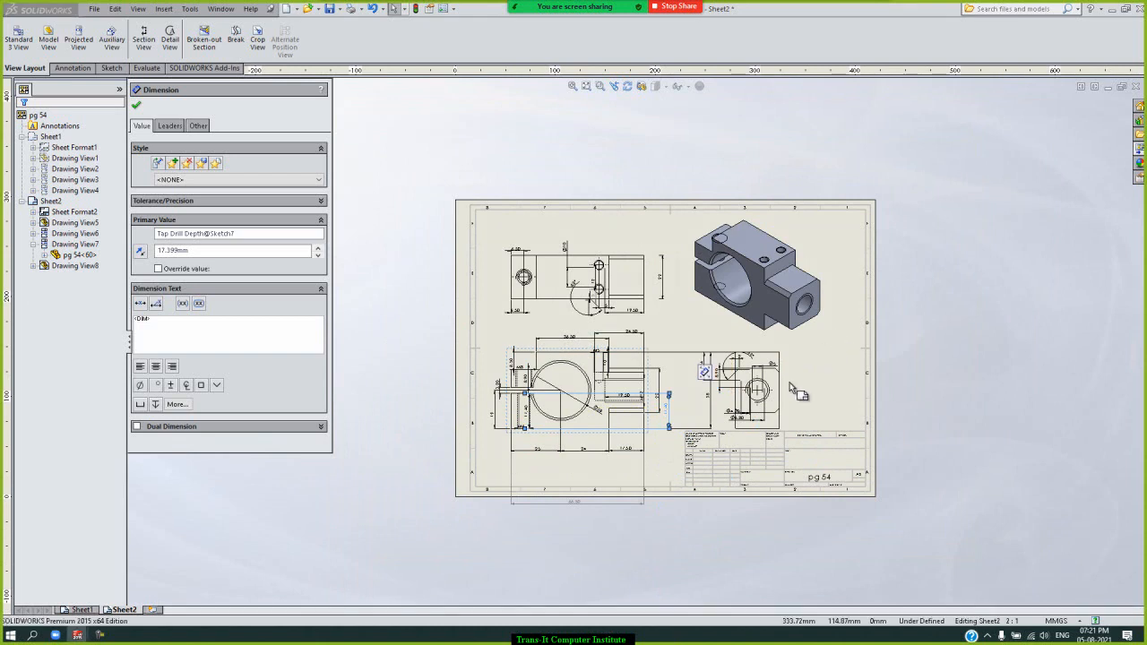
pyautogui.click(823, 356)
# Move the right view's Ø6.80 dimension text between its extension lines below the hole
pyautogui.scroll(-5, 735, 421)
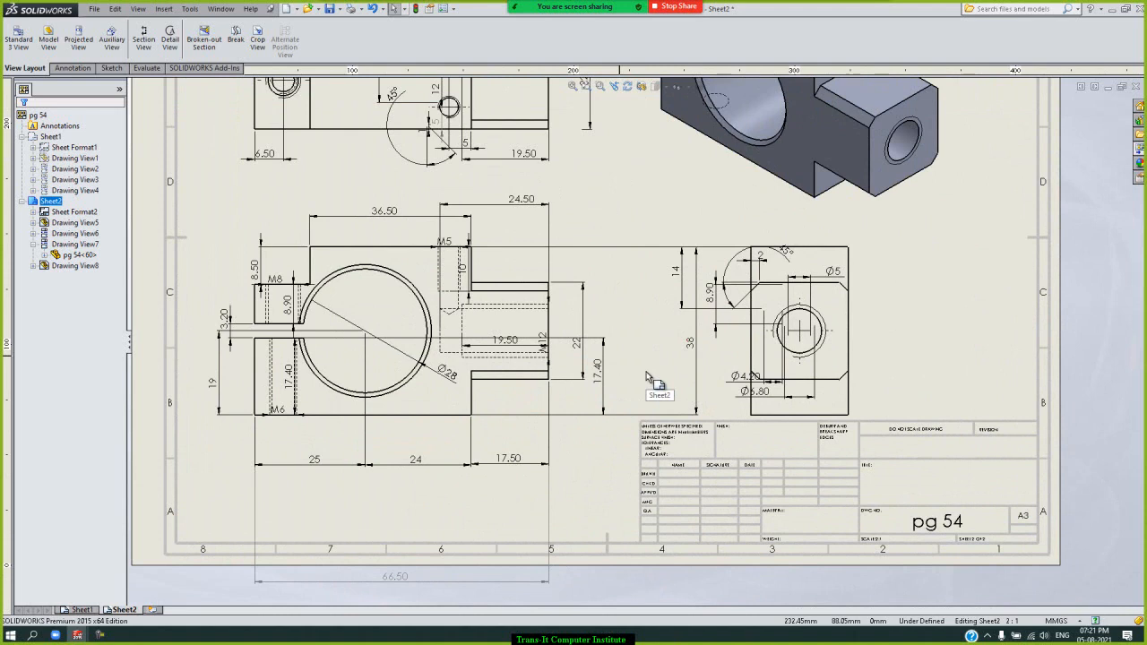
pyautogui.click(765, 401)
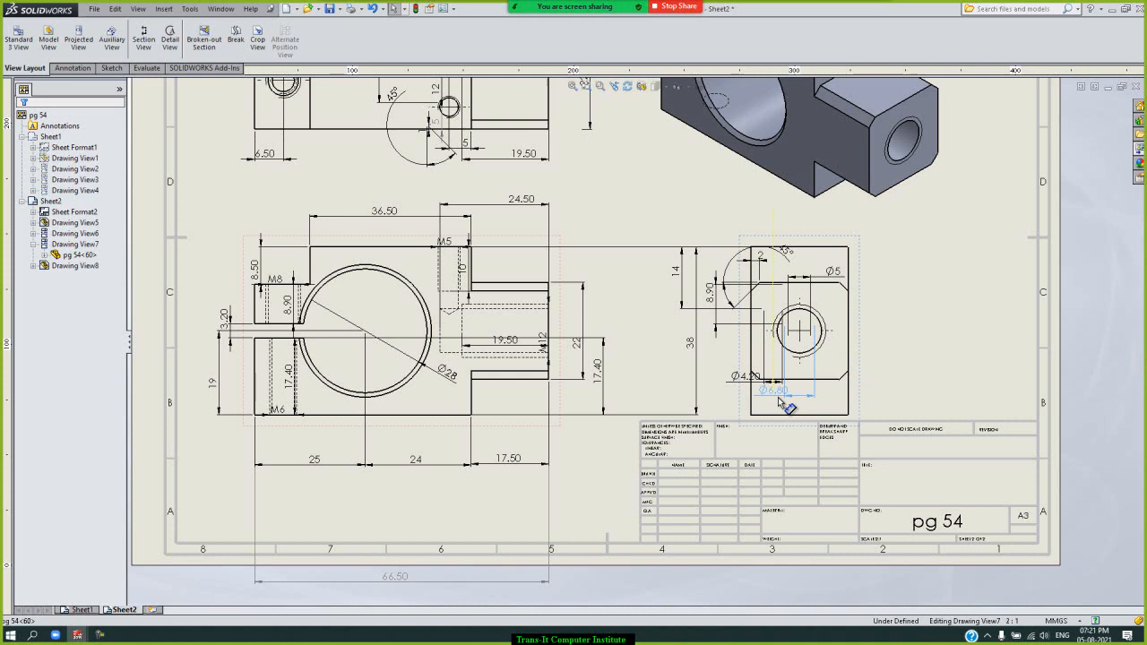
pyautogui.moveTo(779, 400); pyautogui.dragTo(819, 405)
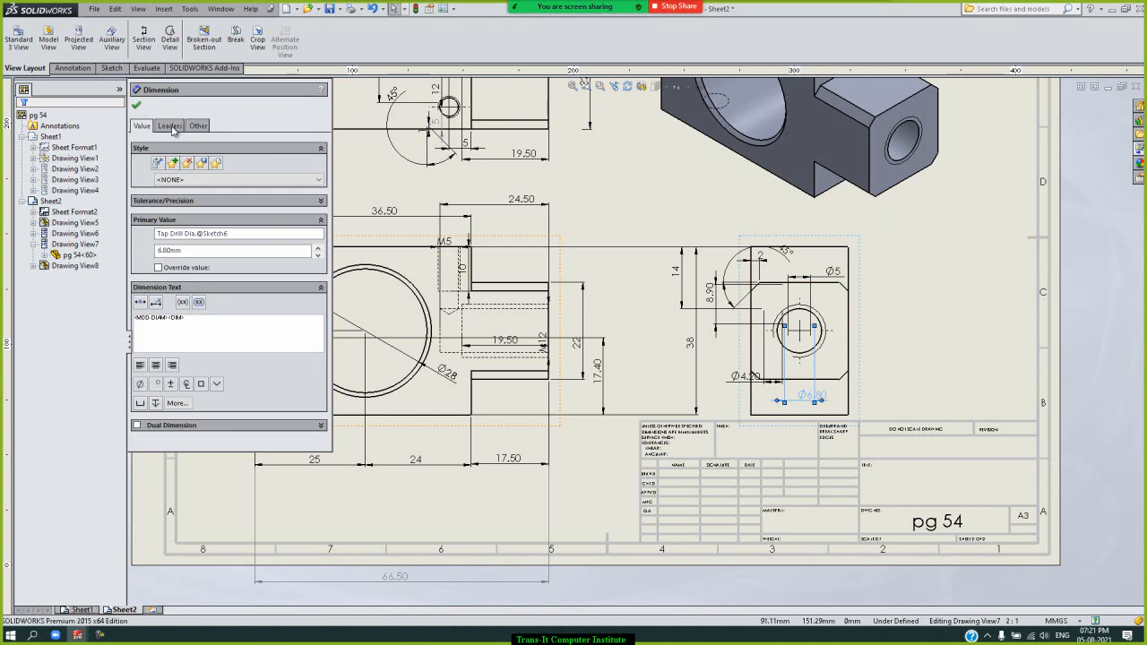
# Try the arrow placements on the Ø6.80 dimension and set its arrows outside, keeping the document bend length and linear display
pyautogui.click(170, 128)
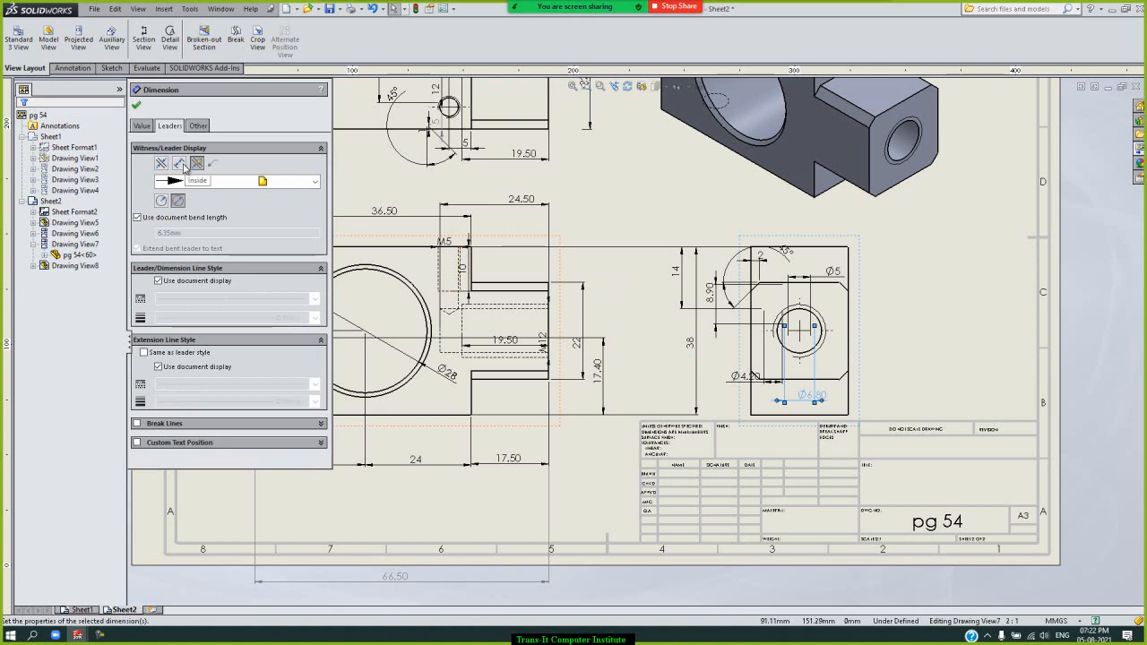
pyautogui.click(191, 166)
pyautogui.click(199, 165)
pyautogui.click(163, 165)
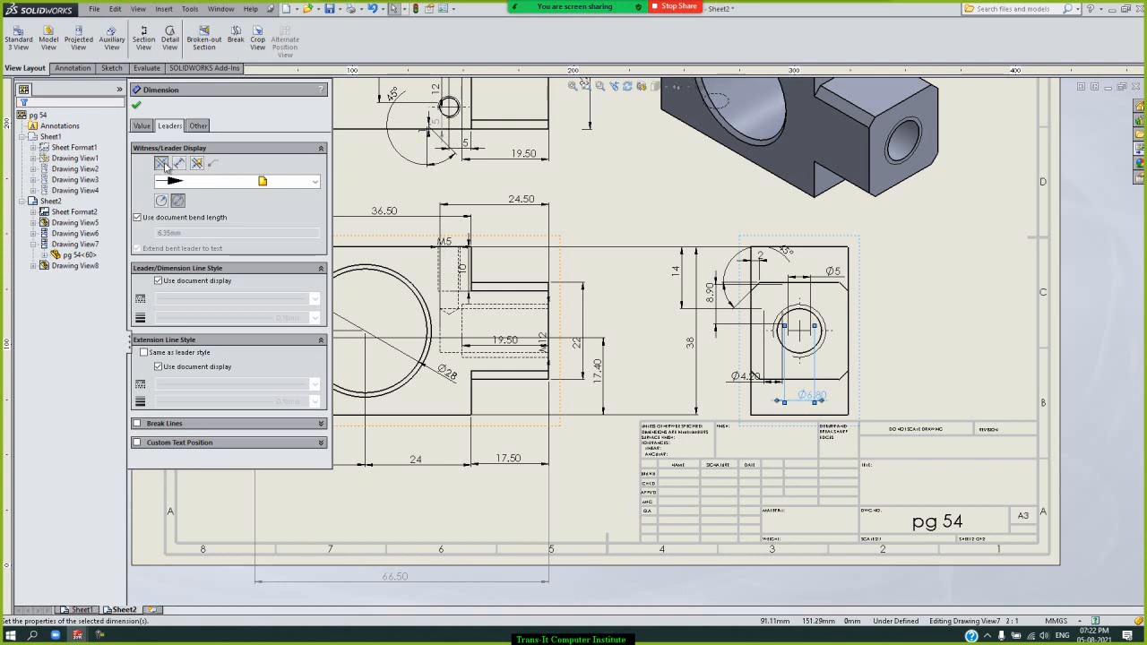
pyautogui.click(139, 218)
pyautogui.click(148, 222)
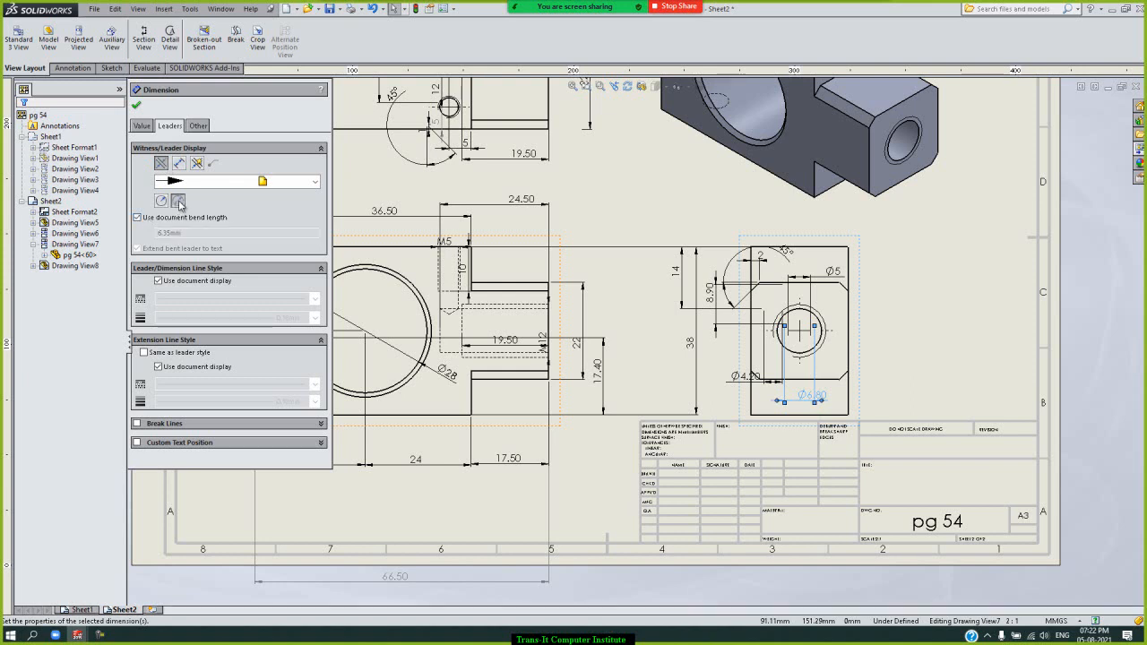
pyautogui.click(178, 202)
# Enable a custom text position for the Ø6.80 dimension, try the available placements and choose solid leader with aligned text
pyautogui.click(137, 423)
pyautogui.click(137, 424)
pyautogui.click(137, 443)
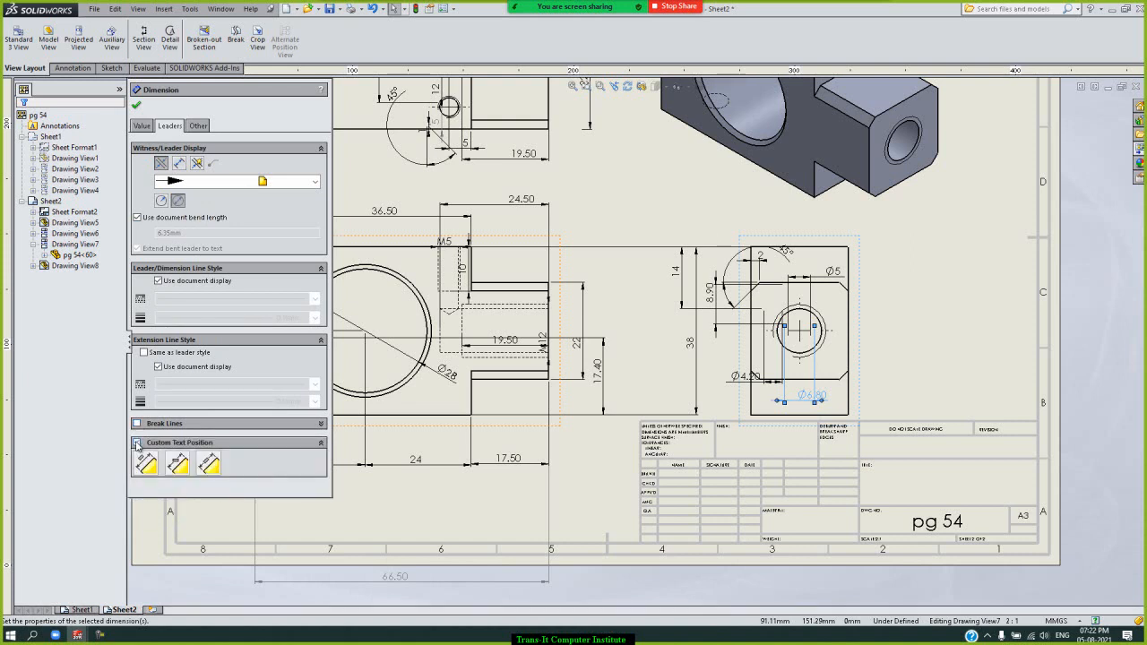
pyautogui.click(209, 463)
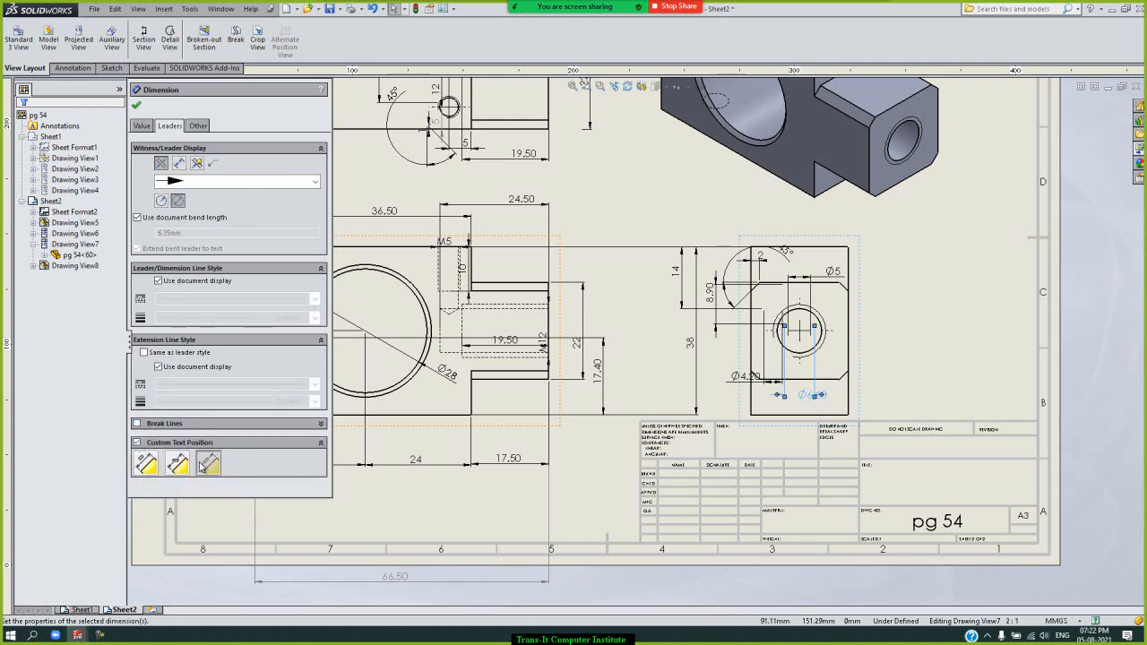
pyautogui.click(177, 463)
pyautogui.click(145, 464)
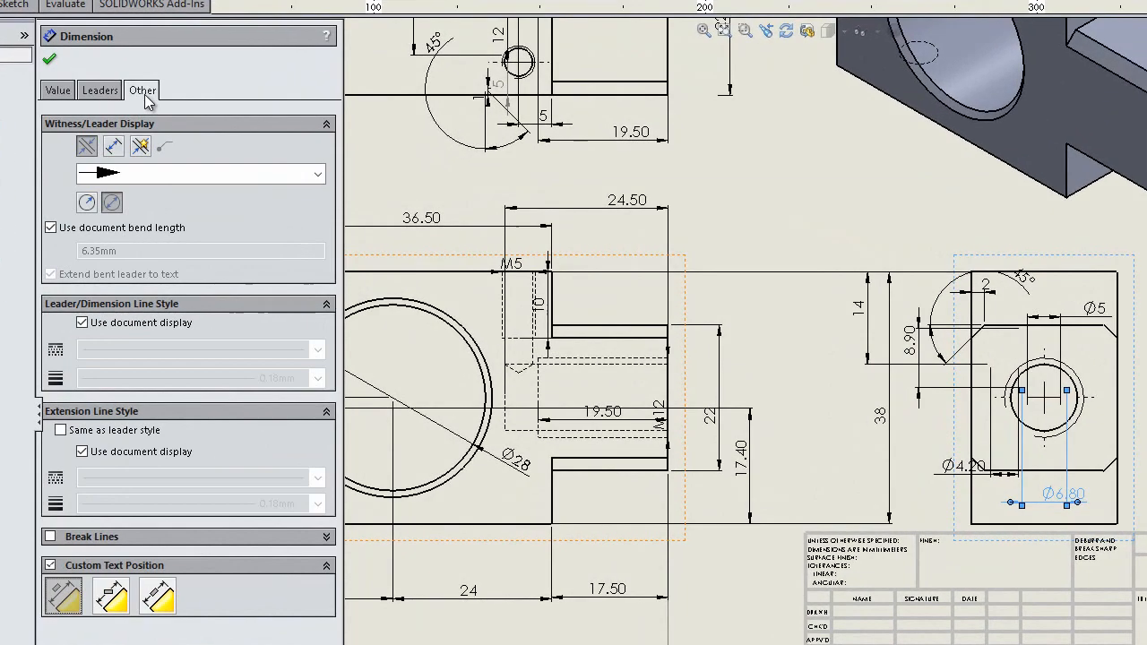
# Review the Ø6.80 dimension's unit, font, leader and value settings, then close its properties
pyautogui.click(154, 100)
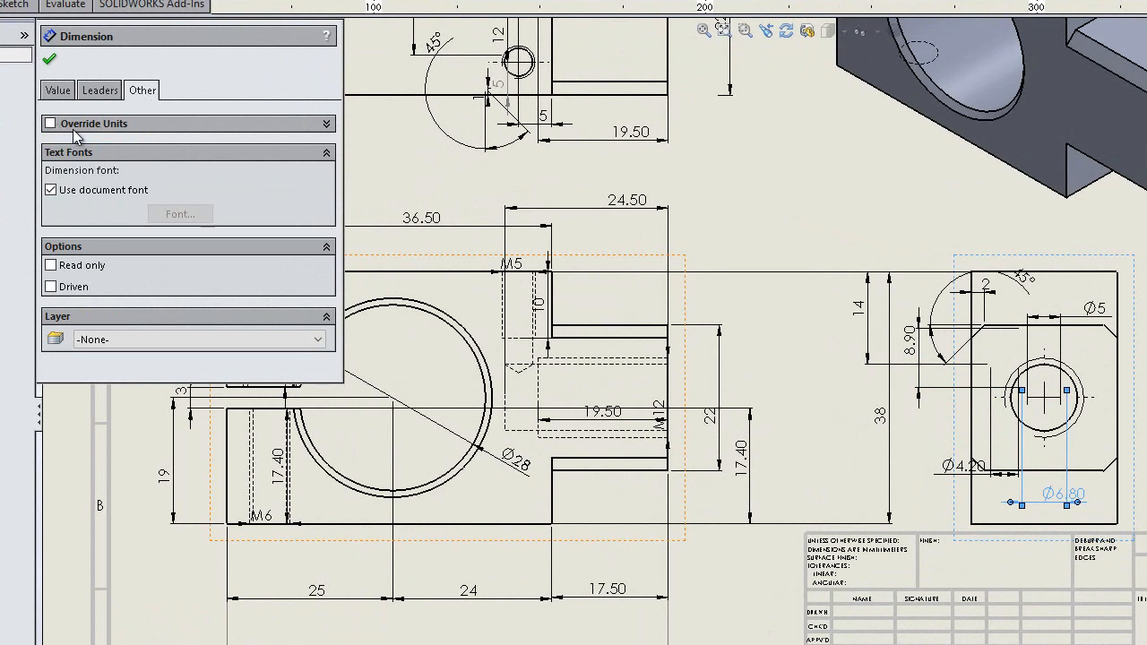
pyautogui.click(97, 92)
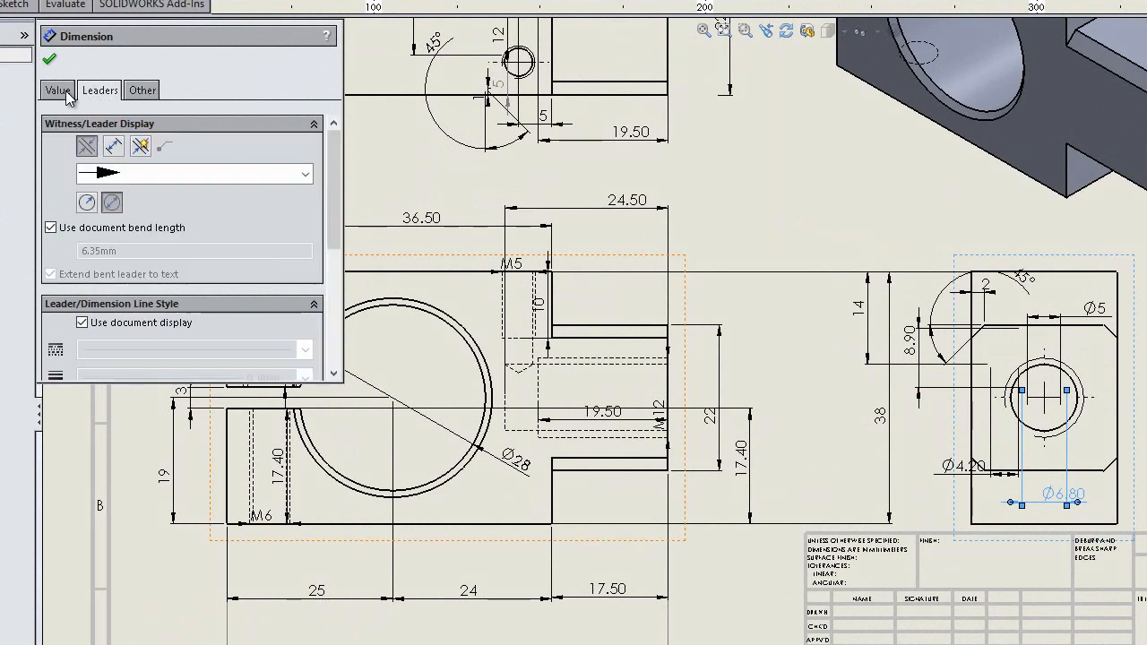
pyautogui.click(66, 94)
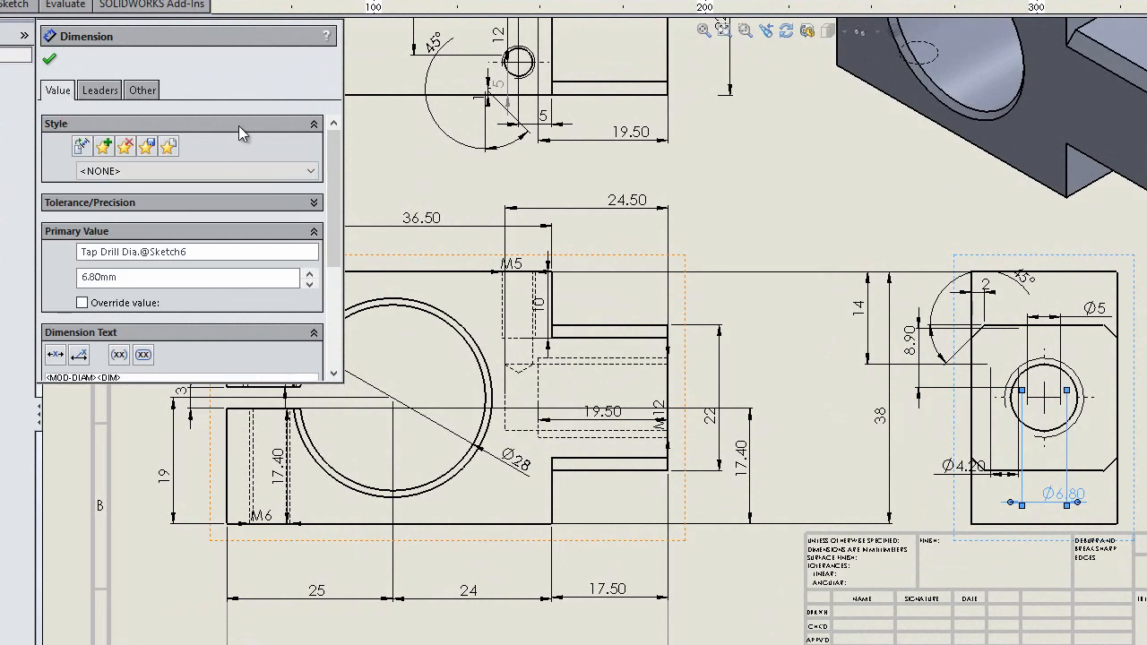
pyautogui.click(51, 58)
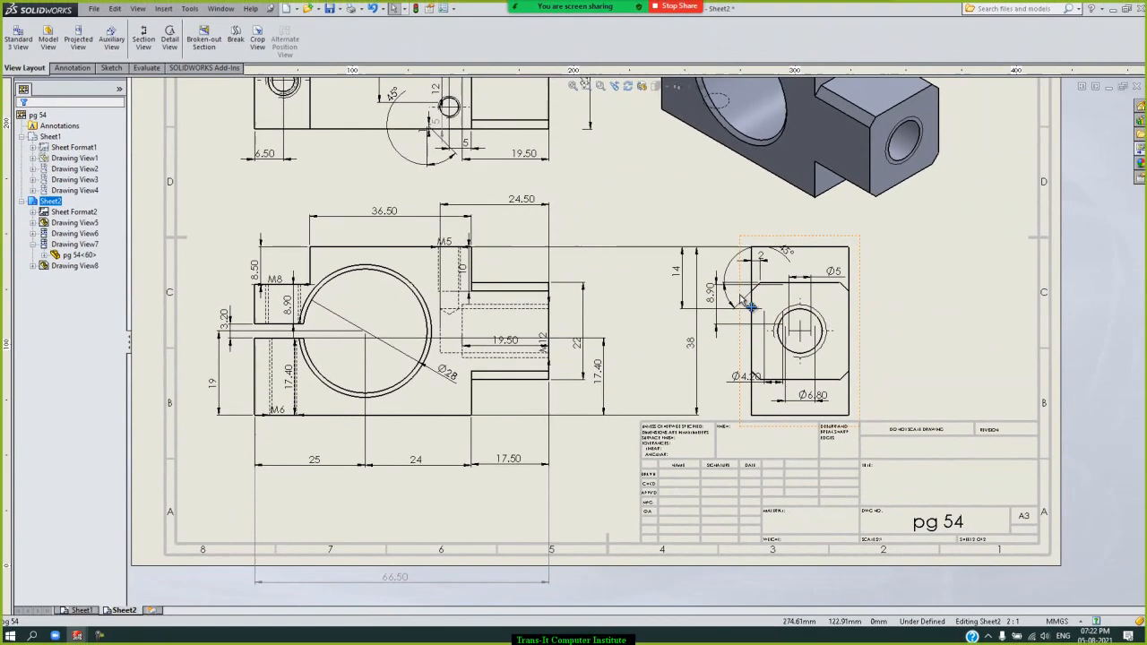
# Return to Sheet1 and add a new blank sheet to the drawing
pyautogui.scroll(2, 847, 327)
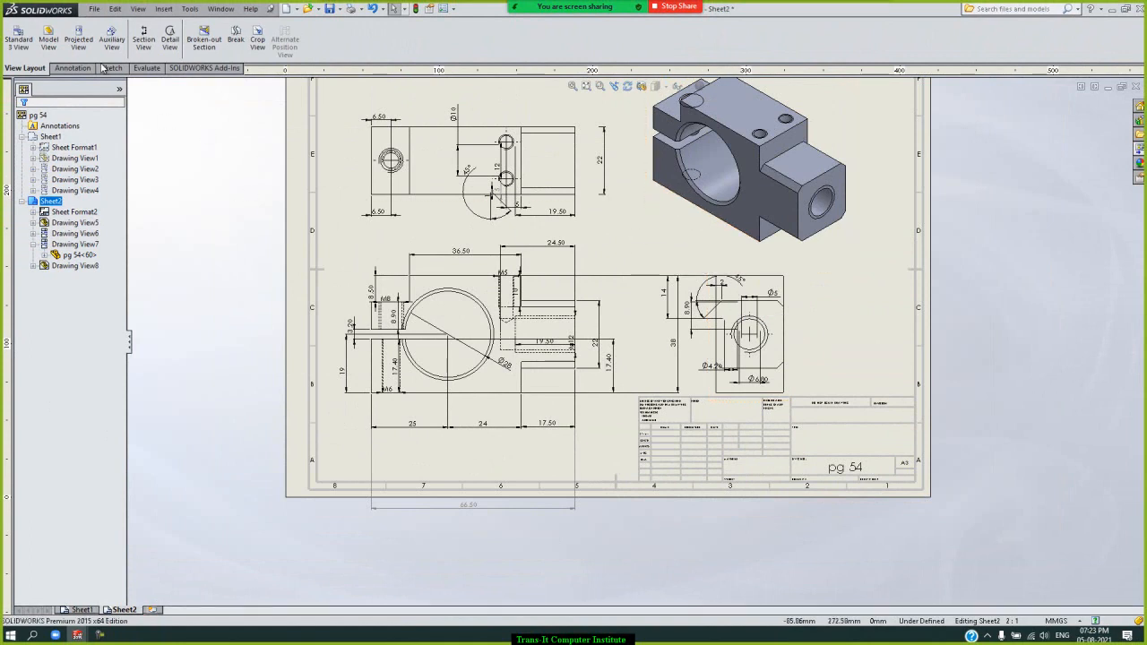
pyautogui.click(79, 609)
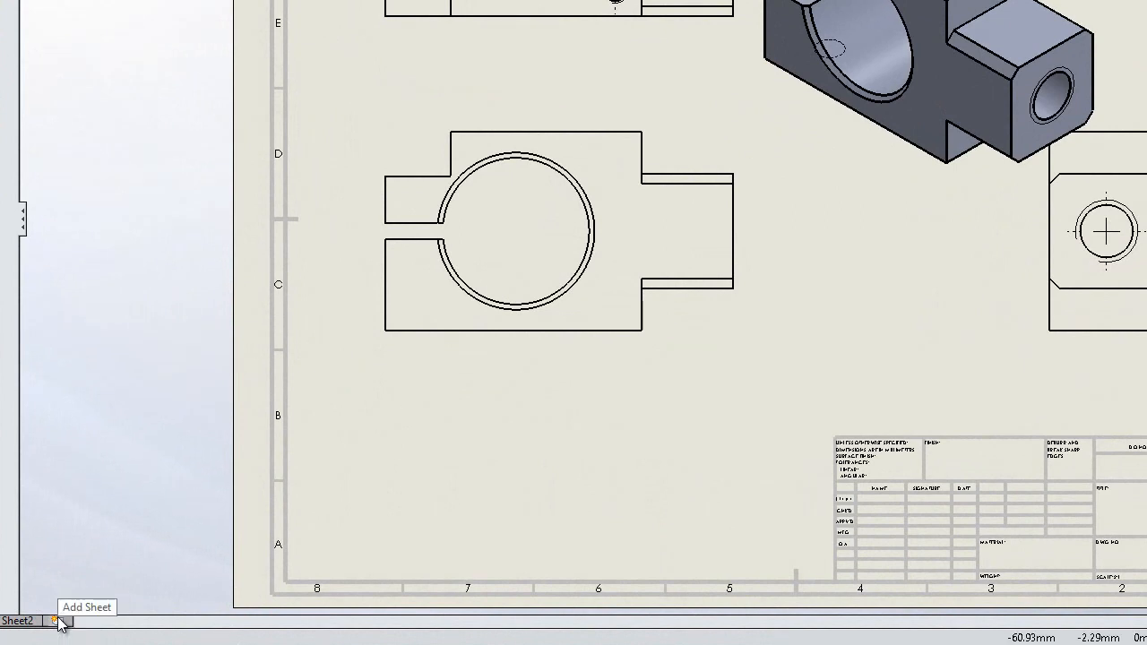
pyautogui.click(58, 620)
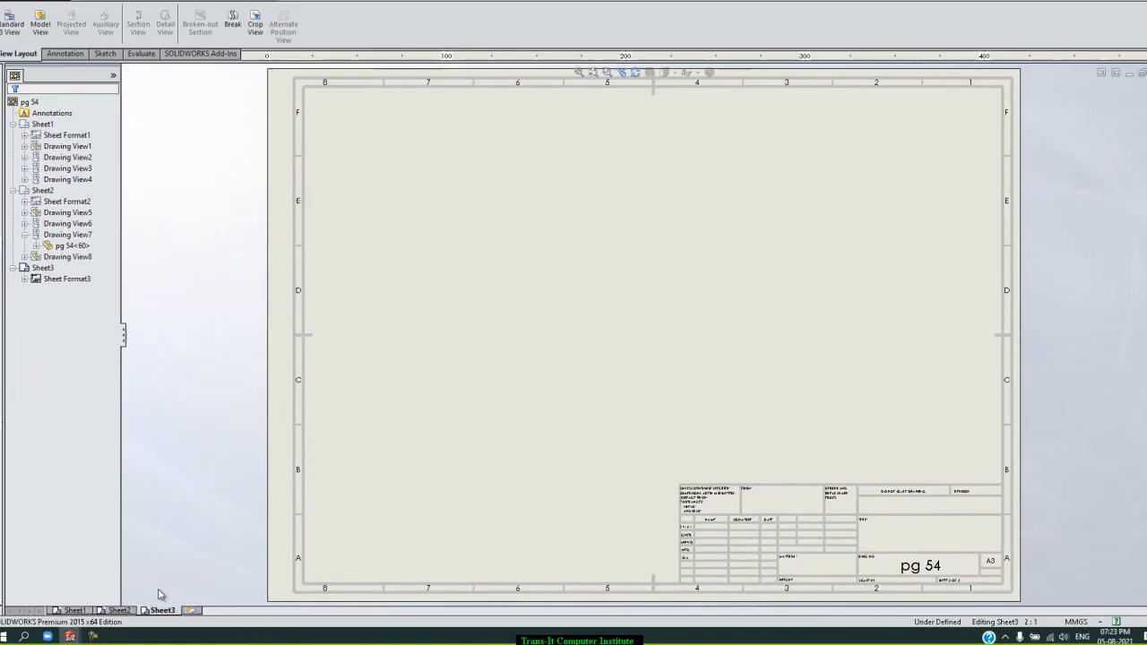
# Start a model view on the new sheet using the part pg55 from the drafting folder
pyautogui.click(48, 39)
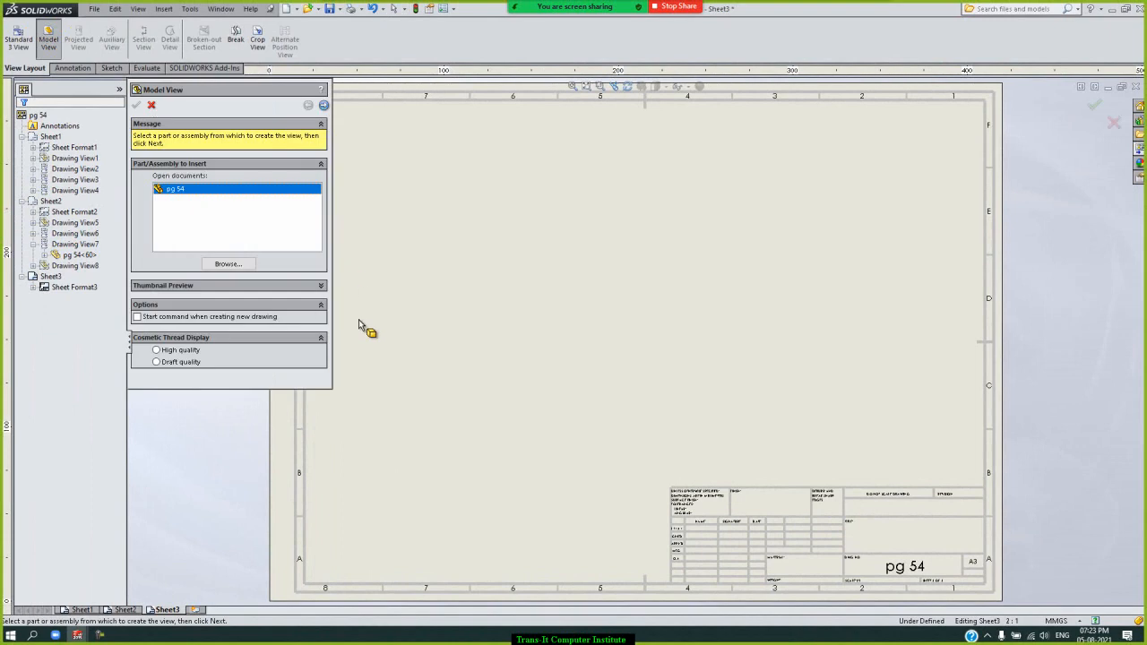
pyautogui.click(227, 264)
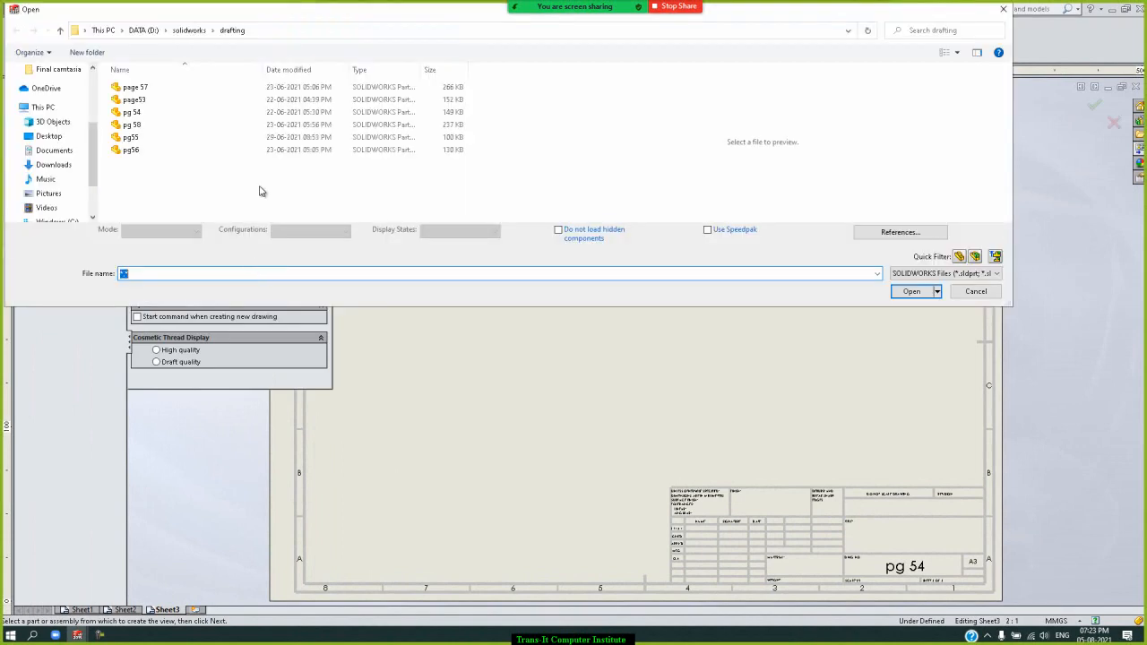
pyautogui.click(143, 140)
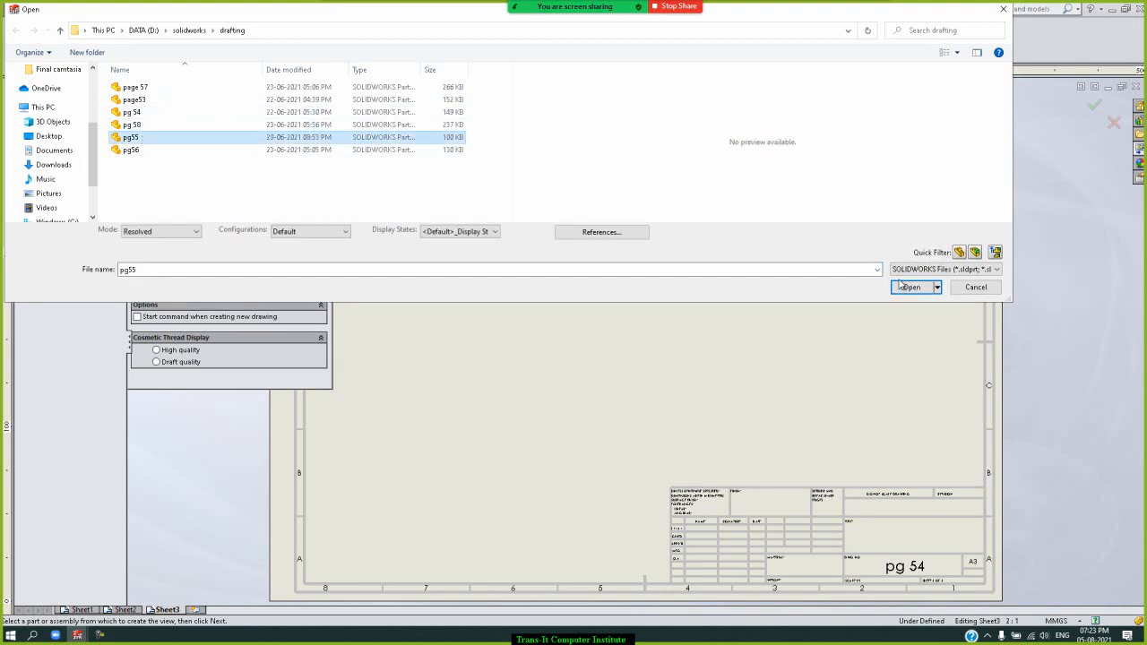
pyautogui.click(906, 287)
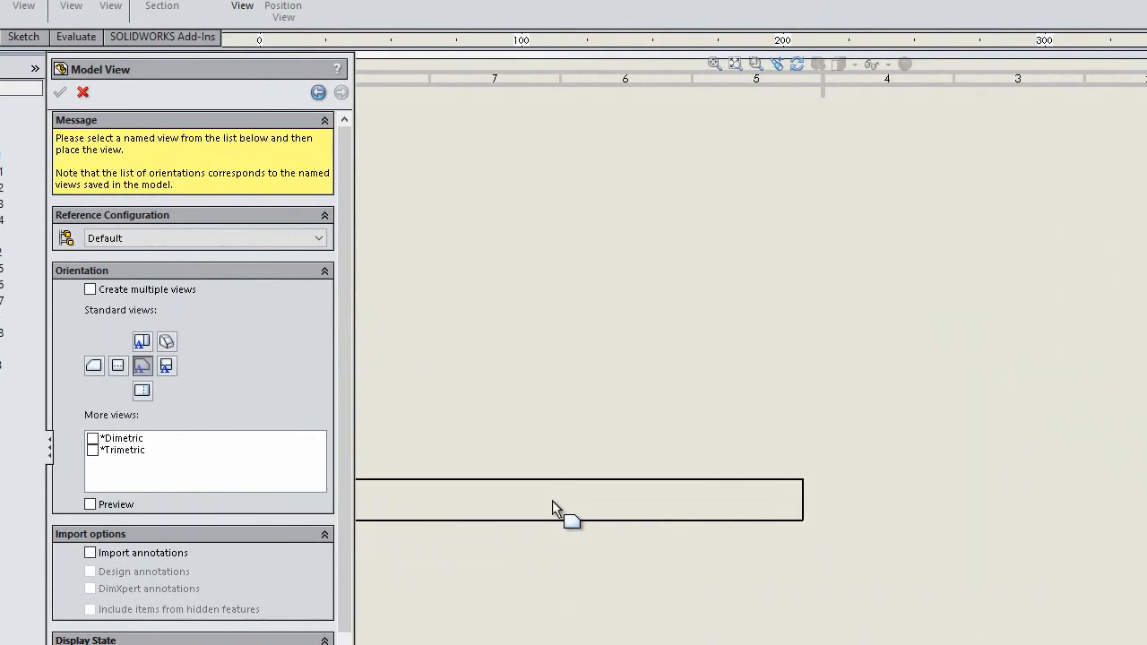
# Place the plate's front view on the sheet and project its top, right and isometric views from it
pyautogui.click(551, 502)
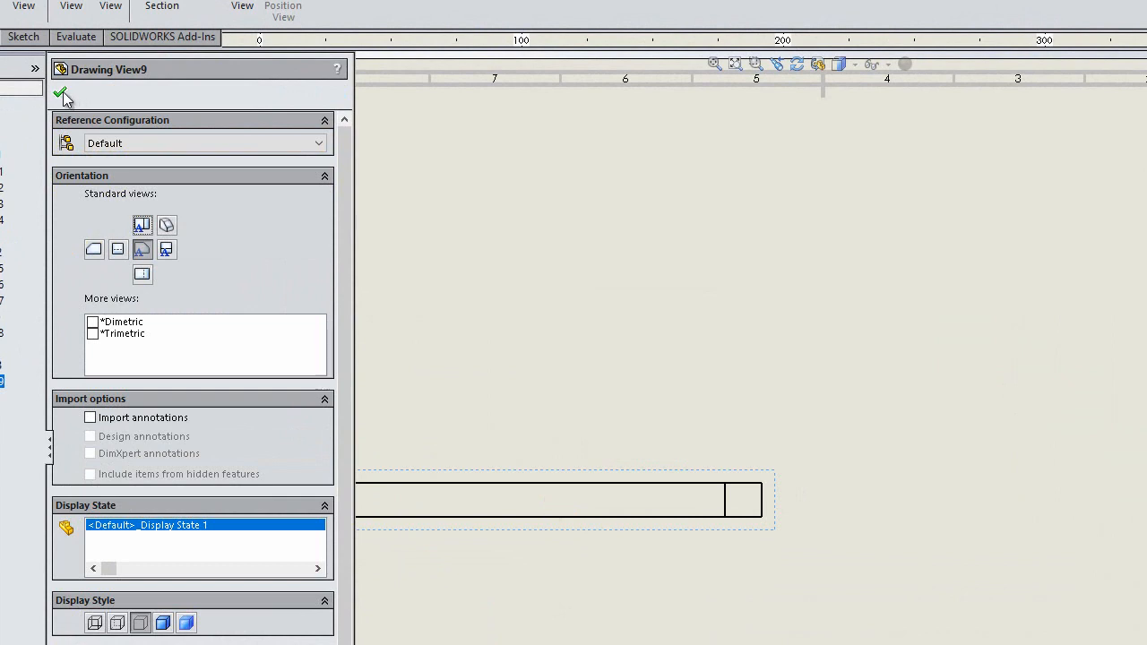
pyautogui.click(62, 94)
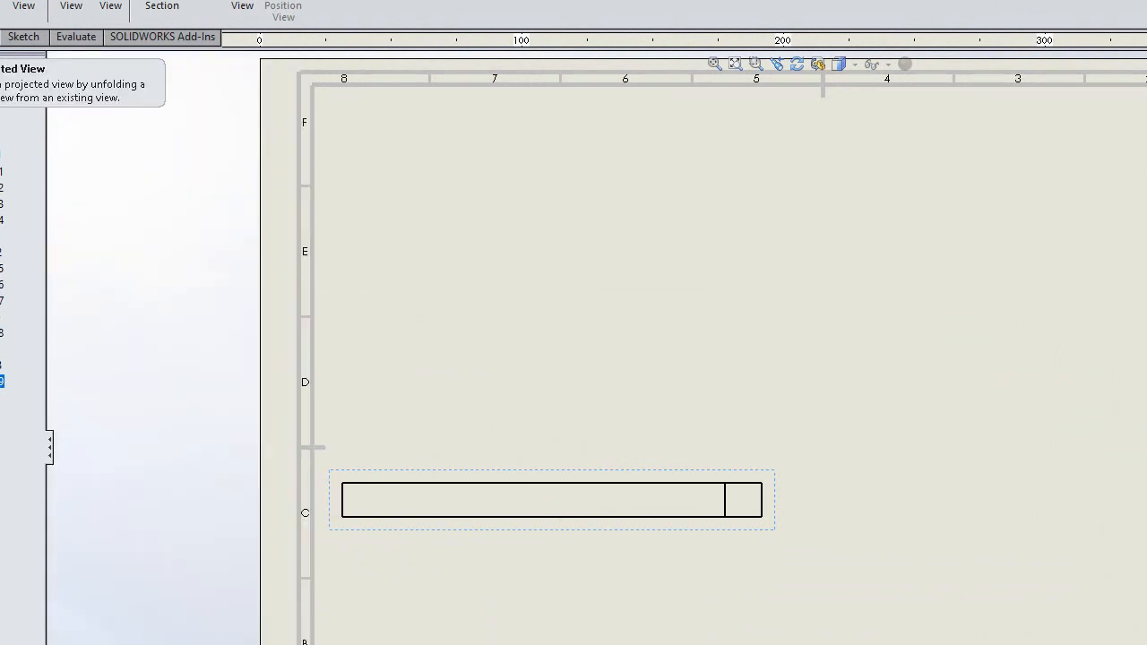
pyautogui.click(0, 5)
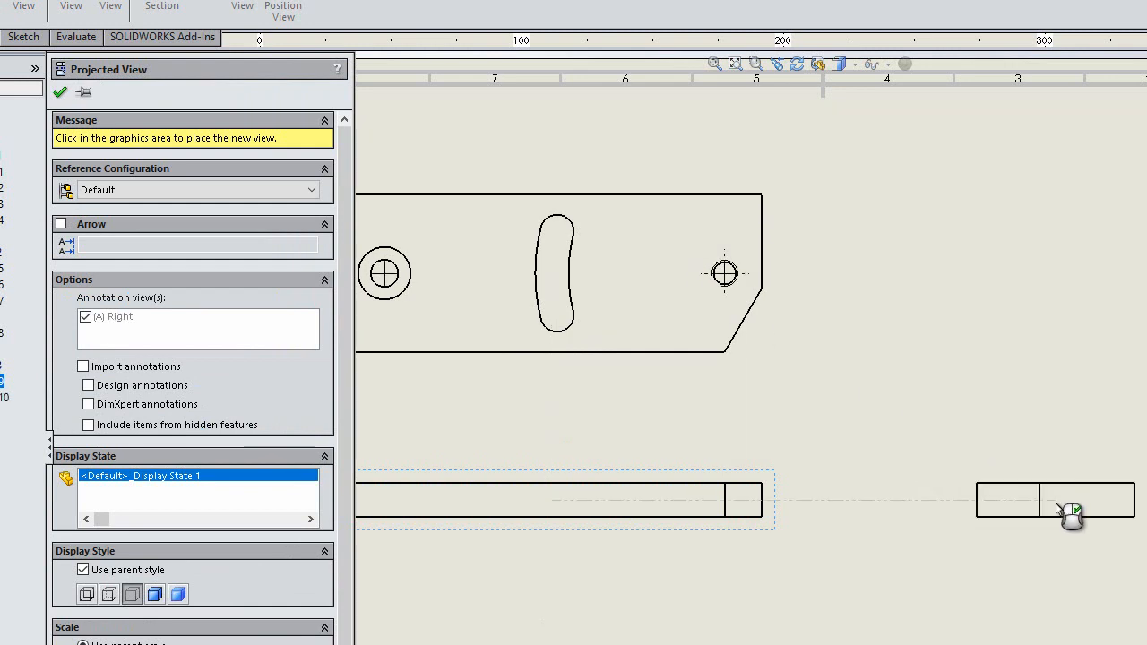
pyautogui.click(1057, 507)
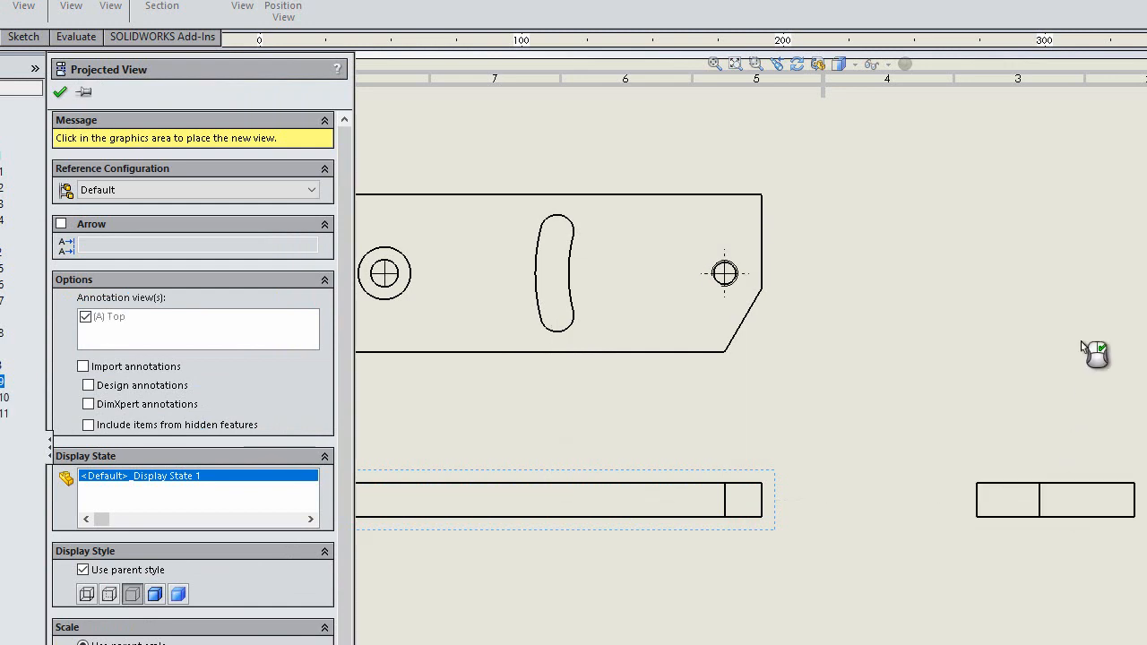
pyautogui.click(1115, 369)
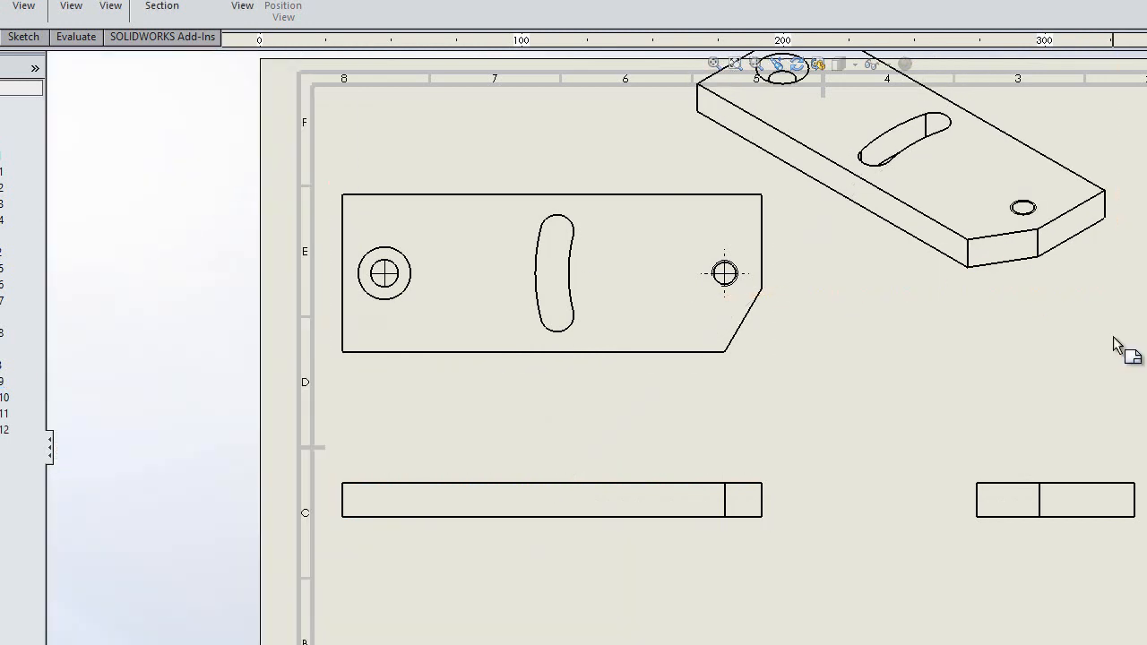
# Move the isometric view down so it sits inside the sheet border, above the right view
pyautogui.moveTo(1117, 300); pyautogui.dragTo(1146, 386)
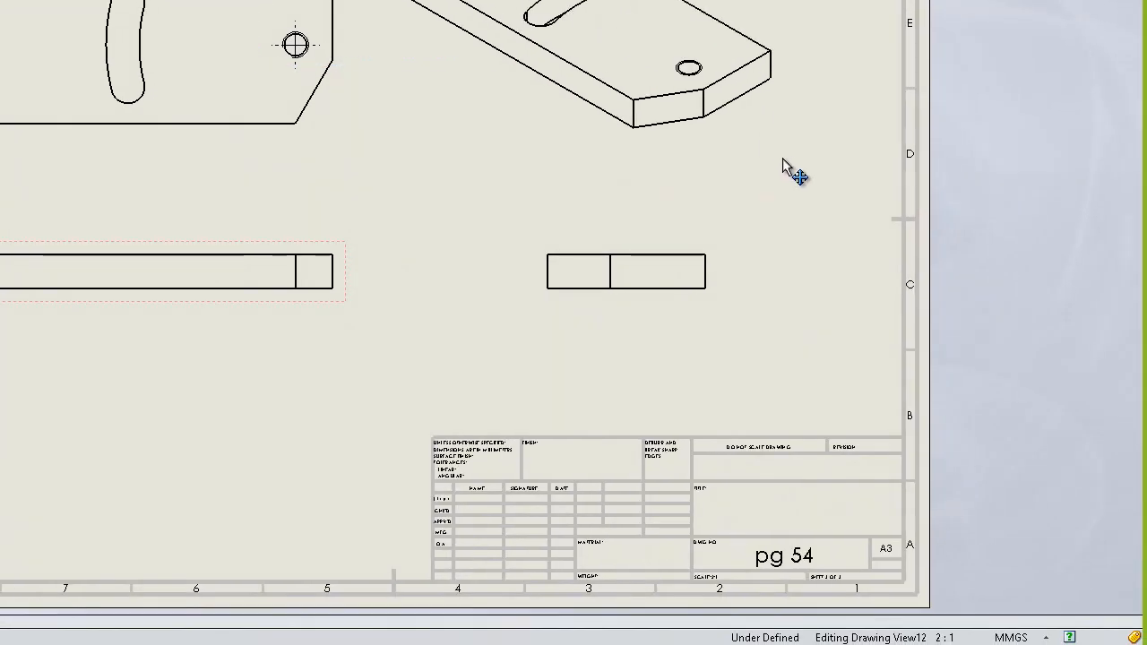
pyautogui.moveTo(782, 158); pyautogui.dragTo(796, 164)
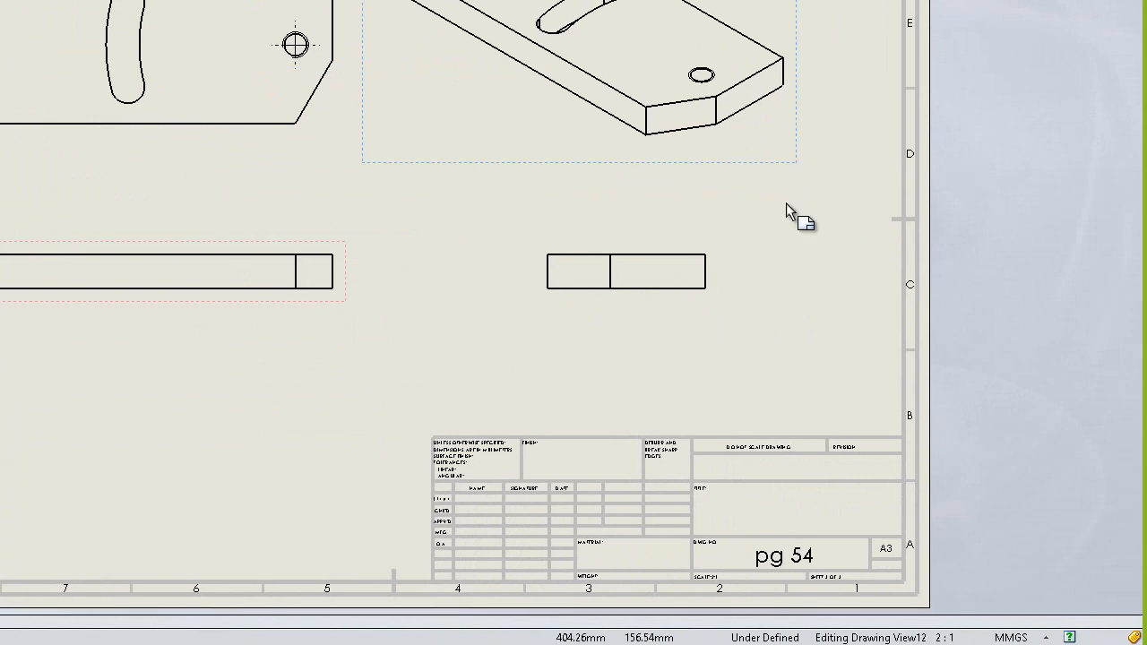
pyautogui.click(972, 176)
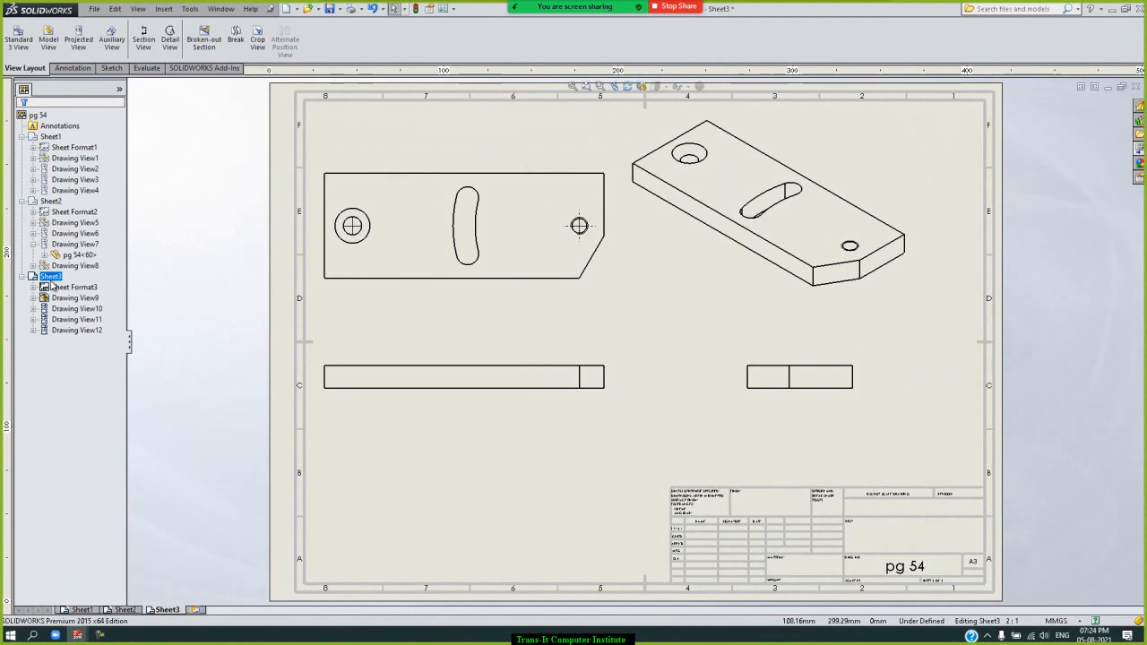
# Review Sheet3's properties, including its scale and type of projection
pyautogui.rightClick(52, 278)
pyautogui.click(89, 371)
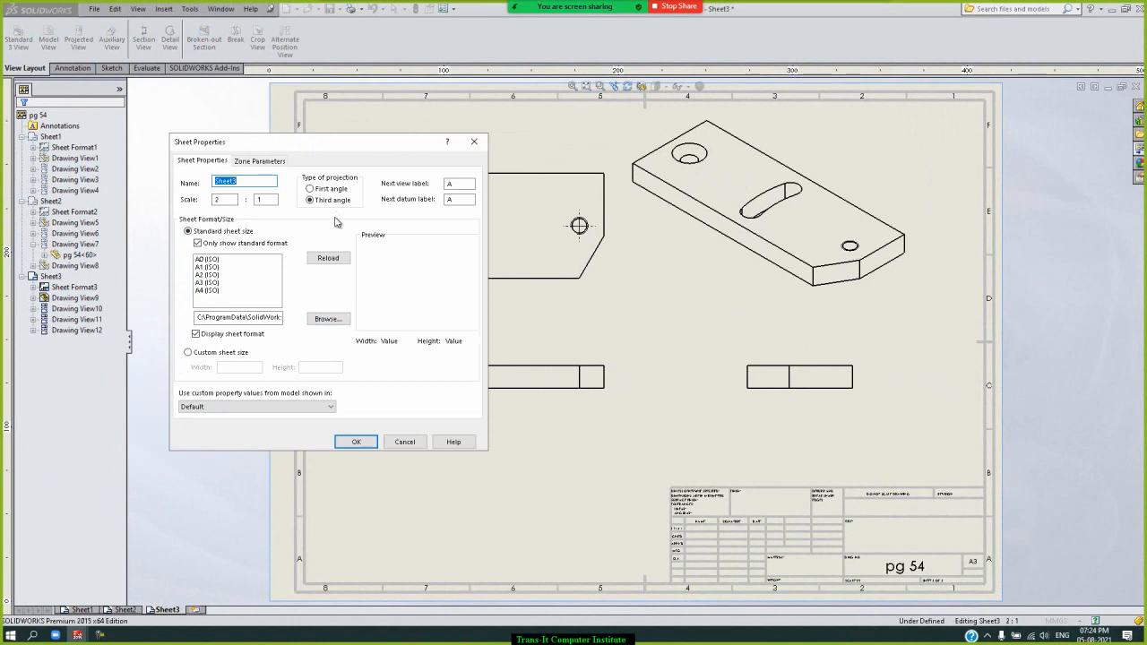
pyautogui.click(356, 442)
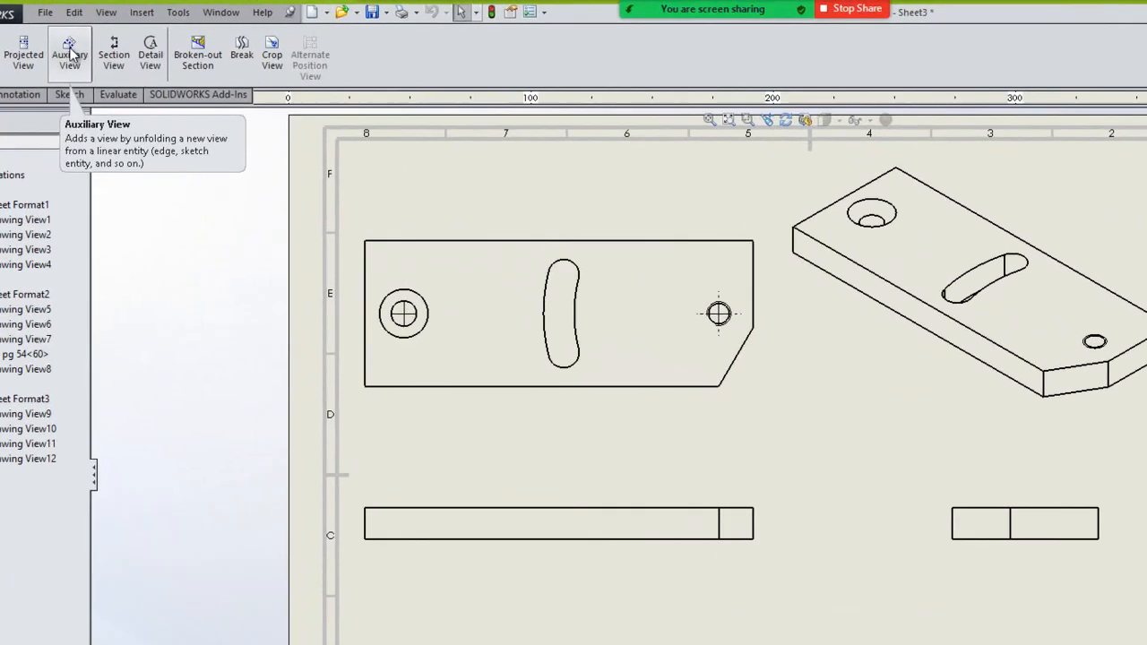
# Create an auxiliary view from the angled corner edge of the plate's top view and place it between the front and right views
pyautogui.click(70, 53)
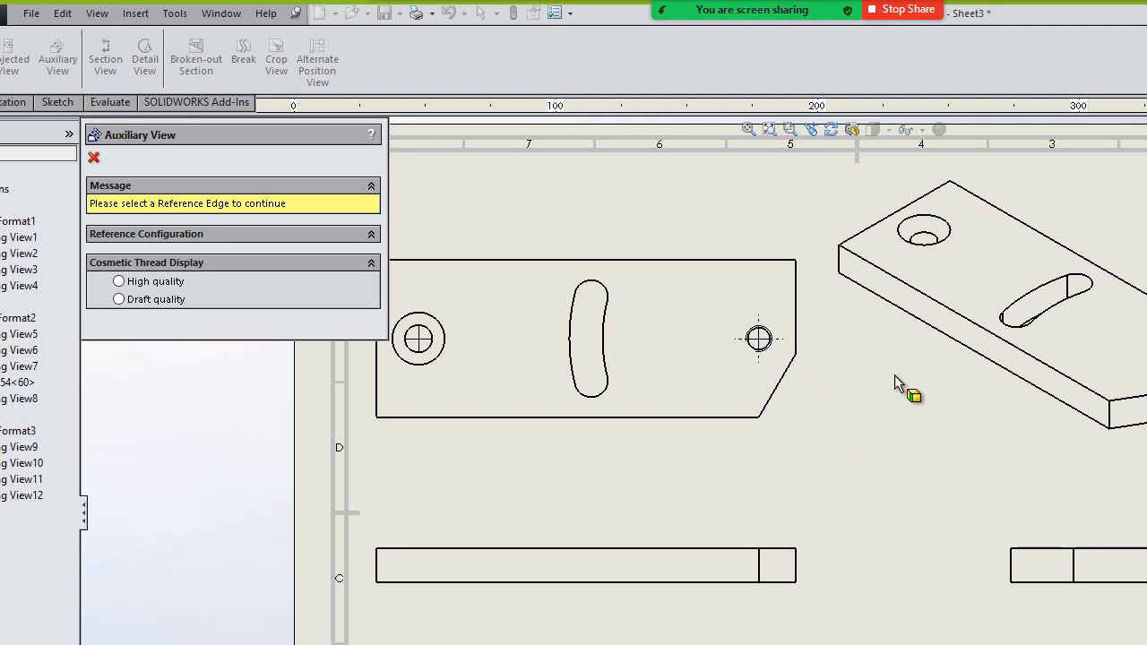
pyautogui.click(783, 381)
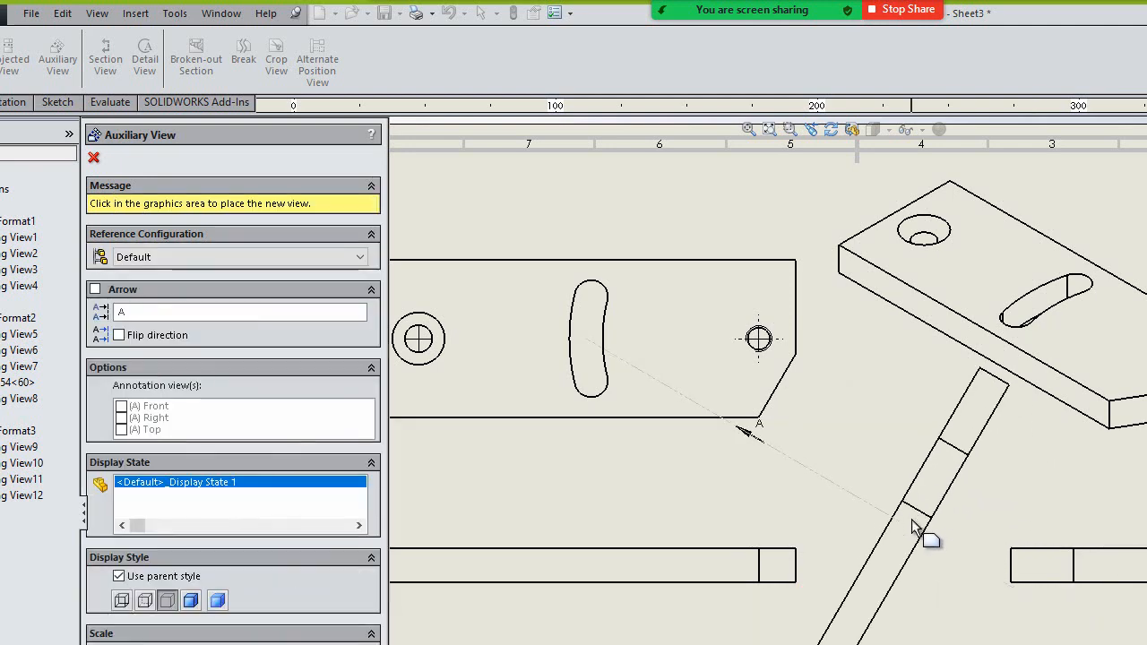
pyautogui.click(915, 526)
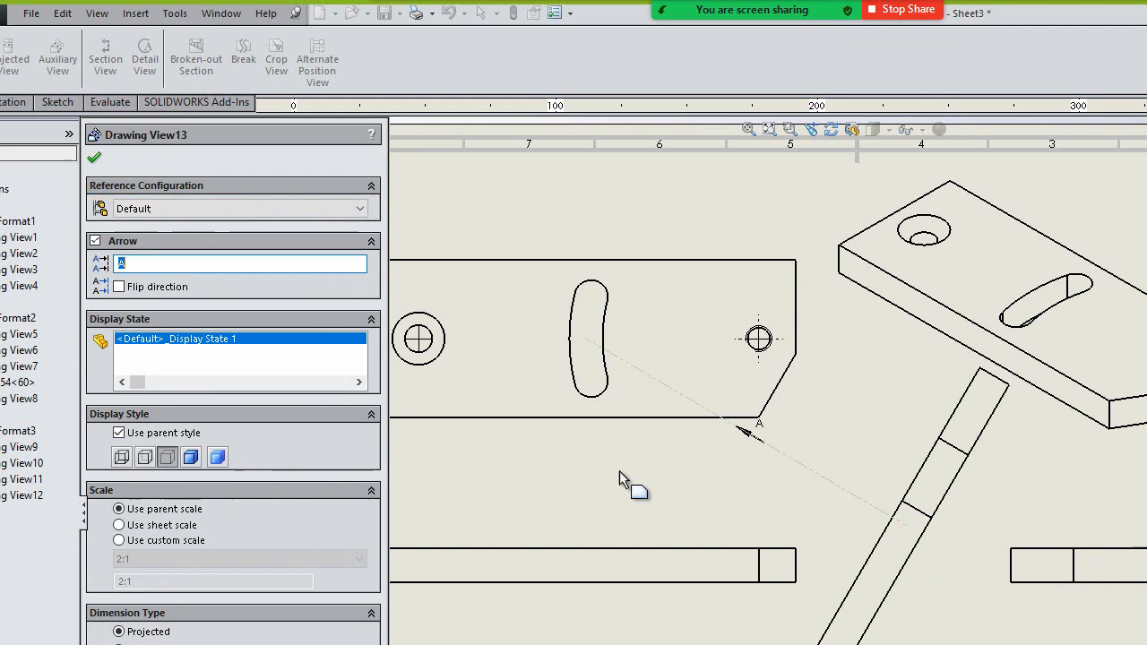
pyautogui.click(93, 158)
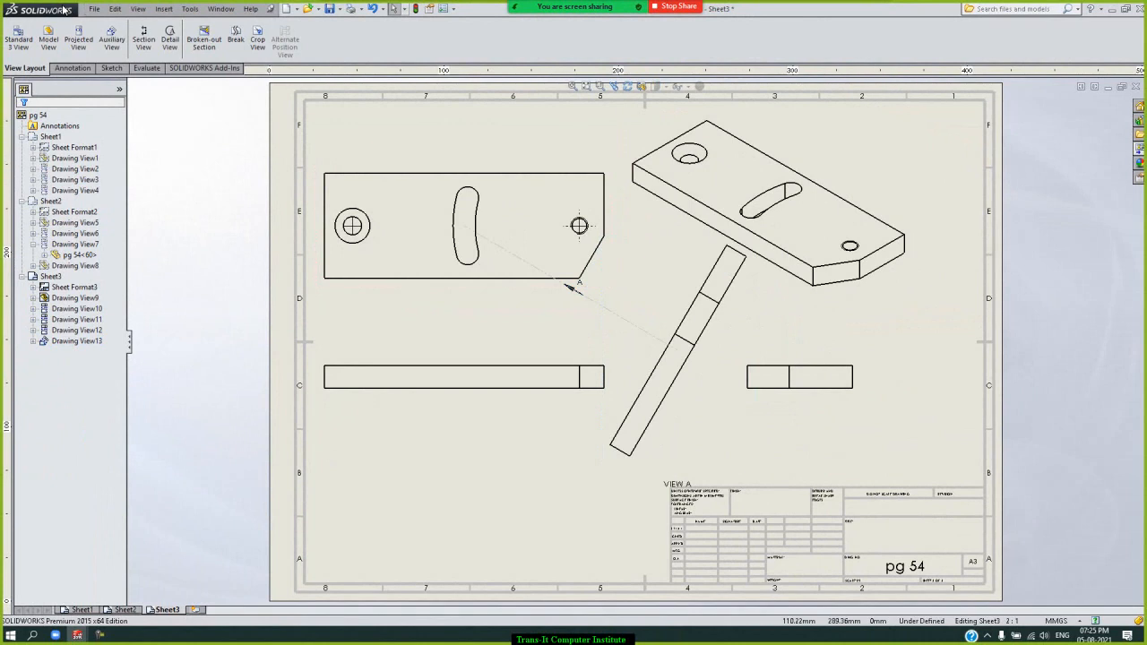
# Create horizontal section view B-B through the large hole of the plate's top view and place it just below that view
pyautogui.click(144, 42)
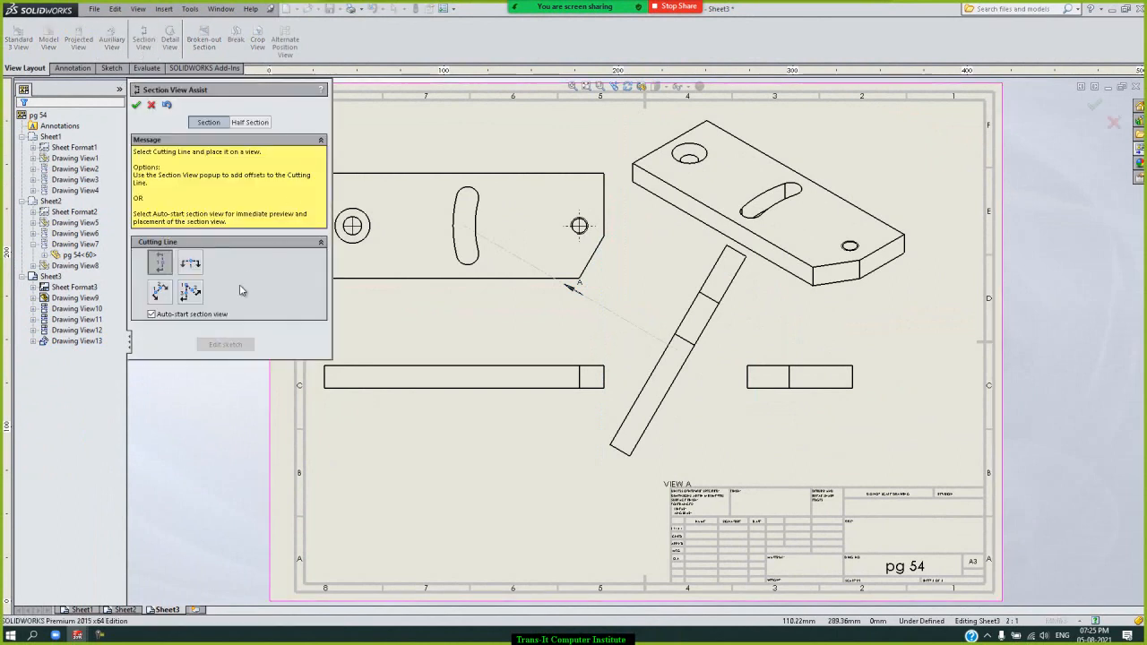
pyautogui.click(190, 263)
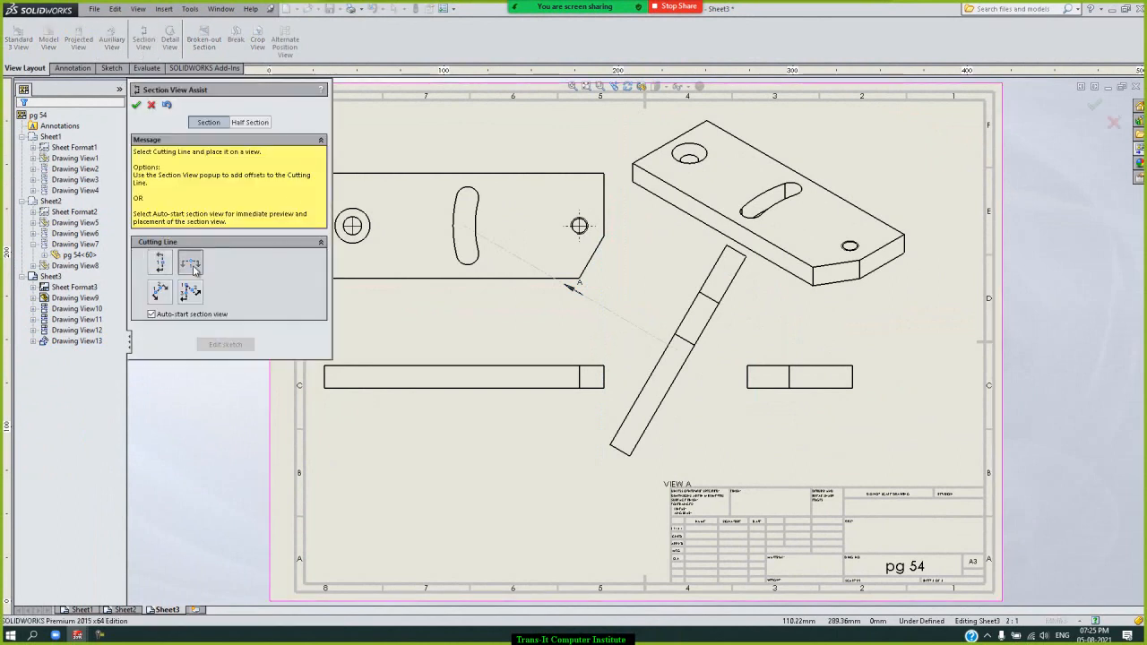
pyautogui.click(356, 232)
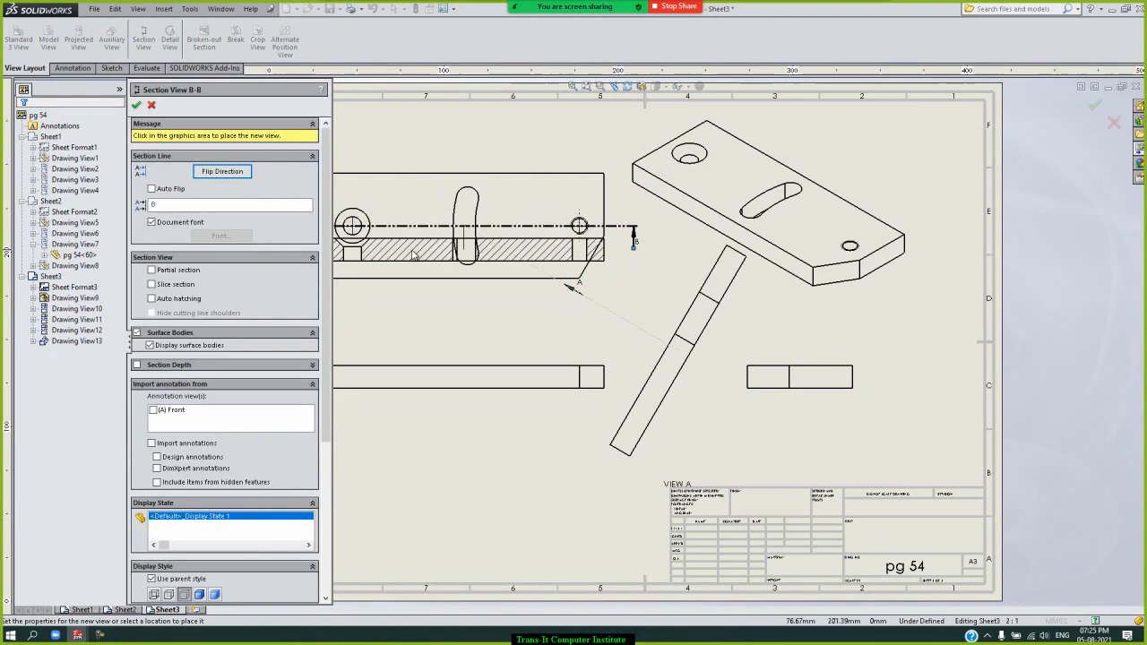
pyautogui.scroll(1, 489, 294)
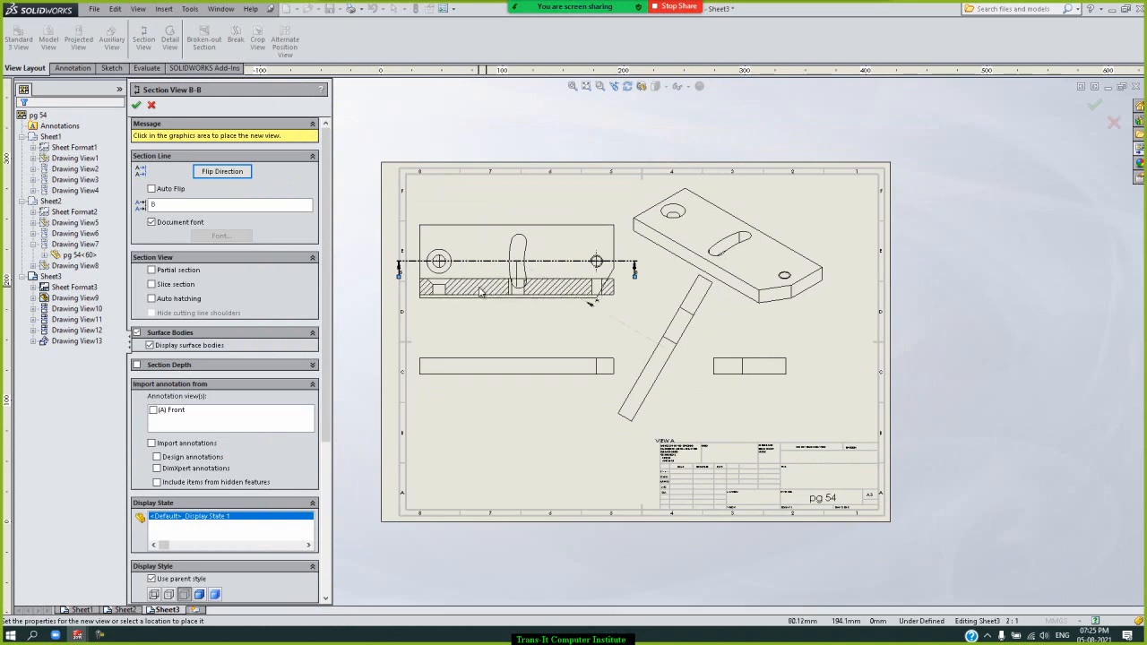
pyautogui.scroll(1, 489, 310)
pyautogui.scroll(-2, 523, 311)
pyautogui.scroll(-1, 523, 311)
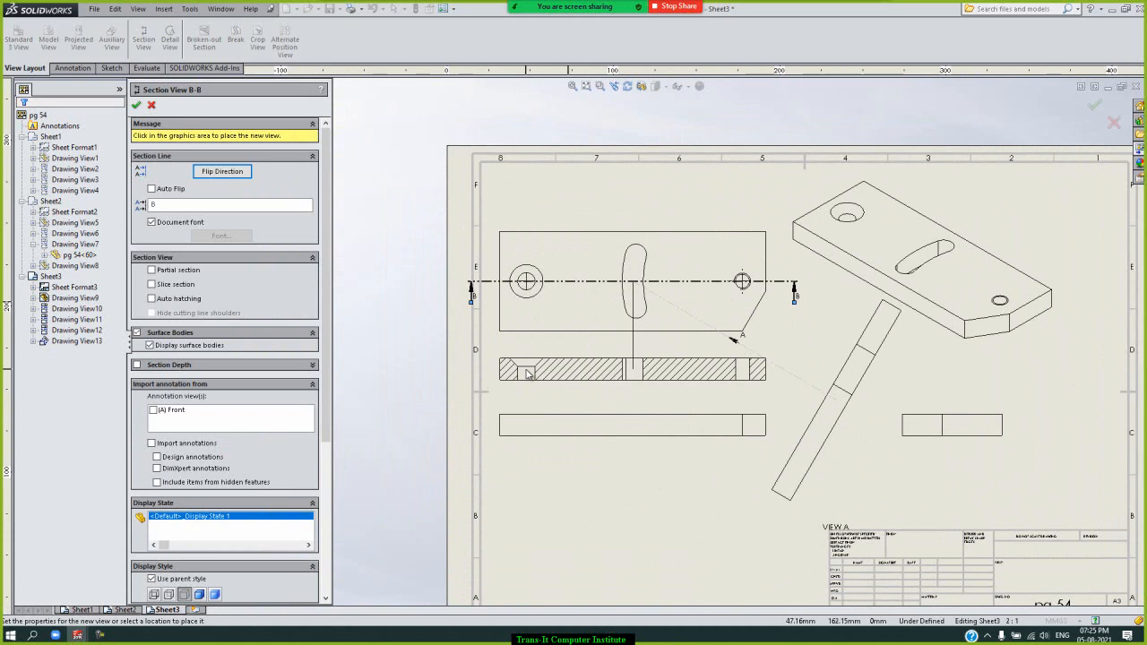
pyautogui.click(527, 373)
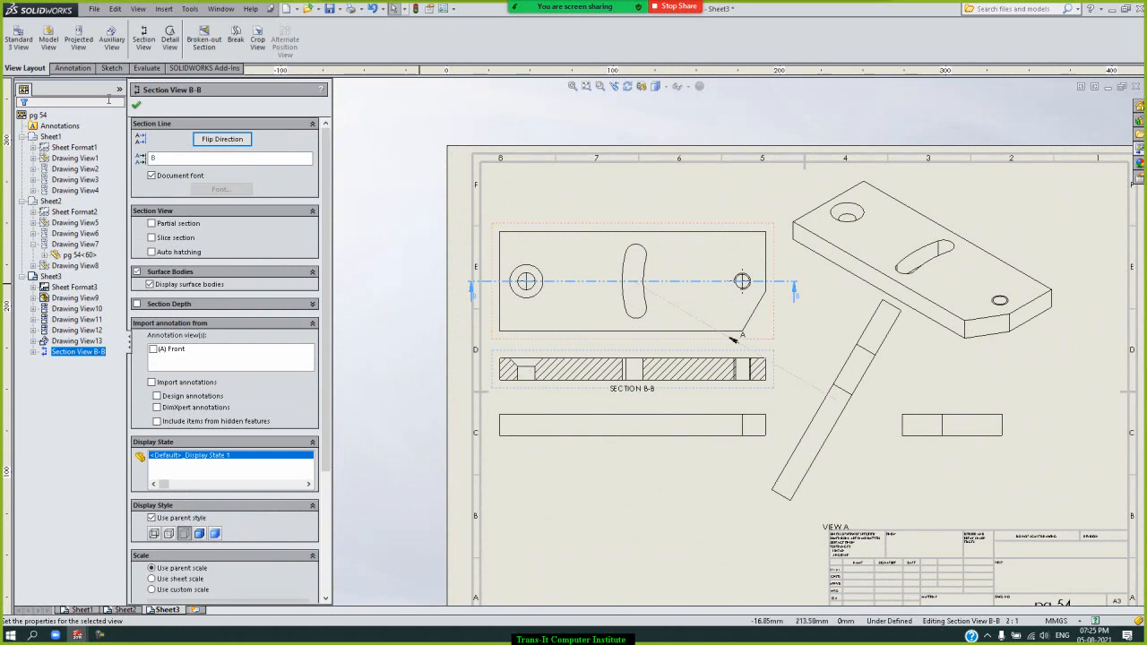
pyautogui.click(136, 107)
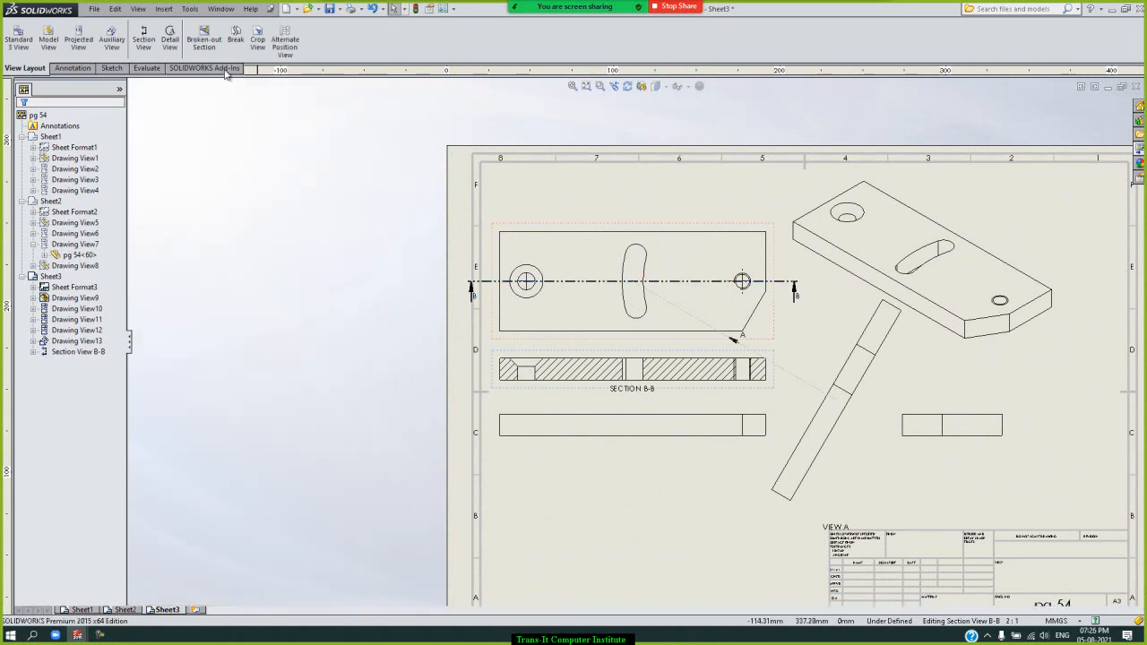
# Create vertical section view C-C through the plate's large hole, try the flipped cutting direction, and place the section left of the top view
pyautogui.click(141, 42)
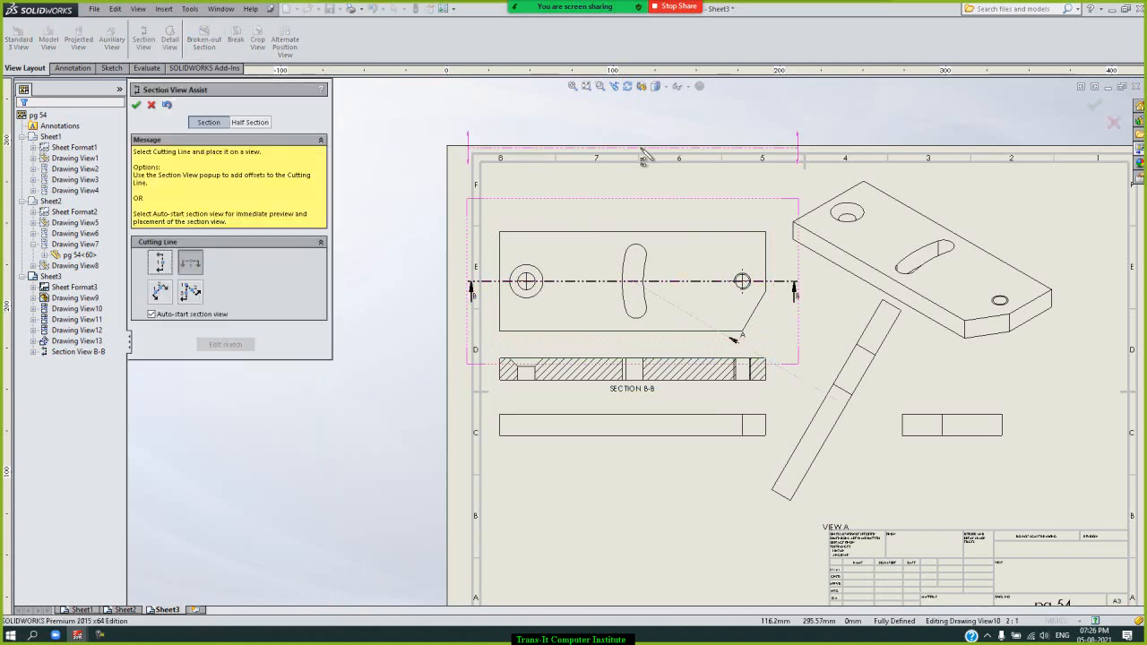
pyautogui.click(168, 267)
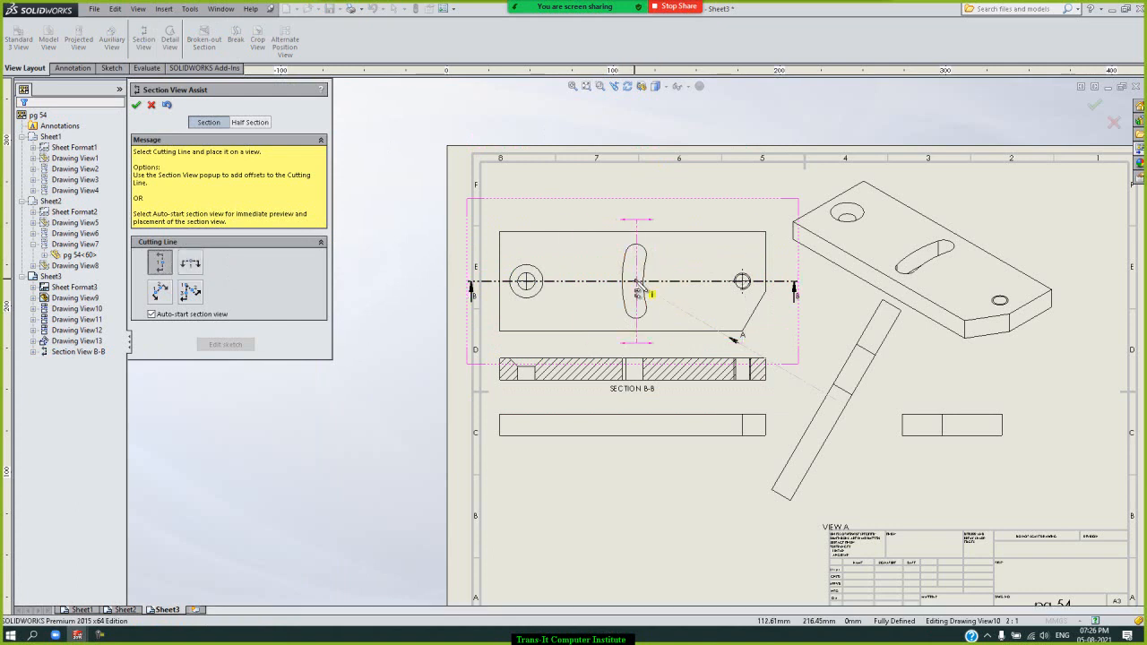
pyautogui.click(533, 292)
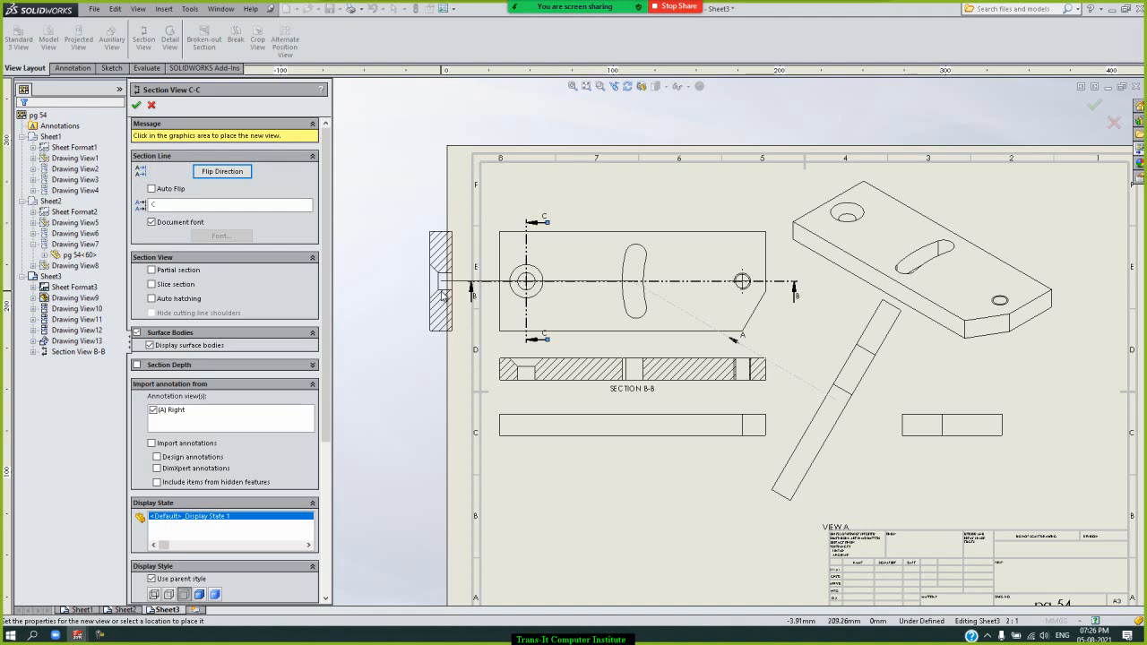
pyautogui.click(238, 176)
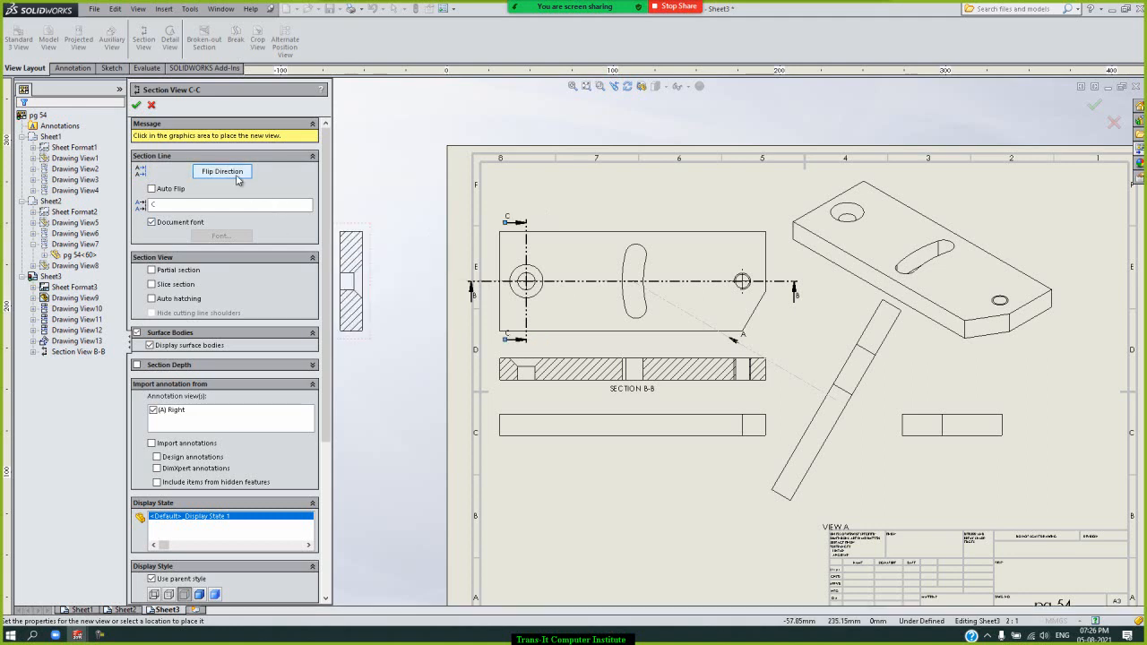
pyautogui.click(238, 177)
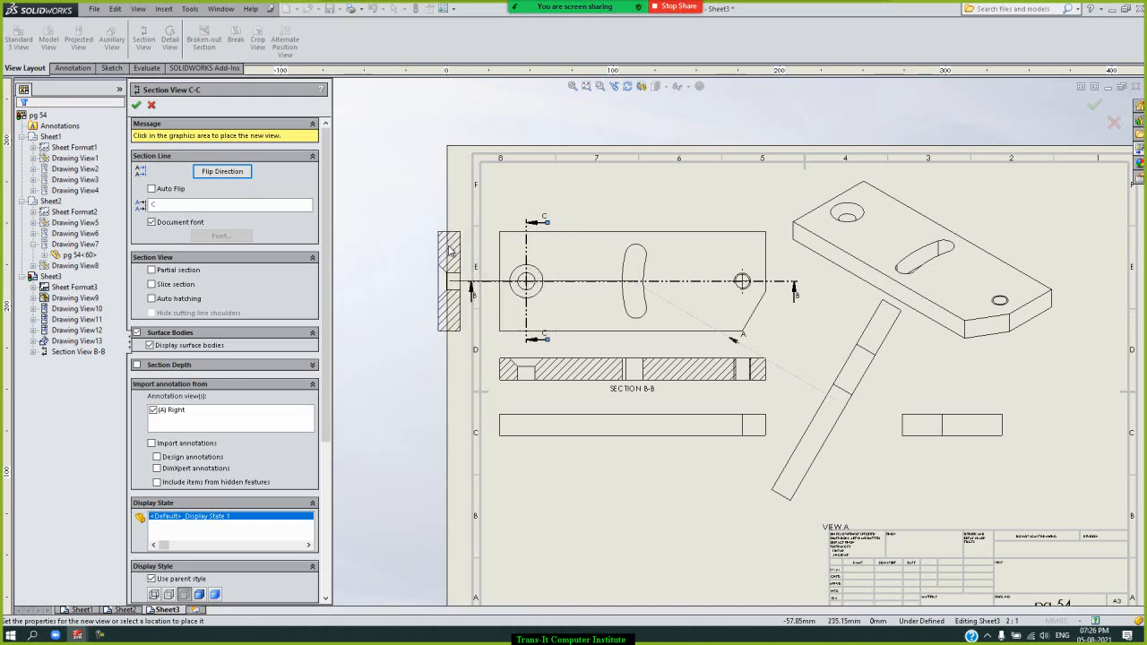
pyautogui.click(419, 251)
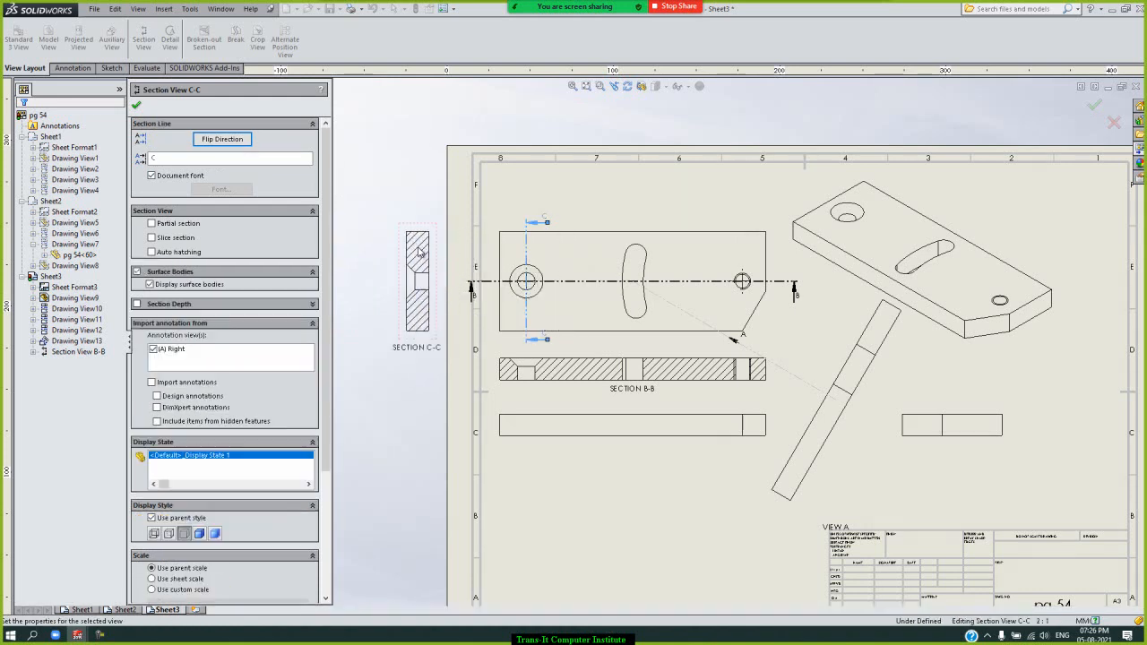
pyautogui.click(136, 107)
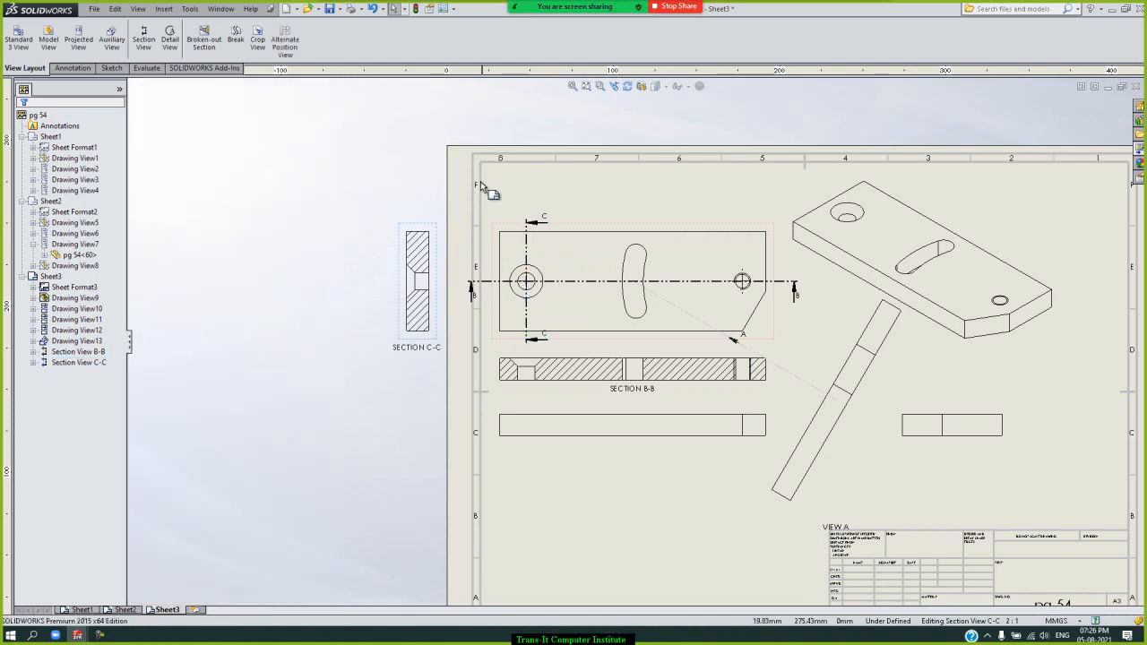
pyautogui.click(390, 154)
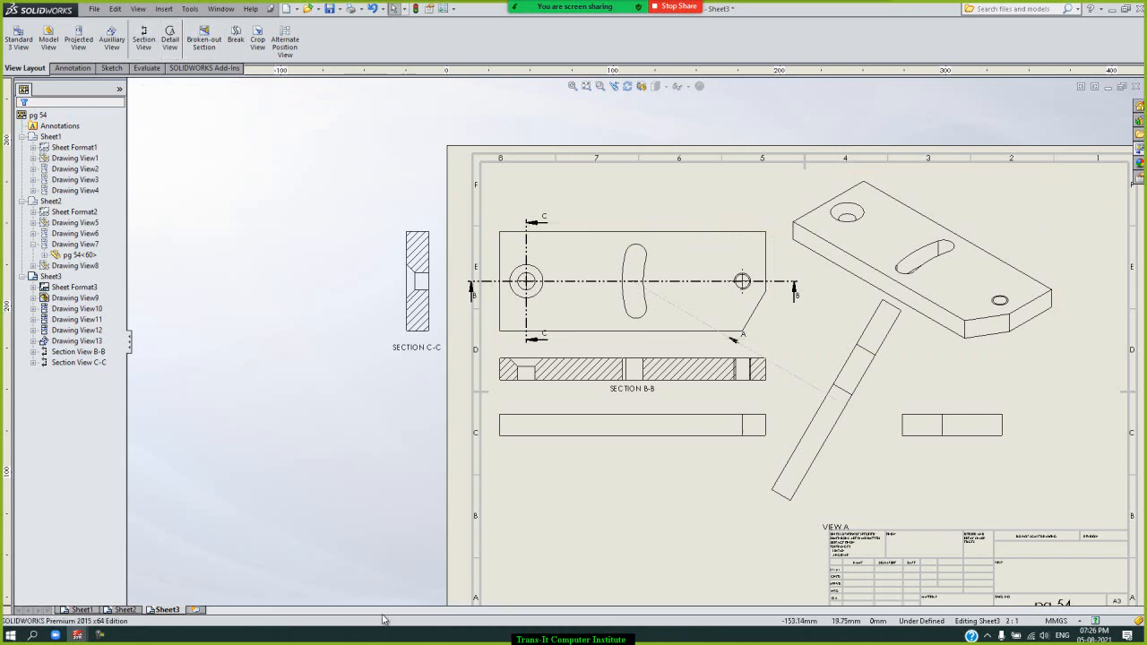
# Add a new blank sheet and insert the standard three views of pg 54
pyautogui.click(195, 610)
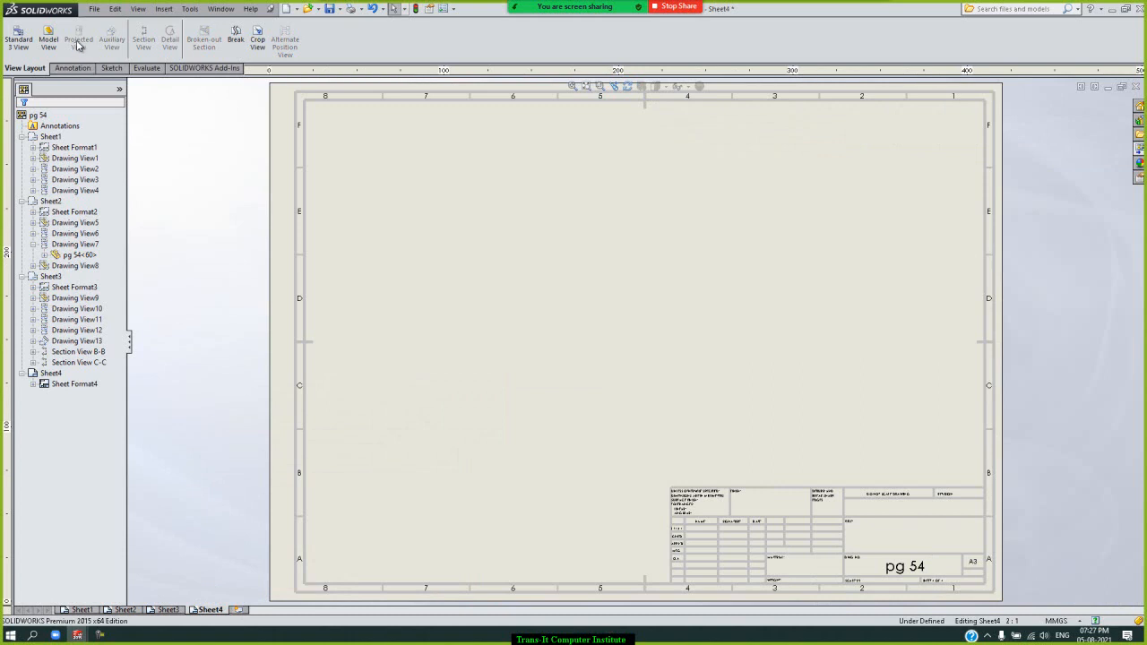
pyautogui.click(17, 42)
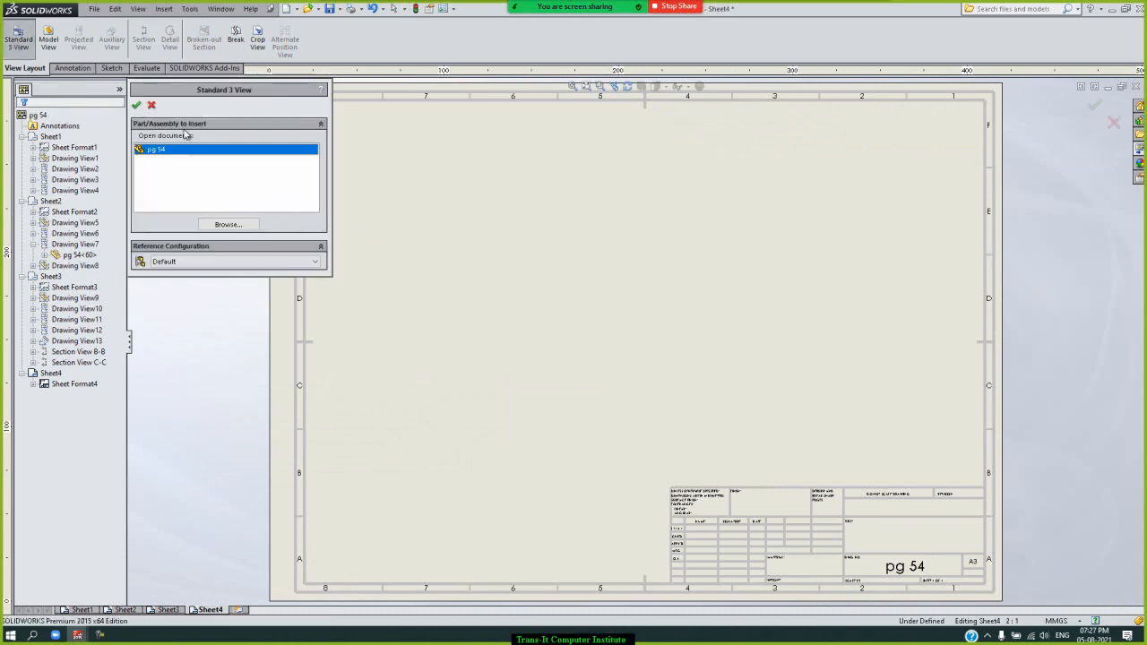
pyautogui.click(134, 106)
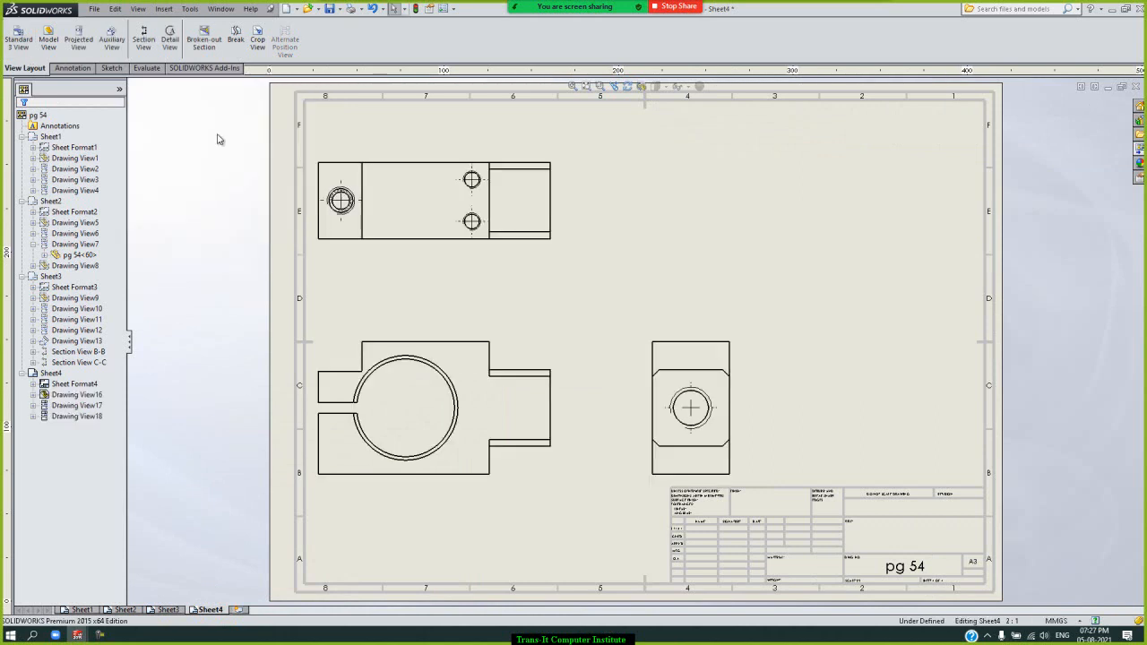
# Create auxiliary section view D-D with an angled cutting line through the lower small hole of the top view and place it diagonally below that view
pyautogui.click(149, 52)
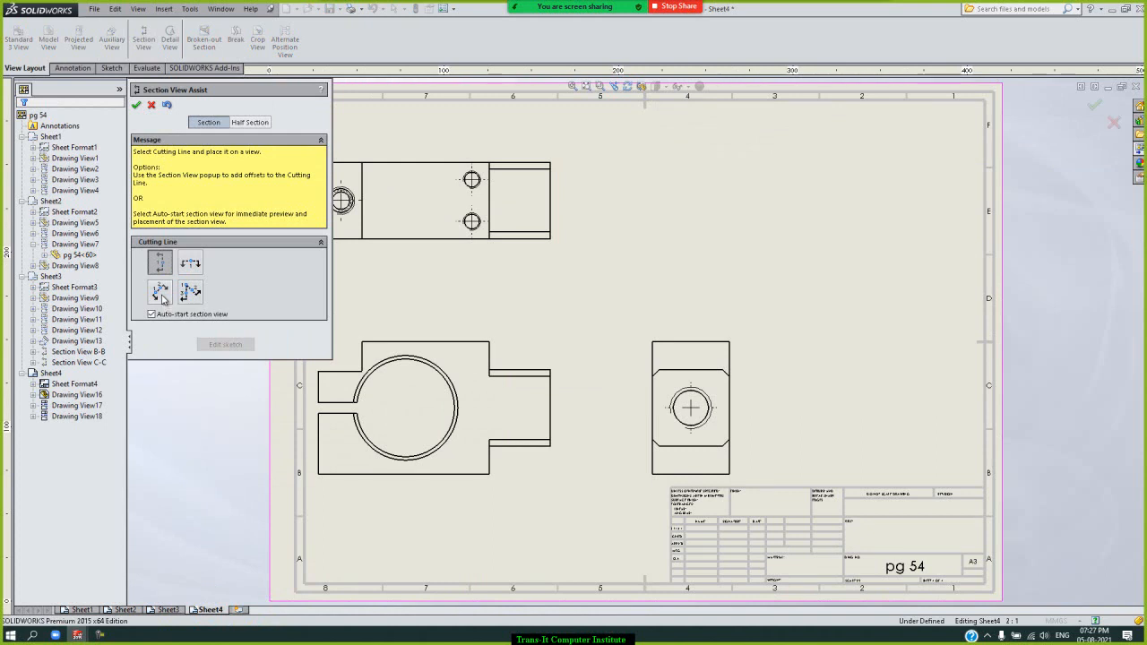
pyautogui.click(163, 300)
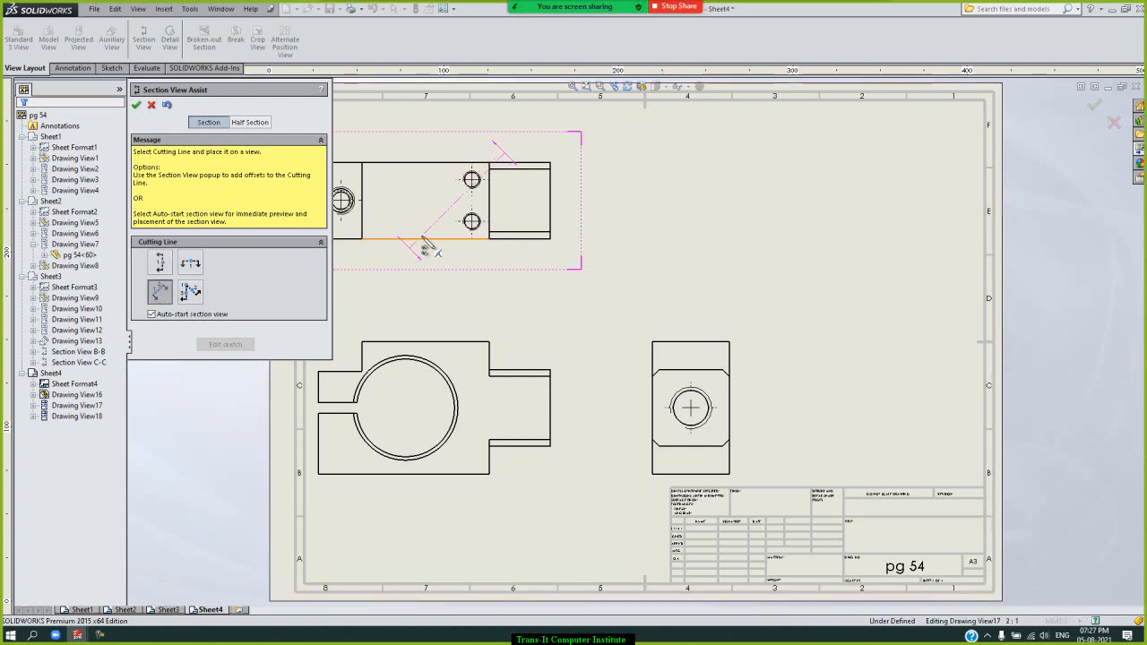
pyautogui.click(478, 235)
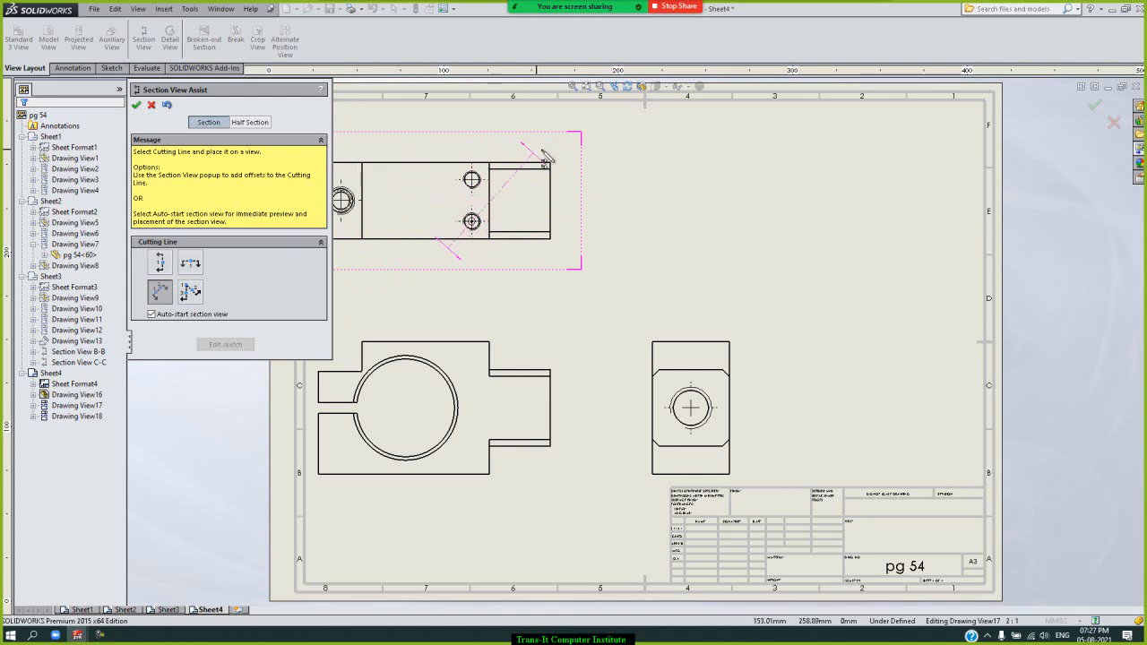
pyautogui.click(578, 159)
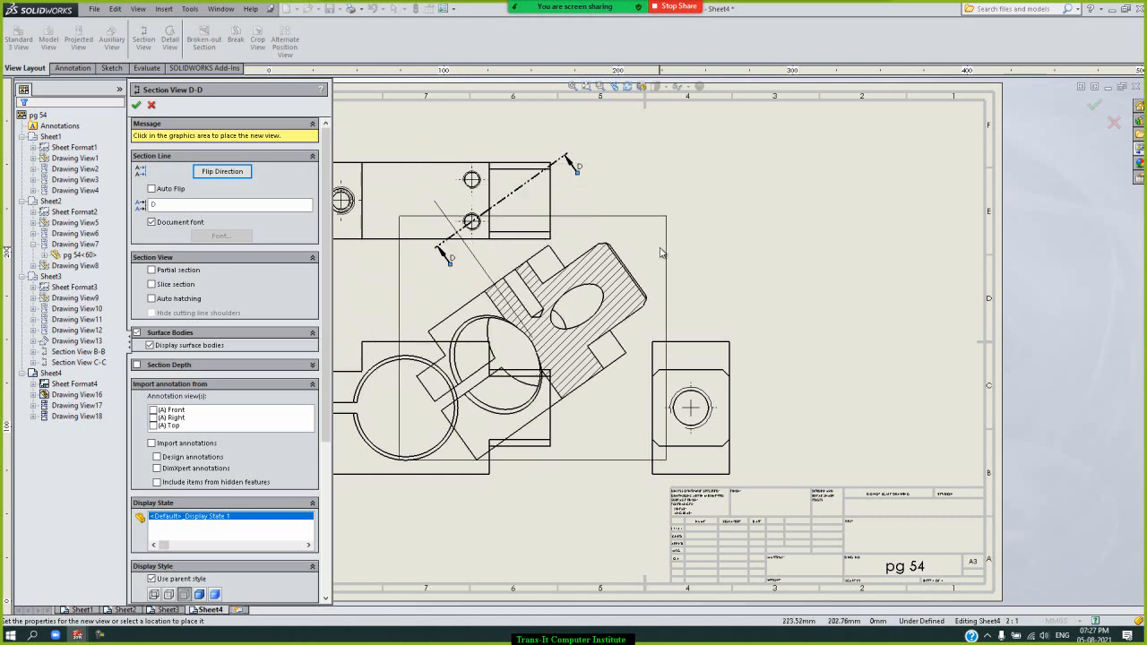
pyautogui.press('f')
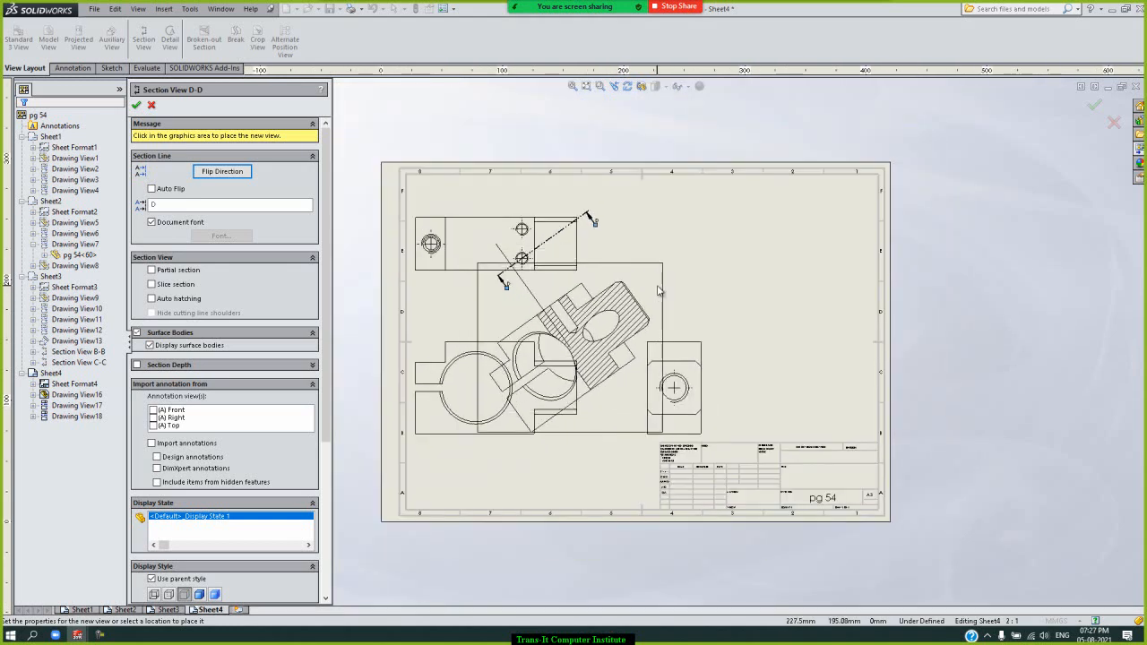
pyautogui.scroll(1, 613, 258)
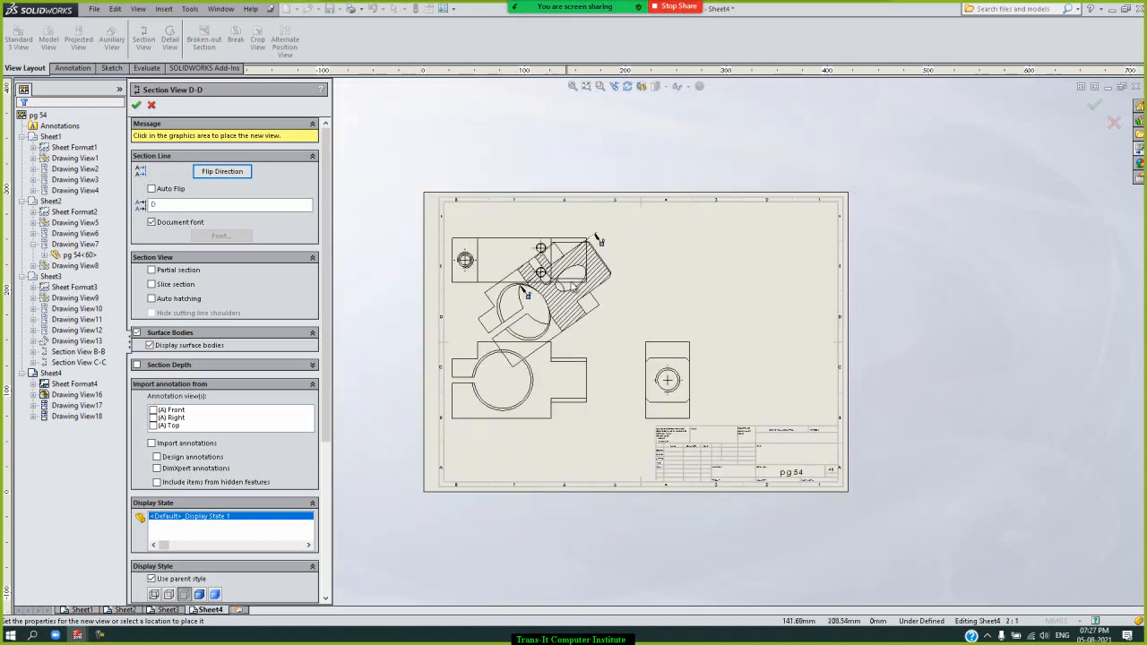
pyautogui.scroll(-5, 567, 287)
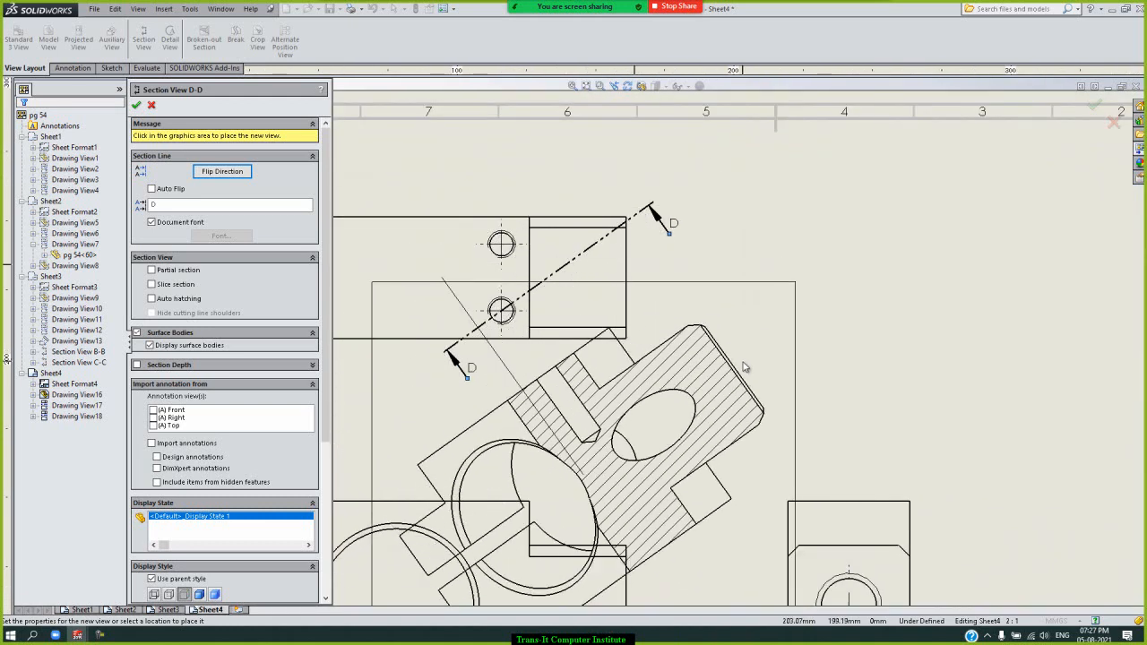
pyautogui.scroll(-1, 742, 367)
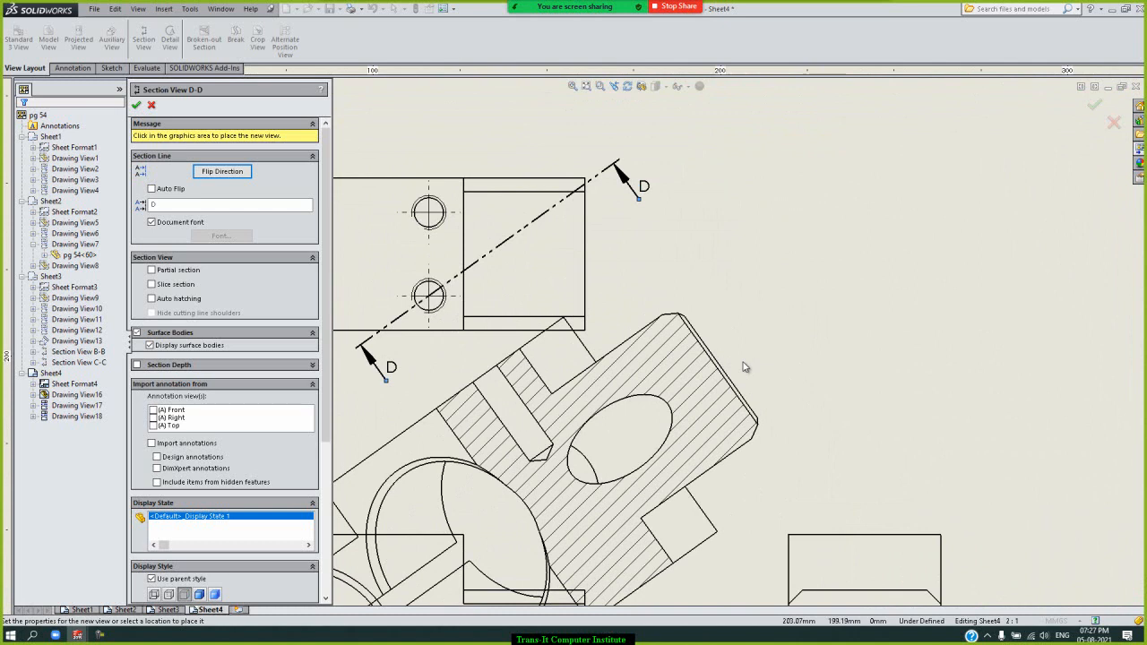
pyautogui.click(743, 366)
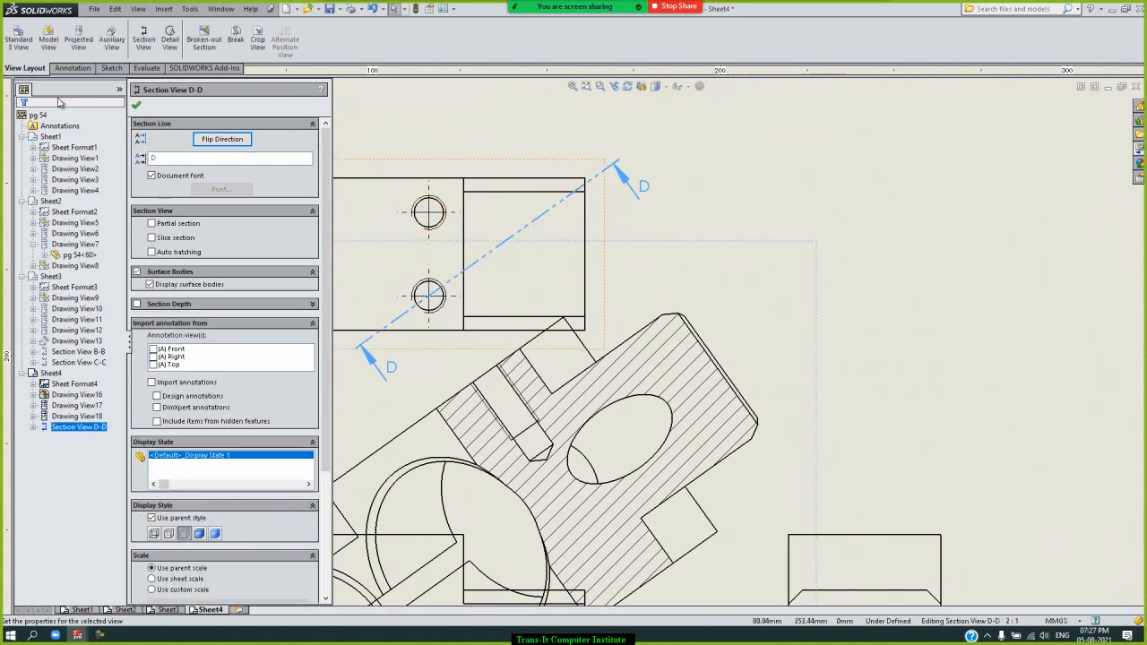
pyautogui.click(138, 107)
pyautogui.scroll(3, 365, 185)
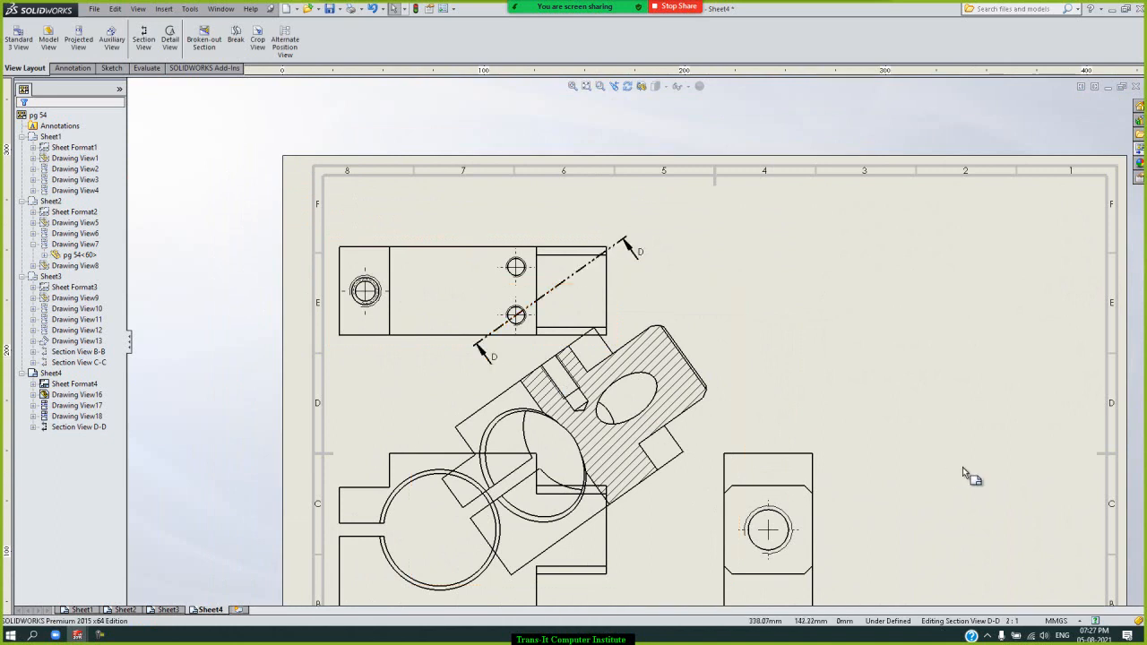
# Delete the projected side view to the right of the front view on Sheet4
pyautogui.click(817, 453)
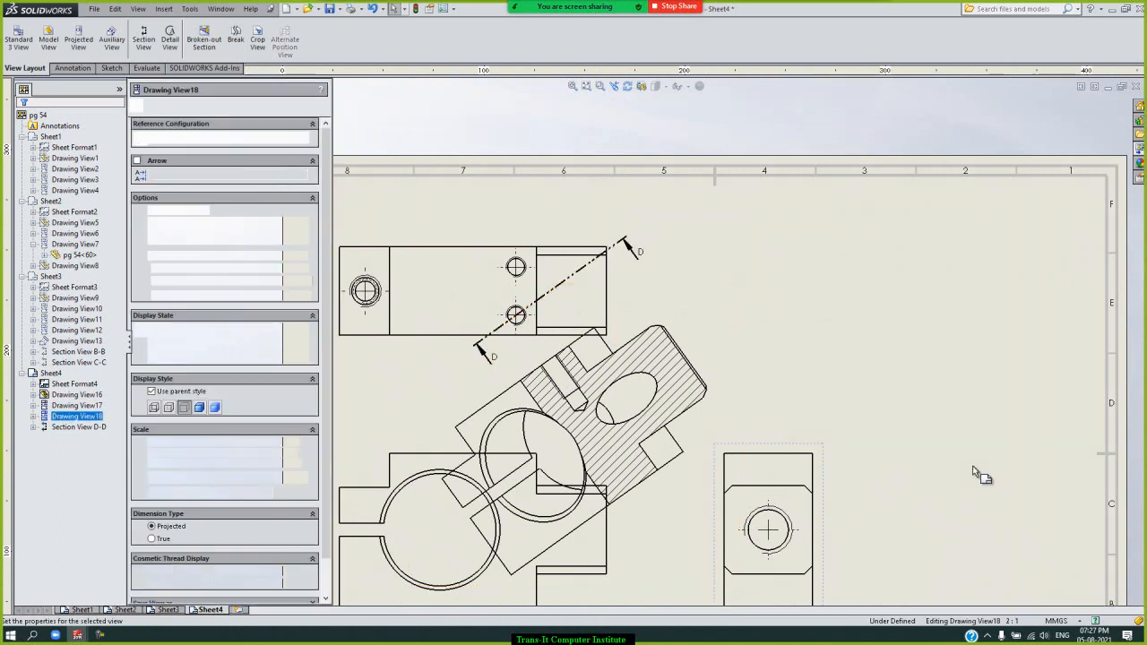
pyautogui.press('Delete')
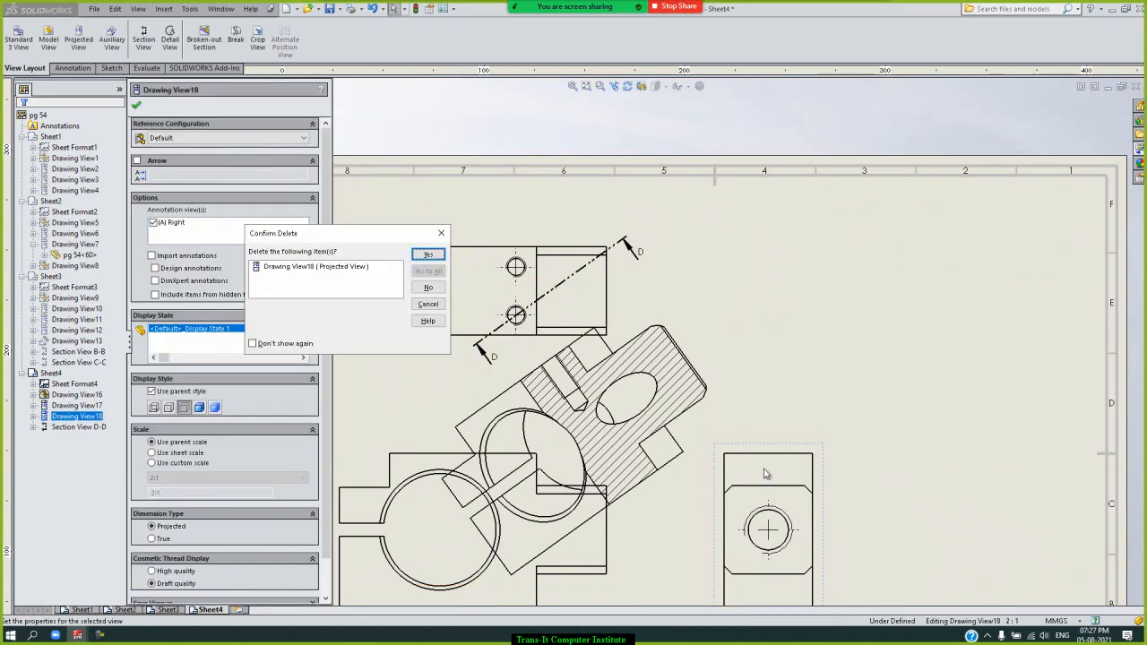
pyautogui.click(428, 257)
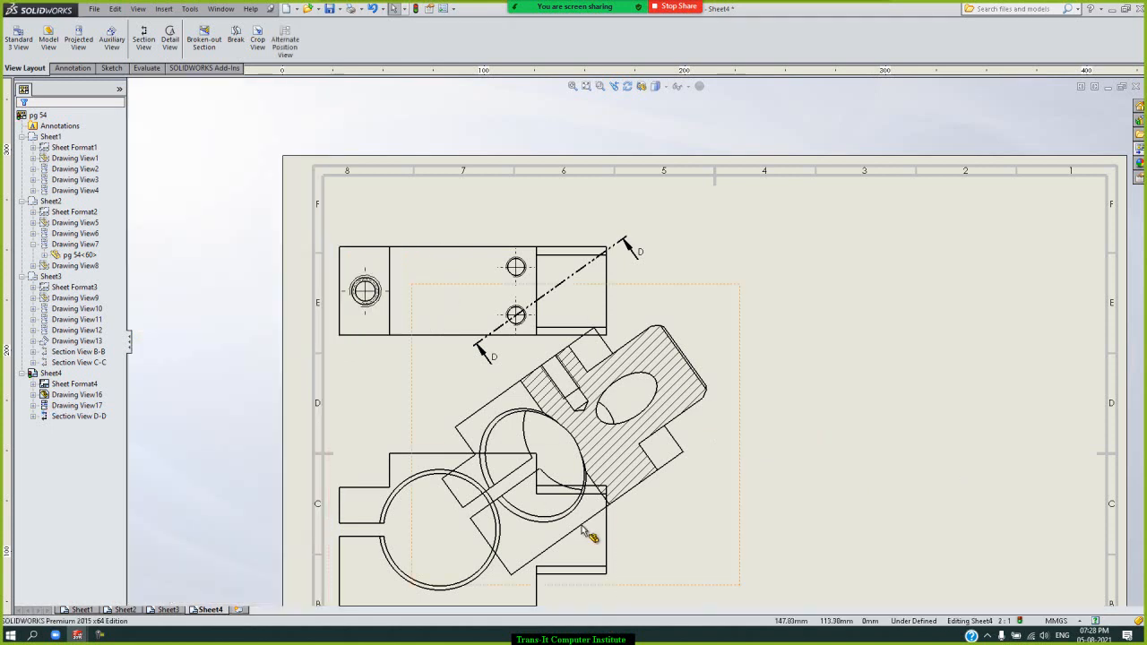
pyautogui.click(621, 563)
pyautogui.press('Delete')
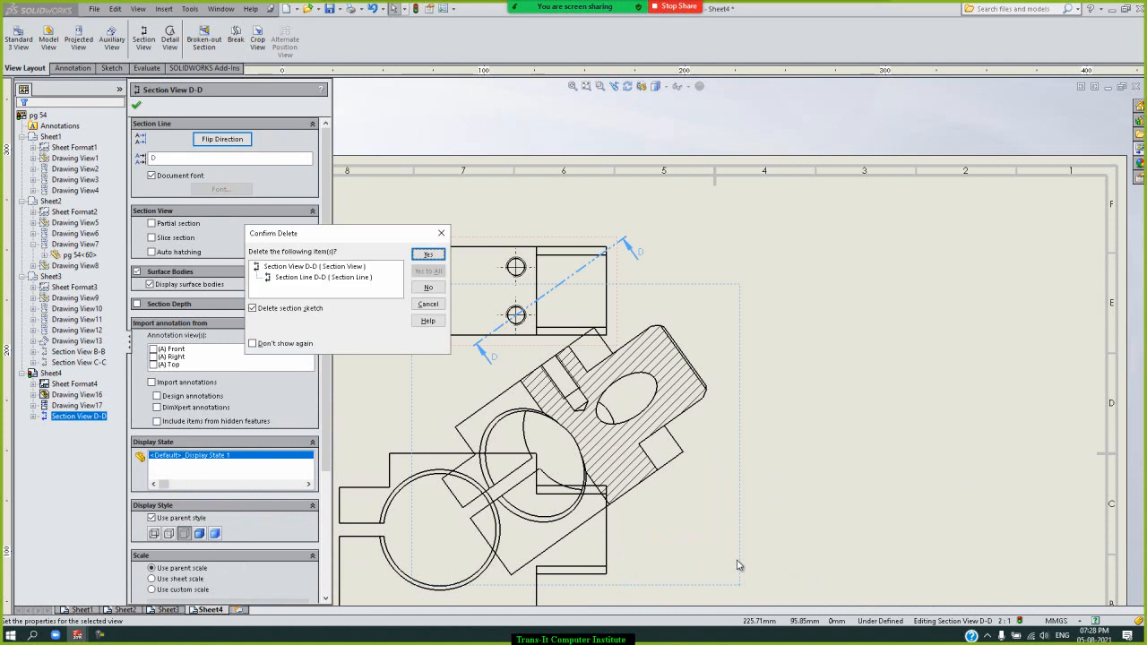
pyautogui.click(441, 233)
# Delete the front view overlapped by section D-D, and move section D-D down and to the right, away from the top view
pyautogui.click(363, 475)
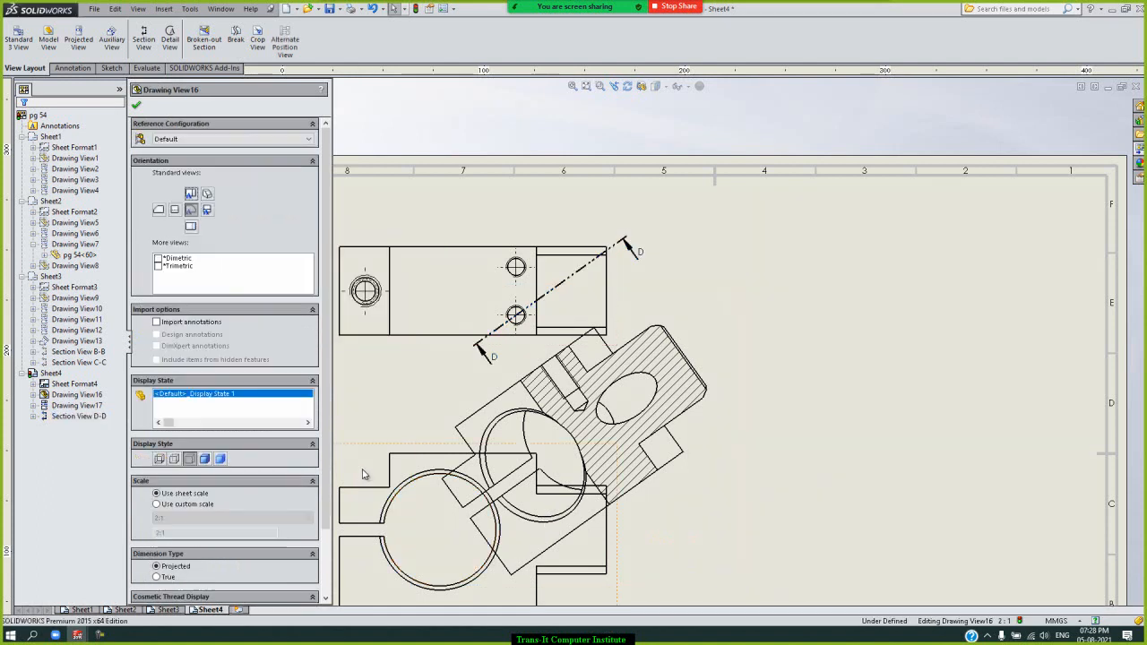
pyautogui.press('Delete')
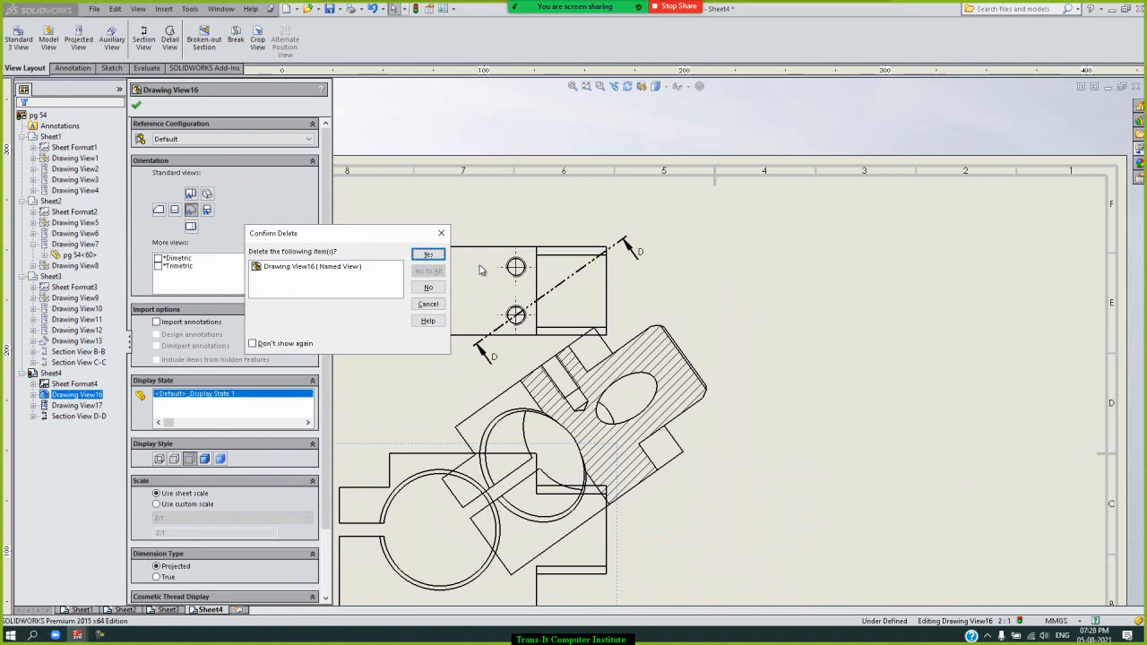
pyautogui.click(429, 254)
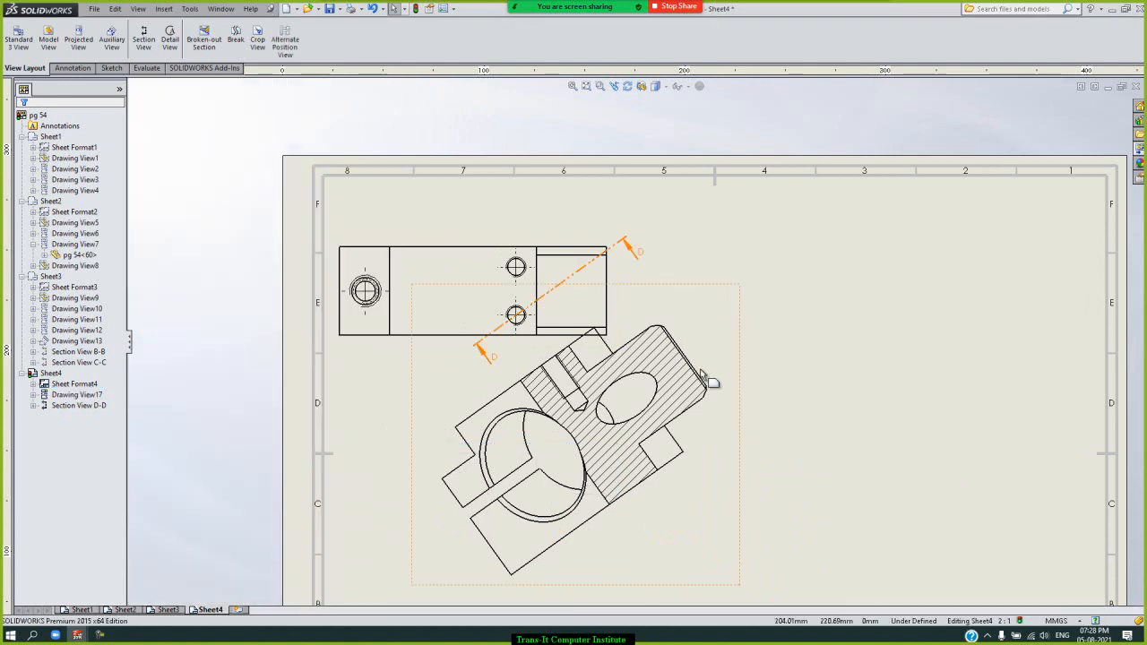
pyautogui.moveTo(751, 412); pyautogui.dragTo(763, 457)
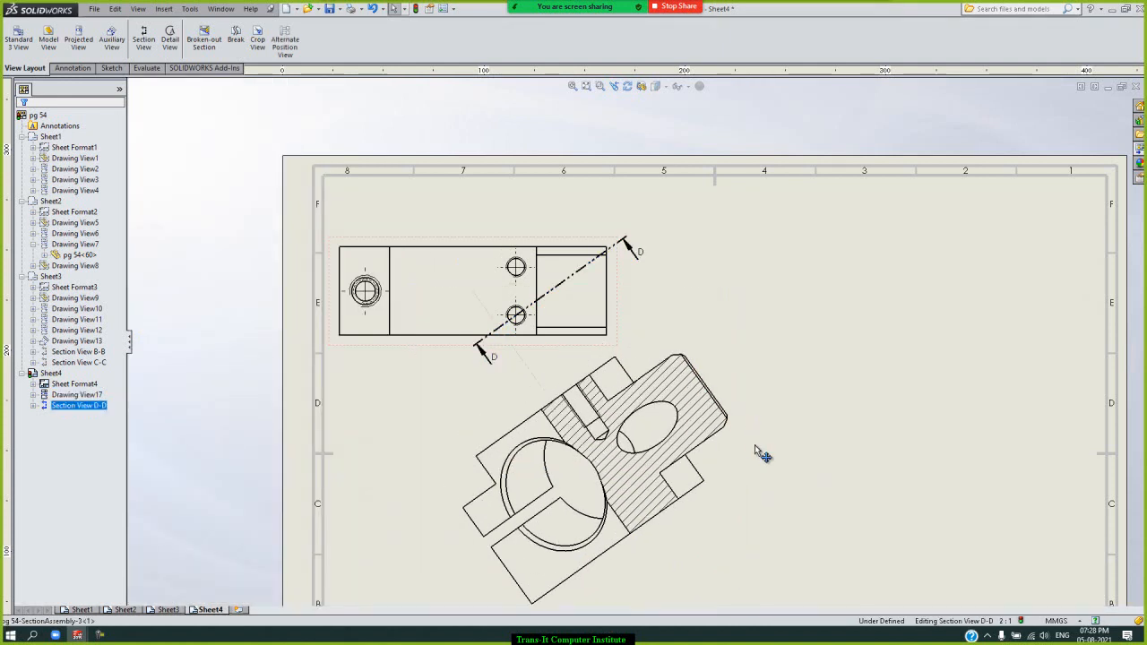
pyautogui.click(824, 411)
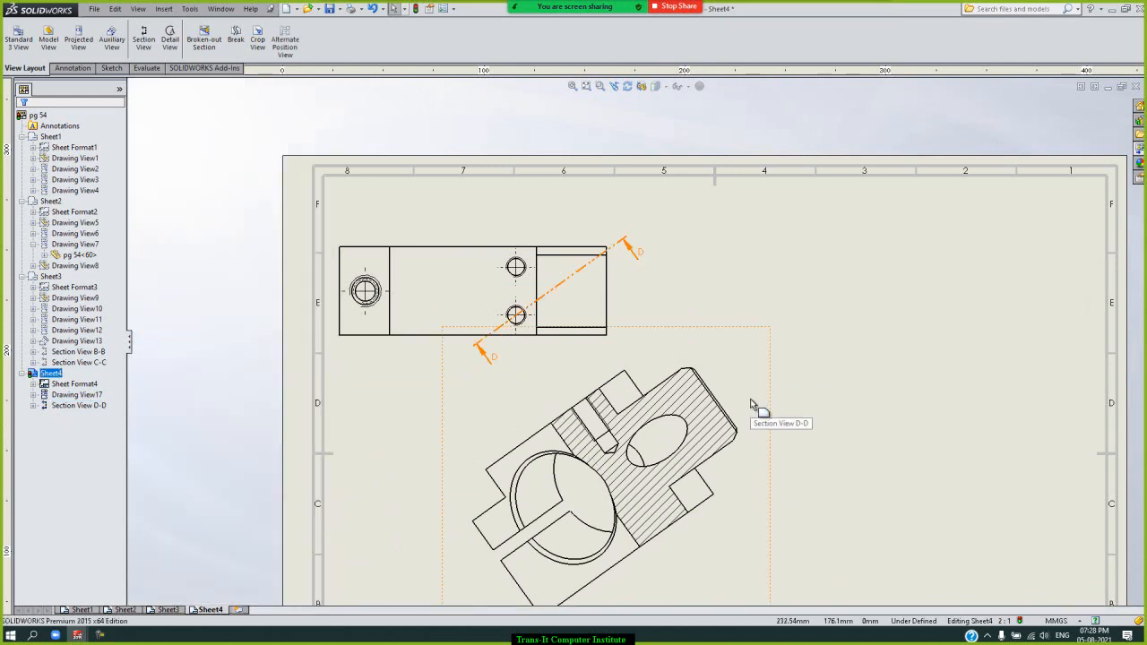
# Lay out an aligned section cutting line on the top view, bent at the large hole's centre, with one horizontal leg and one leg straight down
pyautogui.click(145, 43)
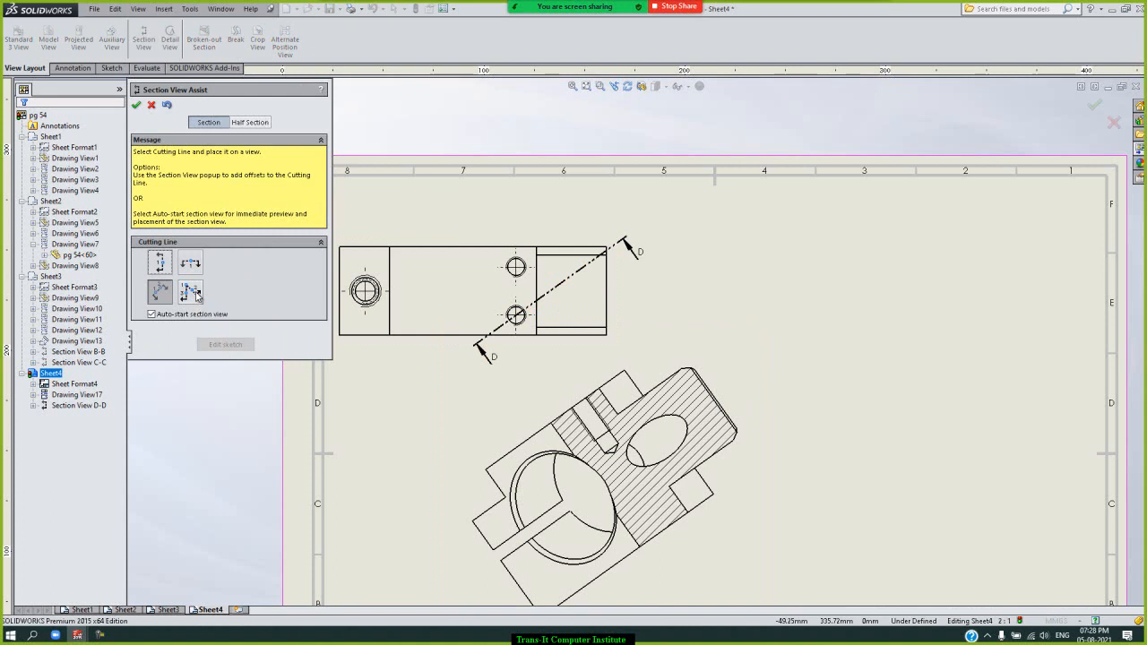
pyautogui.click(191, 291)
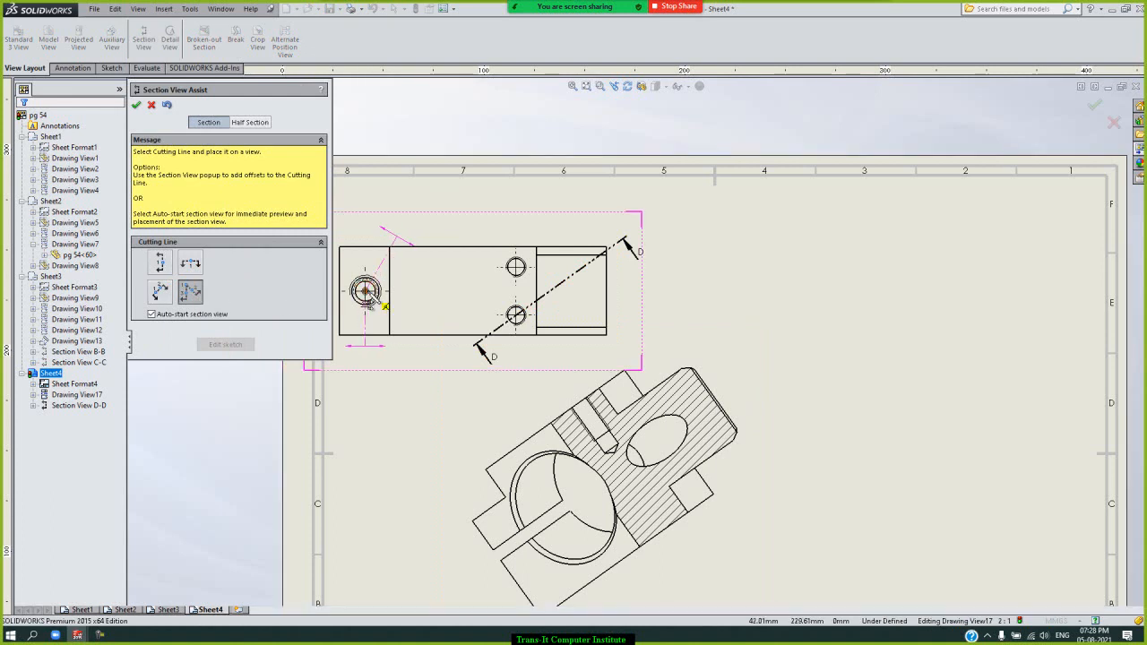
pyautogui.click(365, 290)
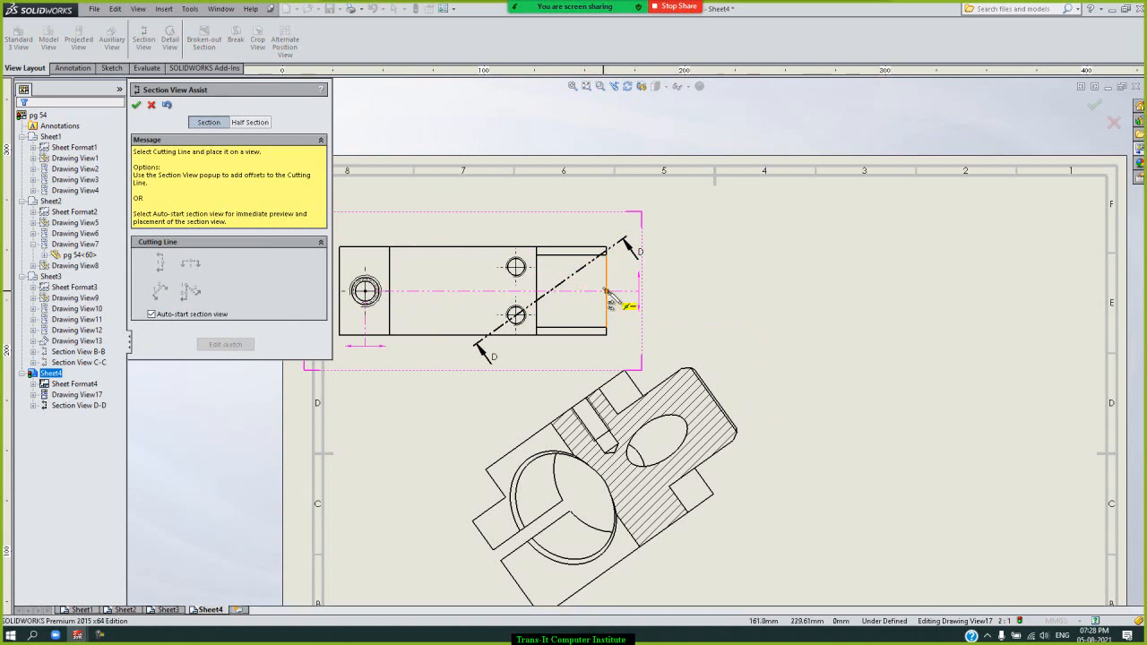
pyautogui.click(369, 357)
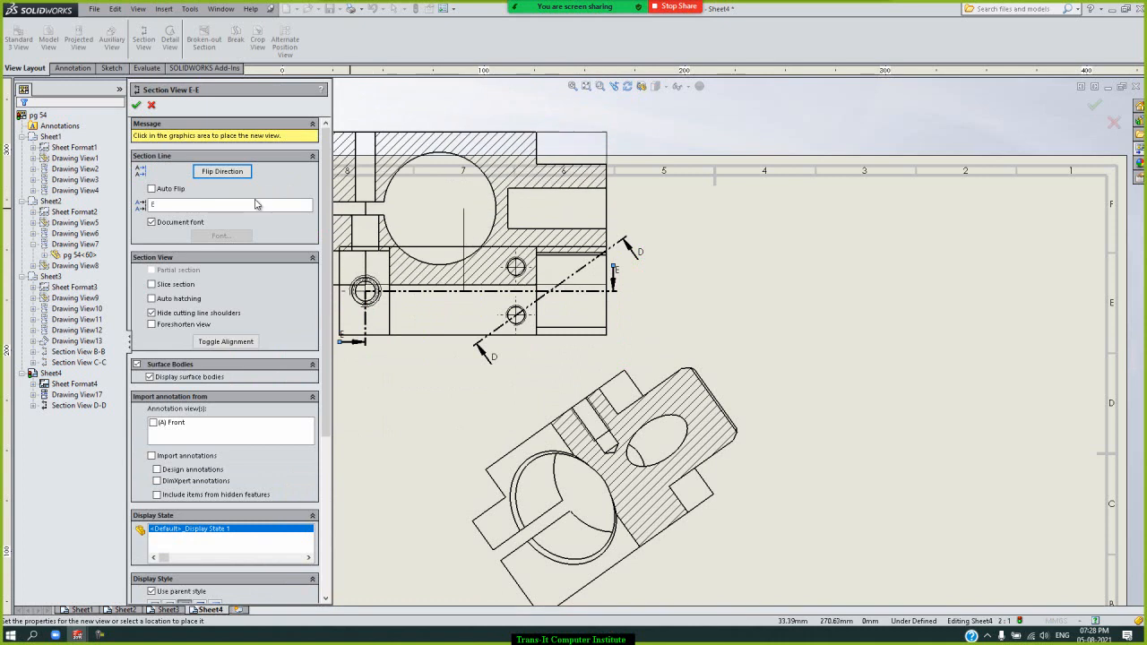
# Flip the aligned section's viewing direction and place the section view below section D-D, in line with the top view
pyautogui.click(224, 175)
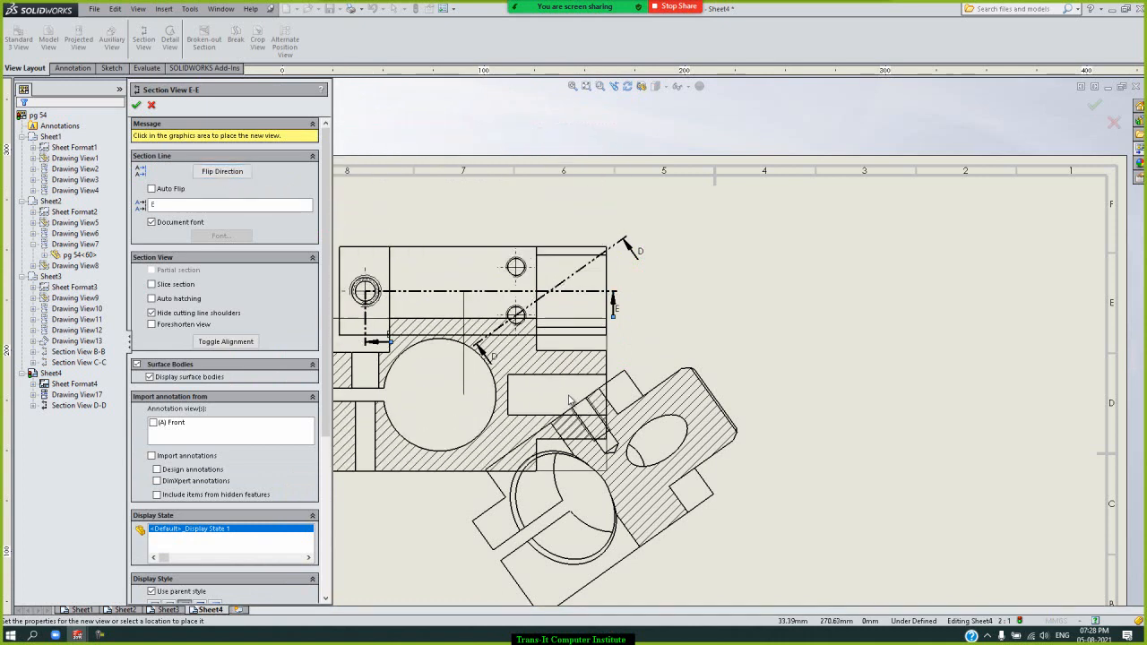
pyautogui.scroll(1, 568, 437)
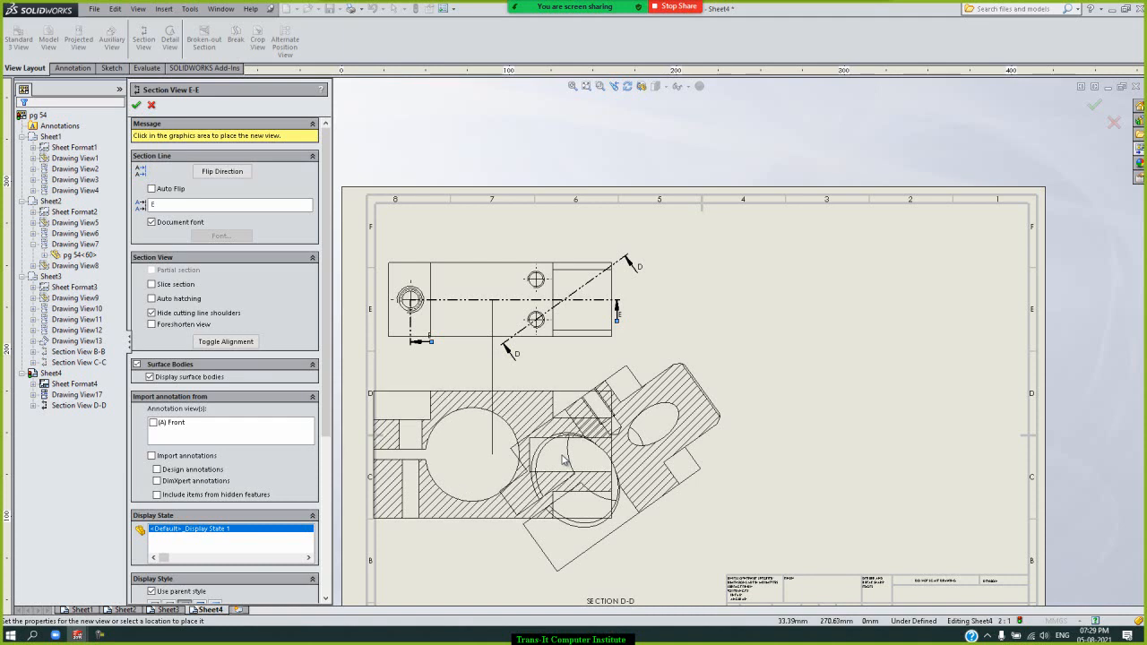
pyautogui.scroll(2, 563, 459)
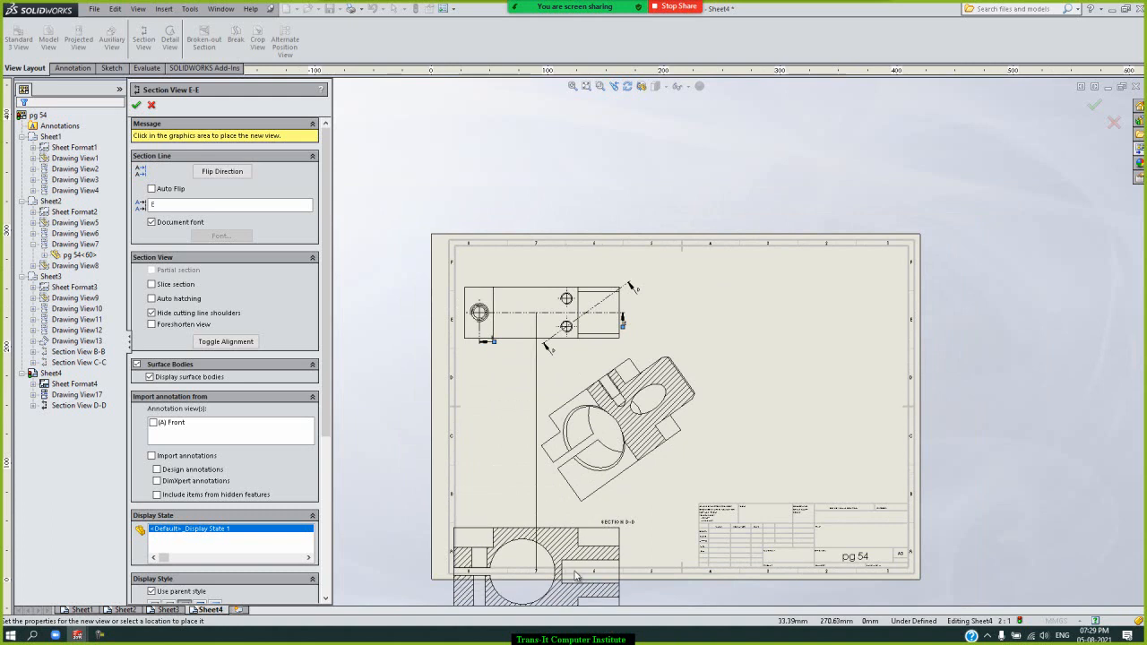
pyautogui.click(581, 550)
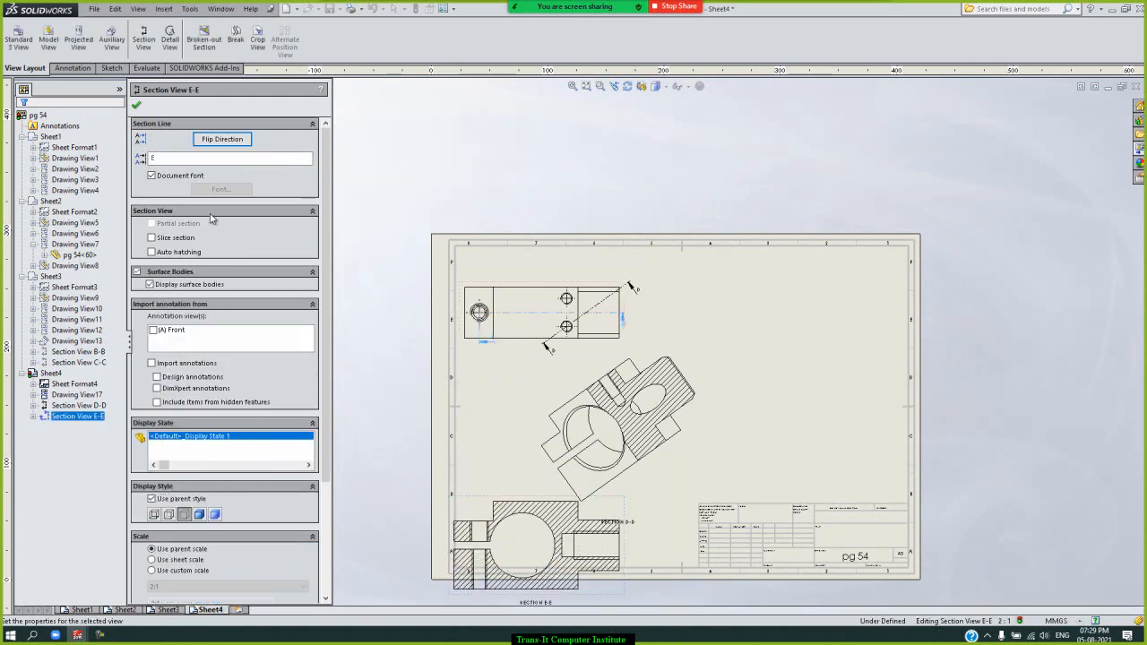
pyautogui.click(136, 108)
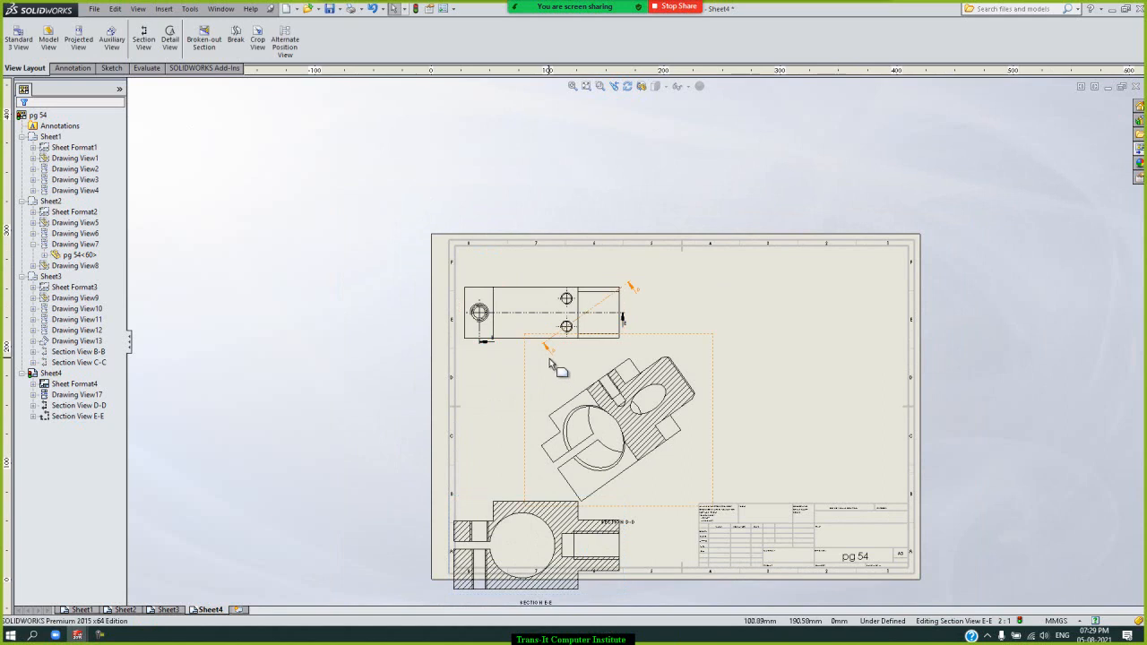
pyautogui.scroll(2, 556, 356)
pyautogui.scroll(-2, 566, 361)
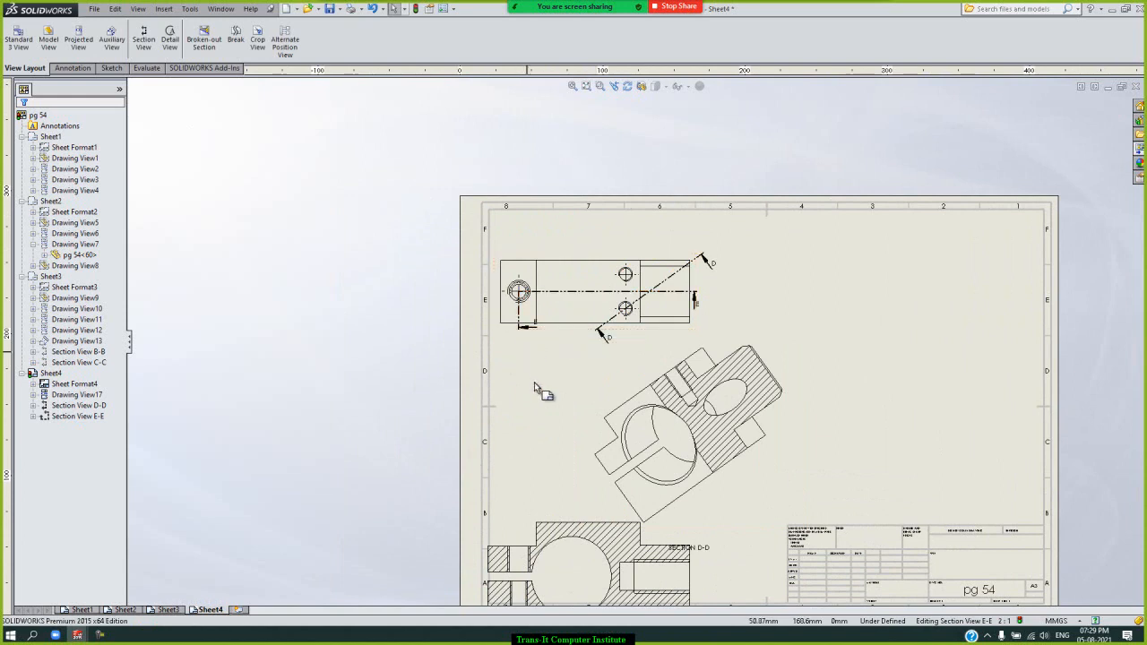
pyautogui.scroll(1, 533, 378)
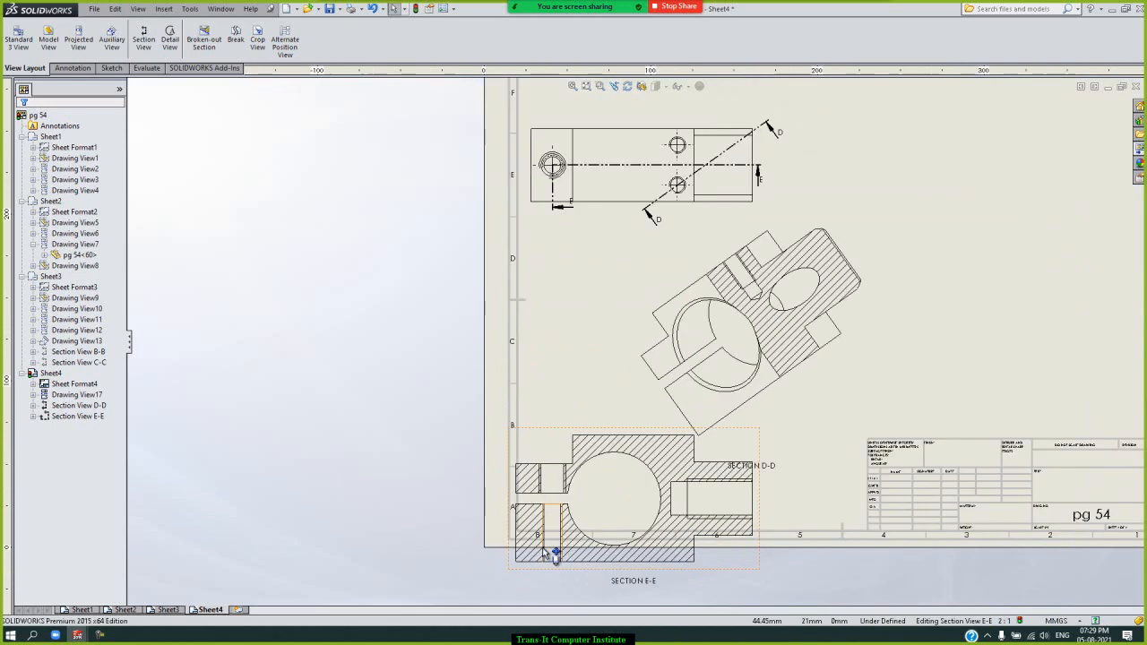
pyautogui.scroll(-2, 545, 550)
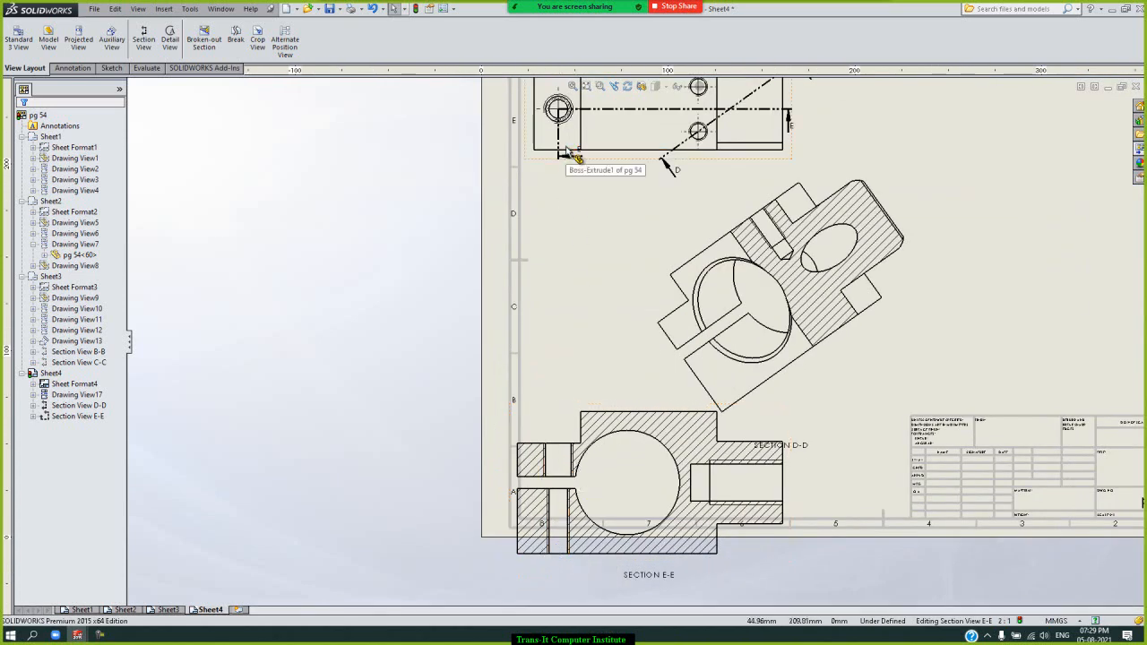
pyautogui.click(153, 46)
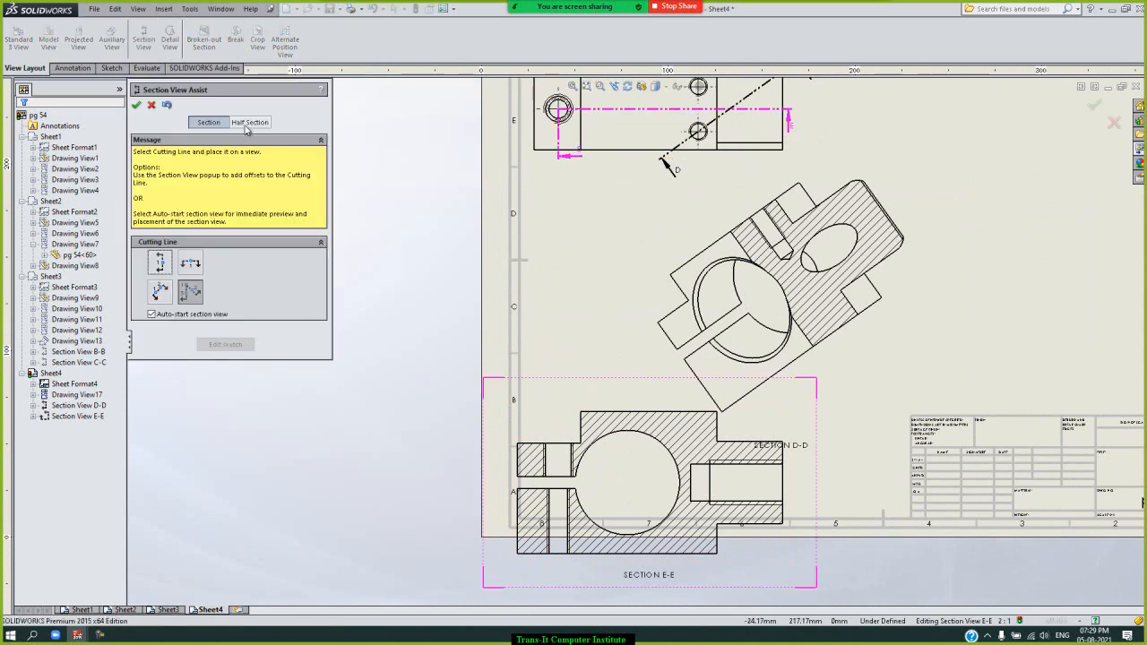
pyautogui.click(247, 122)
pyautogui.click(162, 194)
pyautogui.scroll(2, 637, 339)
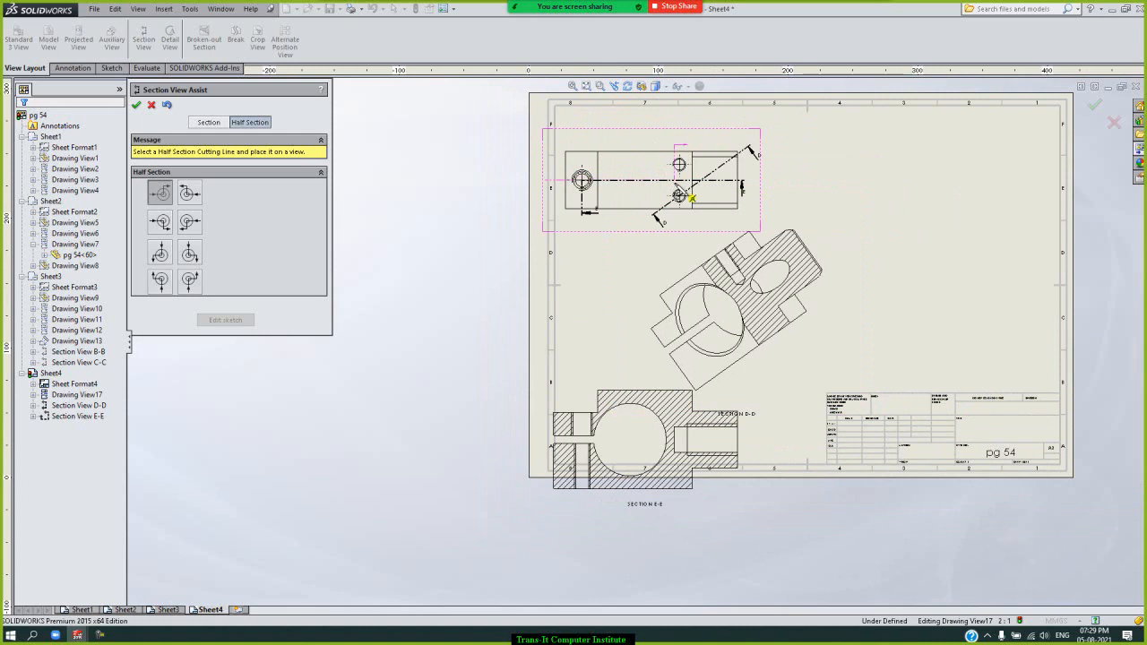
pyautogui.click(681, 167)
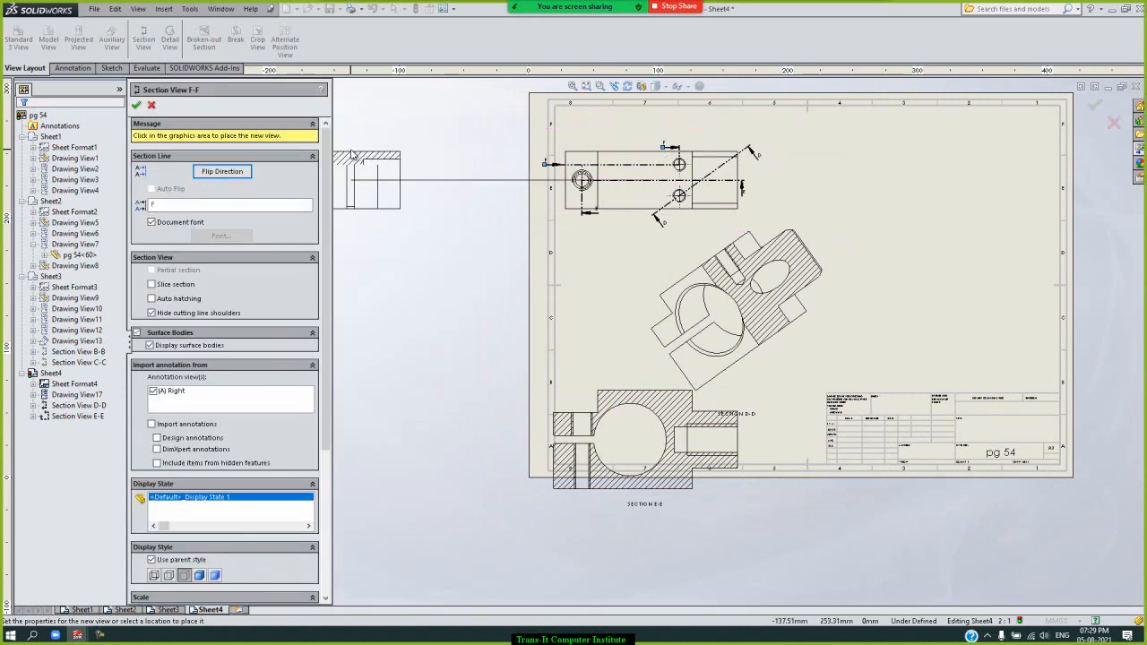
pyautogui.click(151, 106)
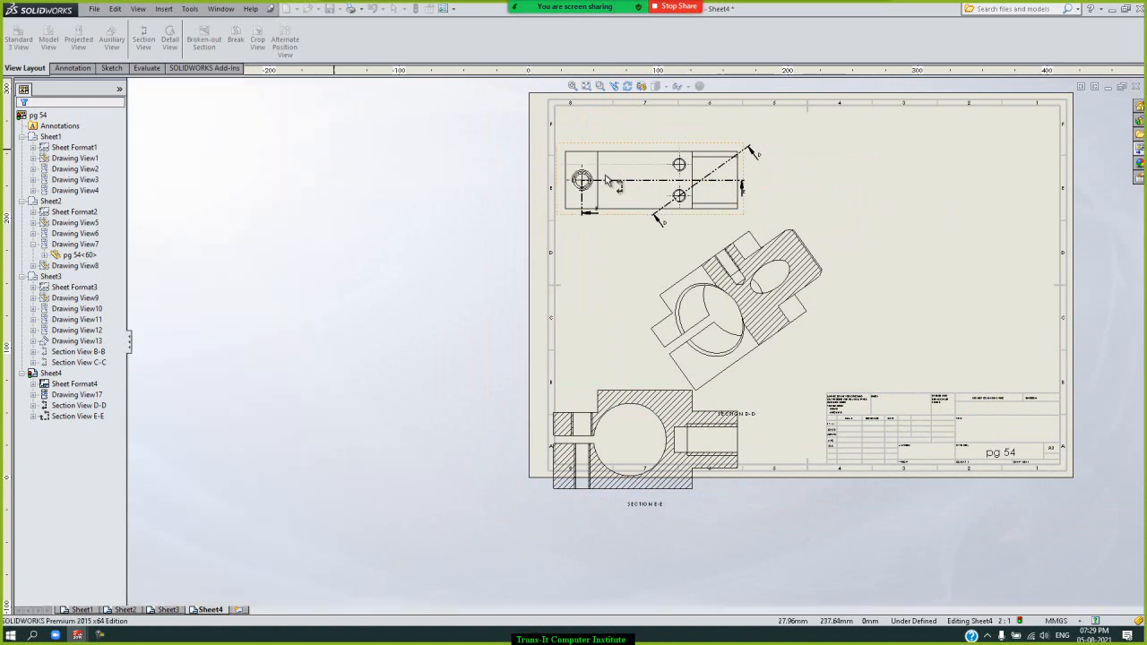
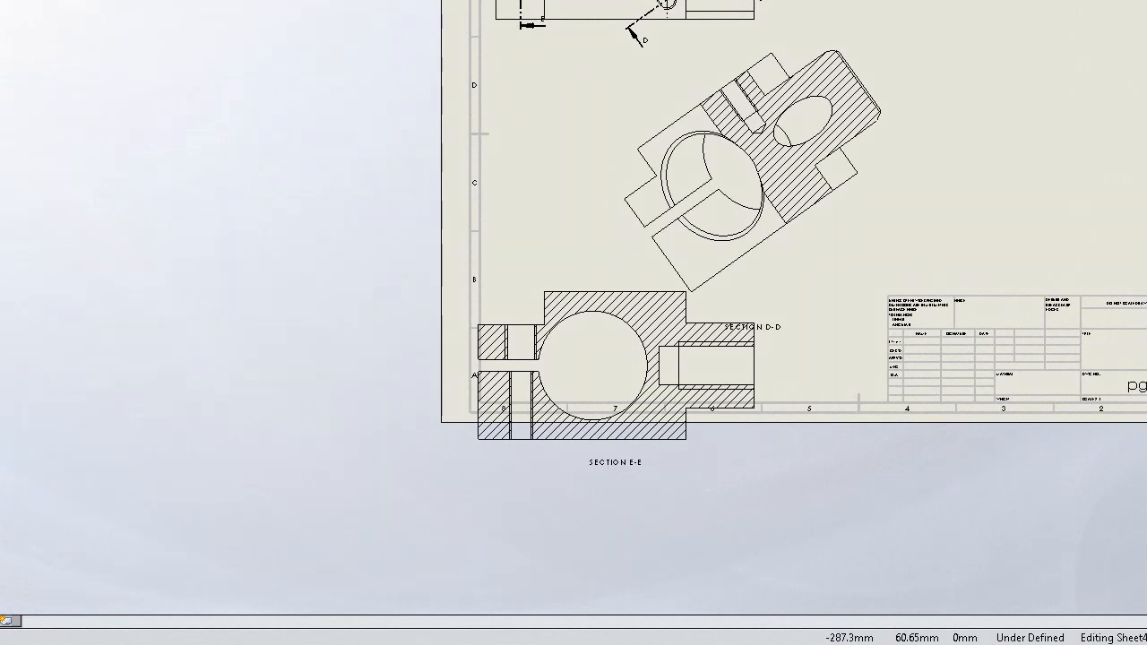
# Set the scale of Sheet4 to 1:1 in its sheet properties
pyautogui.rightClick(84, 364)
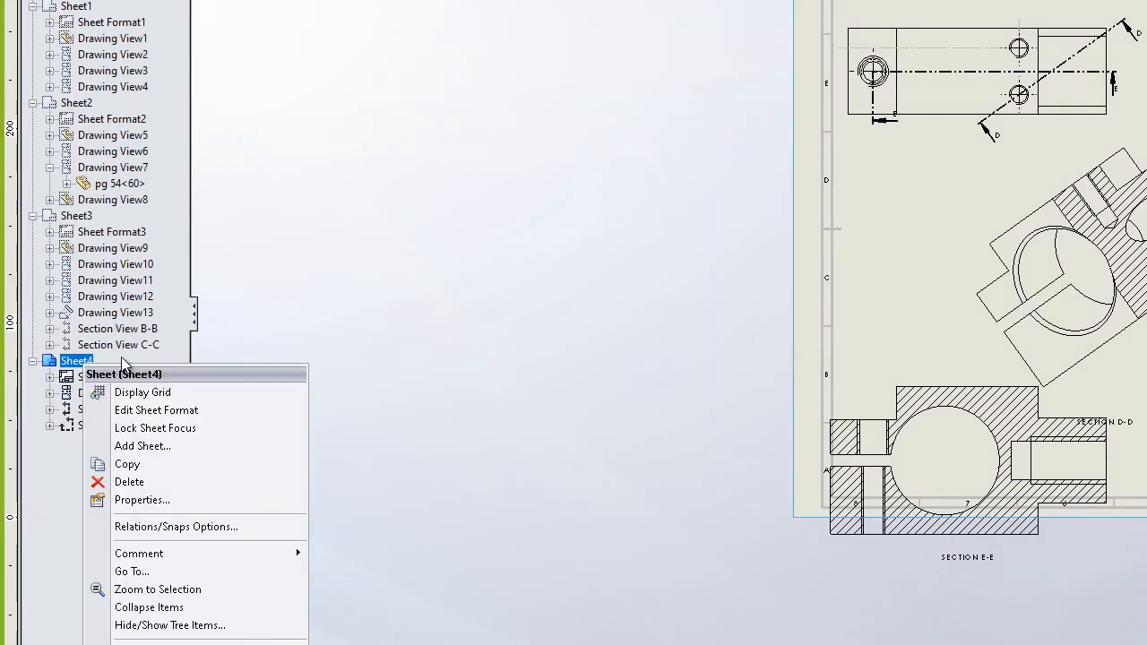
pyautogui.click(177, 501)
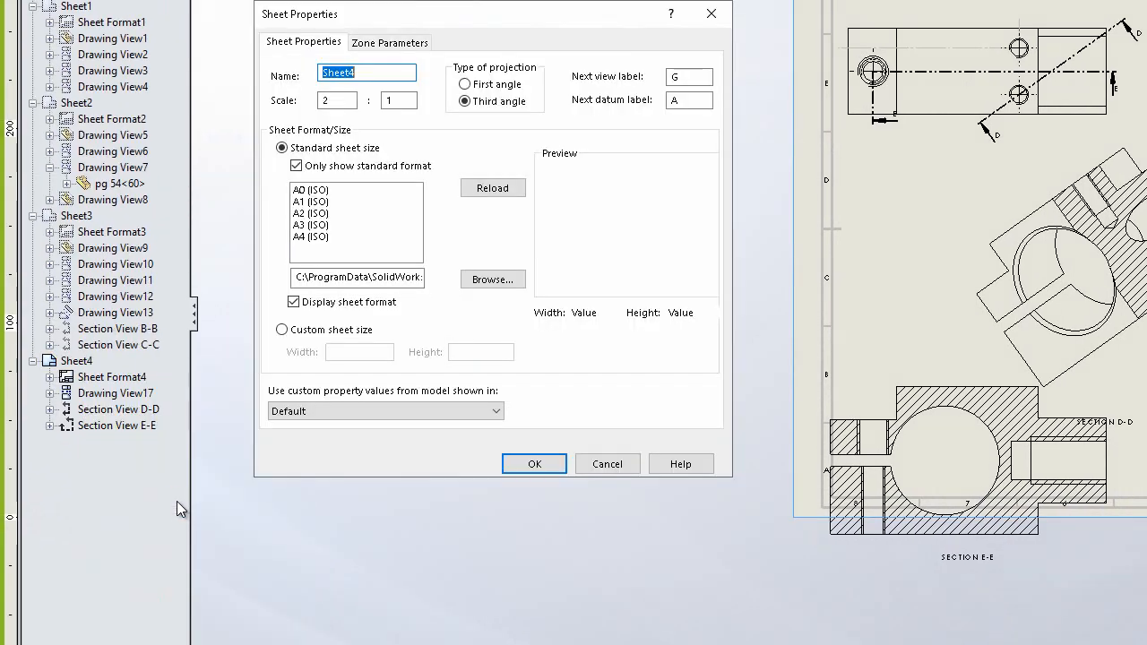
pyautogui.doubleClick(331, 99)
pyautogui.write('1')
pyautogui.press('Return')
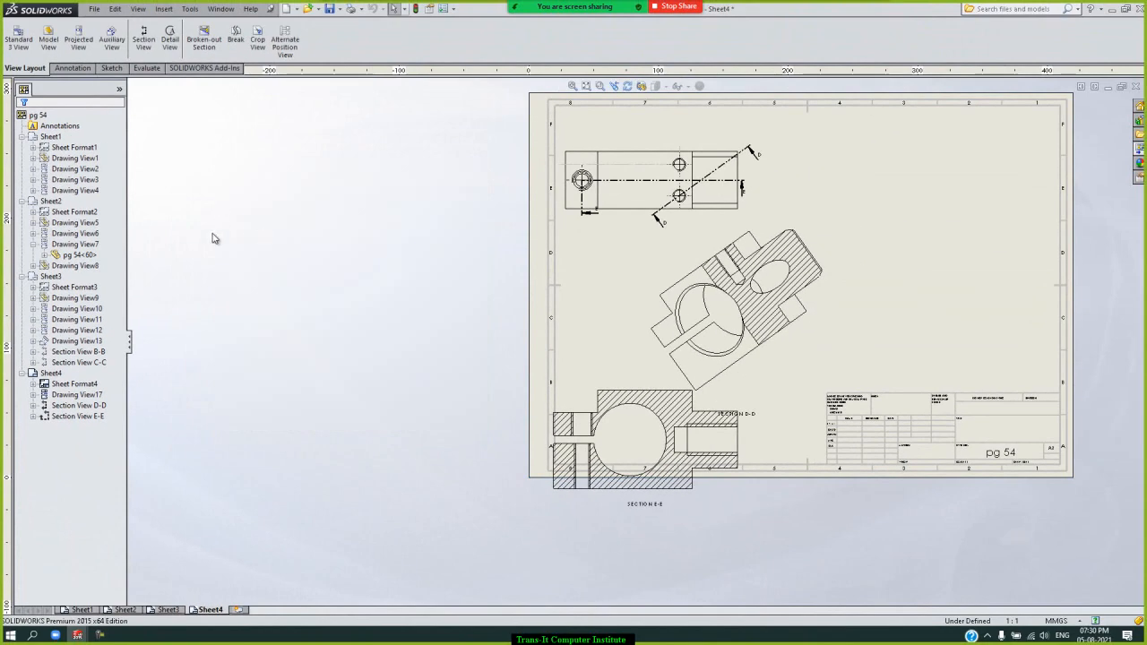
pyautogui.click(563, 265)
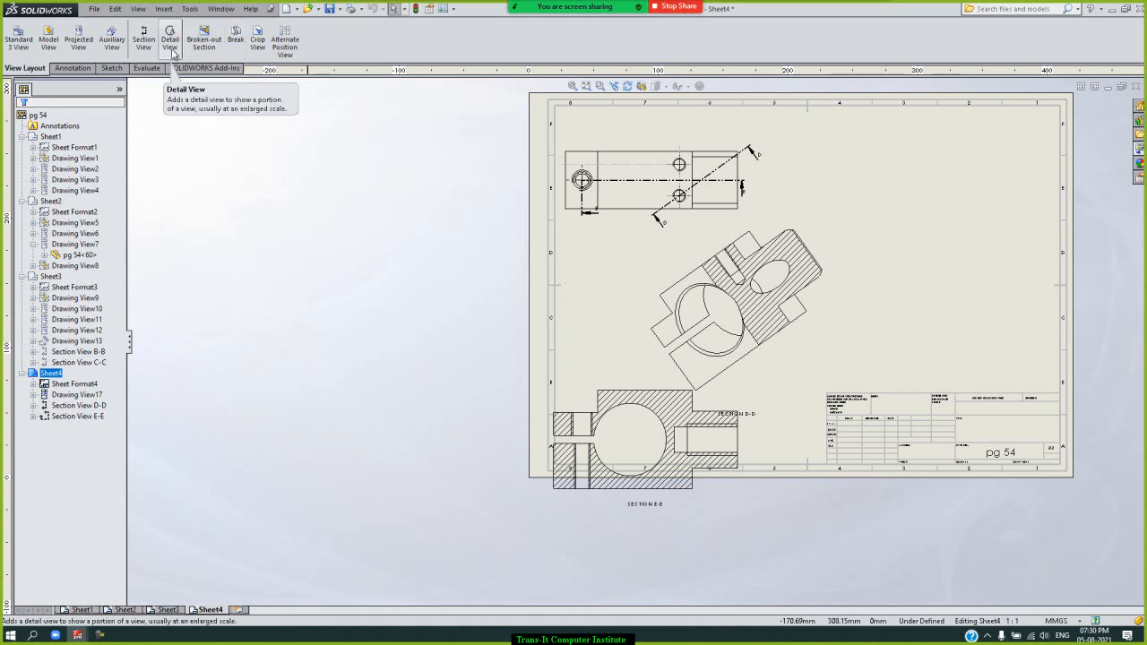
# Create a half section of the top view with its corner midway between the two small holes, and place it to the right of that view
pyautogui.click(143, 40)
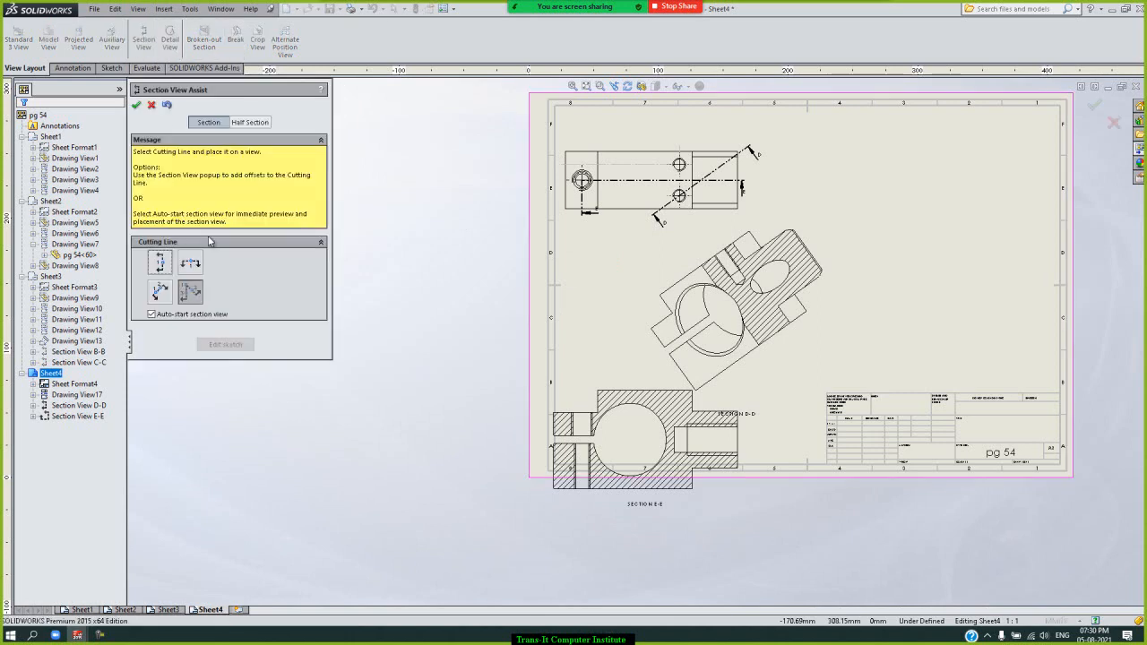
pyautogui.click(250, 123)
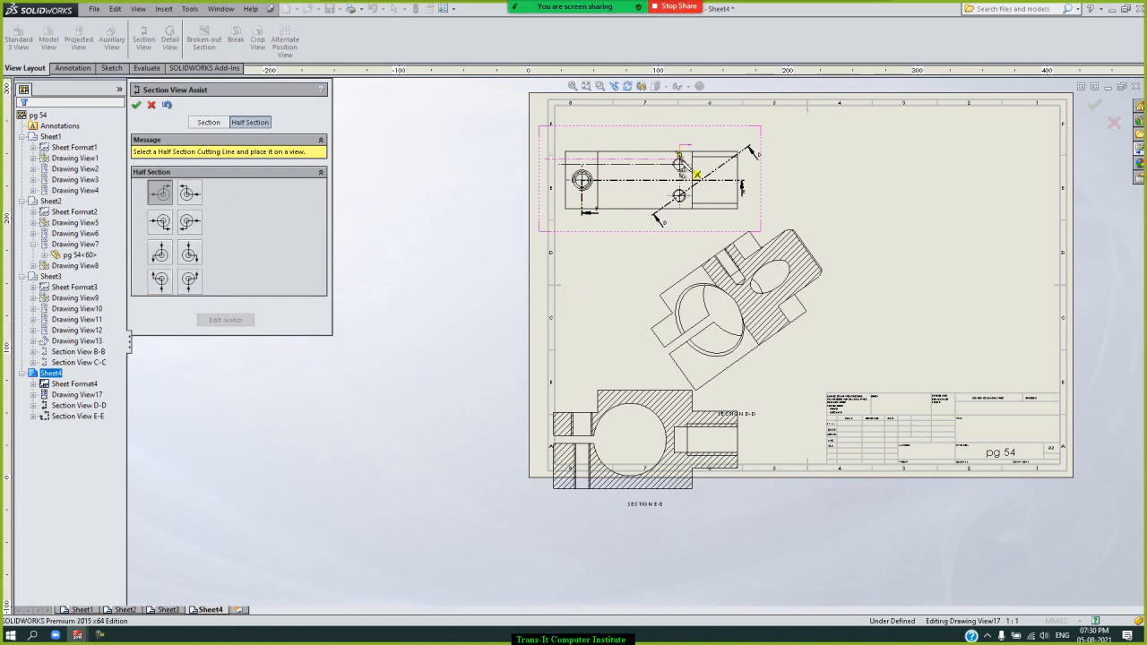
pyautogui.scroll(3, 683, 172)
pyautogui.scroll(-5, 667, 273)
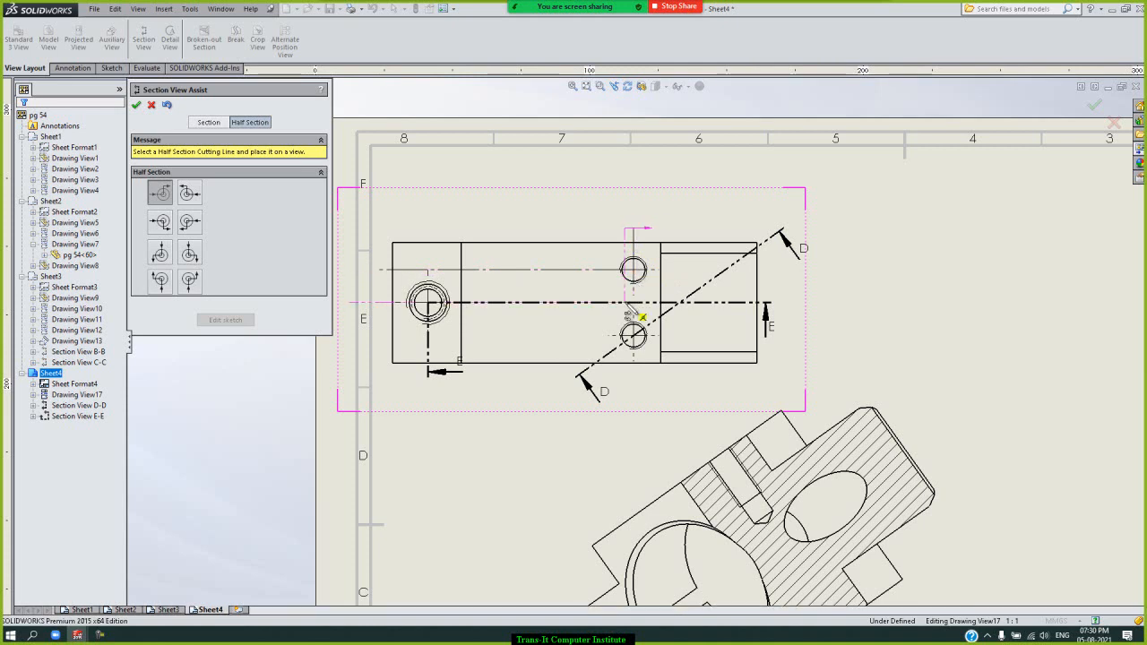
pyautogui.click(636, 305)
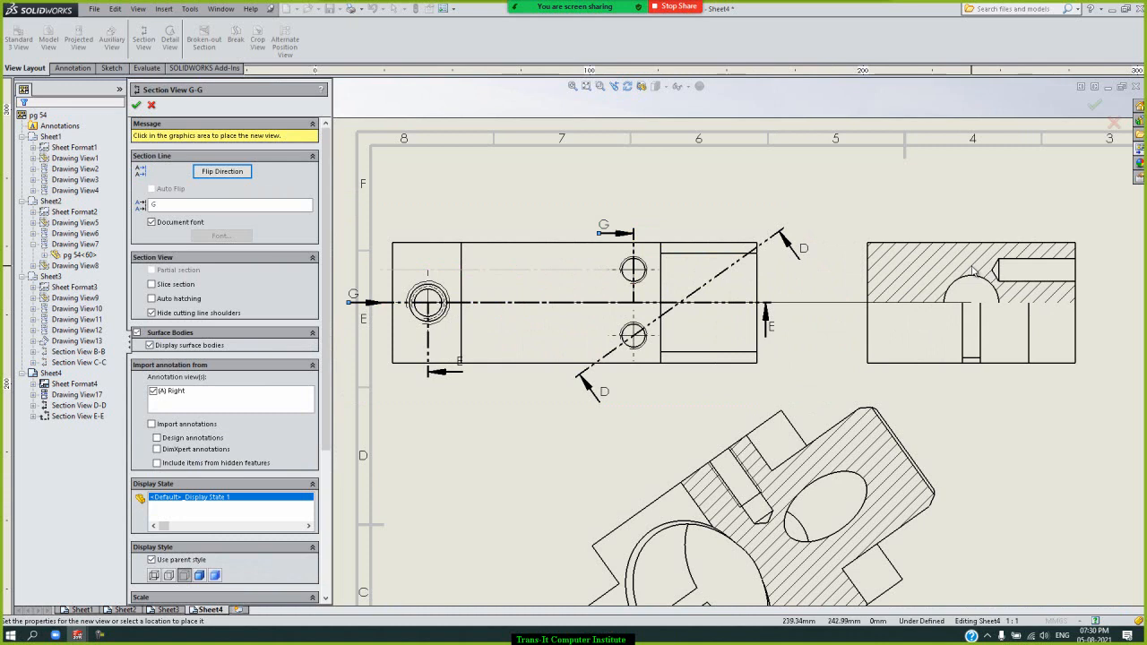
pyautogui.click(972, 270)
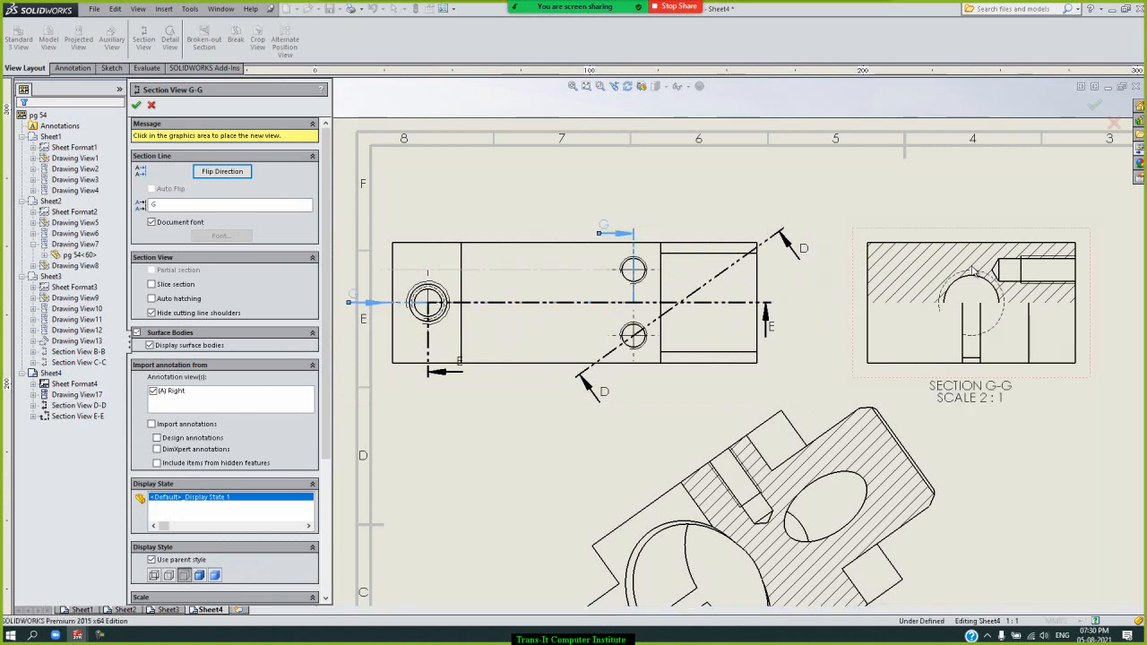
# Accept the half section view and set the scale of Sheet4 to 1:2 in its sheet properties
pyautogui.click(136, 104)
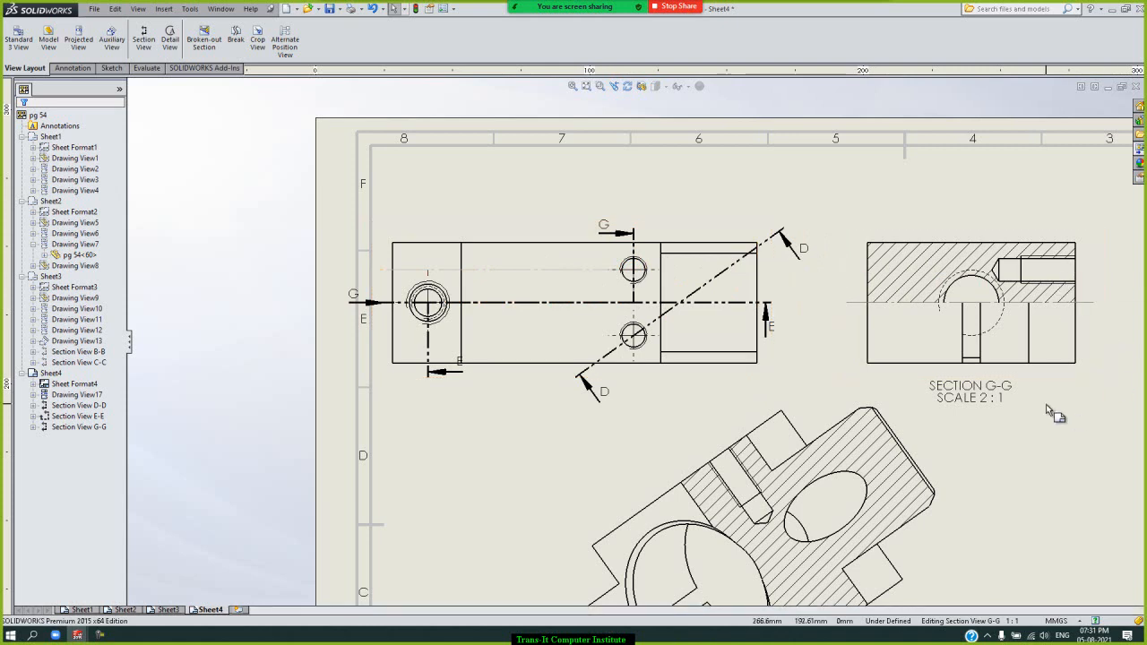
pyautogui.scroll(5, 1031, 397)
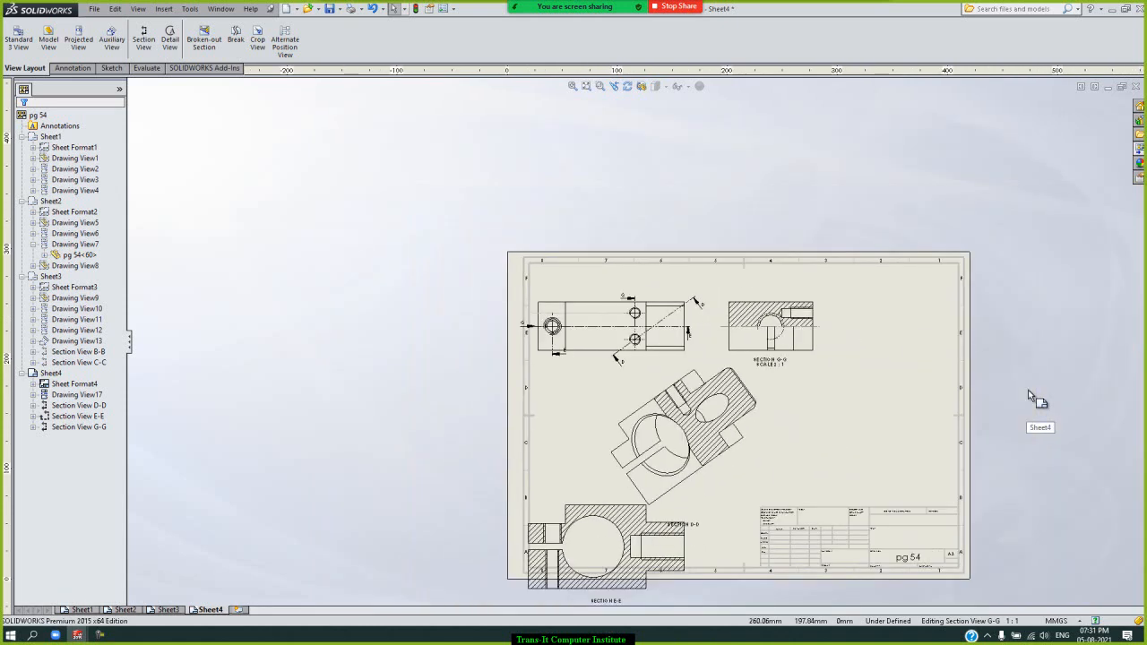
pyautogui.click(59, 383)
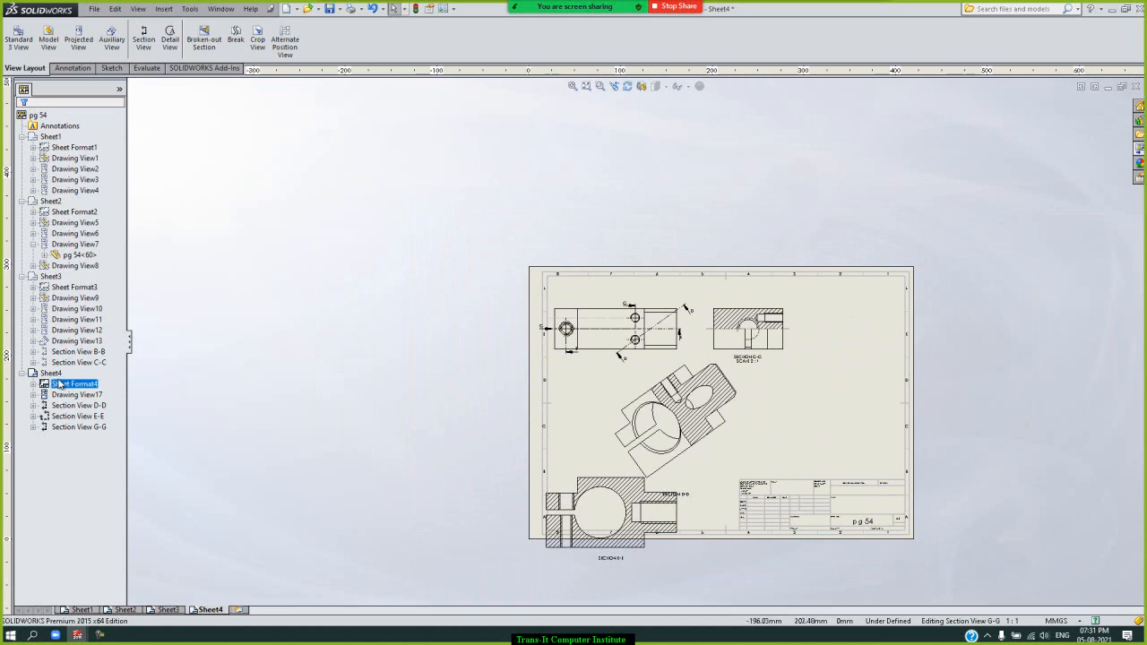
pyautogui.click(50, 372)
pyautogui.rightClick(51, 373)
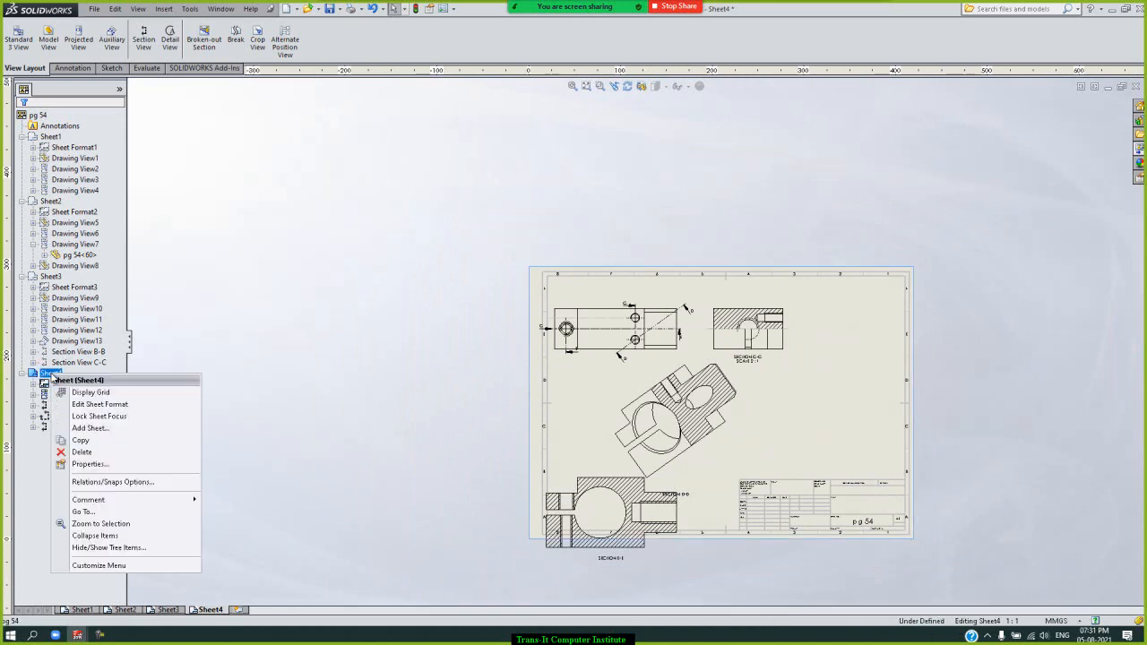
pyautogui.click(131, 465)
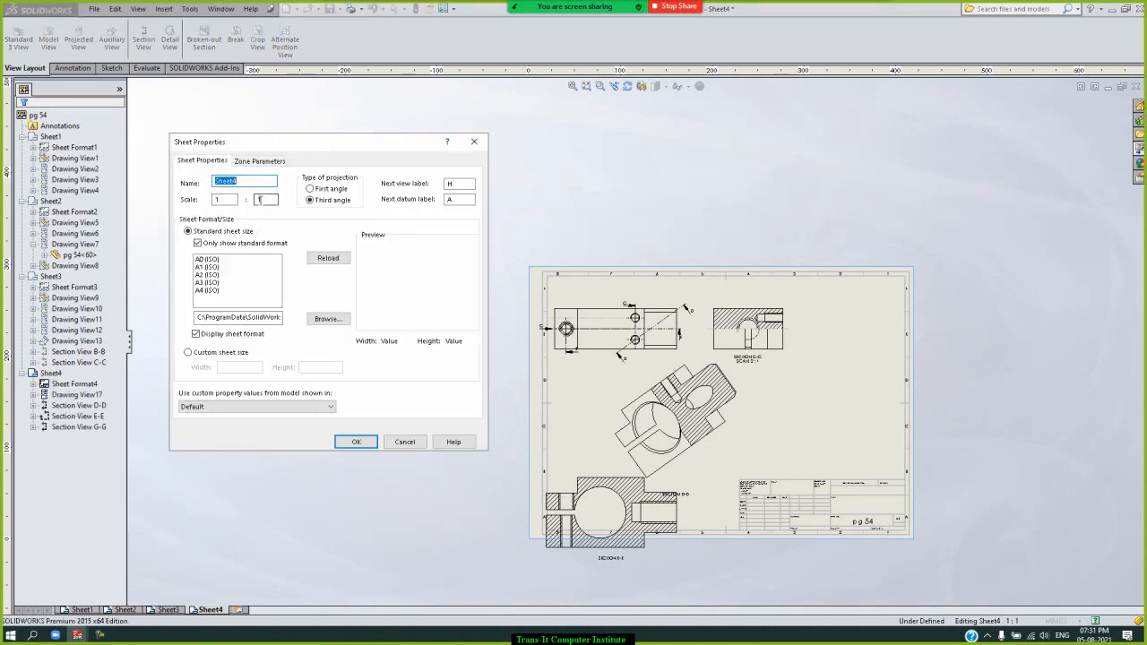
pyautogui.doubleClick(273, 200)
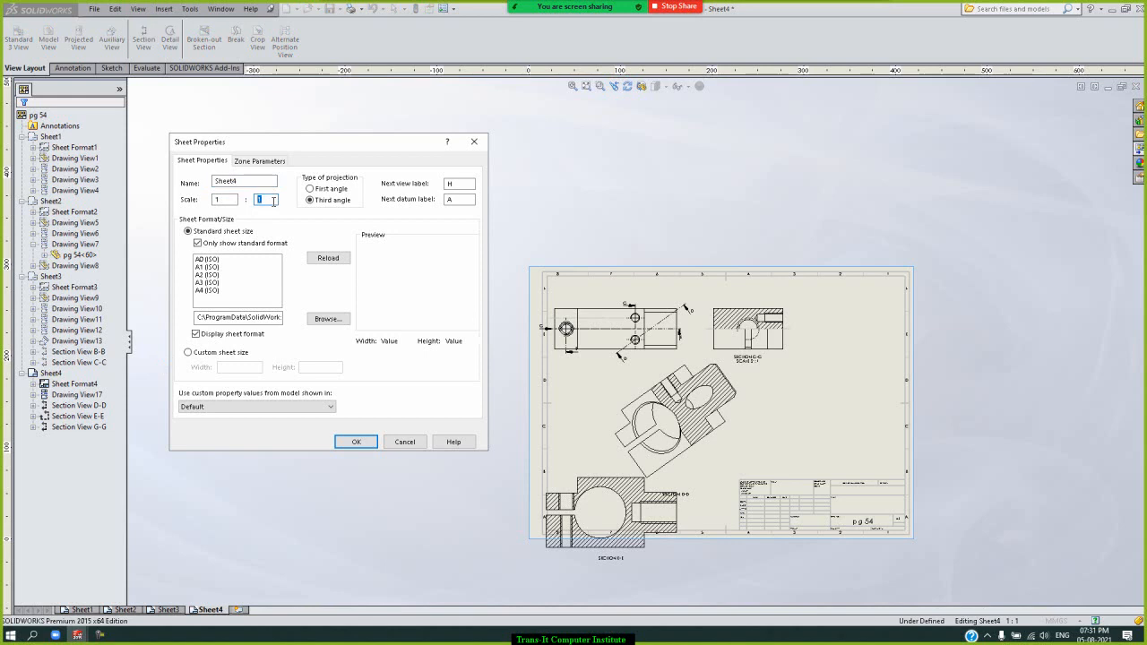
pyautogui.write('2')
pyautogui.press('Return')
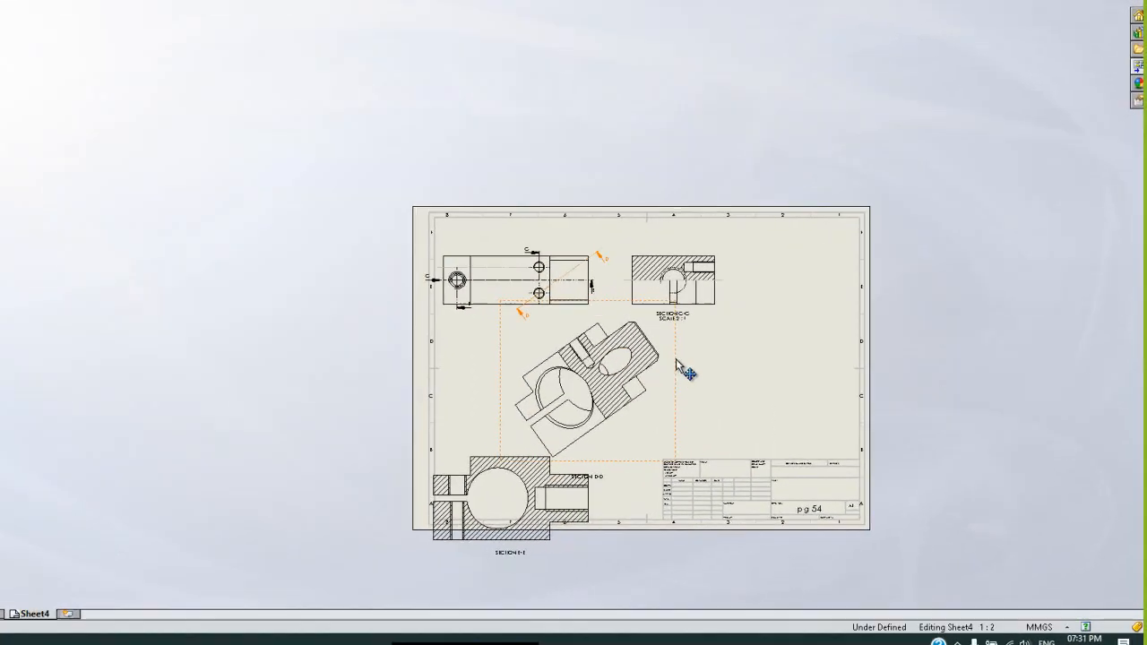
# Shift section view D-D slightly towards the top view along its projection direction
pyautogui.moveTo(676, 361)
pyautogui.mouseDown()
pyautogui.moveTo(807, 357)
pyautogui.moveTo(653, 361)
pyautogui.mouseUp()
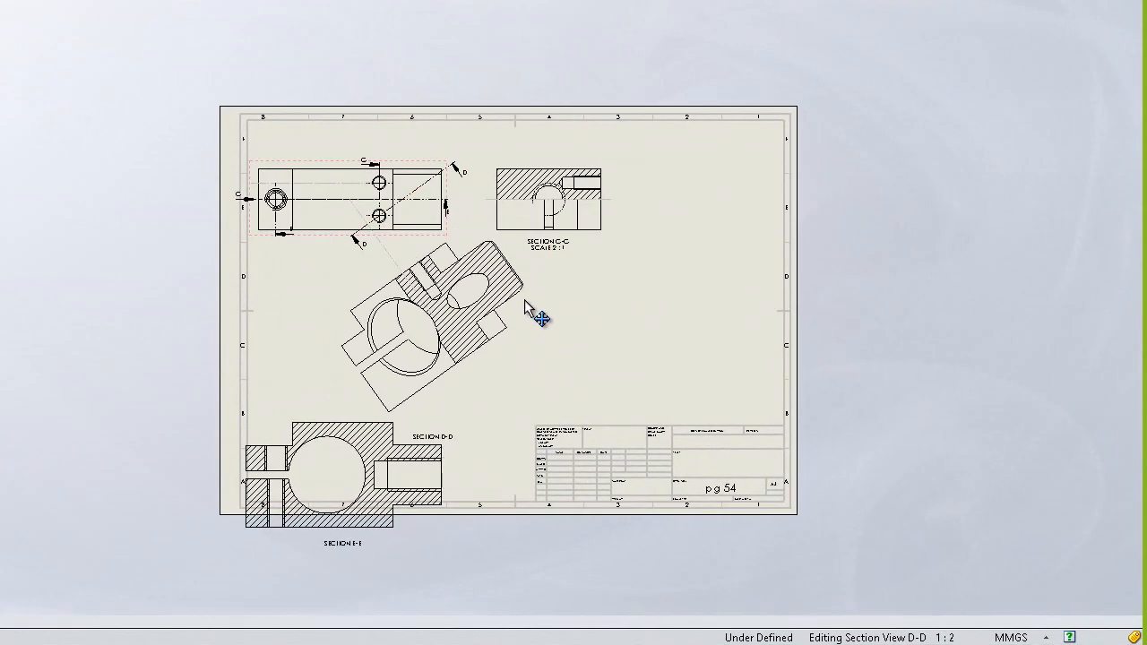
pyautogui.moveTo(538, 314); pyautogui.dragTo(532, 308)
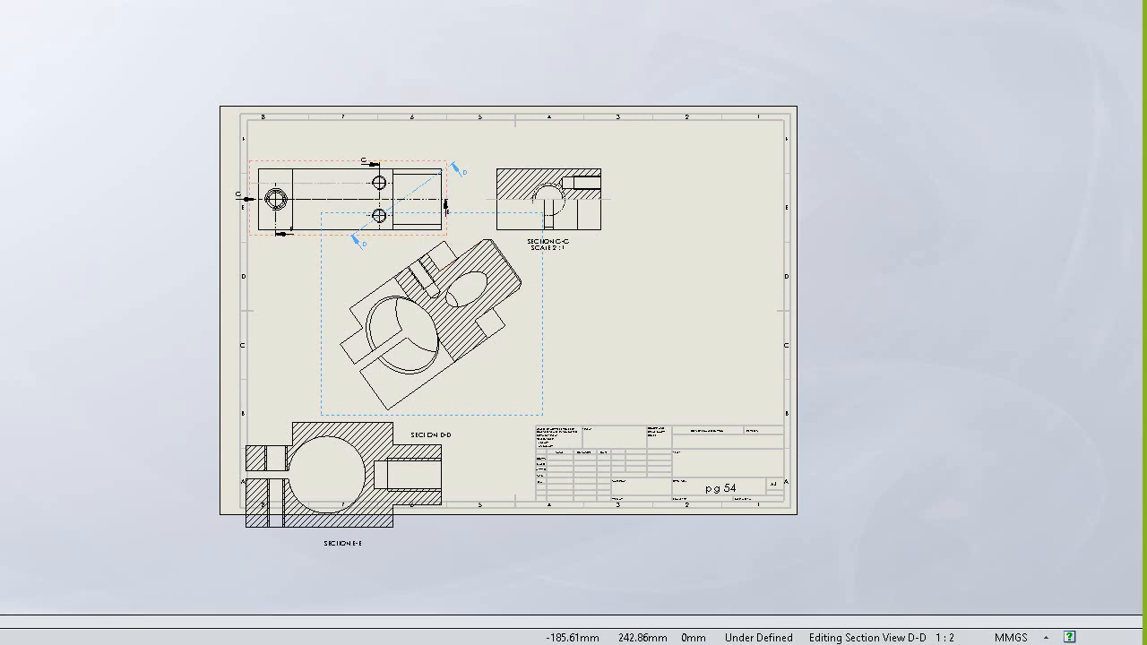
pyautogui.press('Escape')
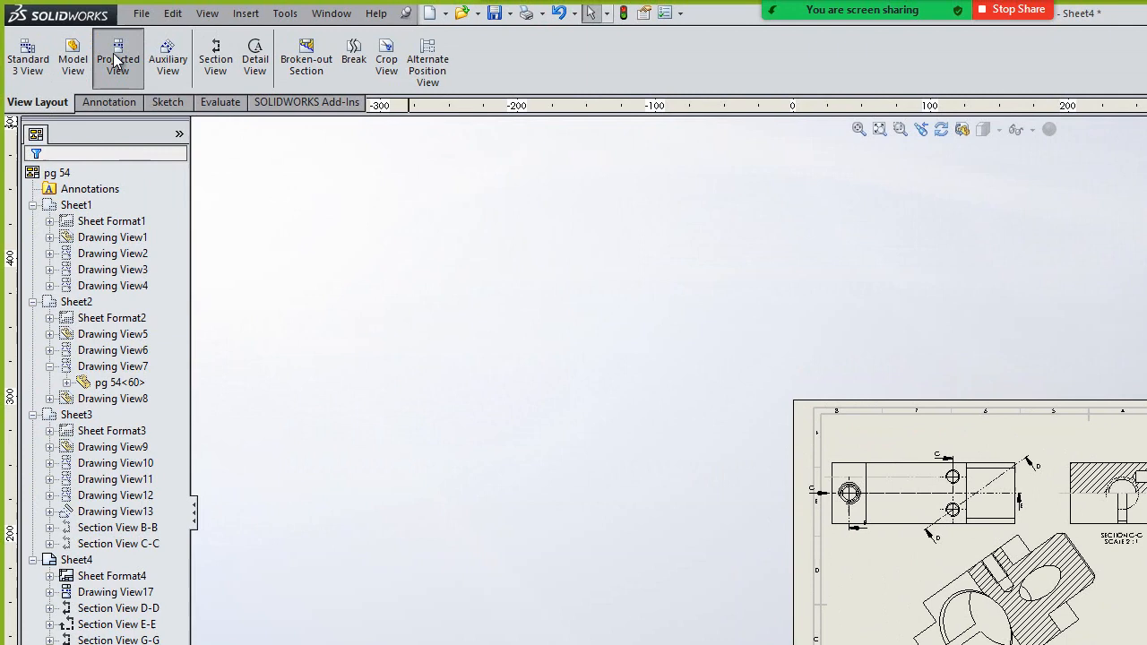
pyautogui.click(118, 59)
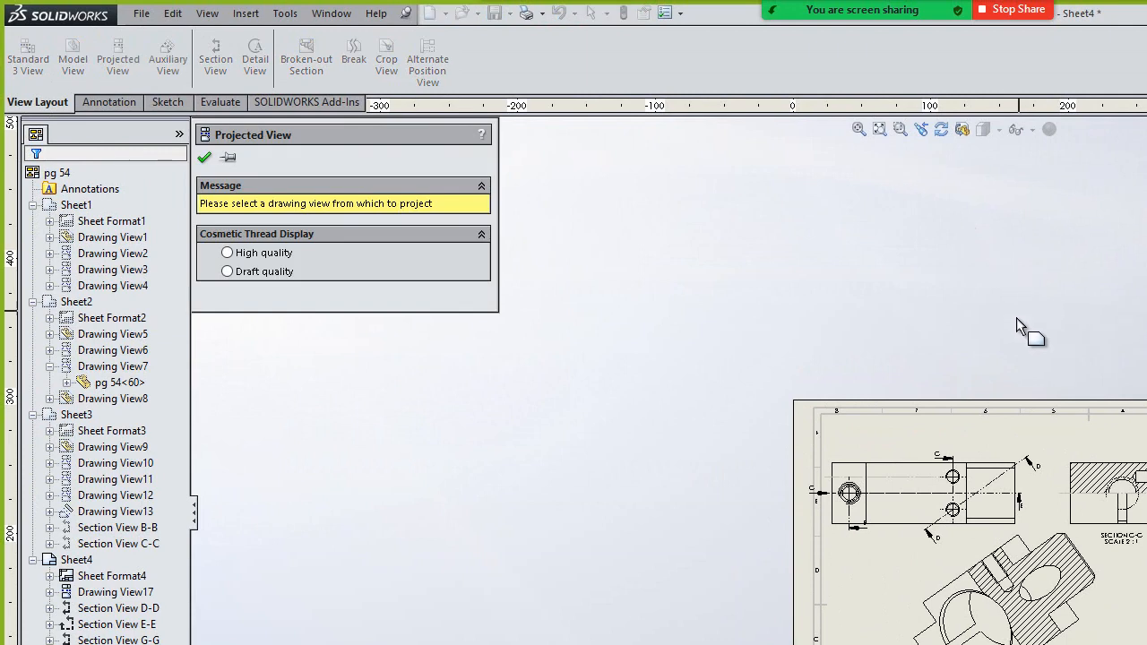
pyautogui.click(916, 529)
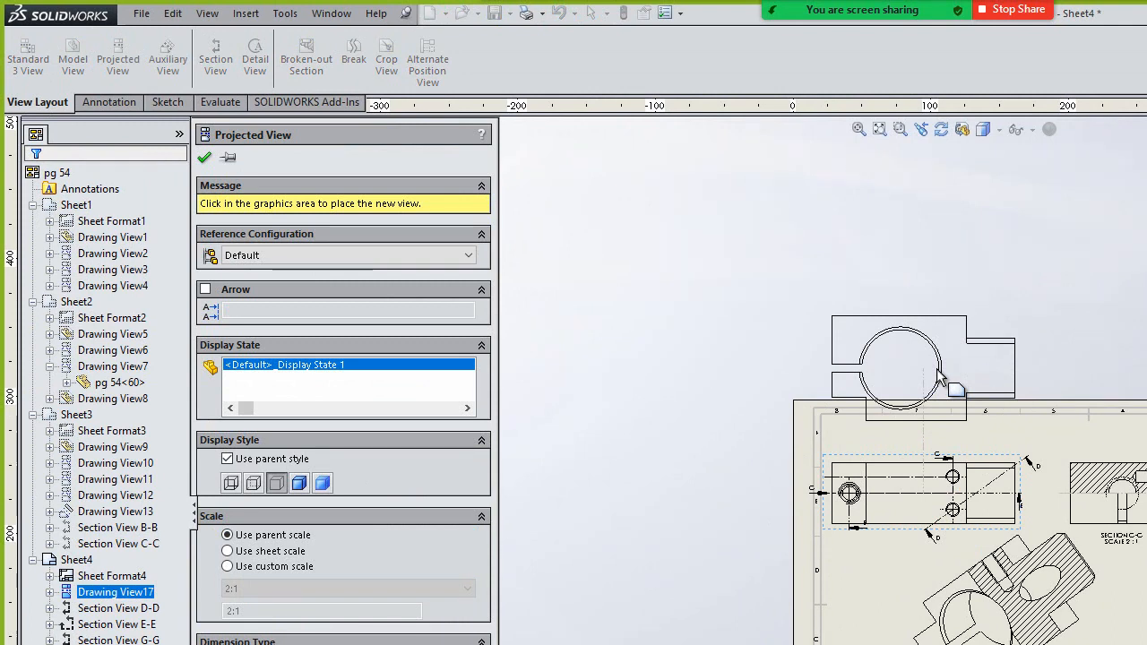
pyautogui.click(205, 160)
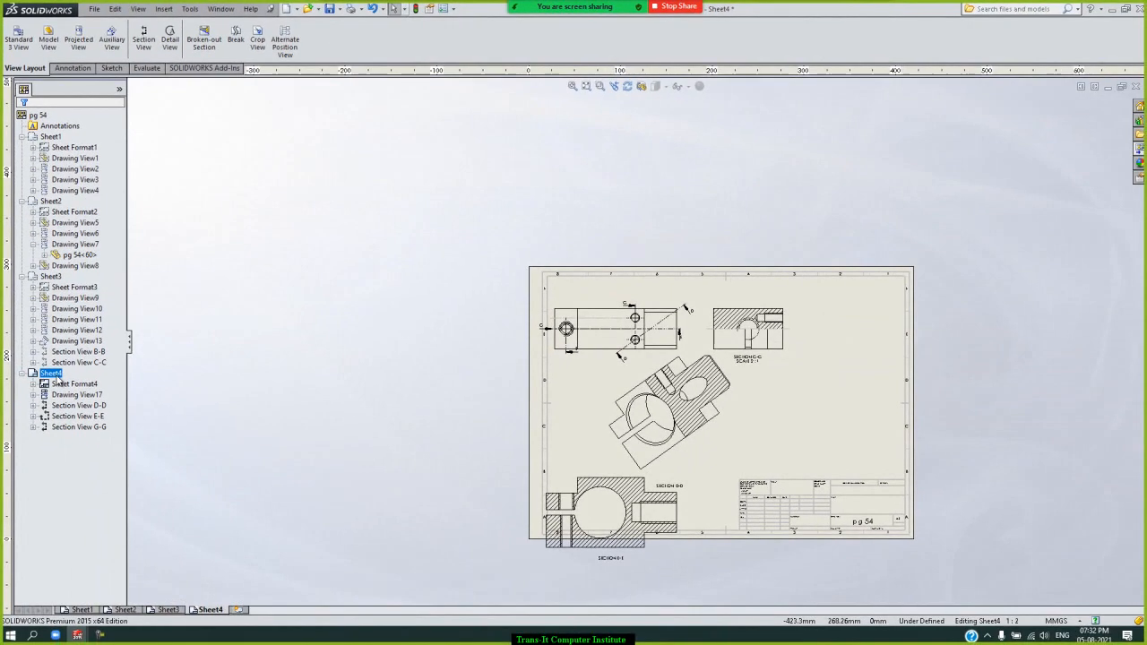
# Check the scale settings in the sheet properties of Sheet4 without changing anything
pyautogui.rightClick(76, 559)
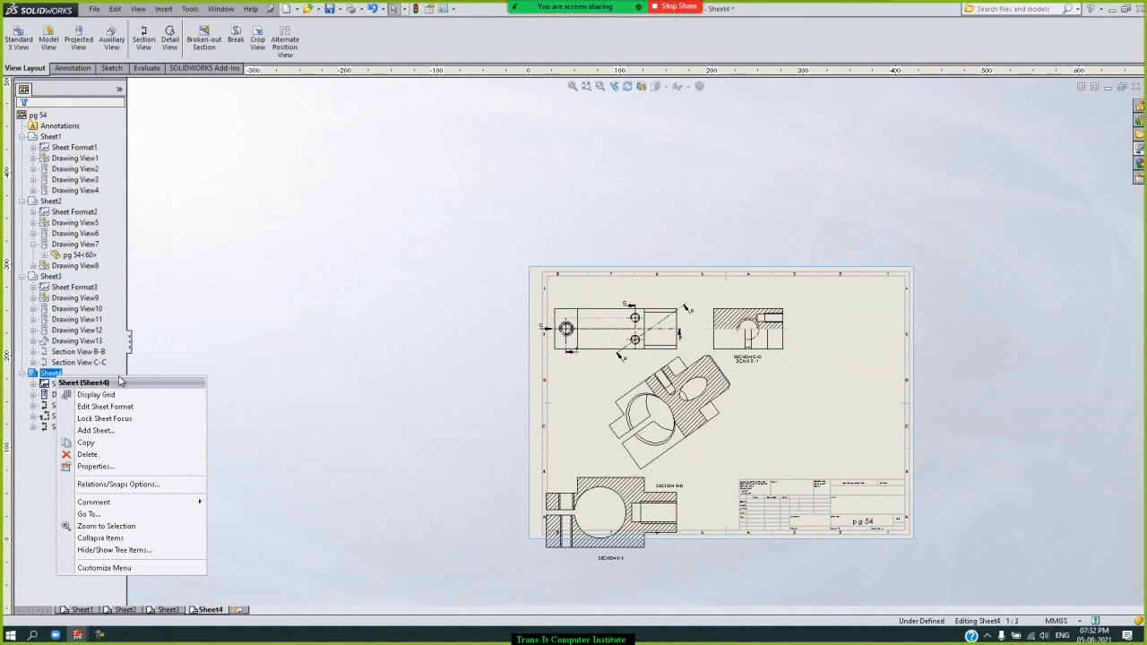
pyautogui.click(95, 465)
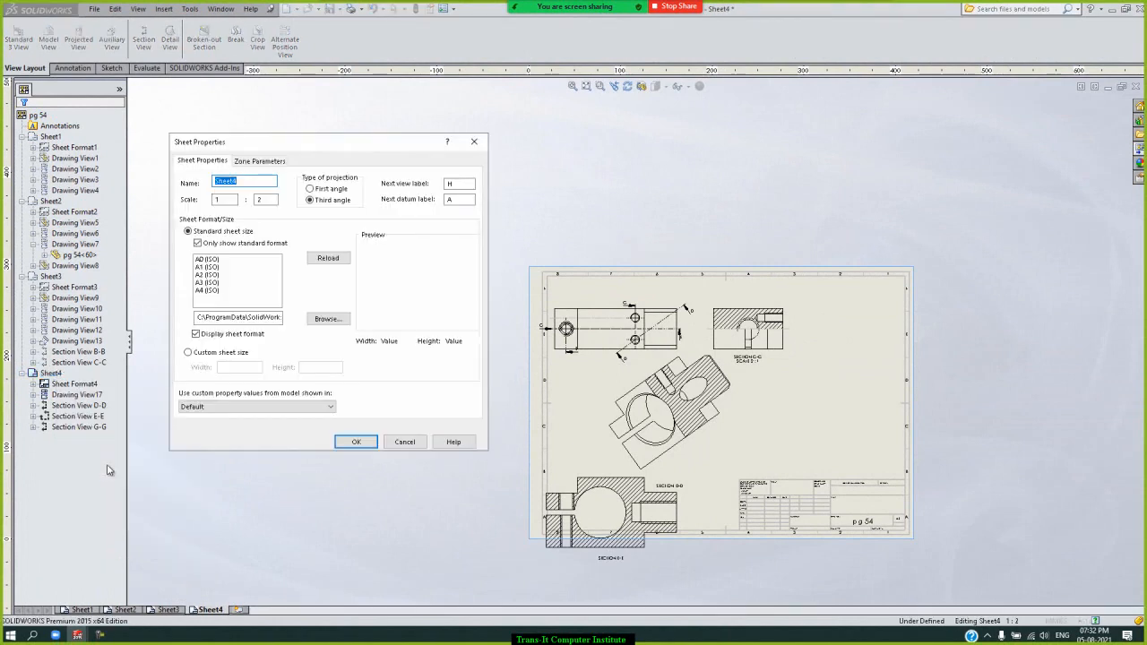
pyautogui.click(405, 442)
# Make the top view on Sheet4 use the sheet scale and accept the view's properties
pyautogui.scroll(2, 617, 312)
pyautogui.scroll(2, 618, 311)
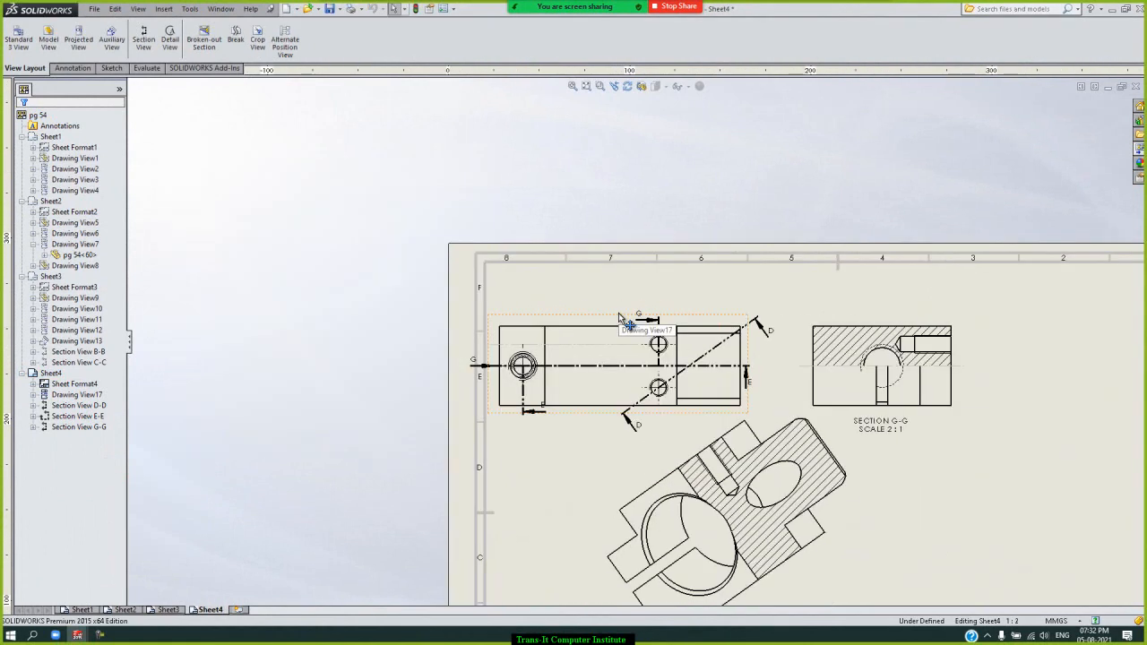
pyautogui.rightClick(618, 317)
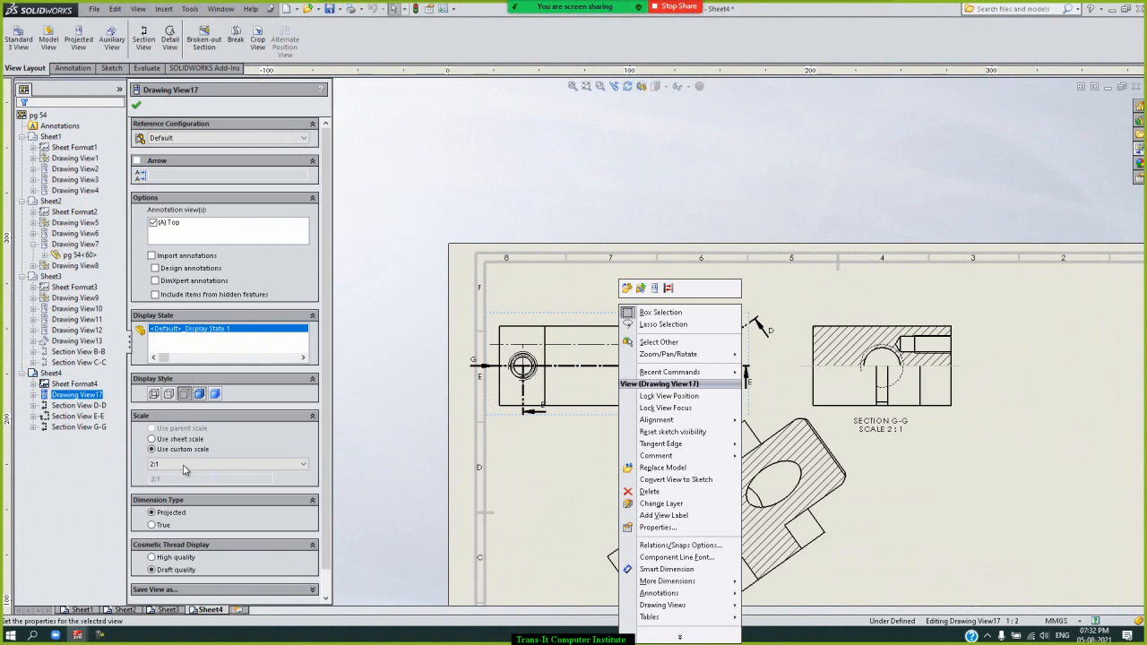
pyautogui.press('Escape')
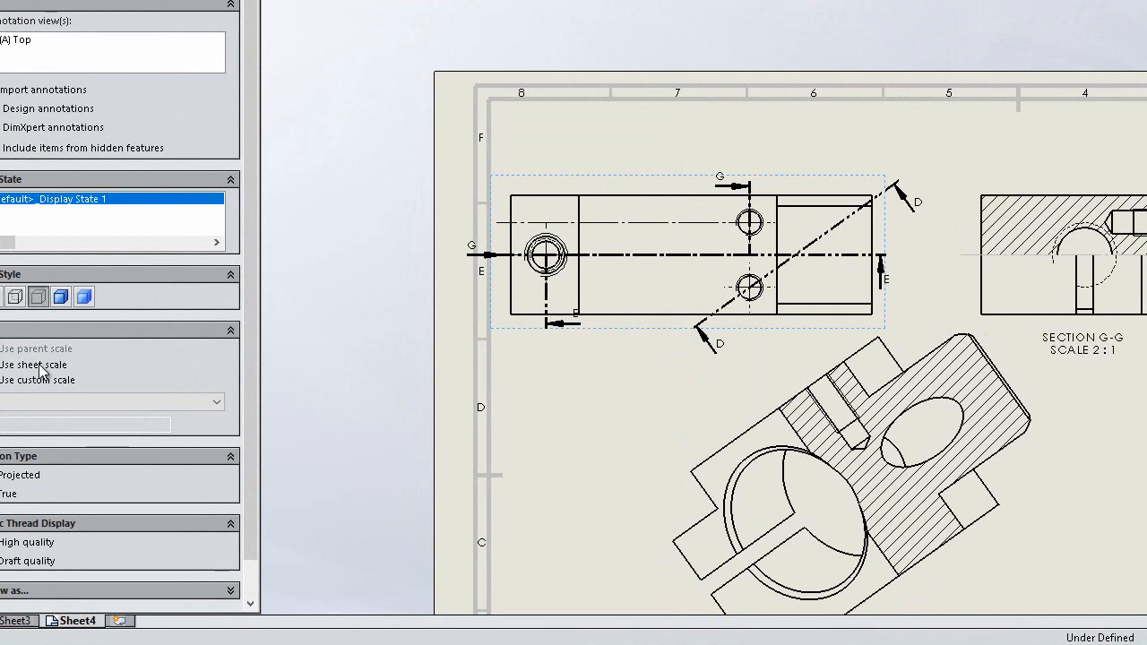
pyautogui.click(36, 366)
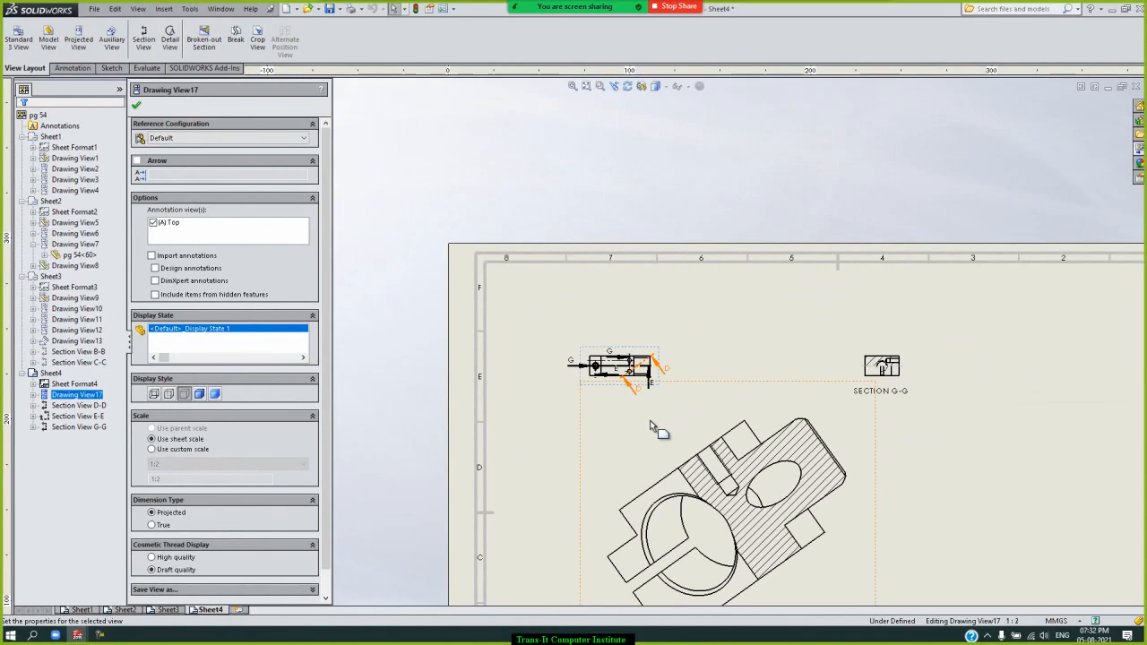
pyautogui.scroll(4, 745, 346)
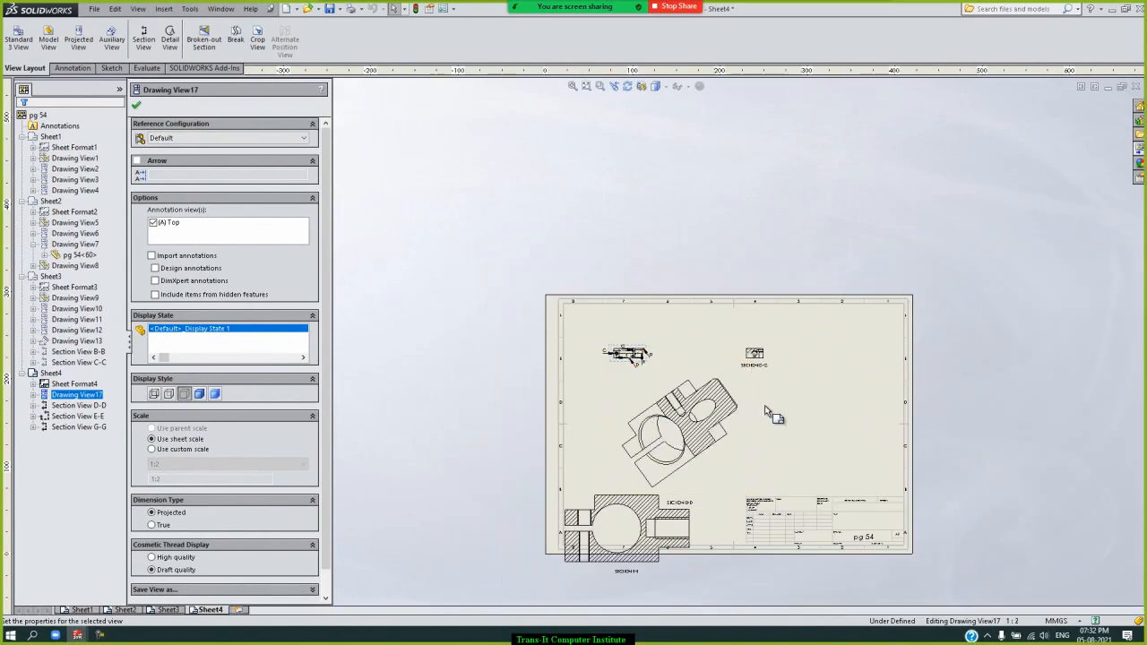
pyautogui.scroll(-3, 763, 369)
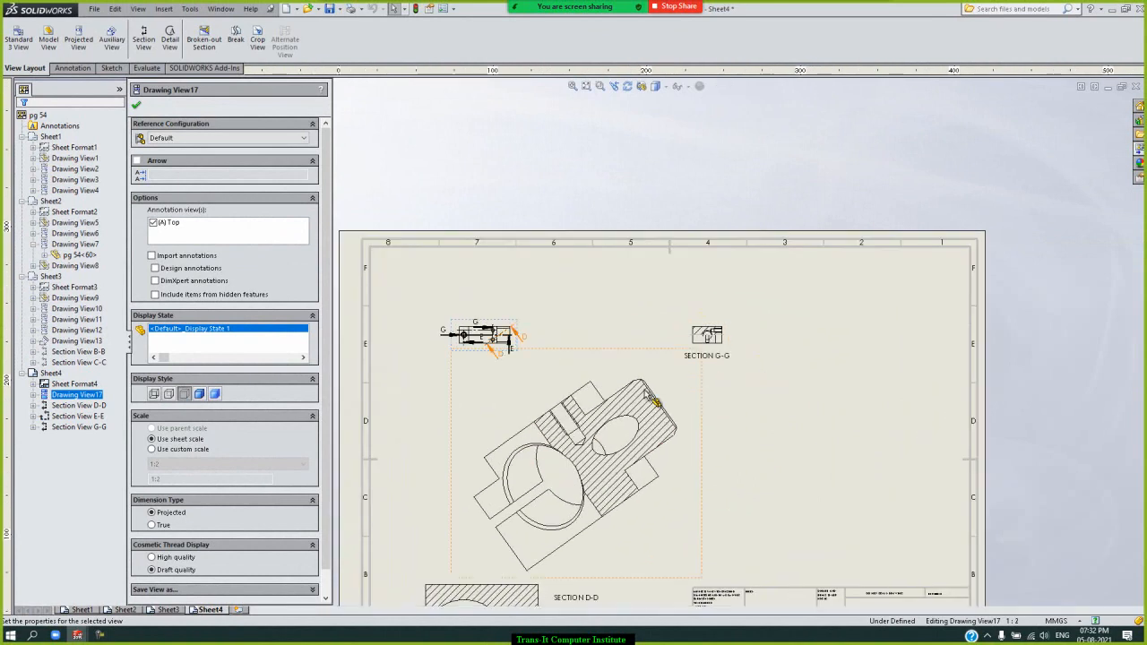
pyautogui.scroll(-1, 488, 381)
pyautogui.scroll(-1, 508, 389)
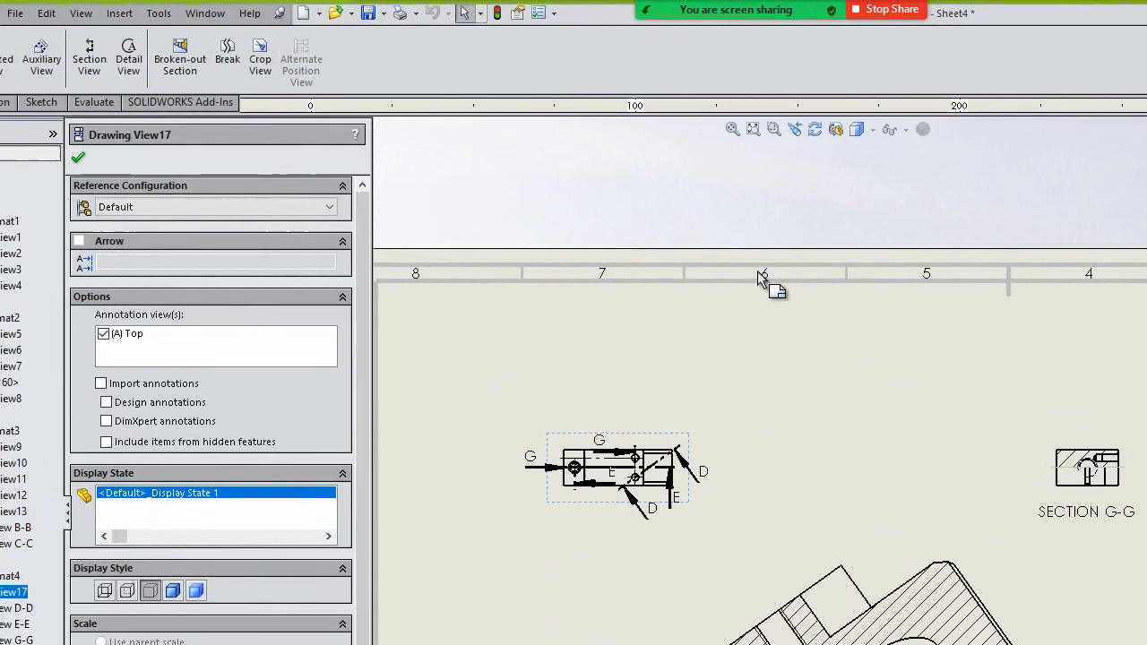
pyautogui.click(501, 170)
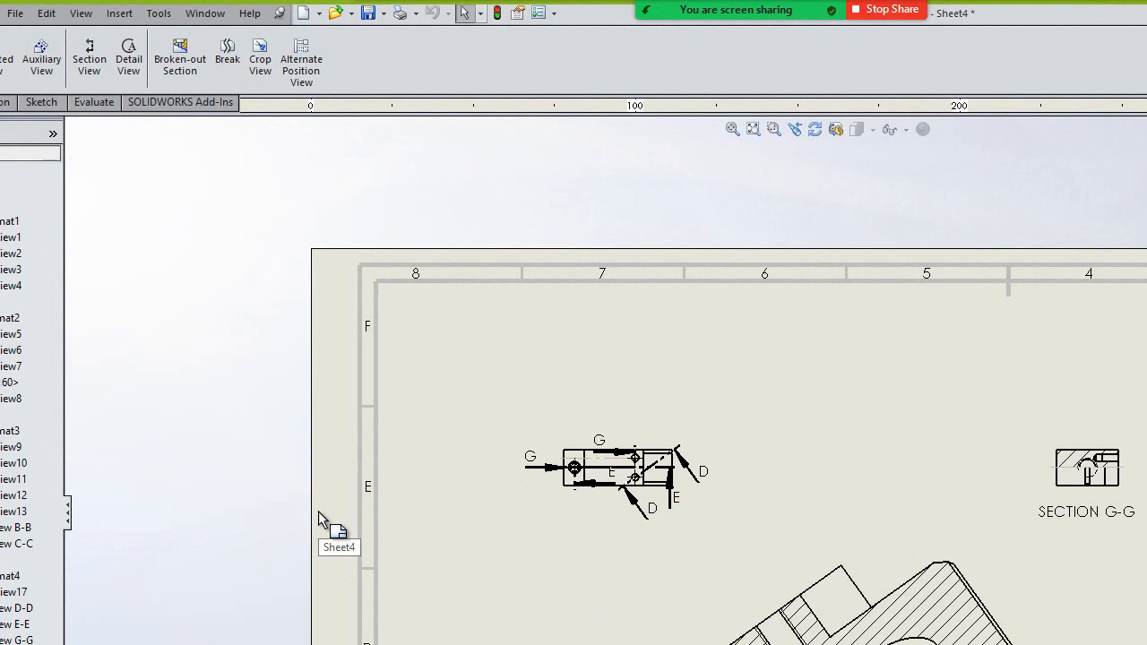
# Give the top view on Sheet4 a custom scale of 2:1 and accept the view's properties
pyautogui.click(55, 14)
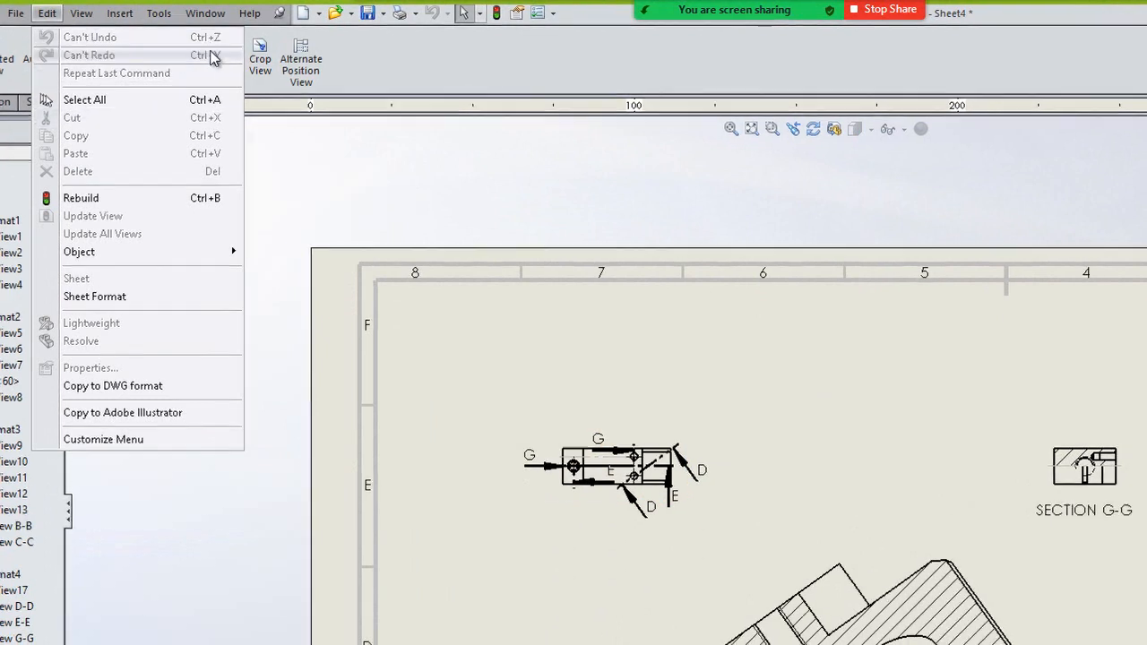
pyautogui.click(339, 282)
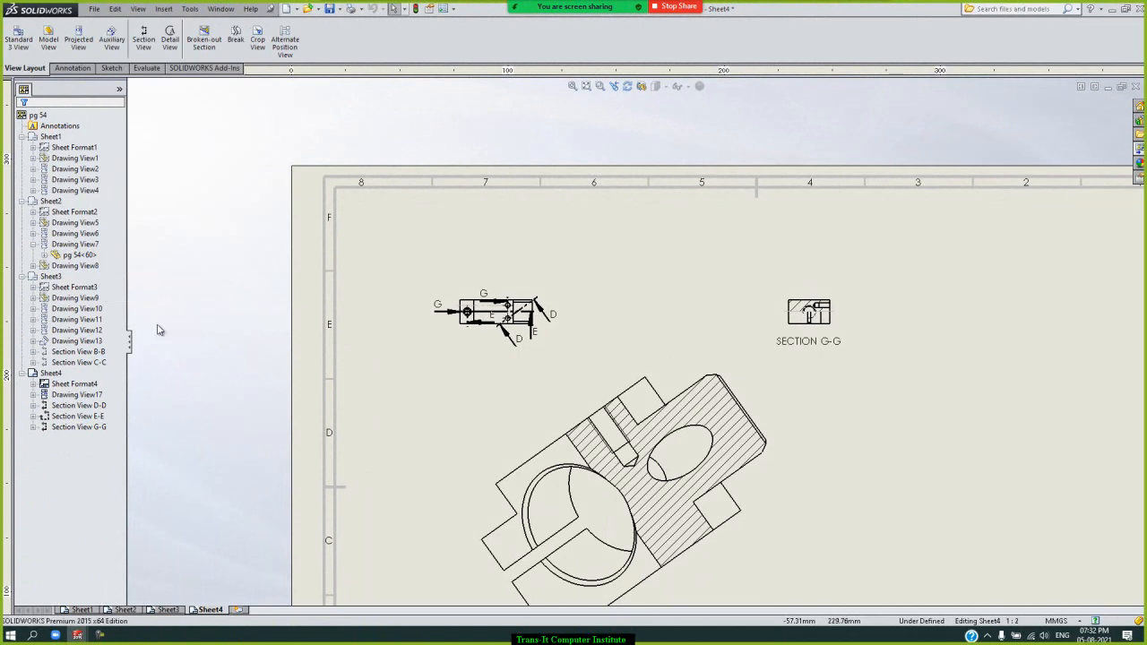
pyautogui.click(468, 339)
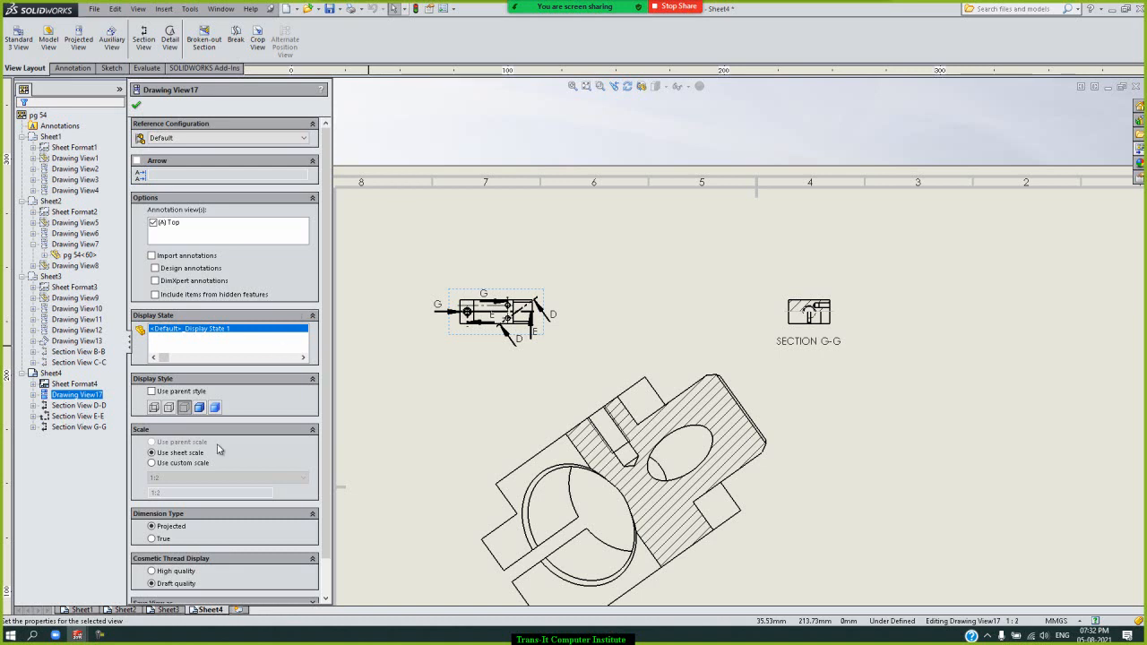
pyautogui.click(206, 464)
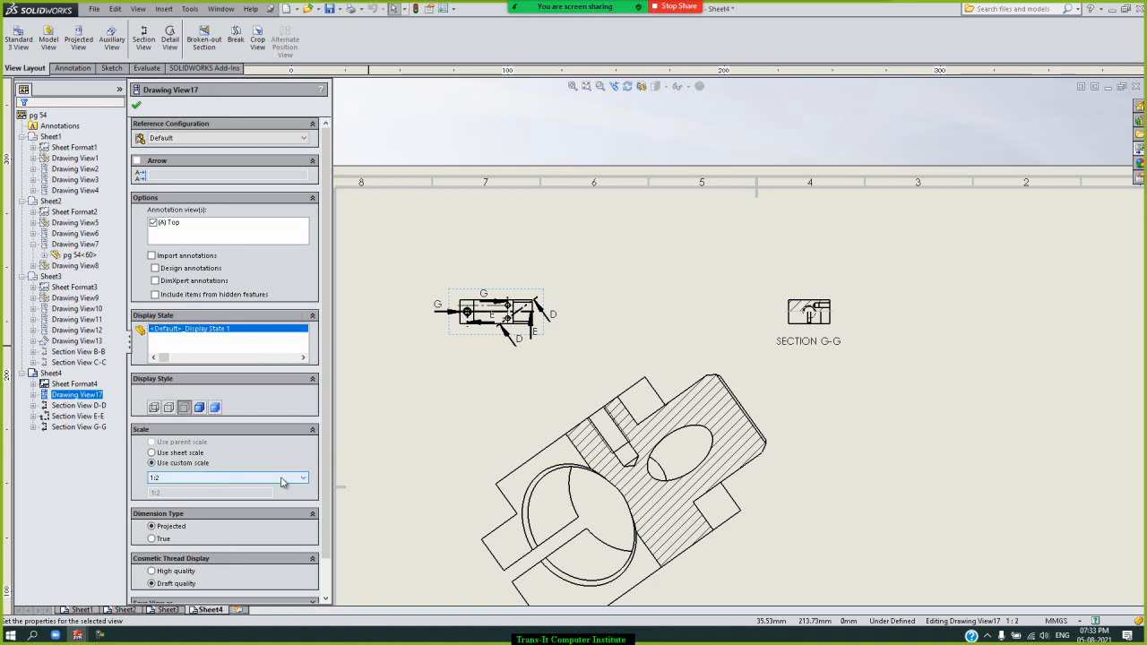
pyautogui.click(301, 480)
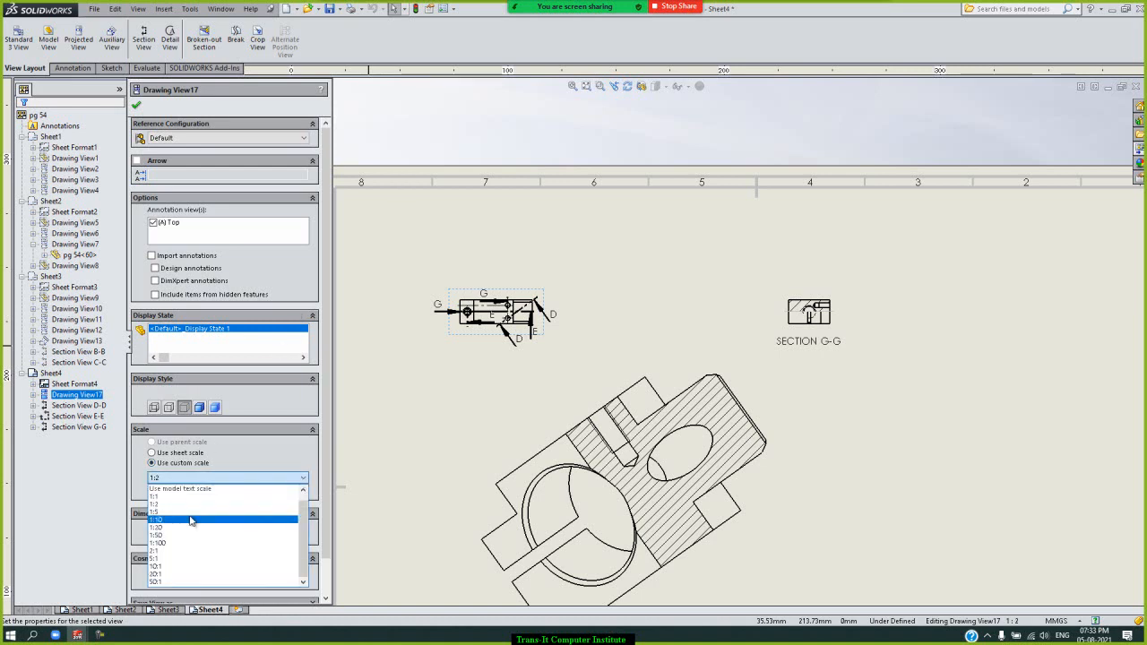
pyautogui.click(190, 557)
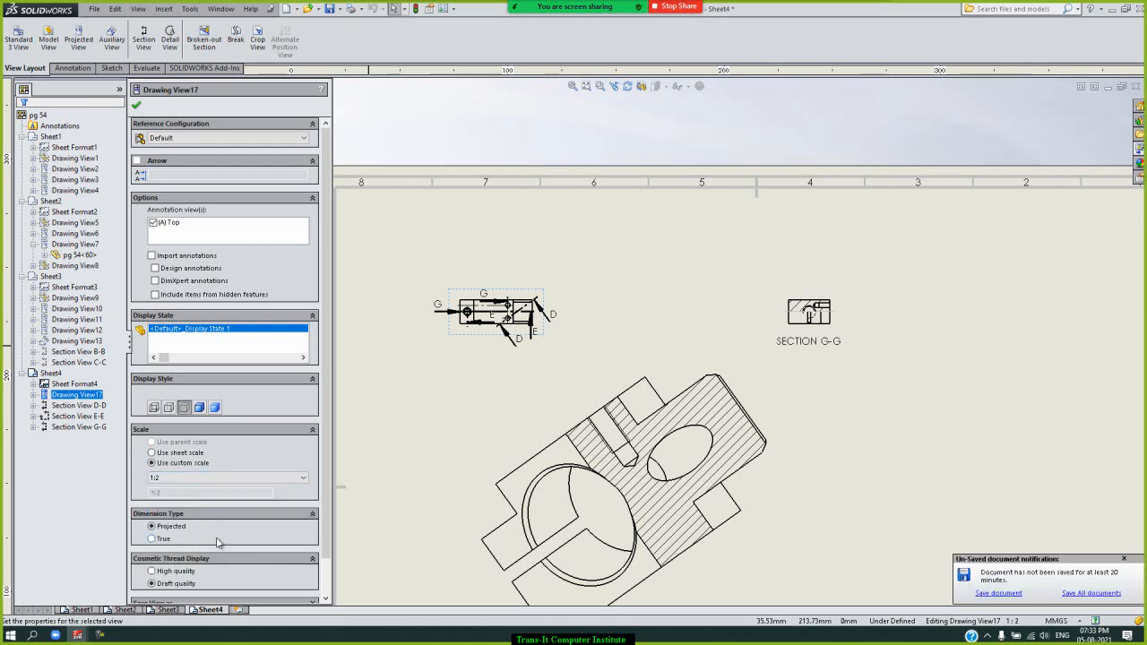
pyautogui.click(301, 478)
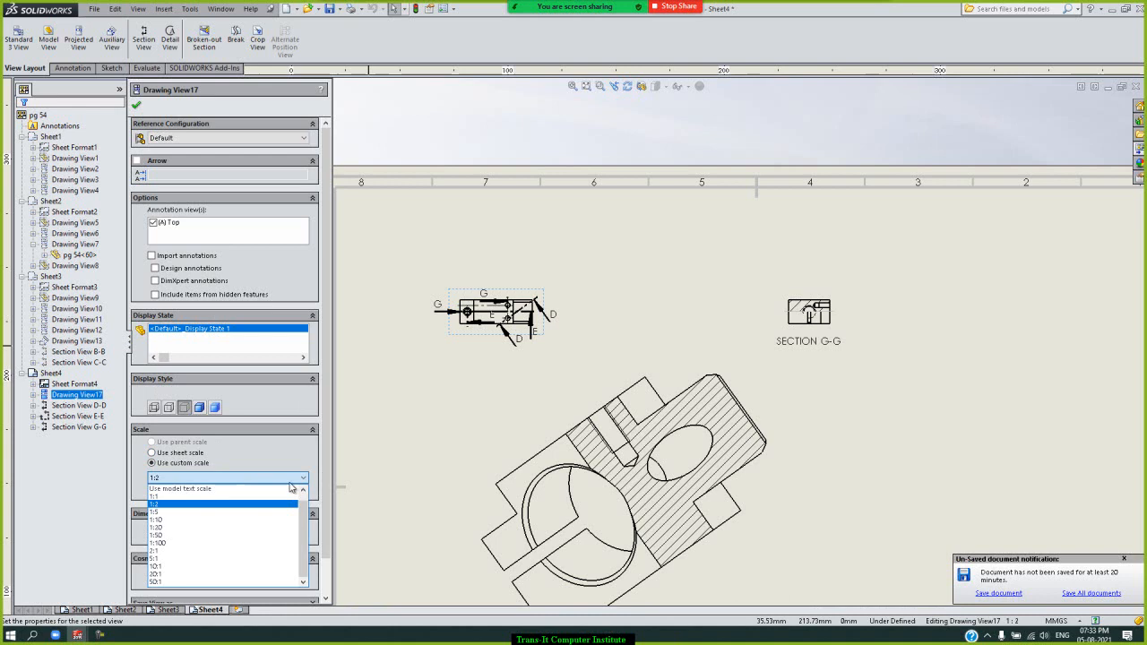
pyautogui.click(165, 552)
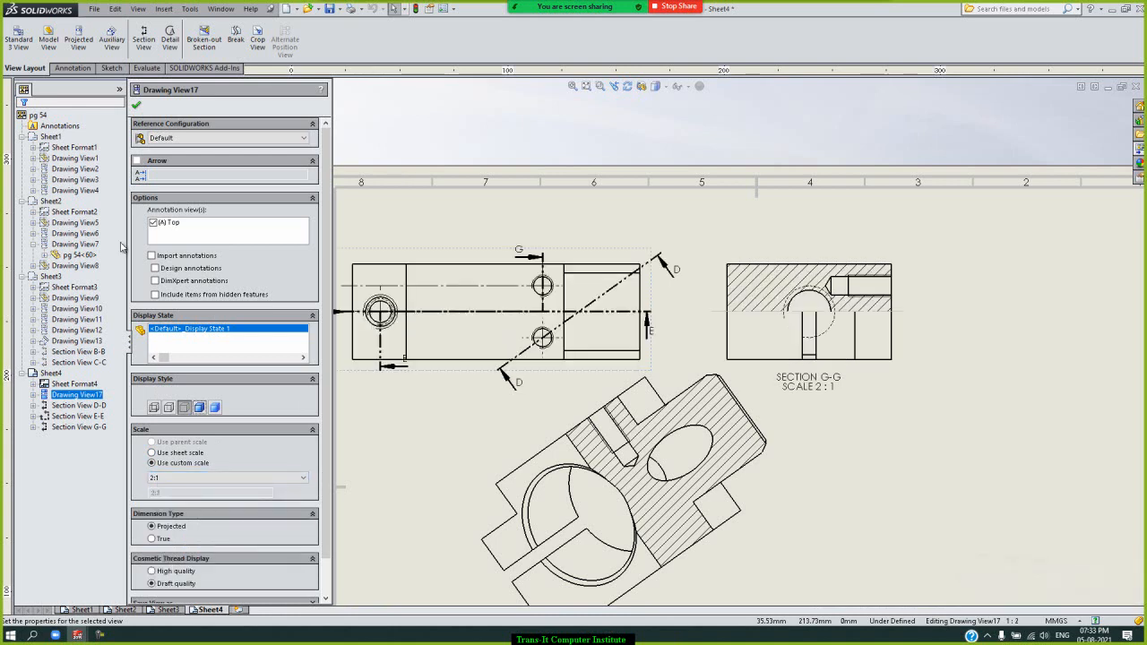
pyautogui.click(137, 105)
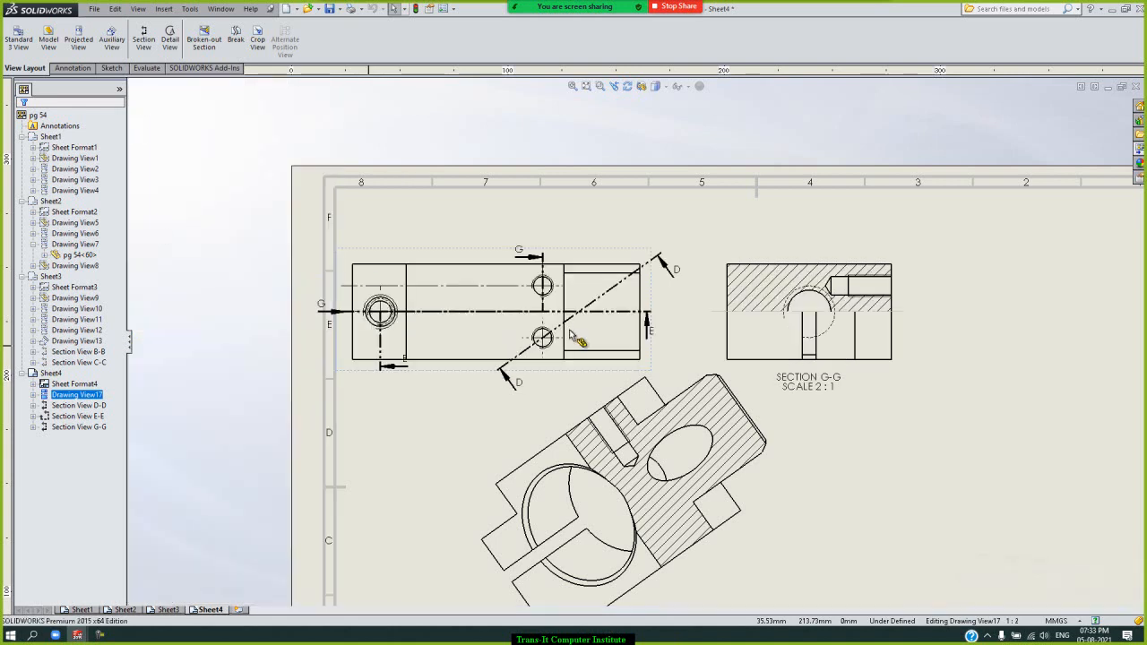
pyautogui.scroll(2, 589, 323)
pyautogui.click(602, 154)
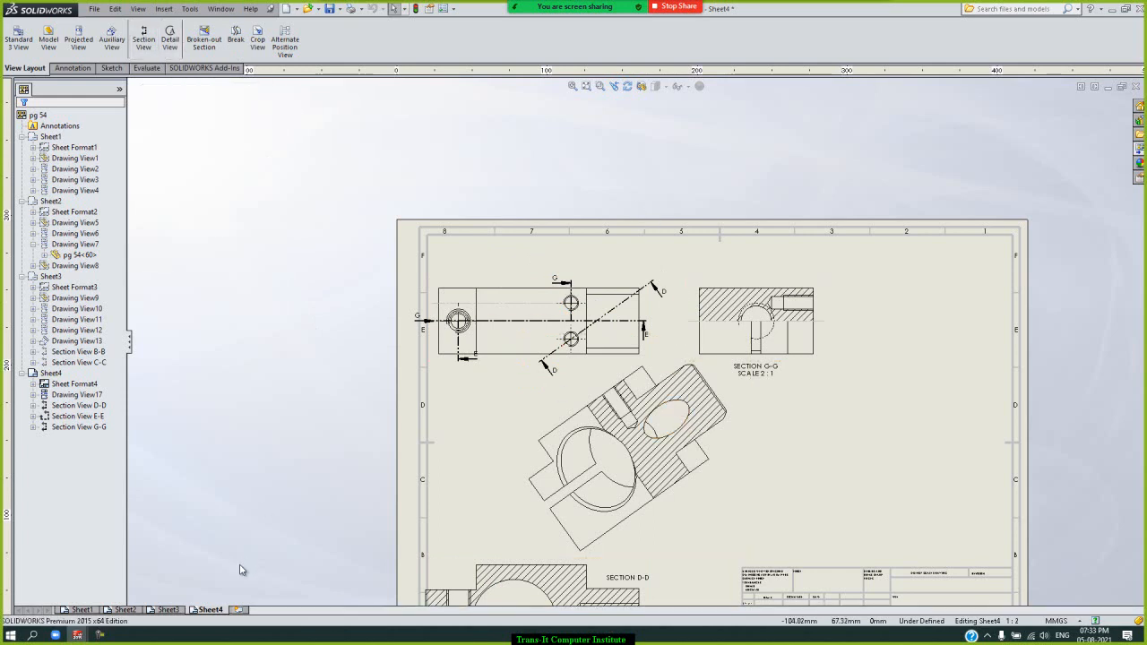
# Add a new blank sheet after Sheet4 in the drawing
pyautogui.click(168, 610)
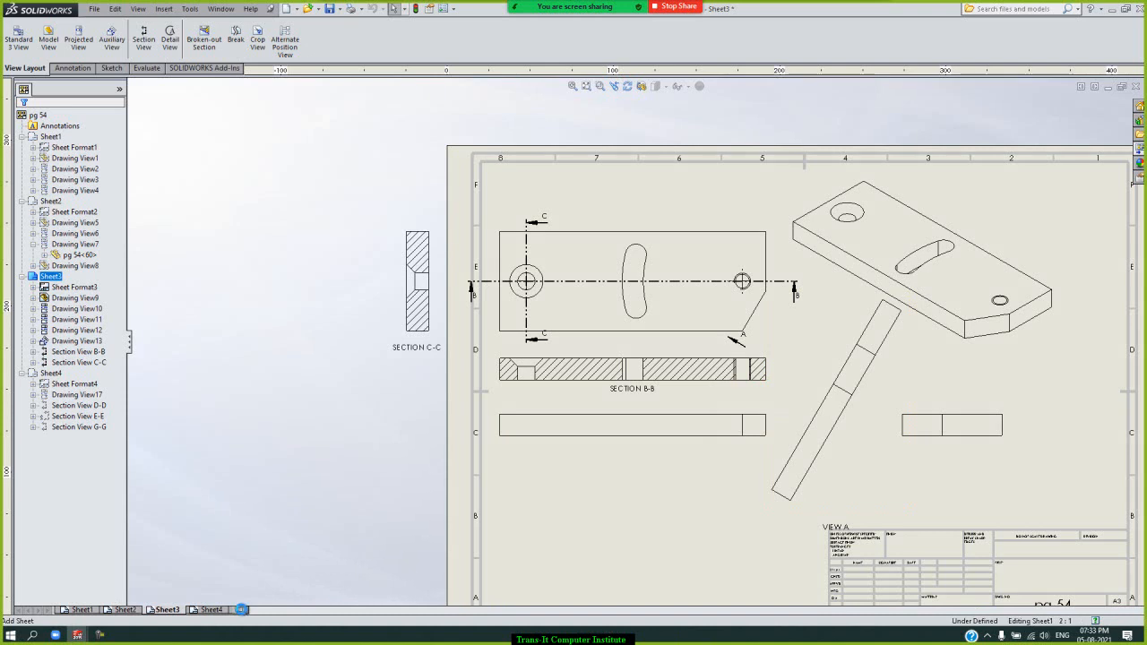
pyautogui.click(237, 609)
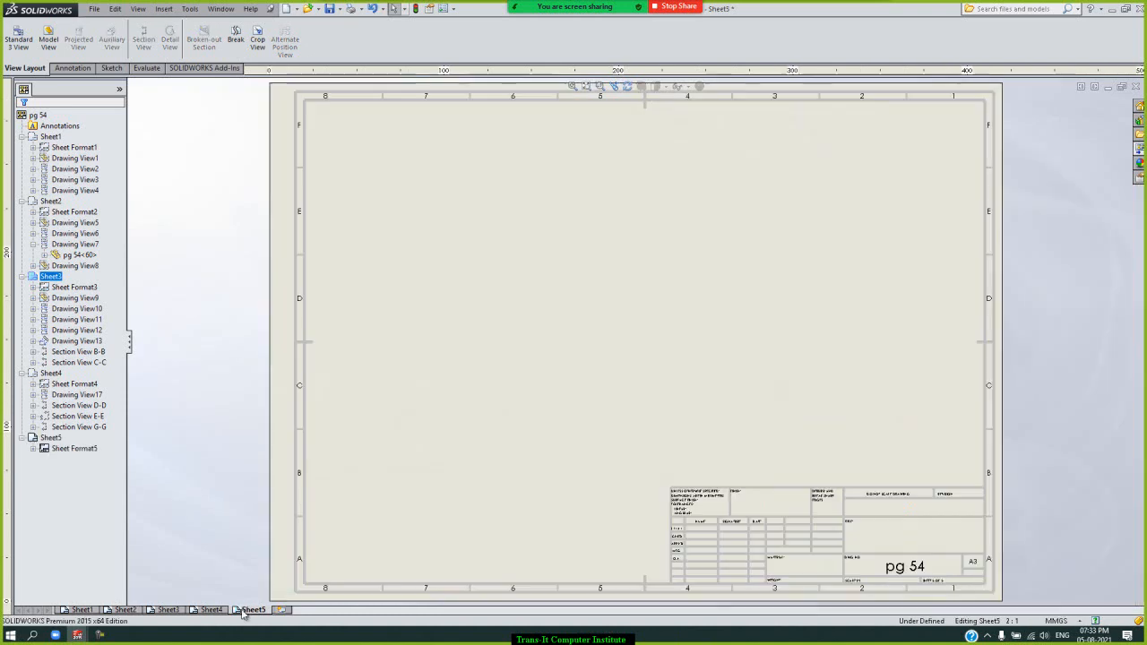
# Insert the front view of the pg 54 part at sheet scale in the left half of Sheet5
pyautogui.click(52, 43)
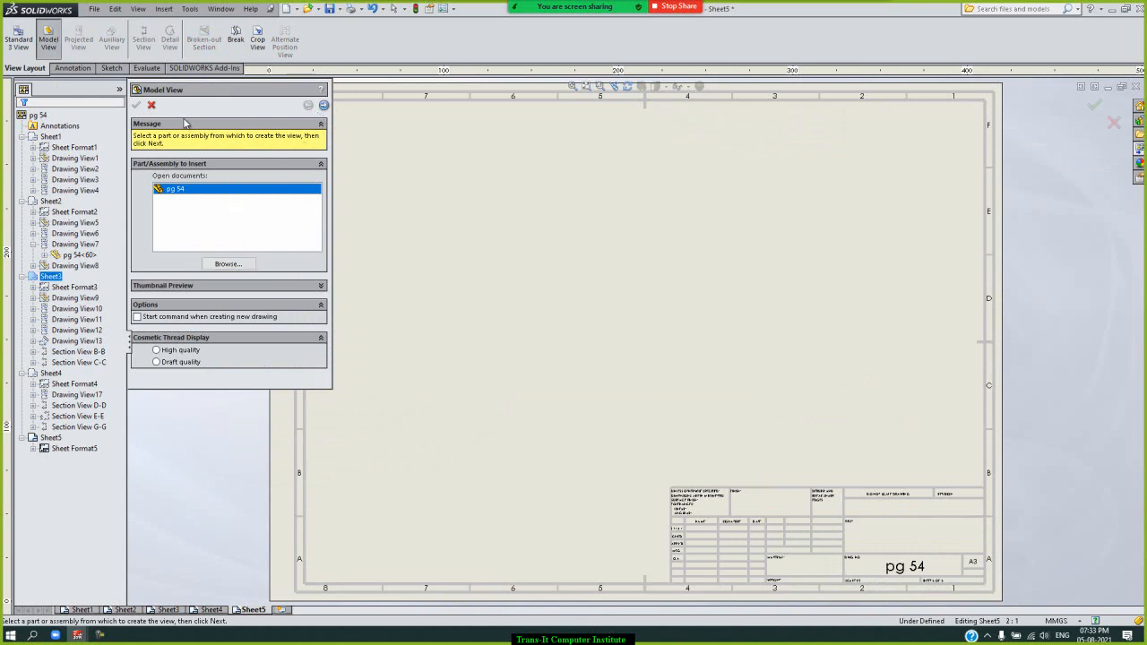
pyautogui.click(323, 104)
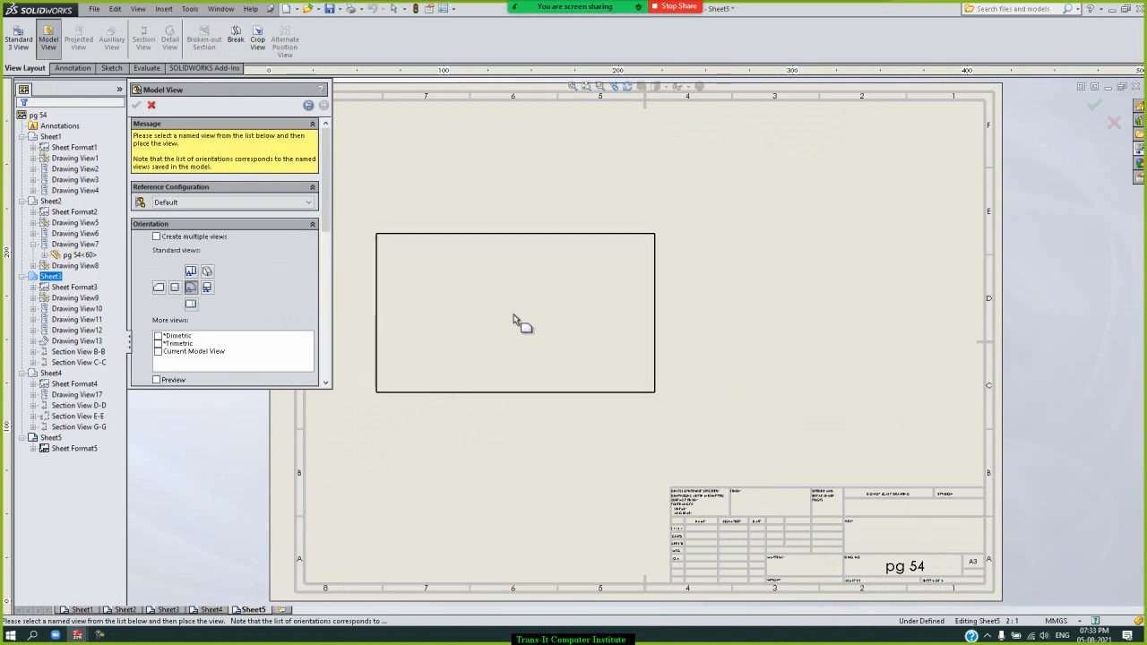
pyautogui.click(477, 347)
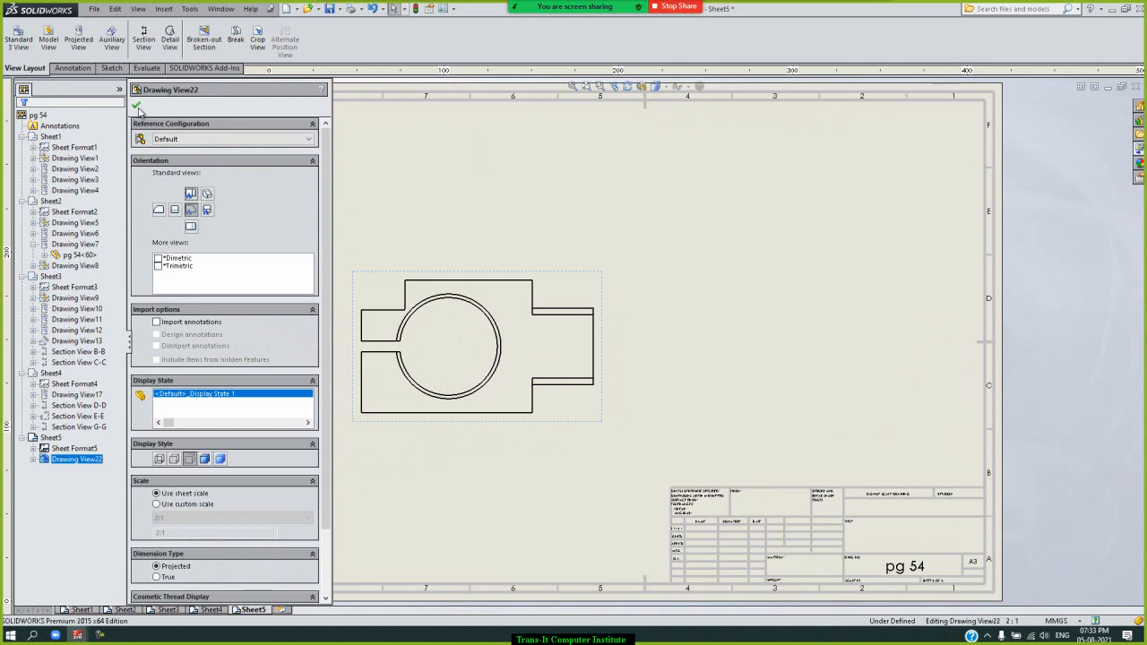
pyautogui.click(136, 105)
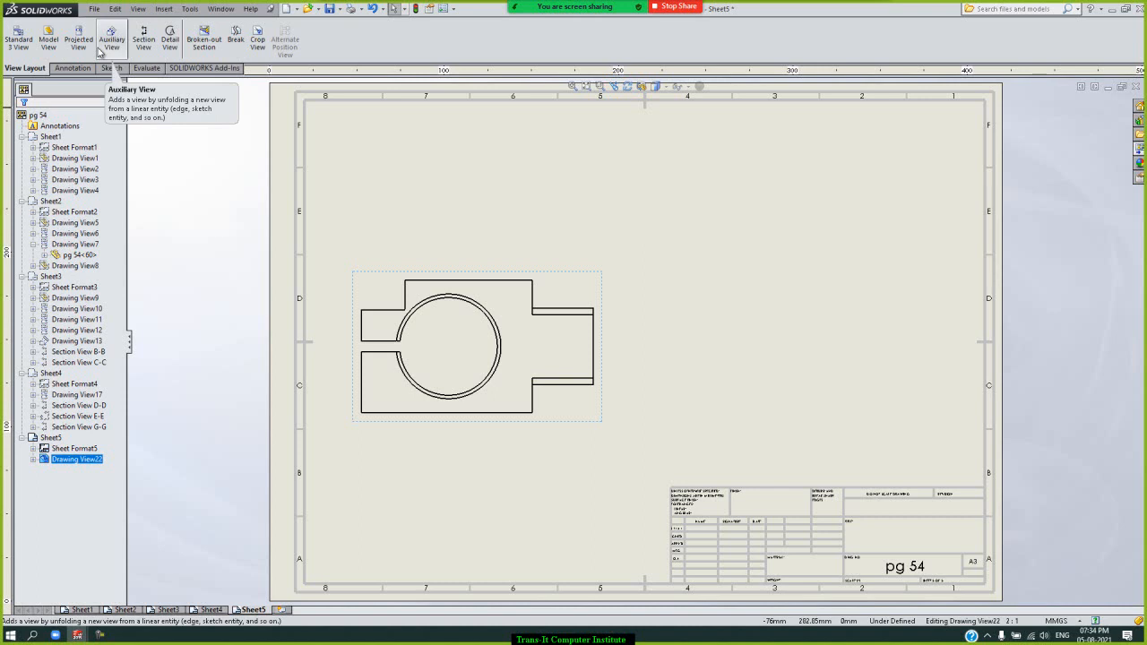
# Create a section view from a horizontal cutting line through the large bore's centre and position it above the front view
pyautogui.click(143, 41)
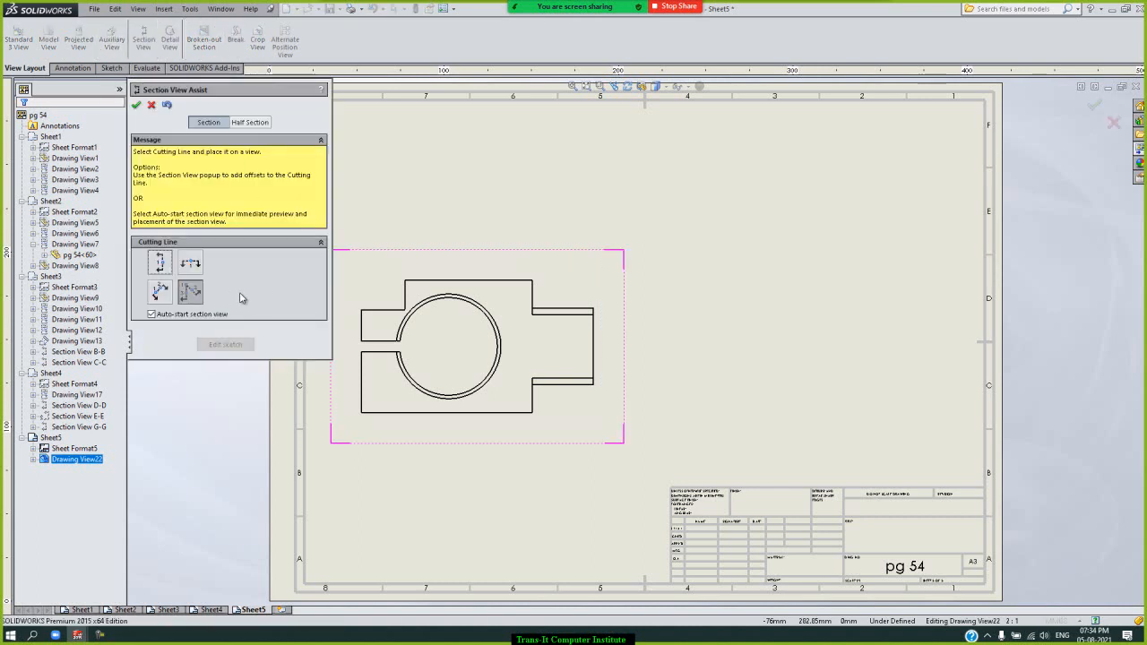
pyautogui.click(192, 265)
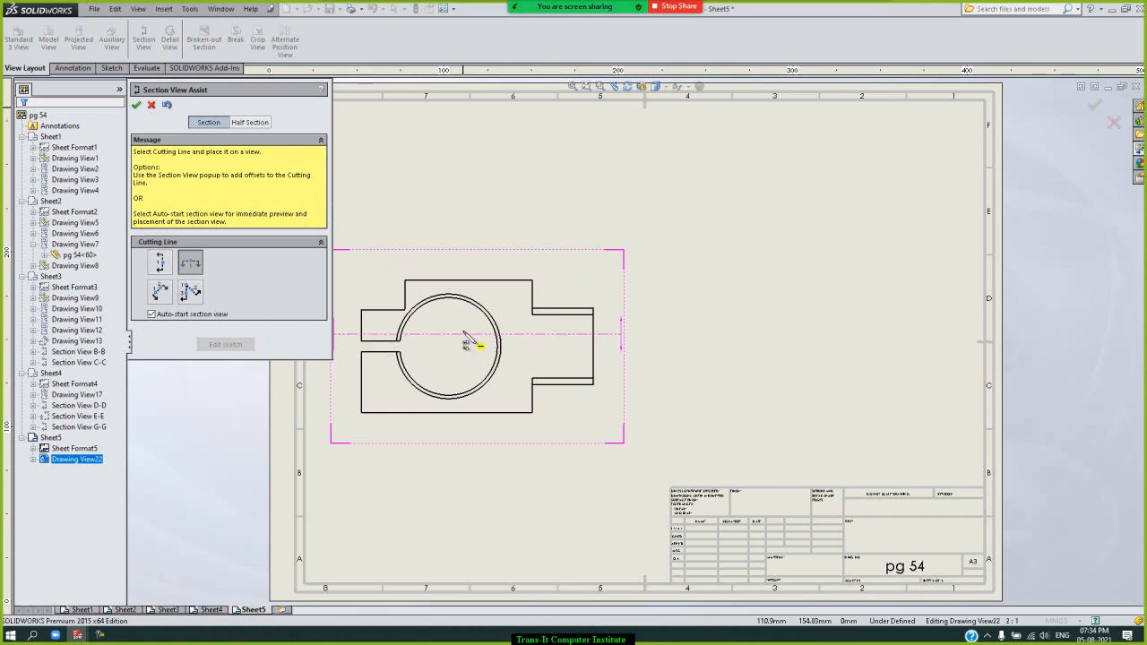
pyautogui.click(452, 347)
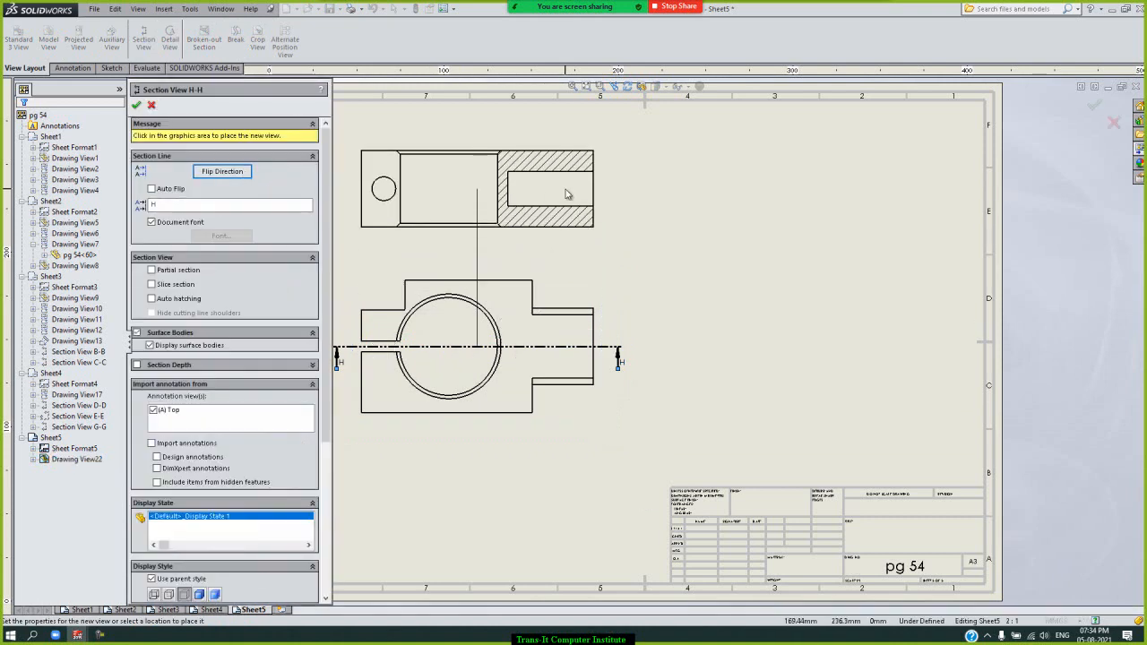
pyautogui.click(565, 189)
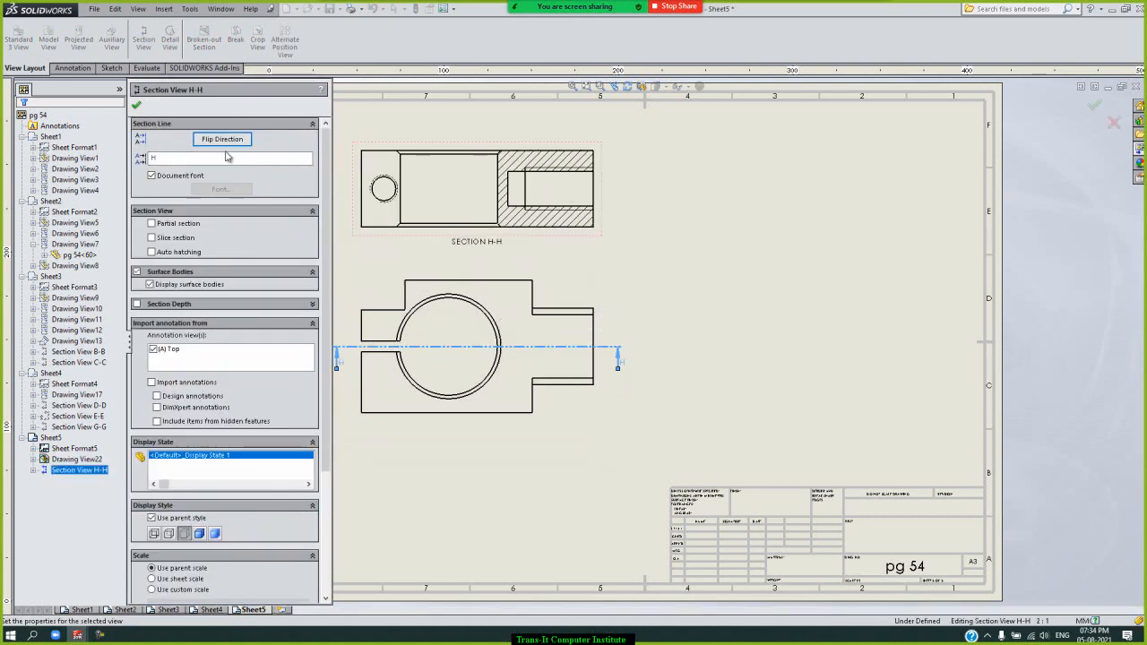
pyautogui.click(136, 106)
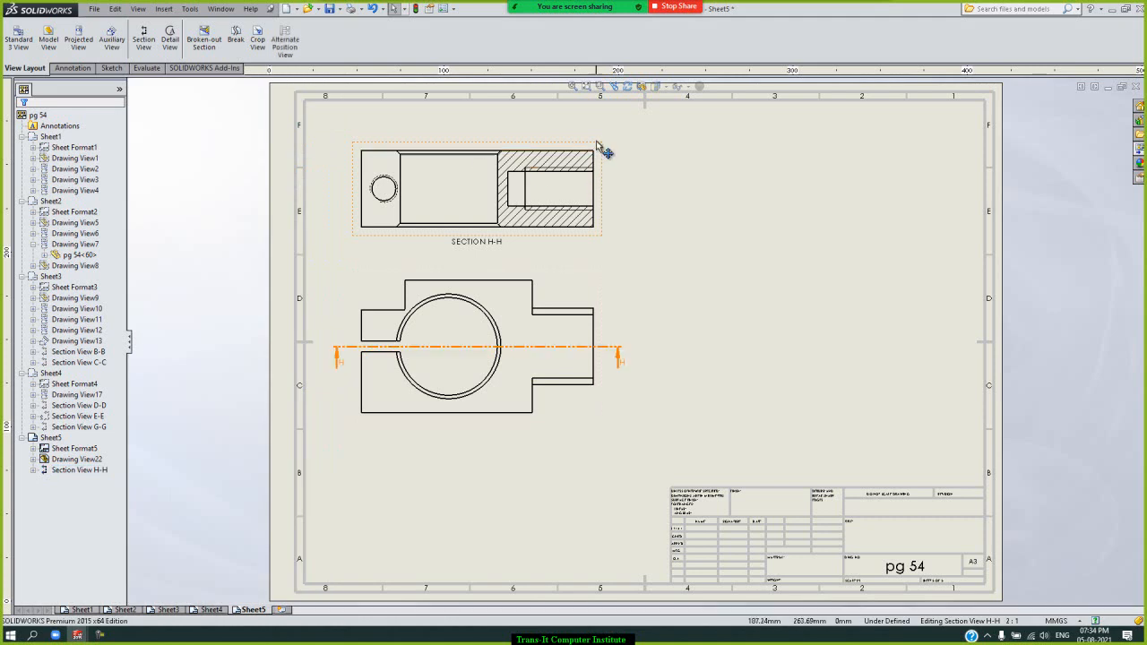
pyautogui.moveTo(598, 154); pyautogui.dragTo(614, 123)
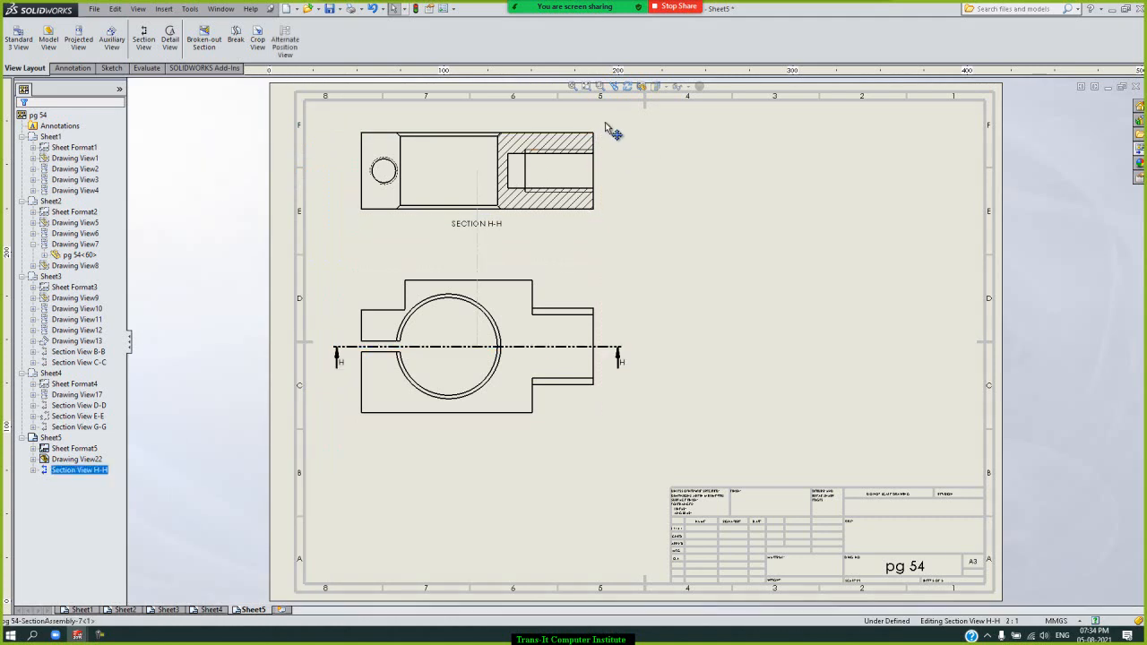
pyautogui.click(663, 188)
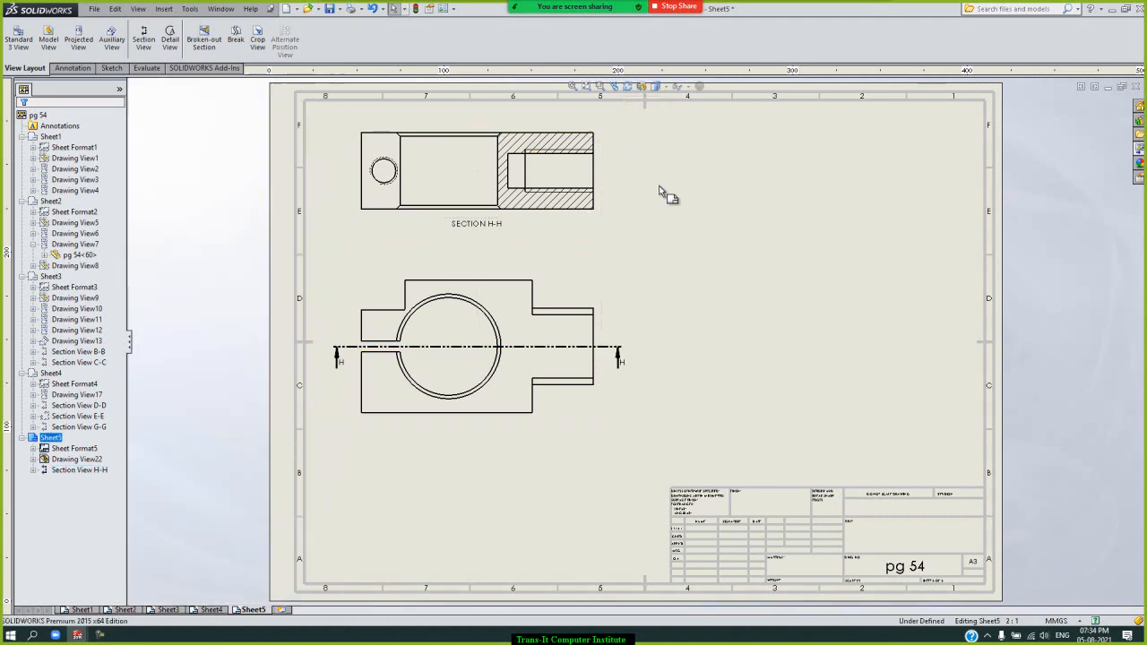
# Convert the section view to an isometric section view, move it slightly higher and accept its properties
pyautogui.rightClick(606, 197)
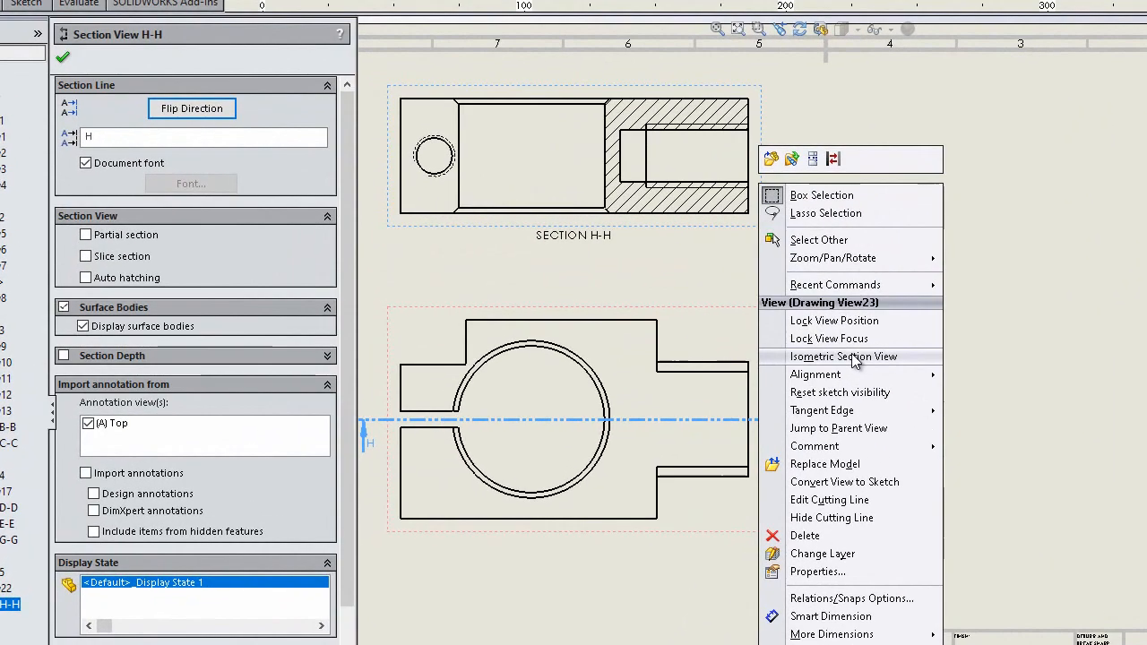
pyautogui.click(854, 357)
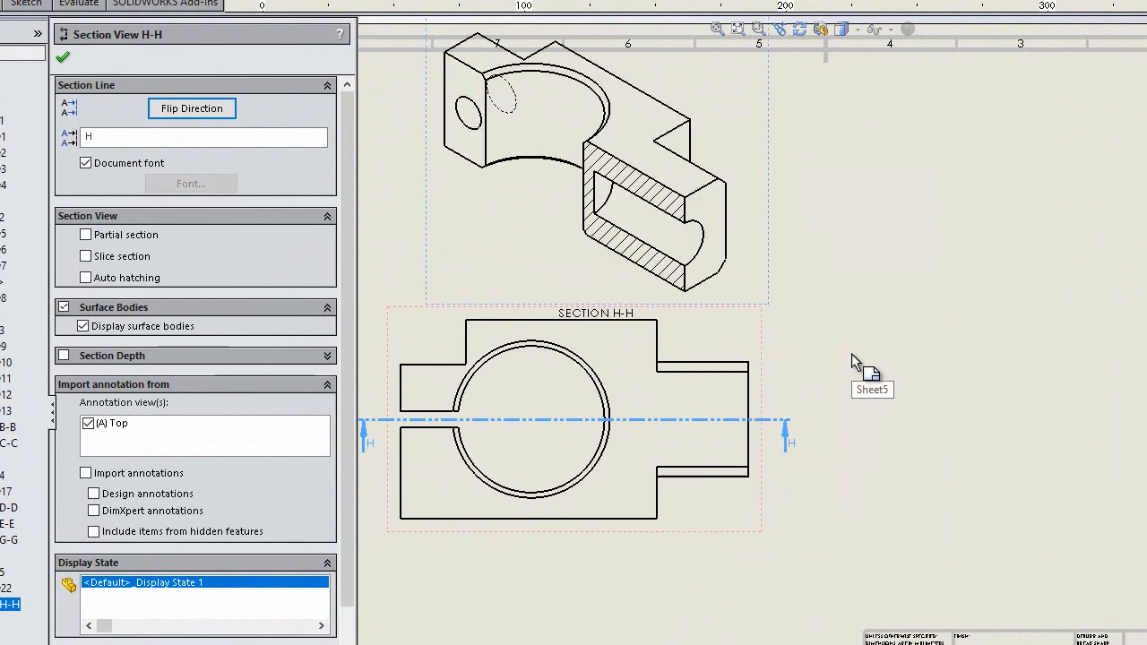
pyautogui.click(61, 60)
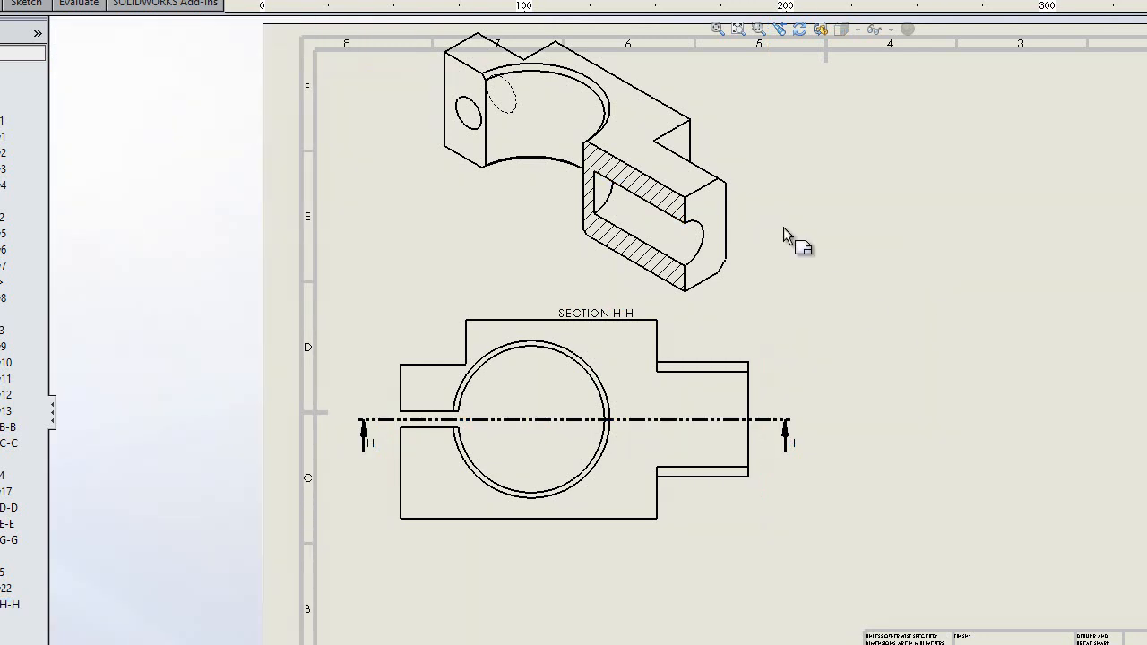
pyautogui.moveTo(759, 183); pyautogui.dragTo(862, 163)
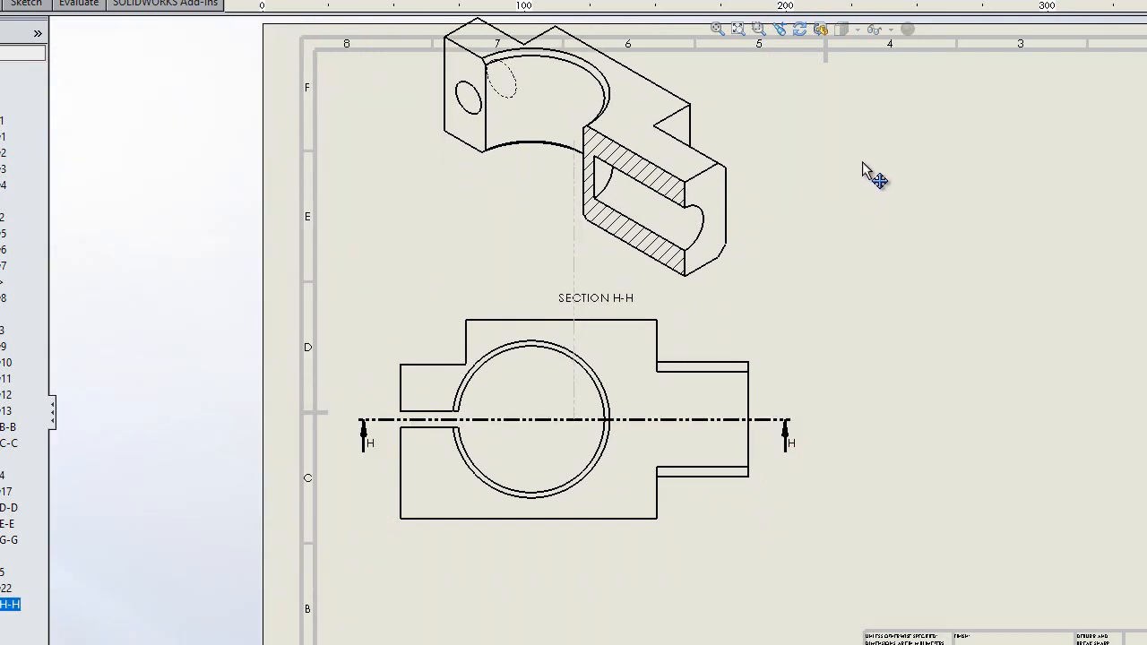
pyautogui.click(763, 223)
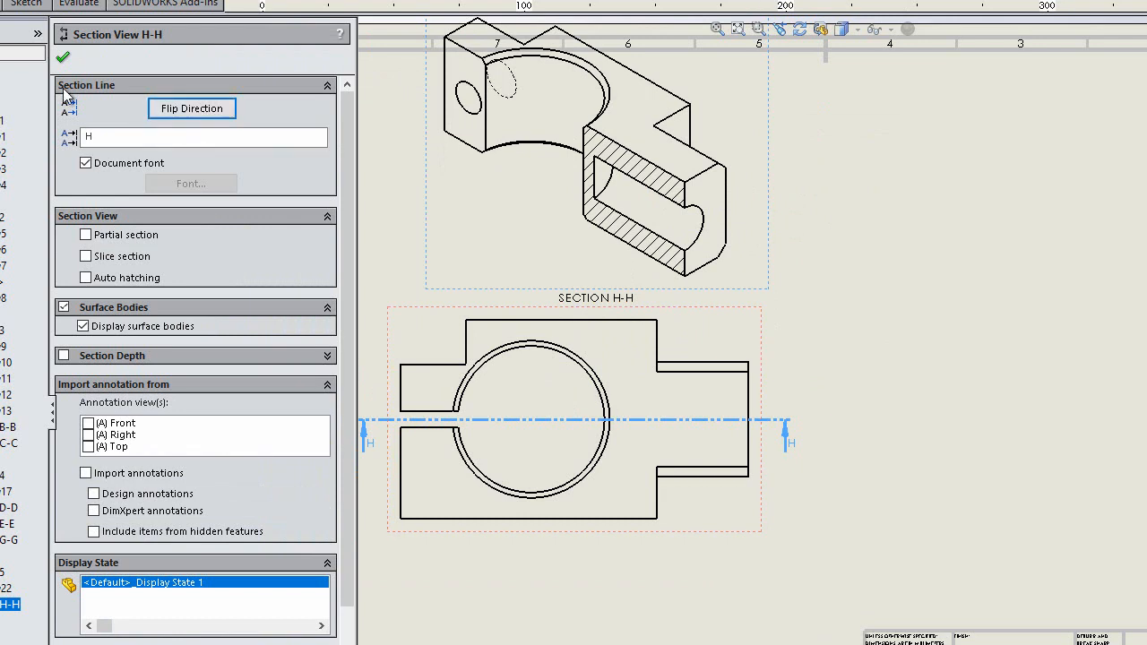
pyautogui.click(62, 57)
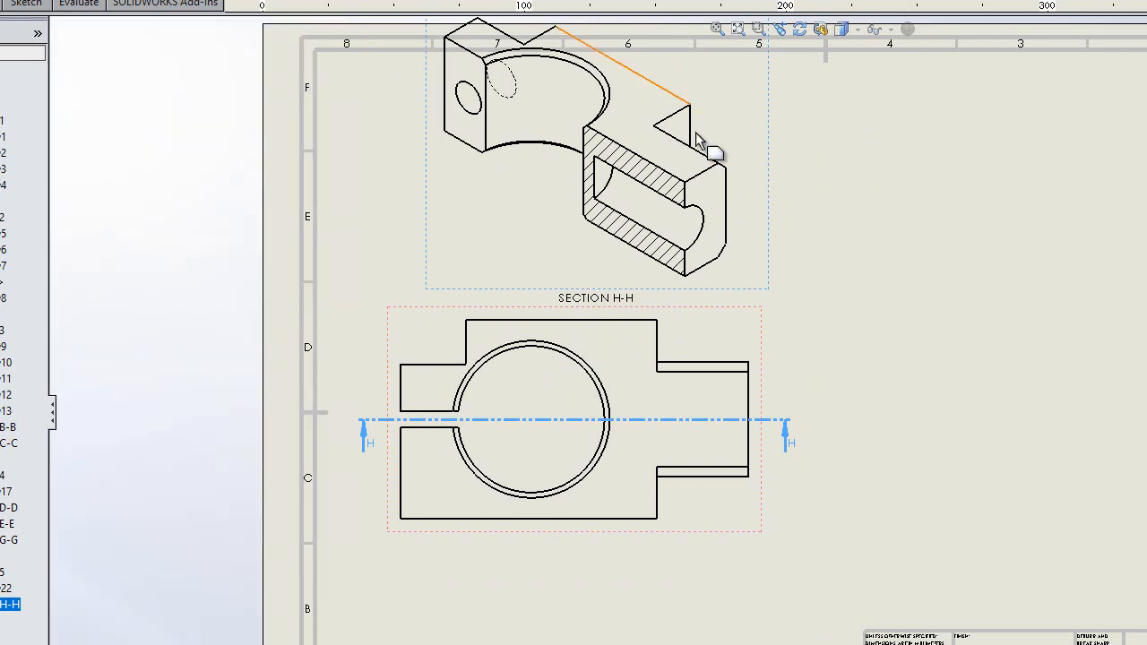
# Break the isometric section view's alignment and move it to the right half of the sheet
pyautogui.rightClick(752, 275)
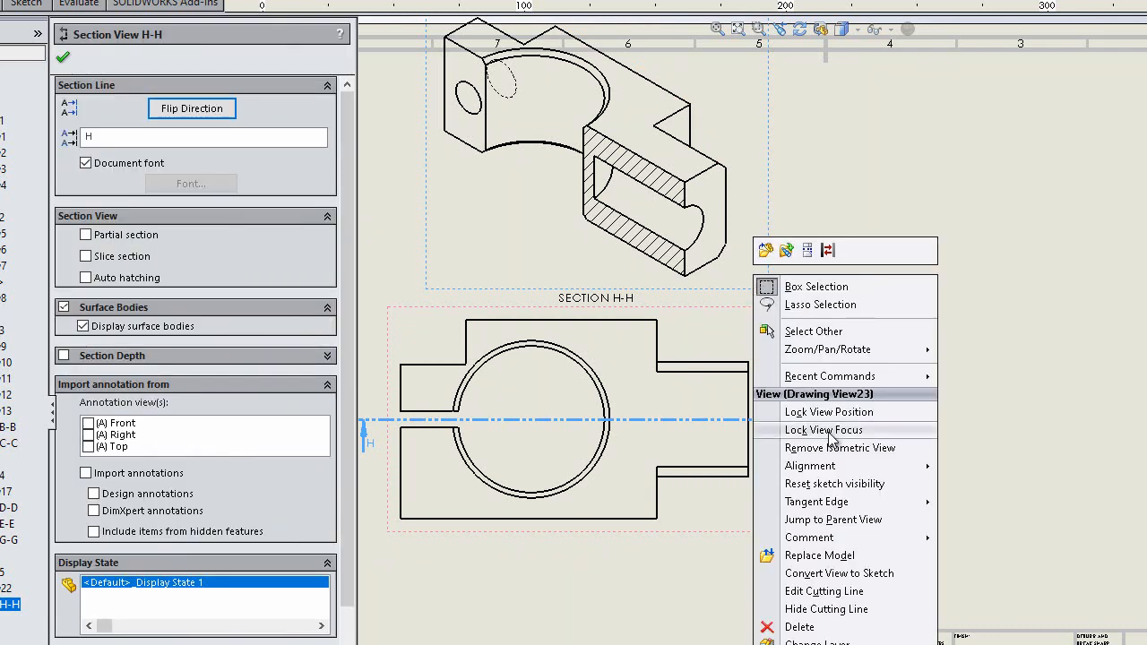
pyautogui.moveTo(847, 468)
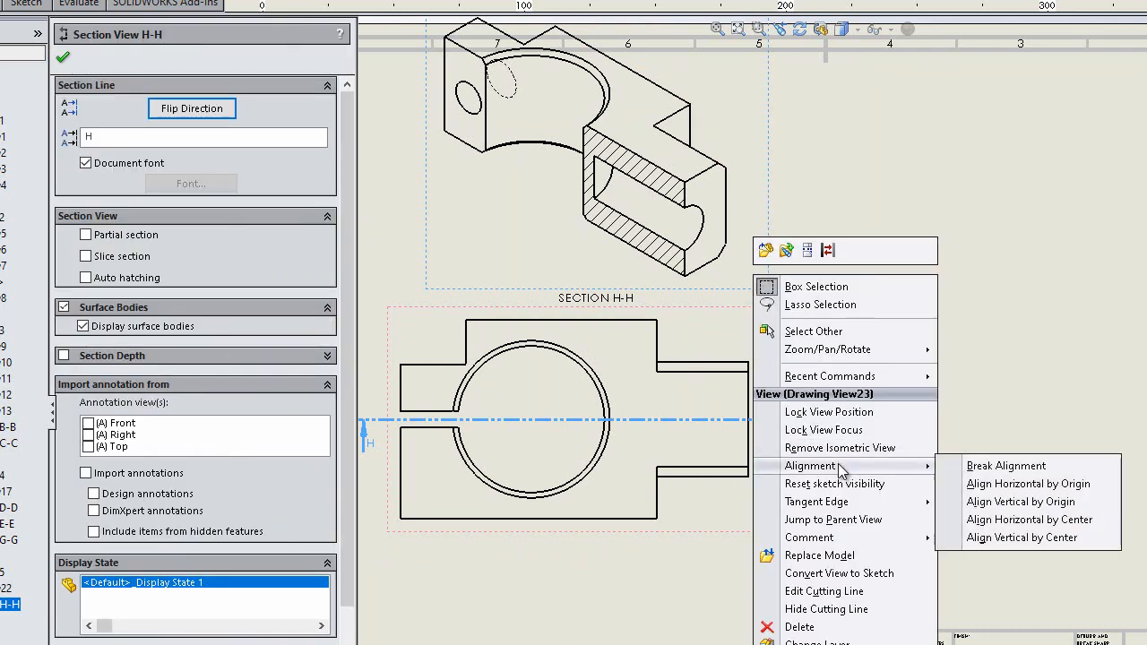
pyautogui.click(983, 469)
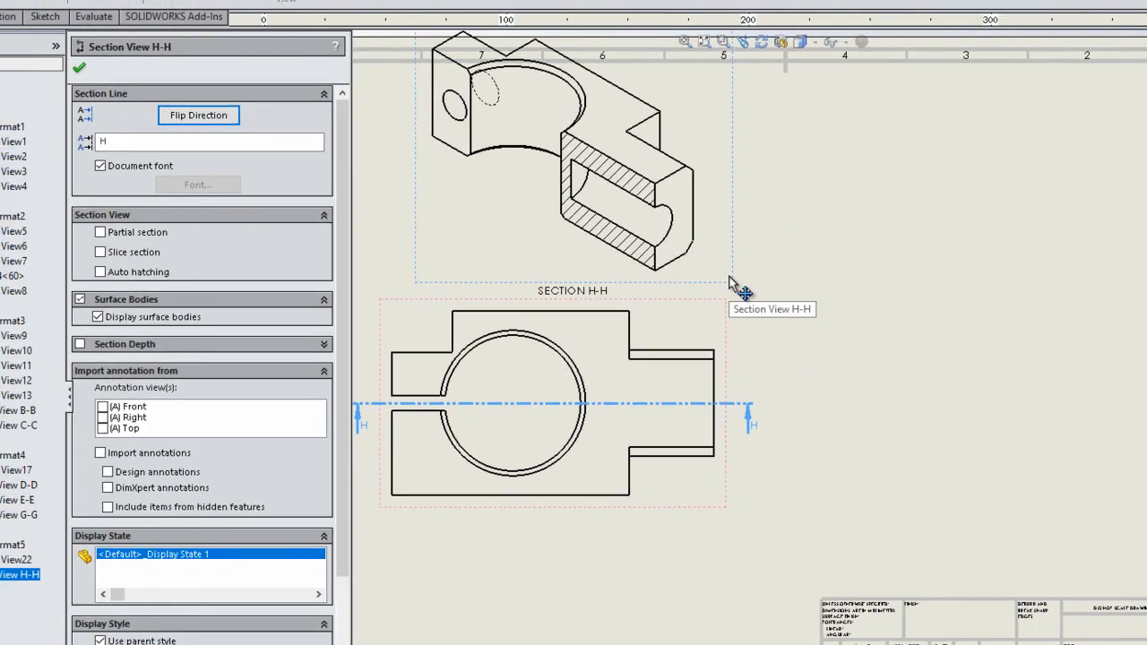
pyautogui.moveTo(731, 284); pyautogui.dragTo(1146, 405)
pyautogui.moveTo(938, 344); pyautogui.dragTo(936, 343)
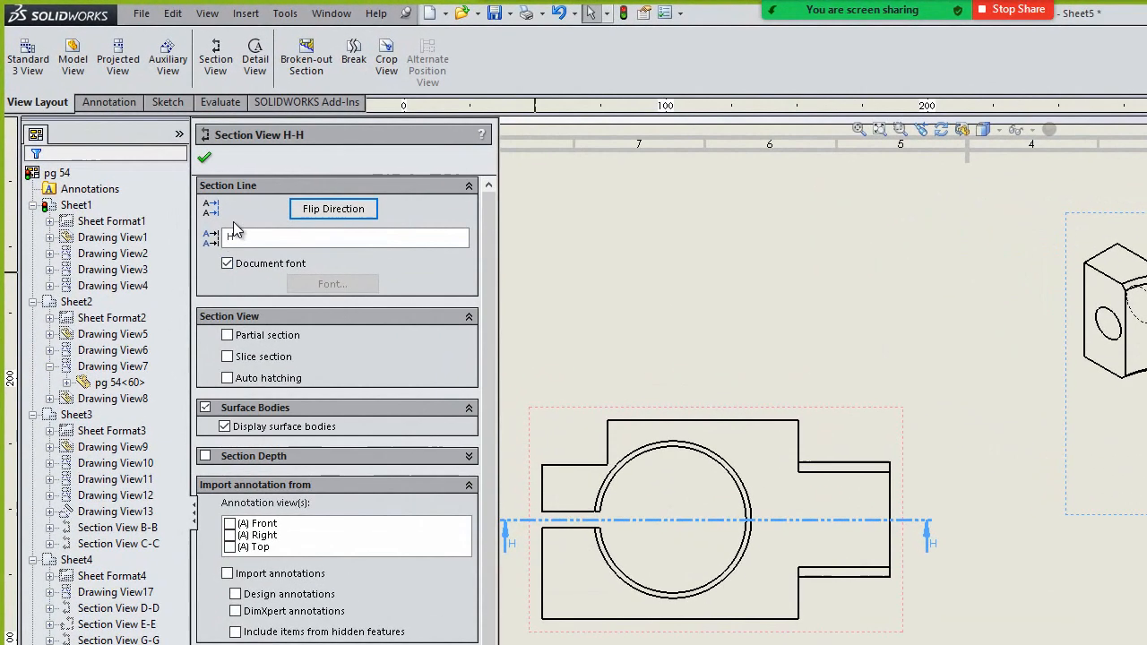
pyautogui.click(205, 158)
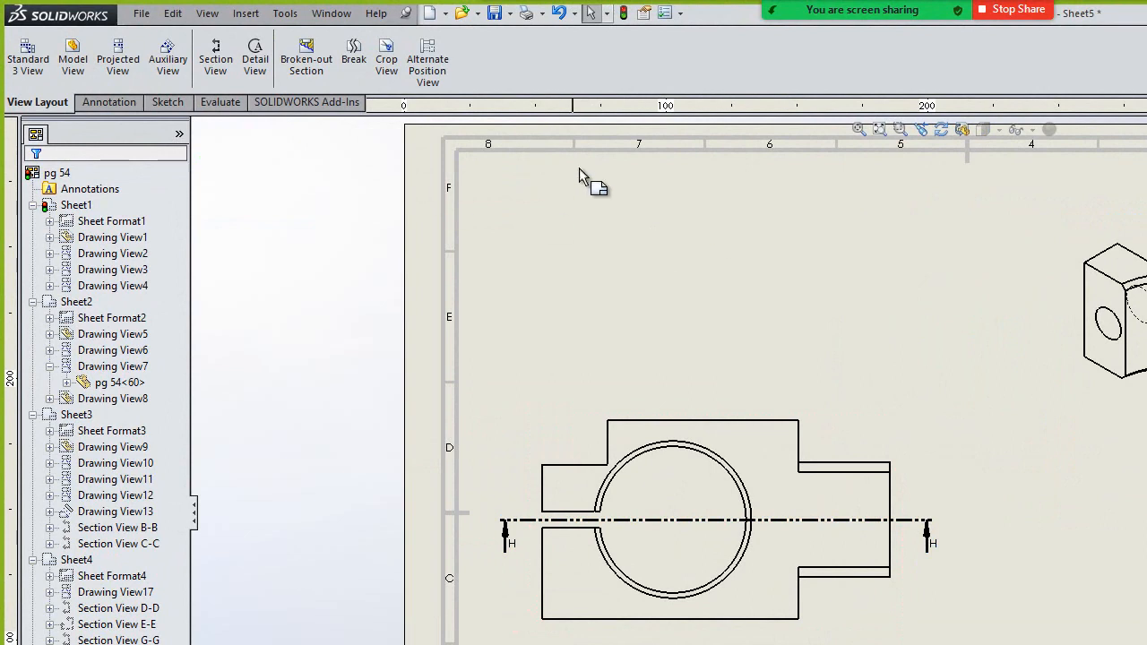
pyautogui.rightClick(846, 425)
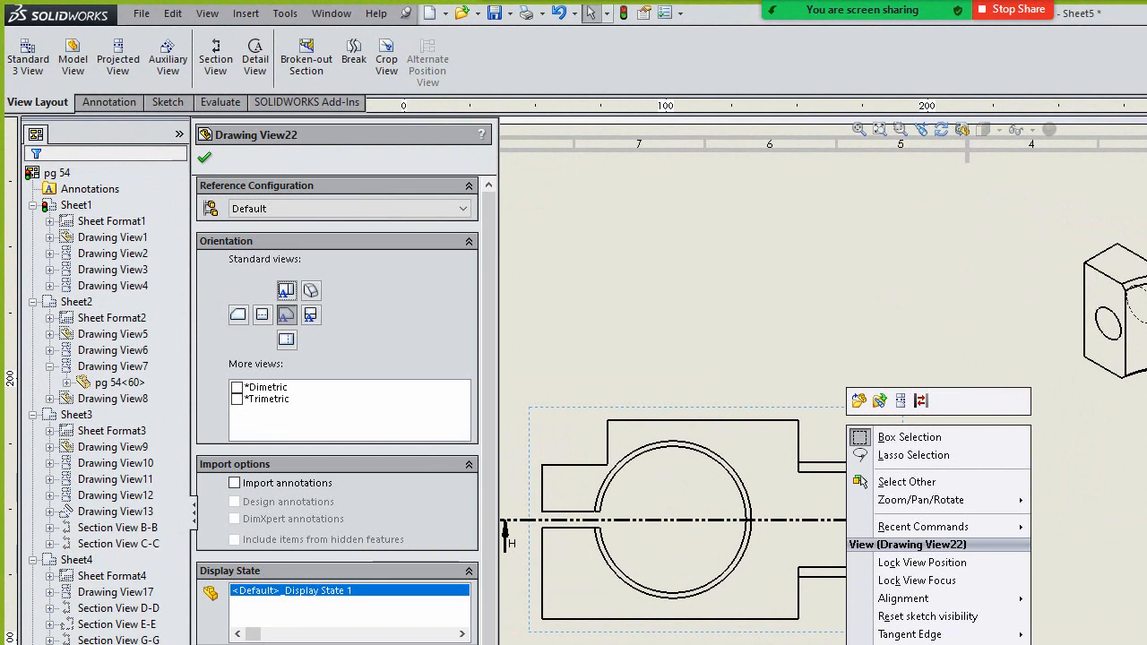
pyautogui.click(700, 281)
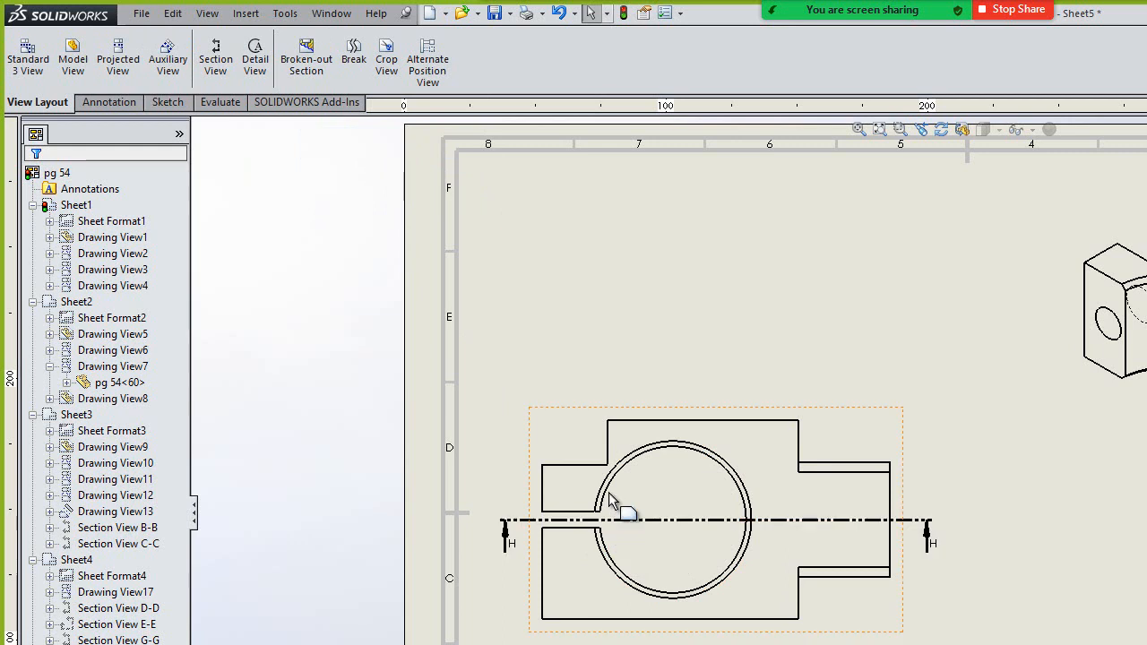
# Project a top view from the front view and place it directly above
pyautogui.click(105, 79)
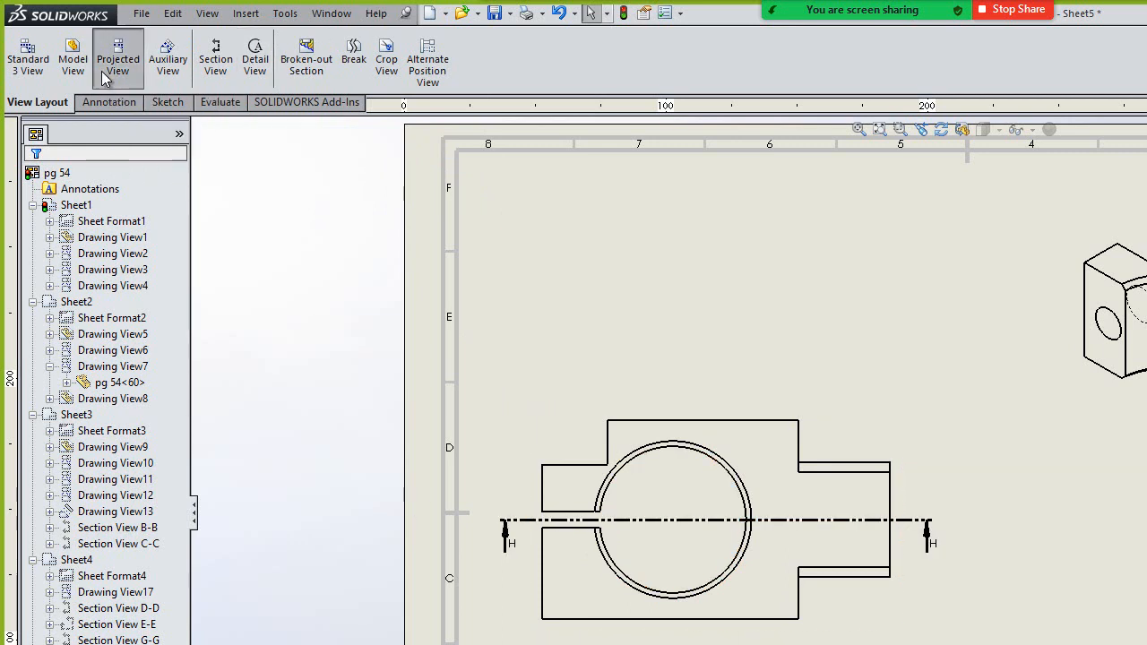
pyautogui.click(636, 631)
pyautogui.click(635, 293)
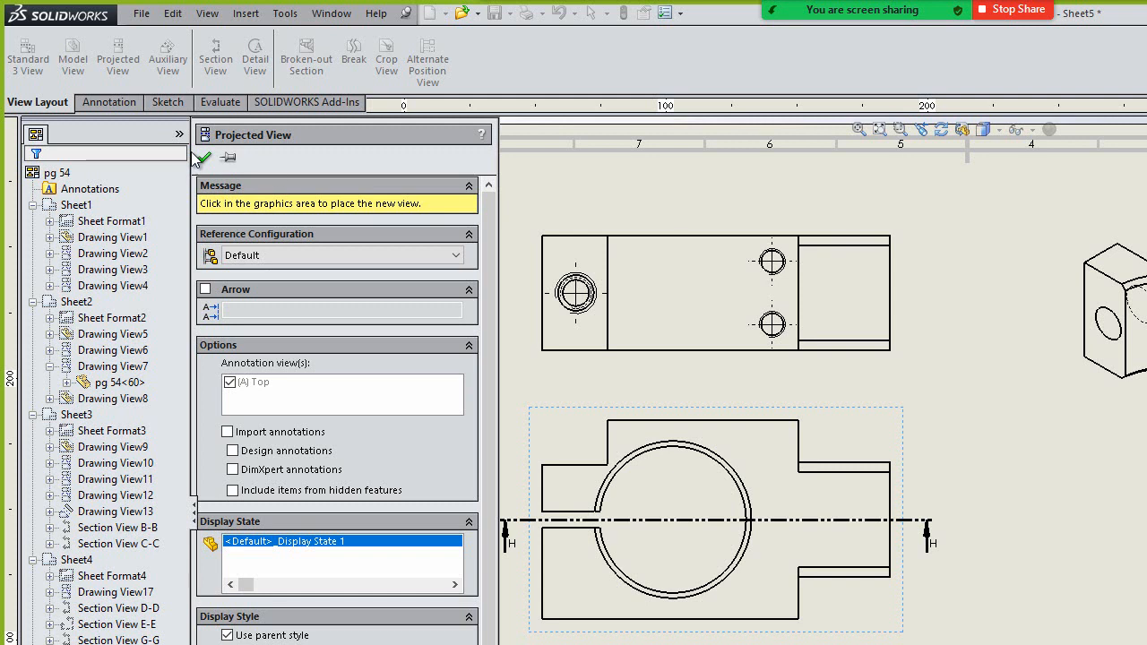
pyautogui.click(204, 157)
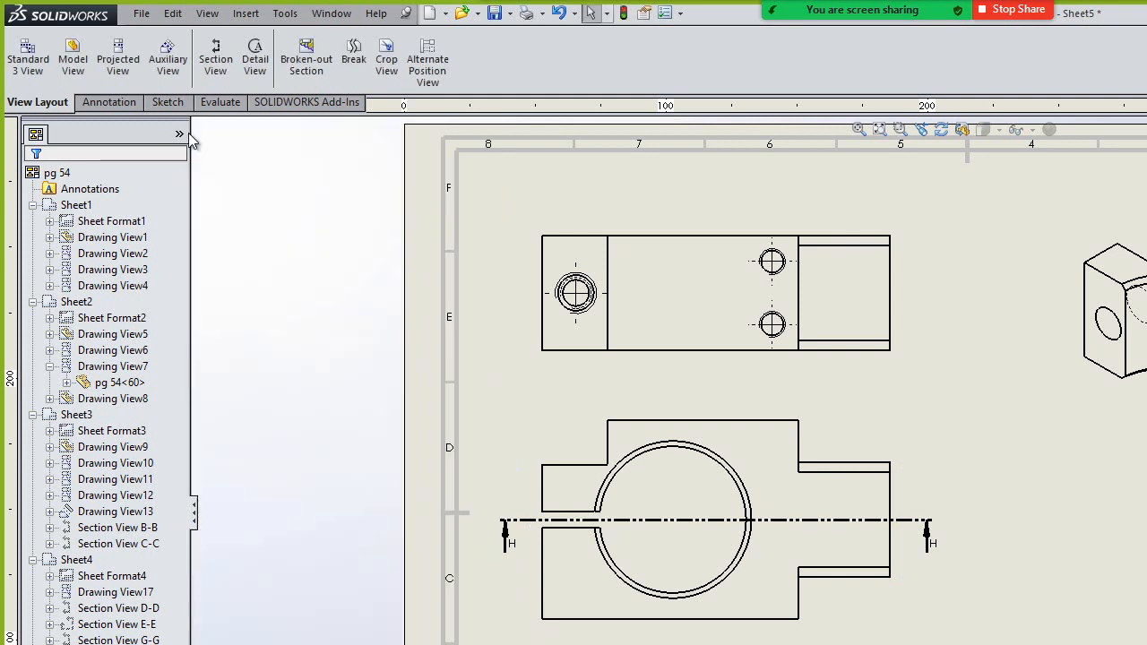
# Project an isometric view from the front view and place it beyond the sheet's upper-left corner
pyautogui.click(134, 72)
pyautogui.click(591, 510)
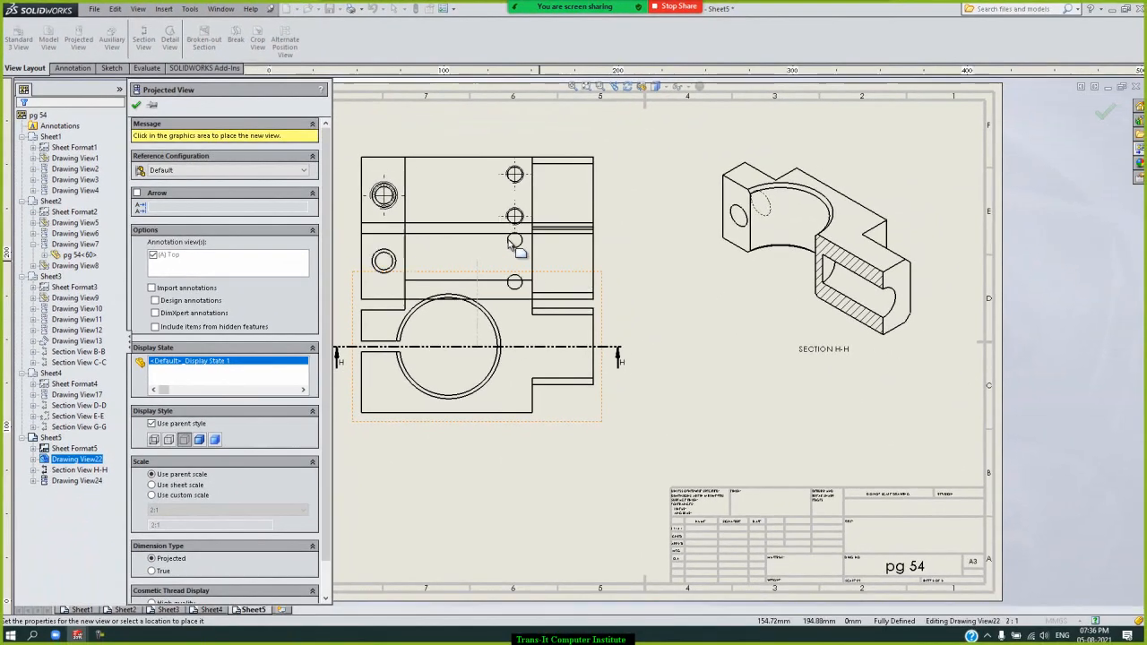
pyautogui.press('f')
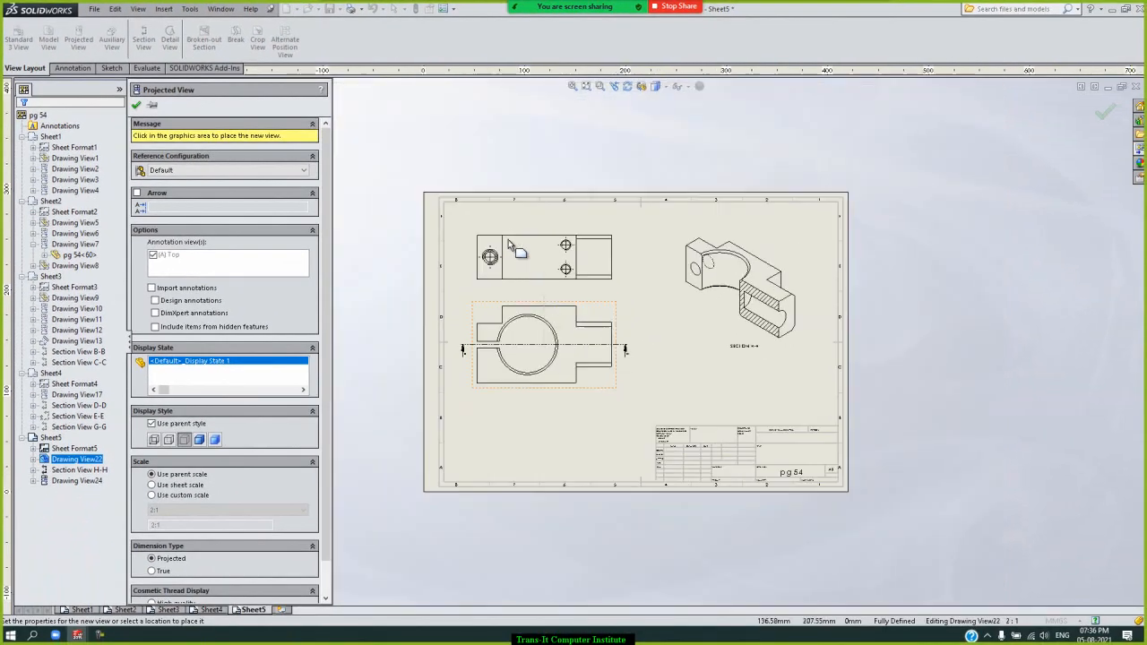
pyautogui.click(399, 182)
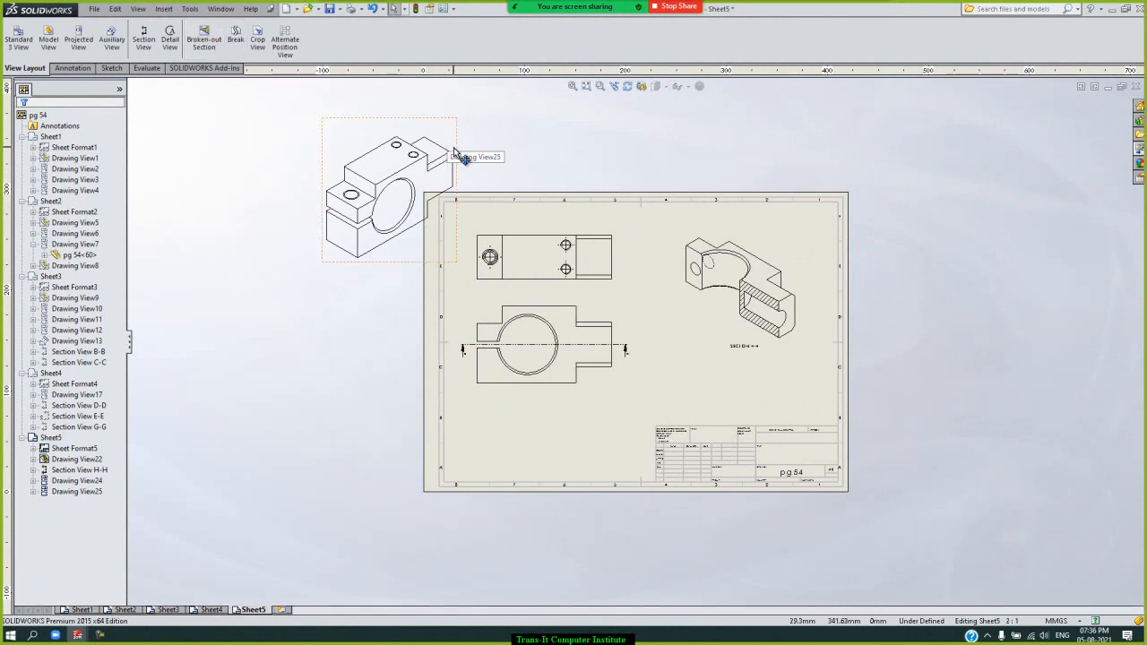
# Set the projected isometric view's display style to Shaded With Edges and accept its properties
pyautogui.scroll(1, 582, 291)
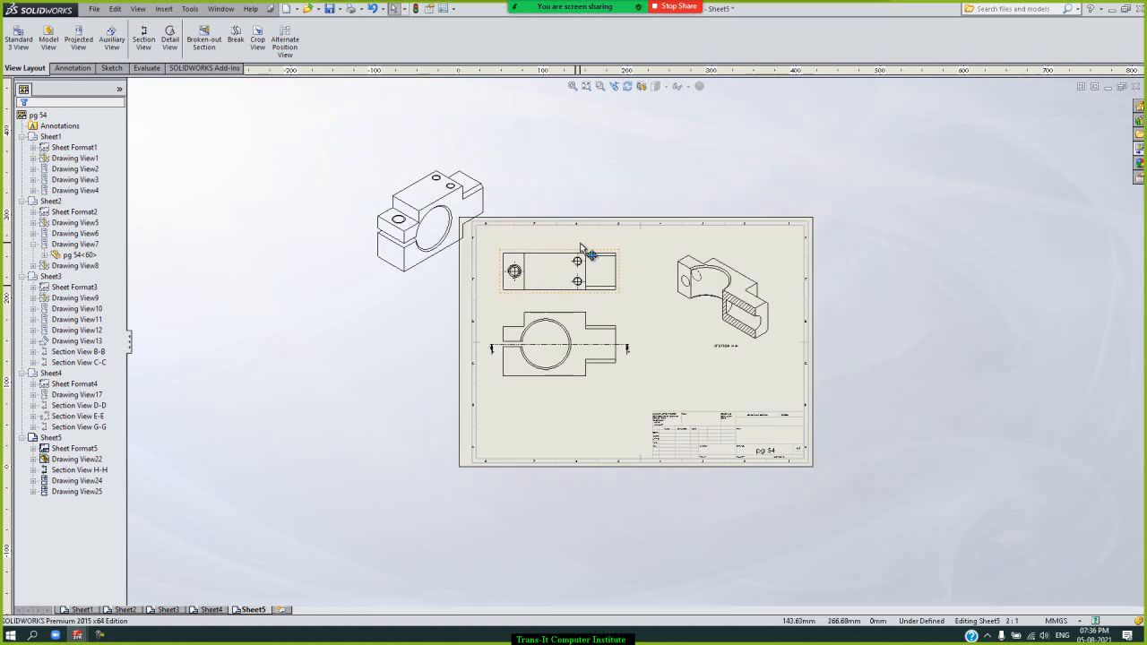
pyautogui.scroll(-3, 581, 249)
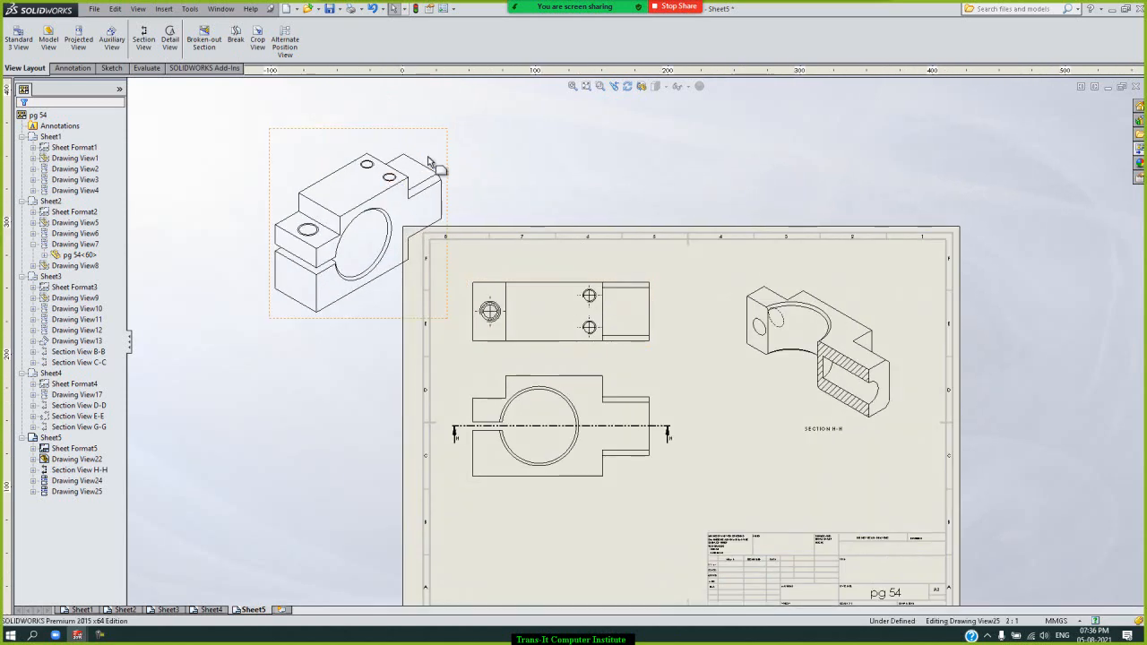
pyautogui.click(391, 183)
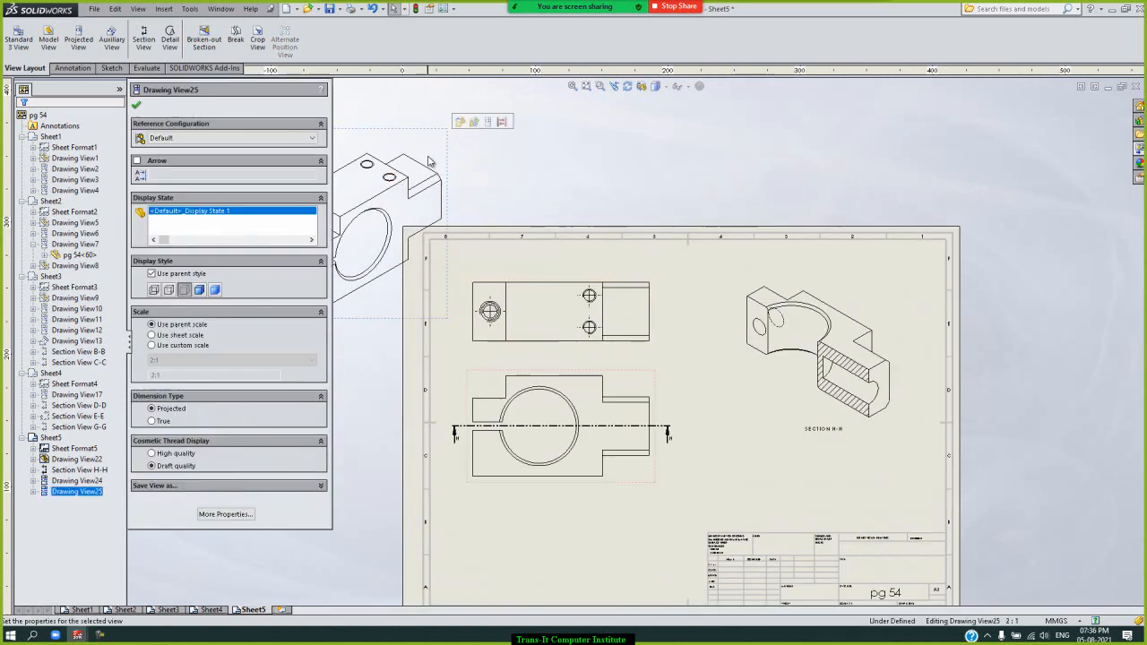
pyautogui.click(201, 293)
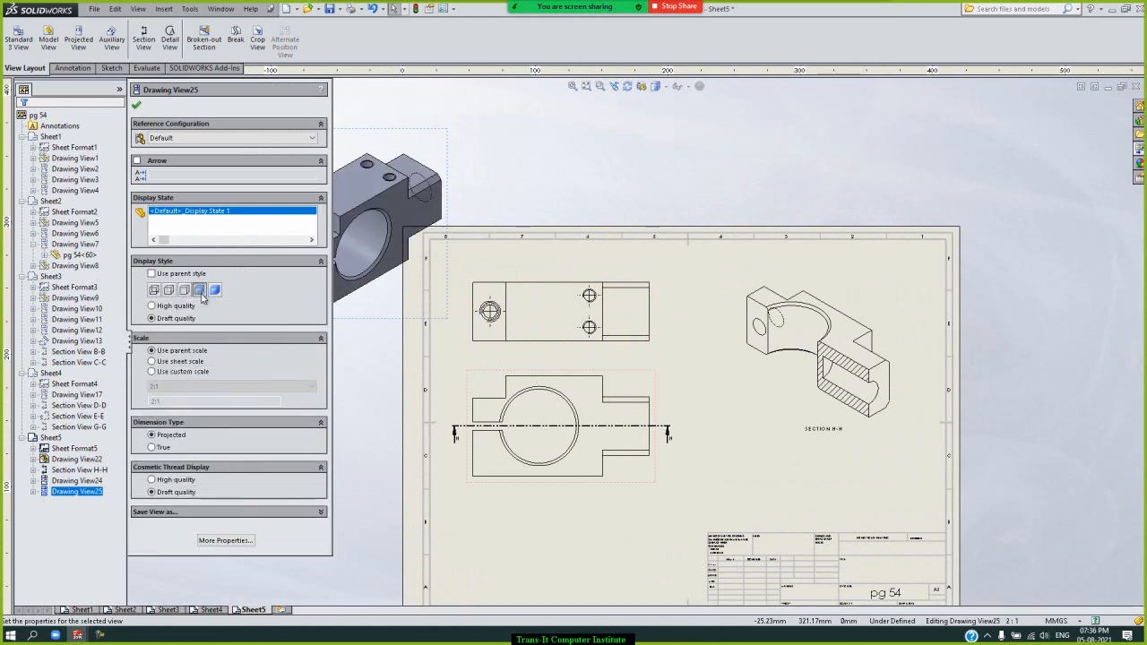
pyautogui.click(138, 104)
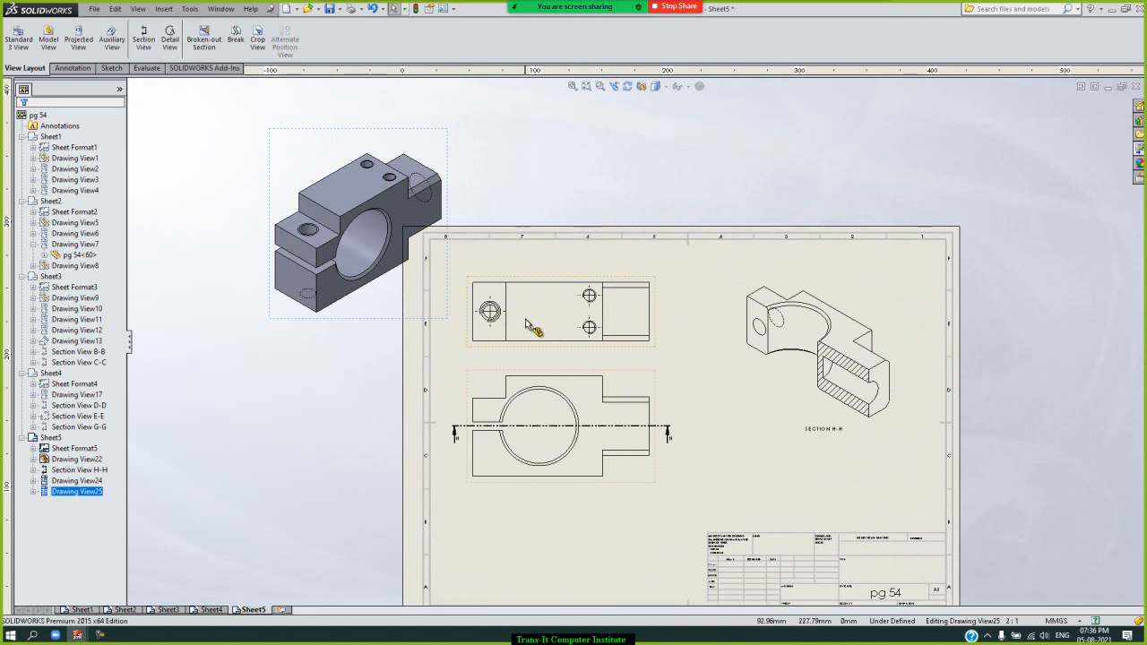
# Create a circular detail view around the top view's upper small hole and place it to the right of the front view
pyautogui.scroll(-2, 491, 320)
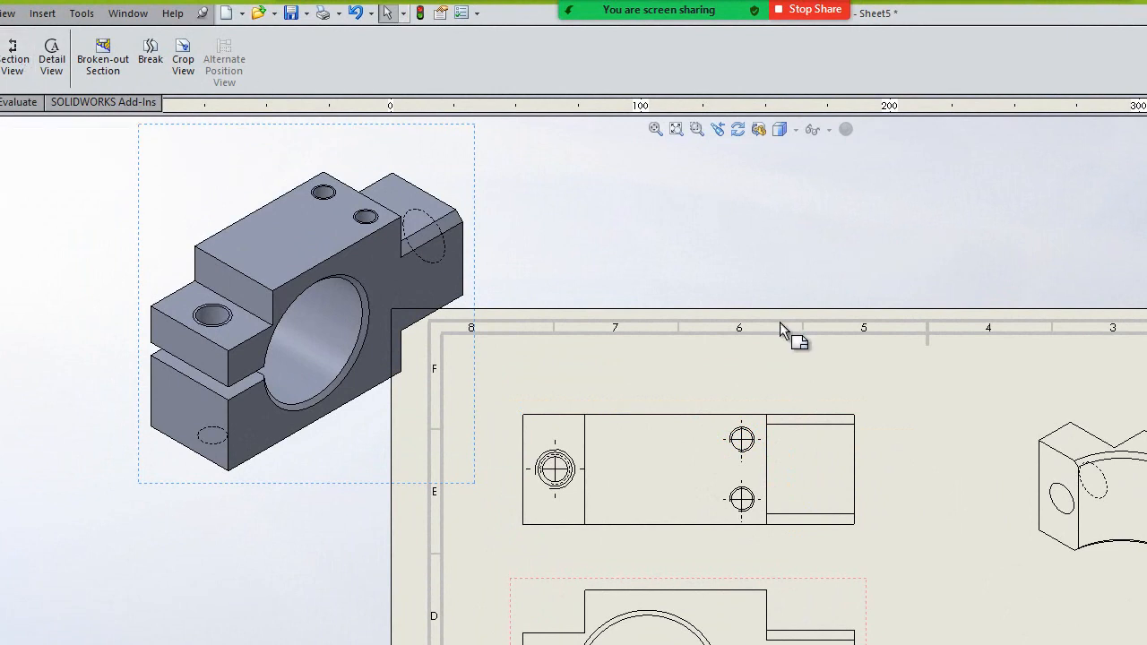
pyautogui.click(51, 55)
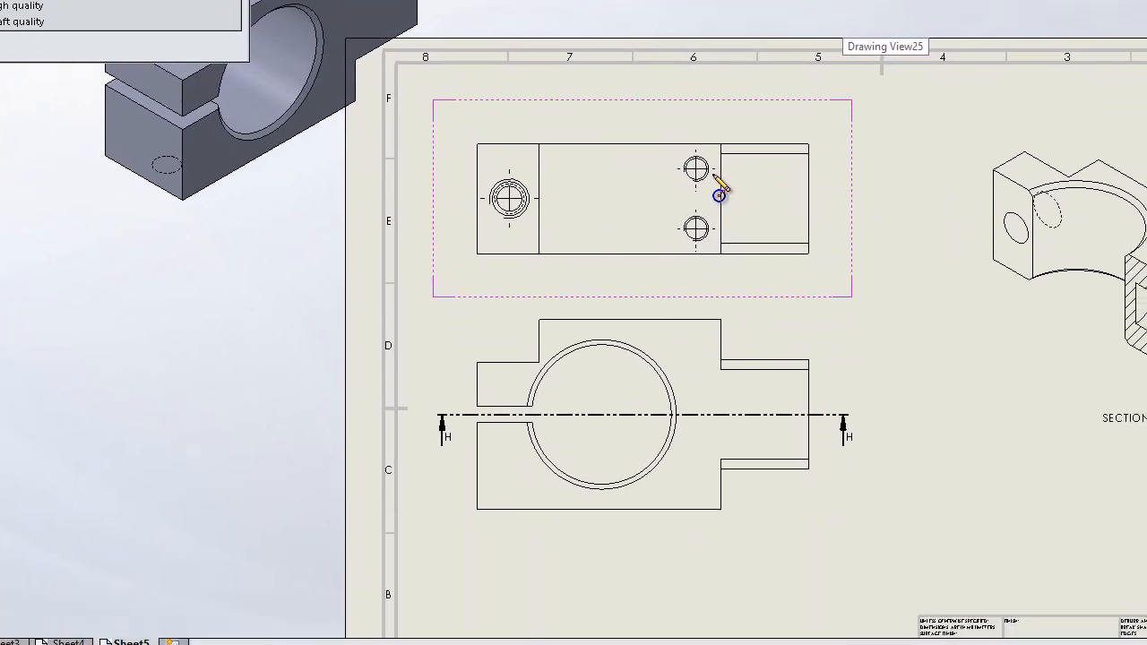
pyautogui.click(758, 444)
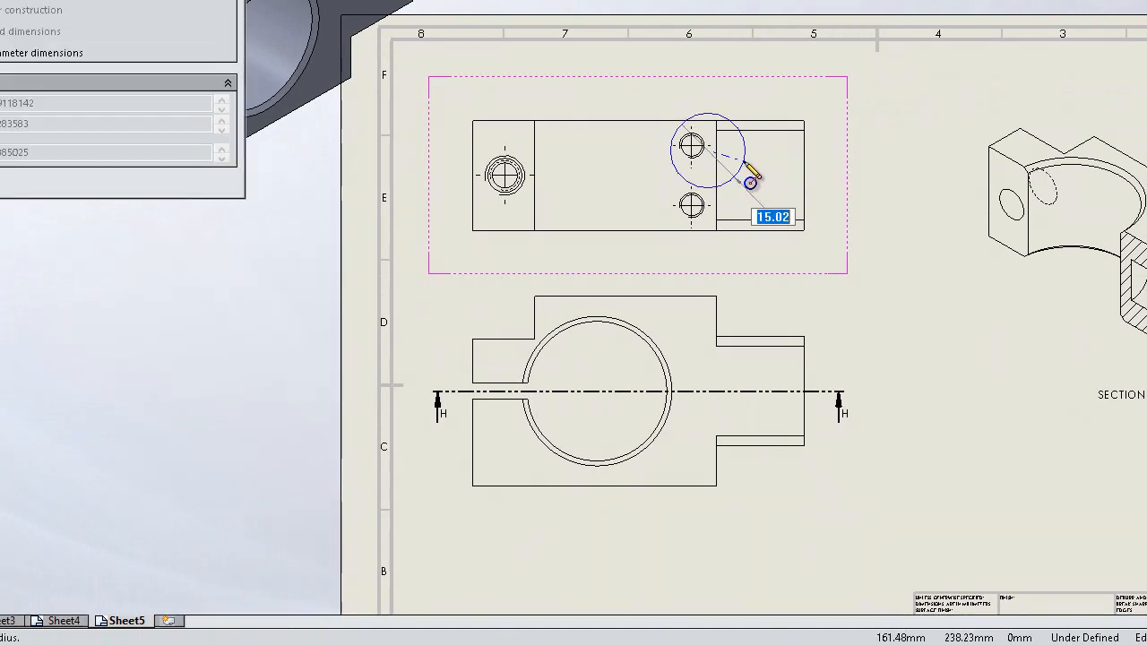
pyautogui.click(754, 182)
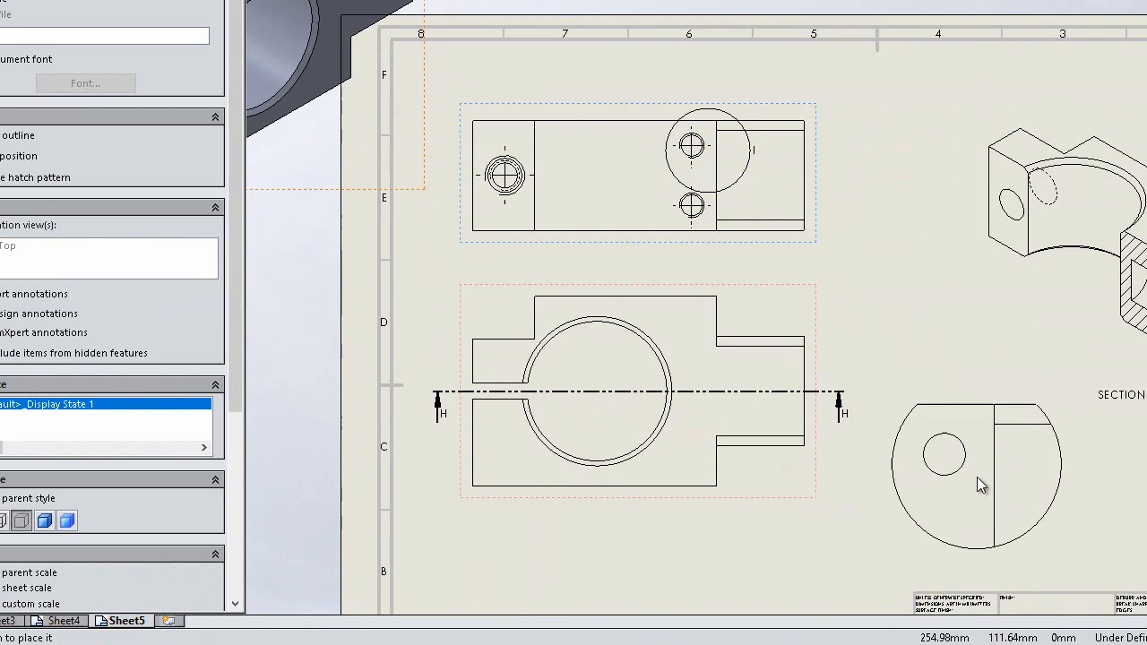
pyautogui.click(977, 477)
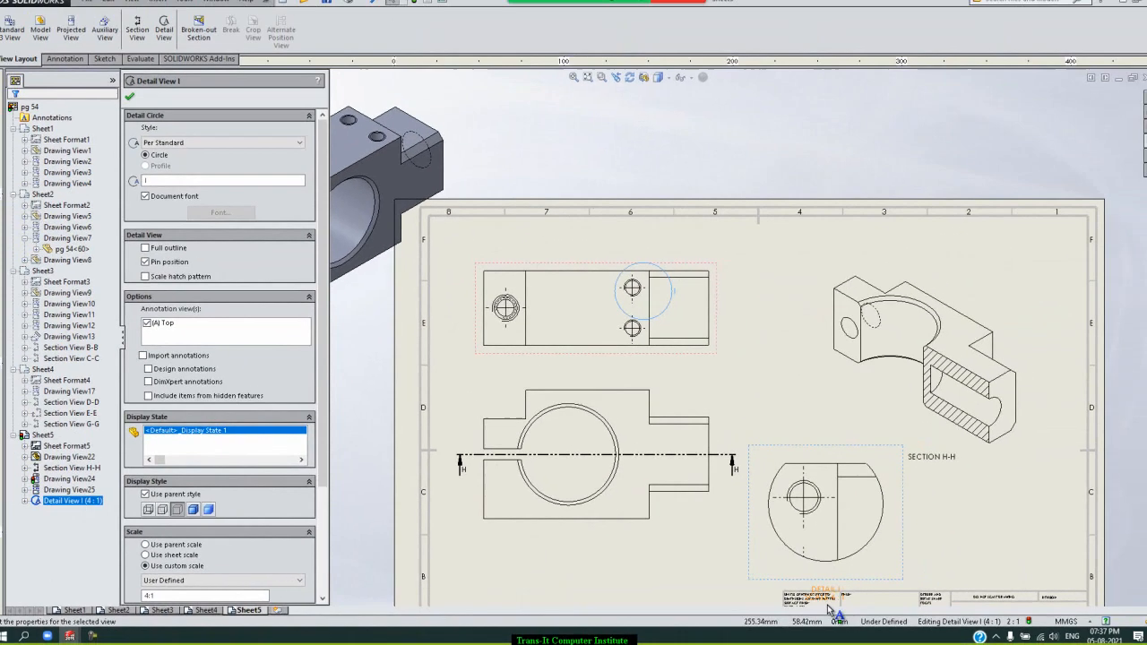
# Set the detail view's custom scale to 5:1
pyautogui.scroll(-5, 974, 593)
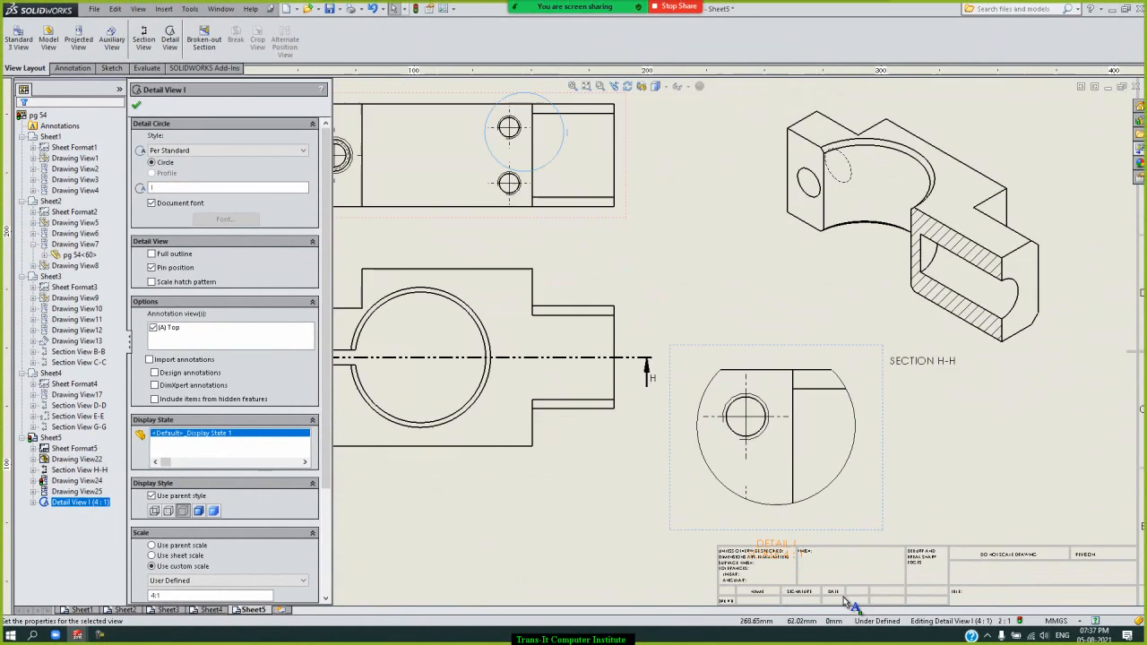
pyautogui.scroll(2, 837, 473)
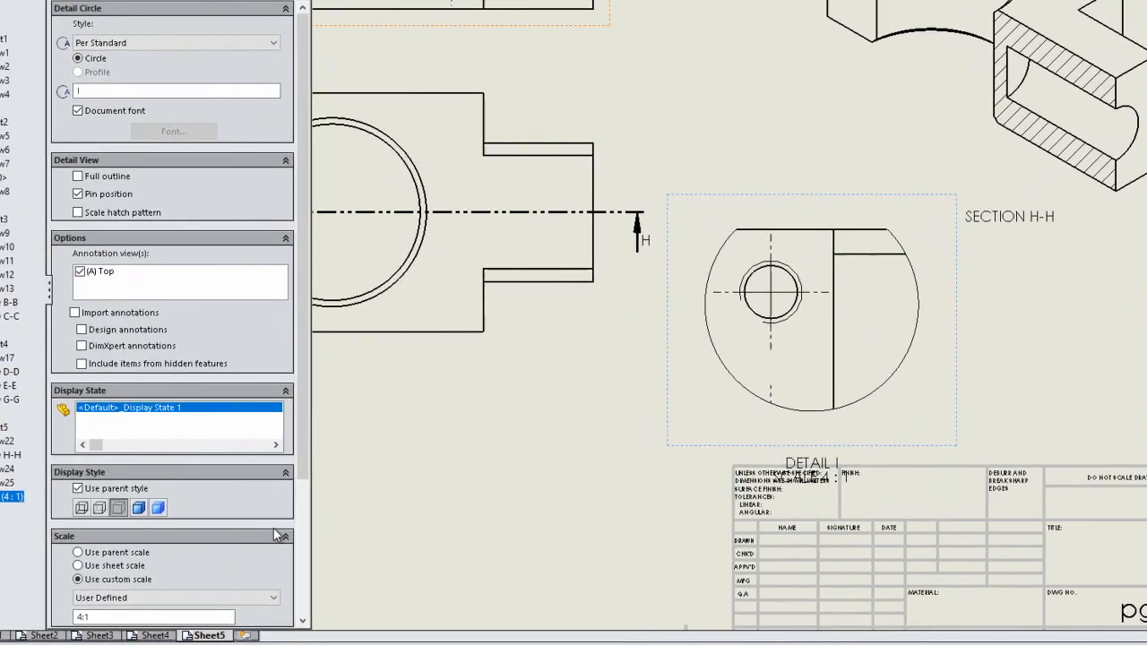
pyautogui.moveTo(304, 456); pyautogui.dragTo(163, 533)
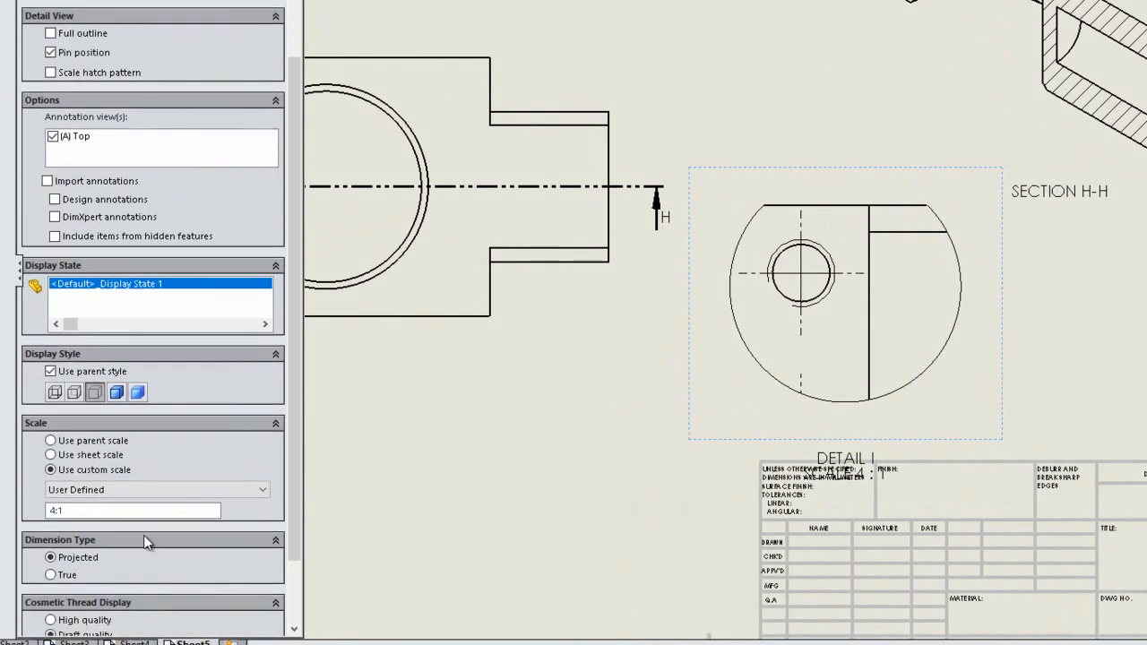
pyautogui.click(55, 509)
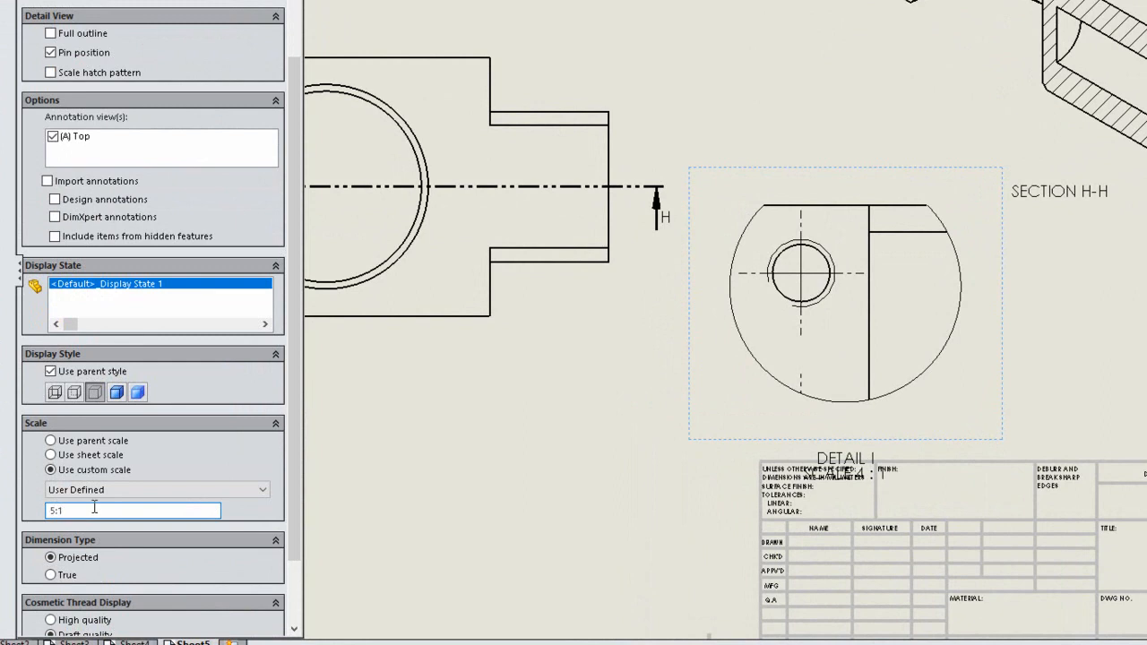
pyautogui.press('Return')
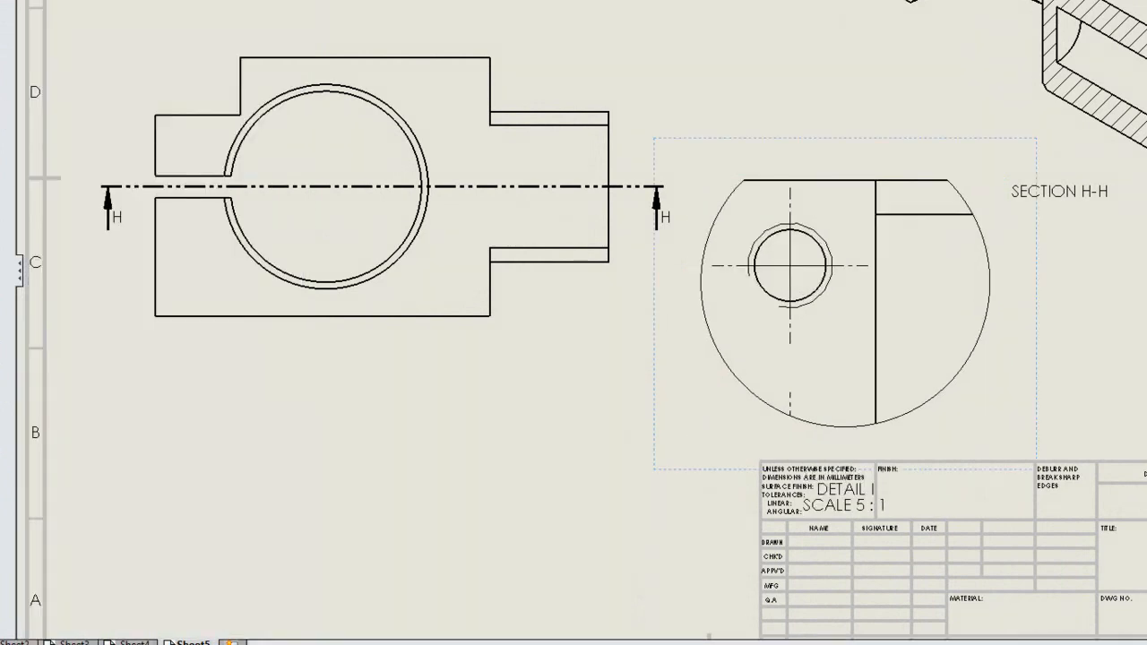
# Move the detail view up so it and its label clear the title block, and deselect it
pyautogui.moveTo(784, 143); pyautogui.dragTo(785, 54)
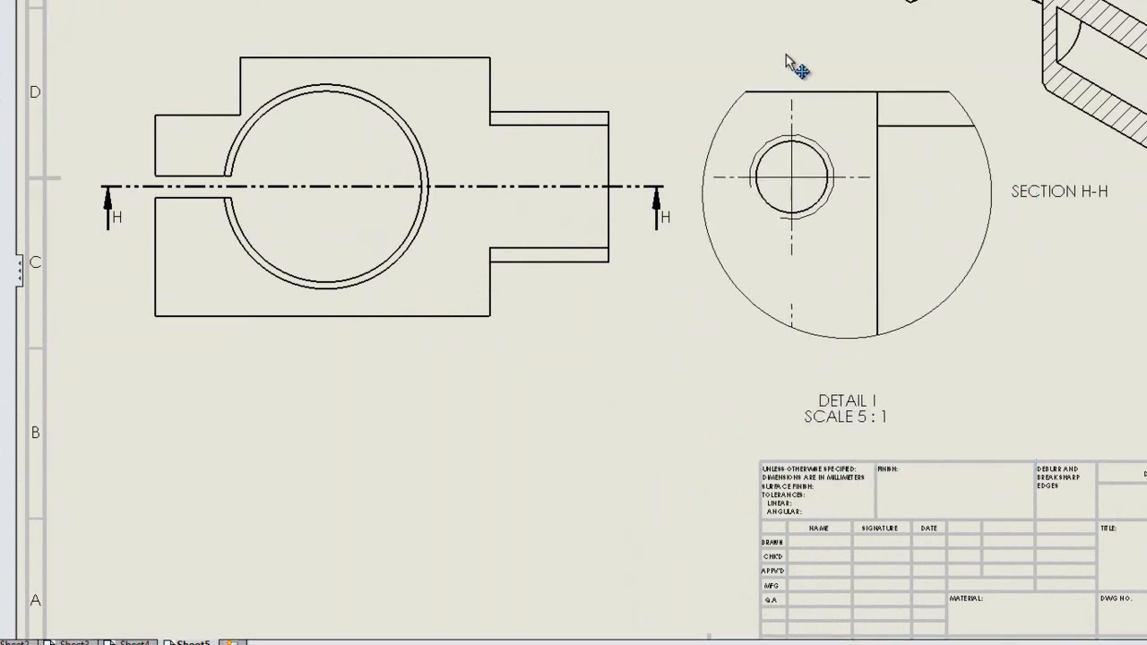
pyautogui.click(1021, 308)
pyautogui.press('Escape')
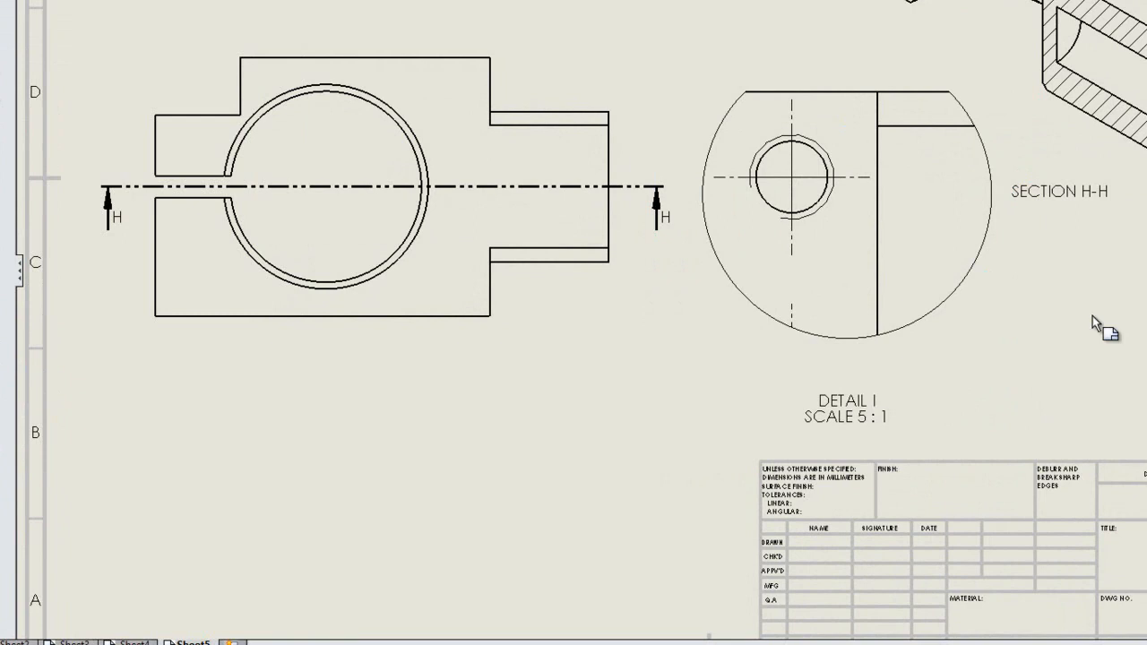
# On Sheet3, start a Broken-out Section with a closed spline around the right end of the plain edge view below section B-B
pyautogui.scroll(2, 1014, 328)
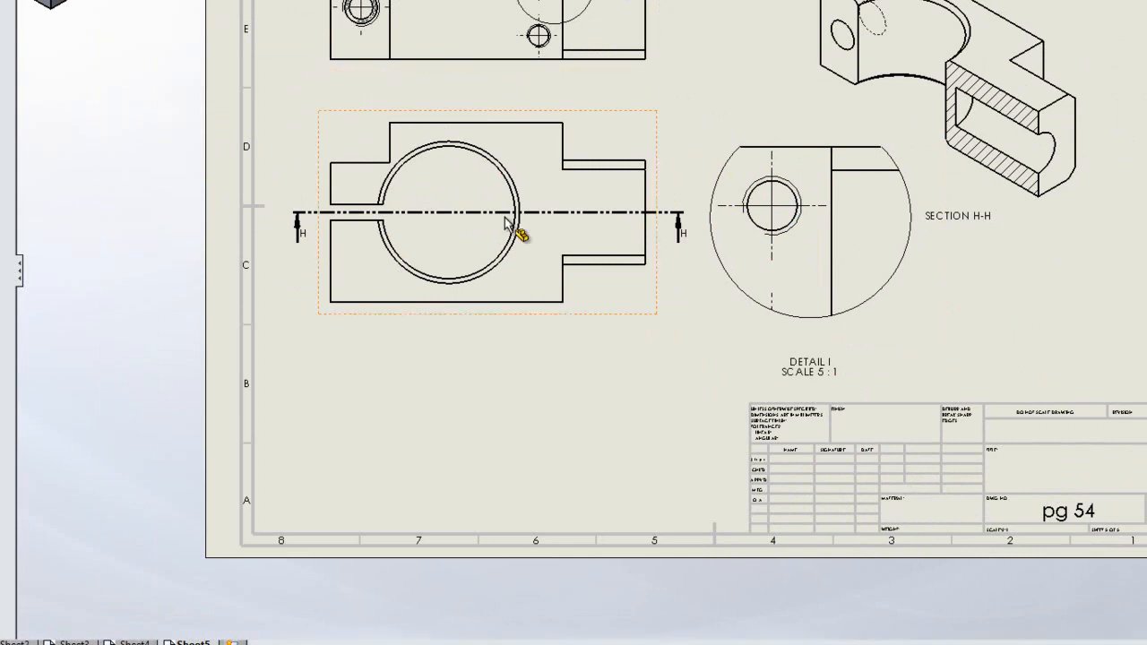
pyautogui.click(133, 643)
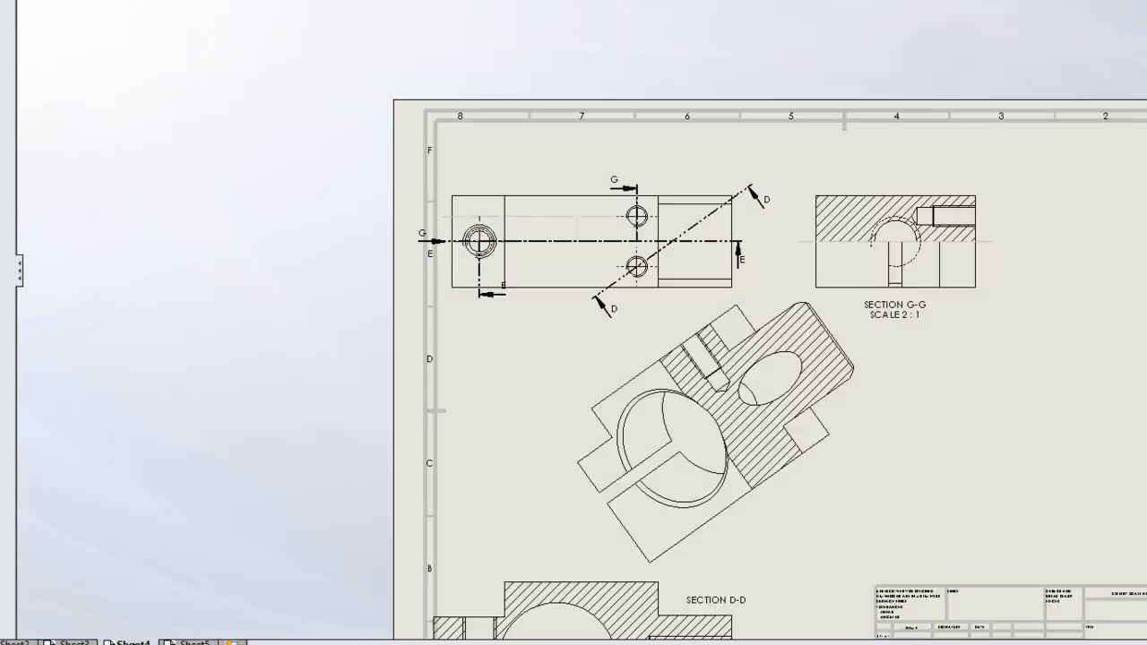
pyautogui.click(74, 642)
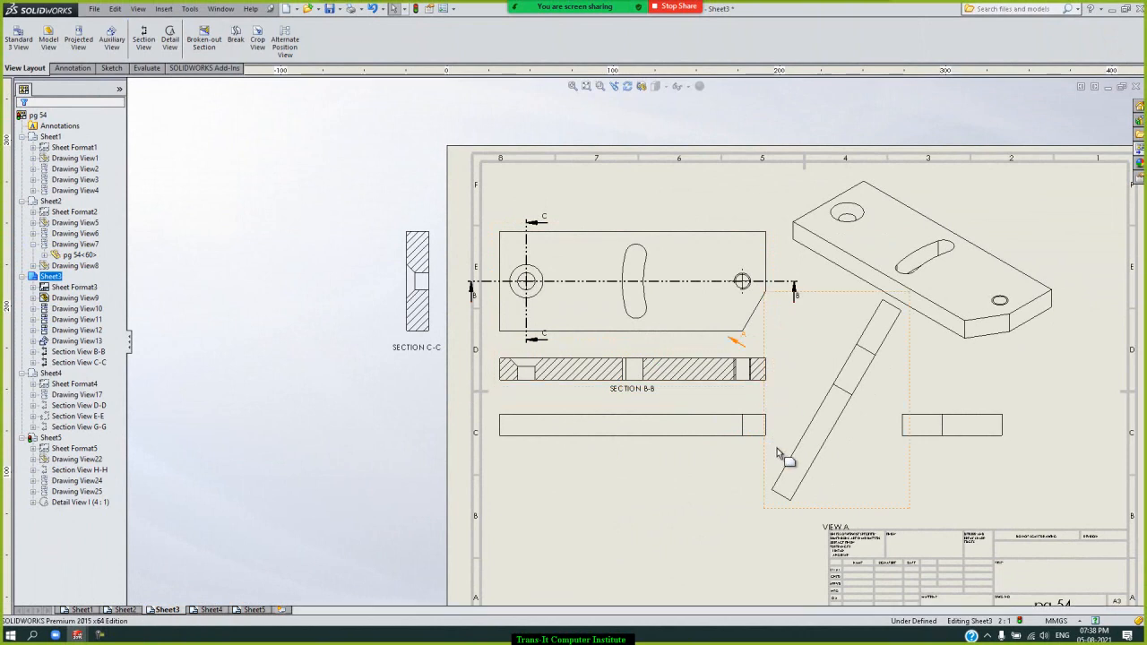
pyautogui.click(206, 41)
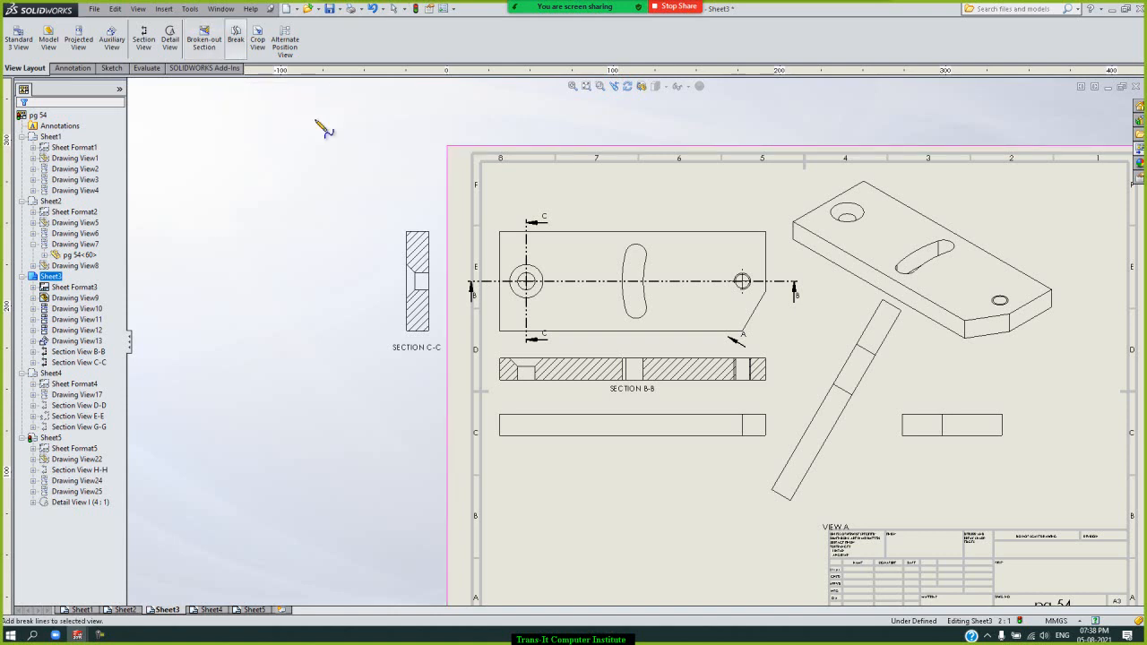
pyautogui.click(753, 435)
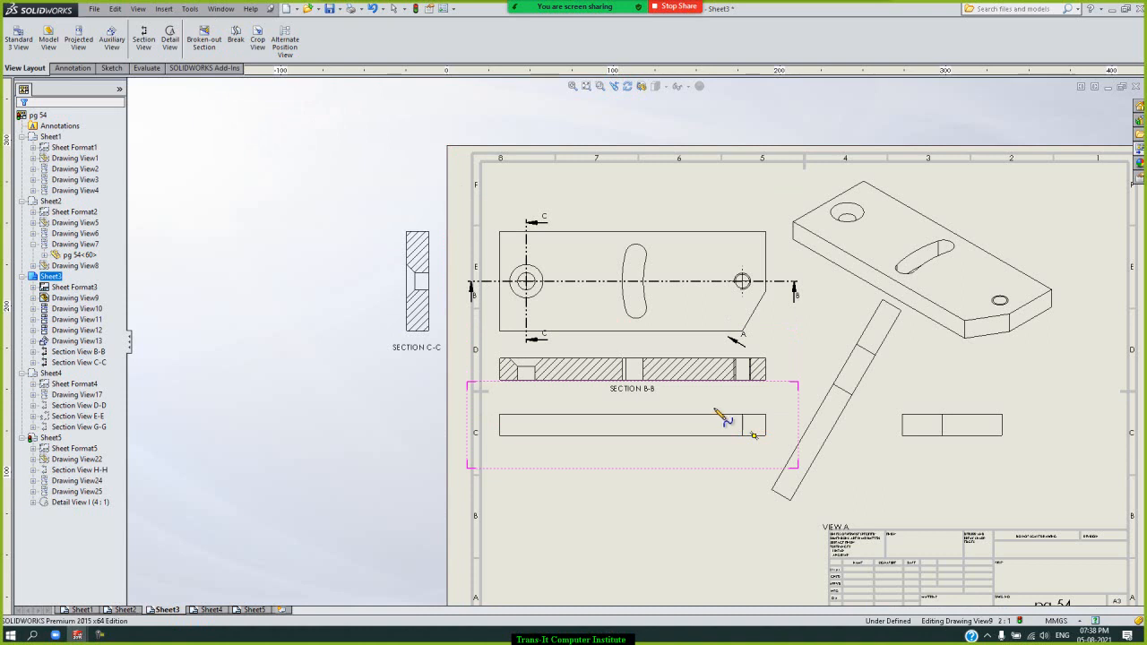
pyautogui.click(731, 414)
pyautogui.click(775, 398)
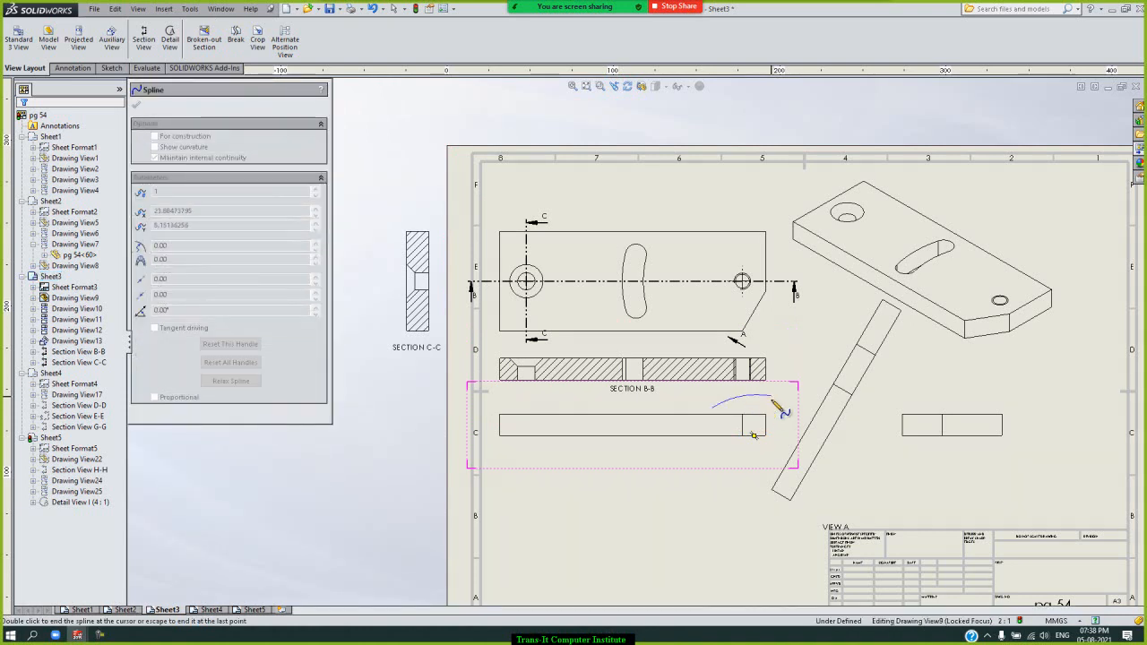
pyautogui.click(771, 450)
pyautogui.click(719, 445)
pyautogui.click(714, 416)
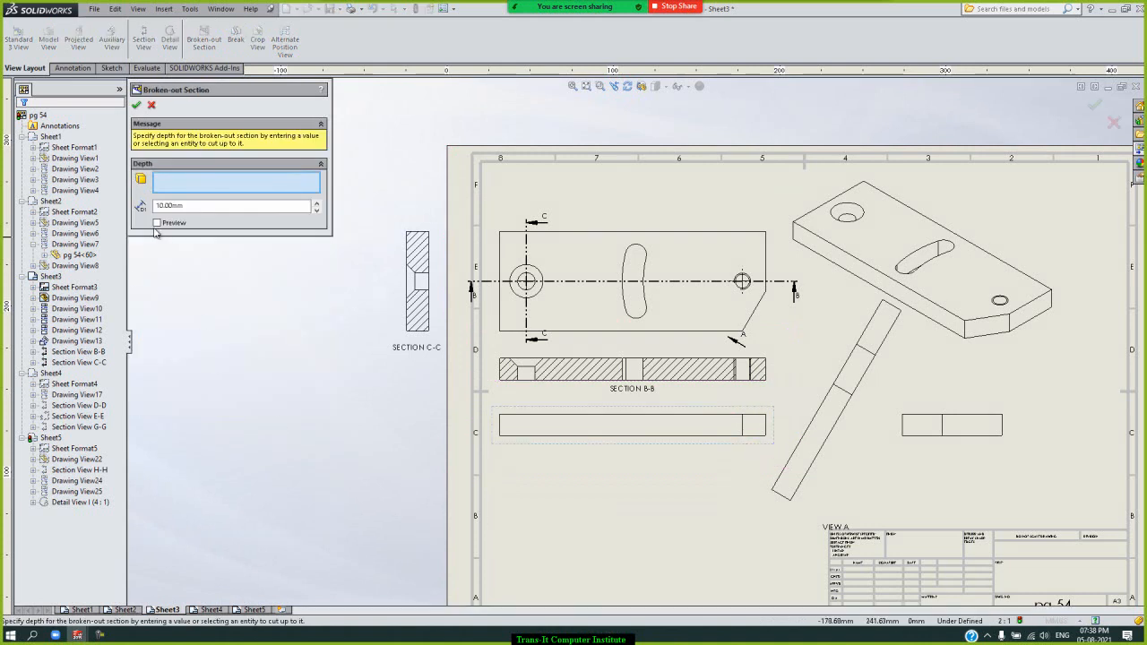
# Turn on the preview and set the broken-out section's depth to 15 mm
pyautogui.click(157, 223)
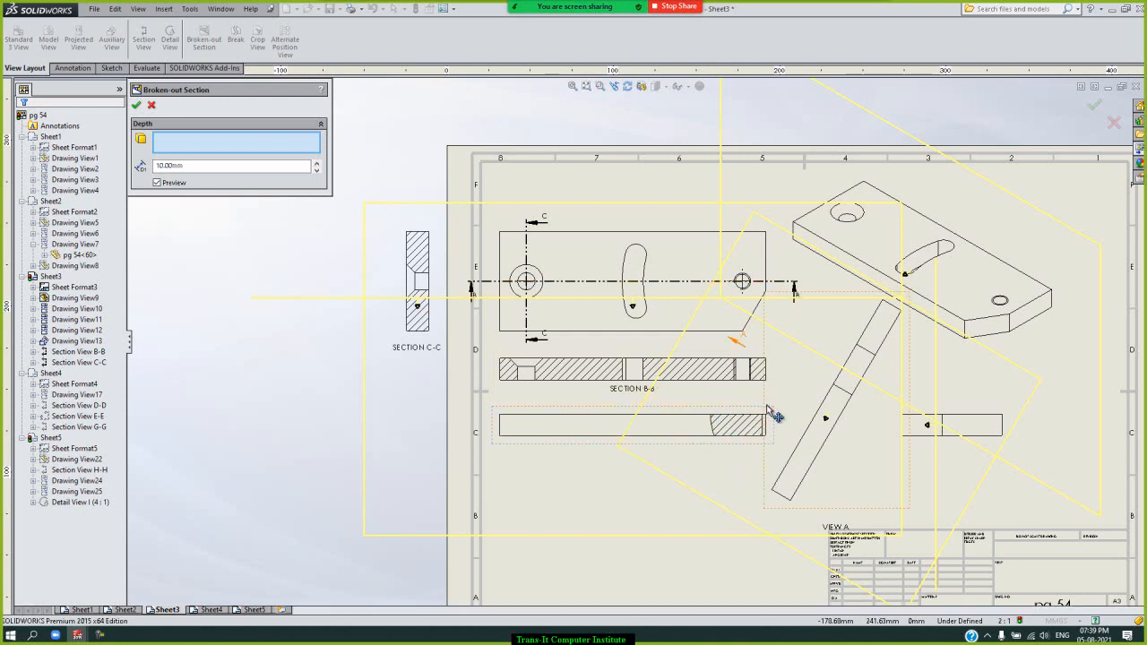
pyautogui.click(317, 163)
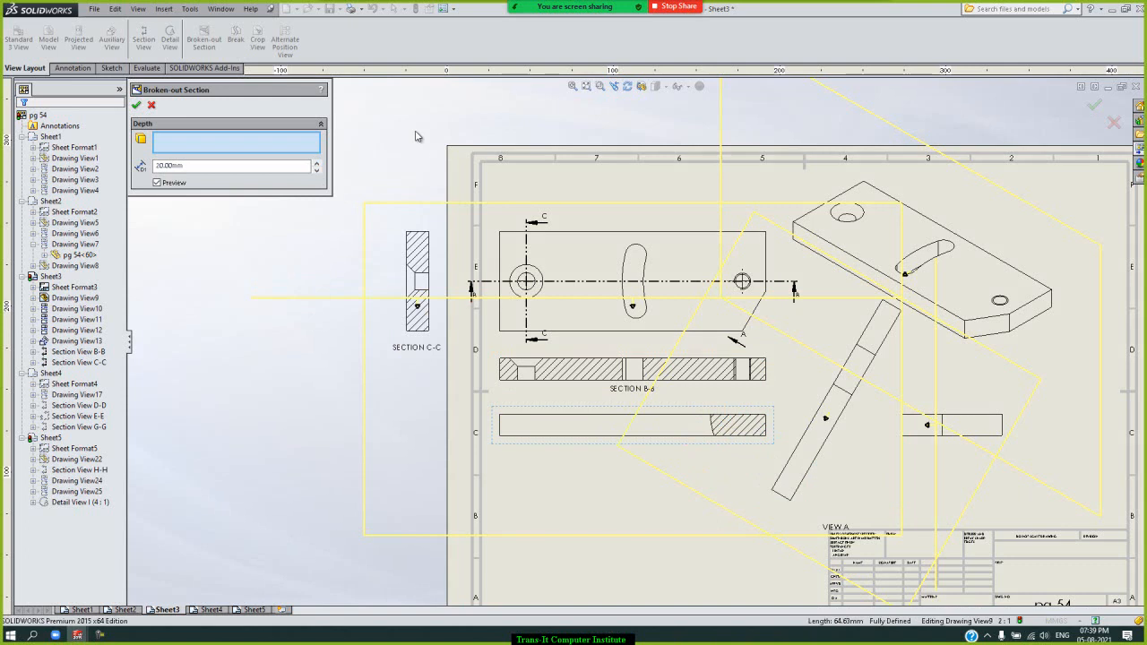
pyautogui.scroll(2, 415, 243)
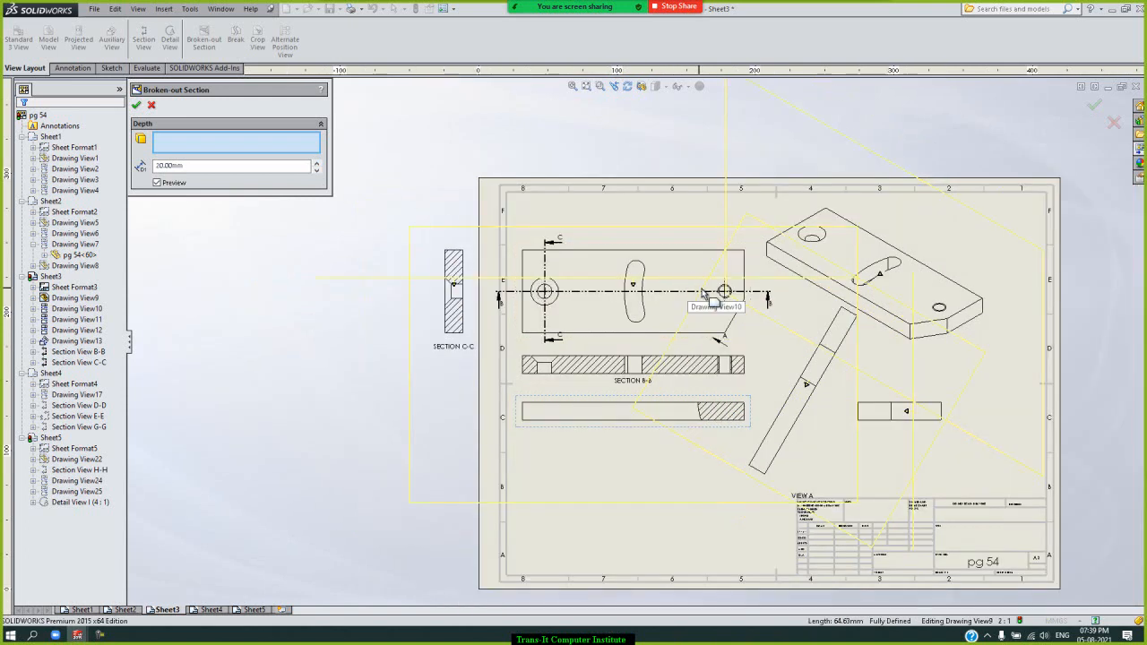
pyautogui.click(202, 169)
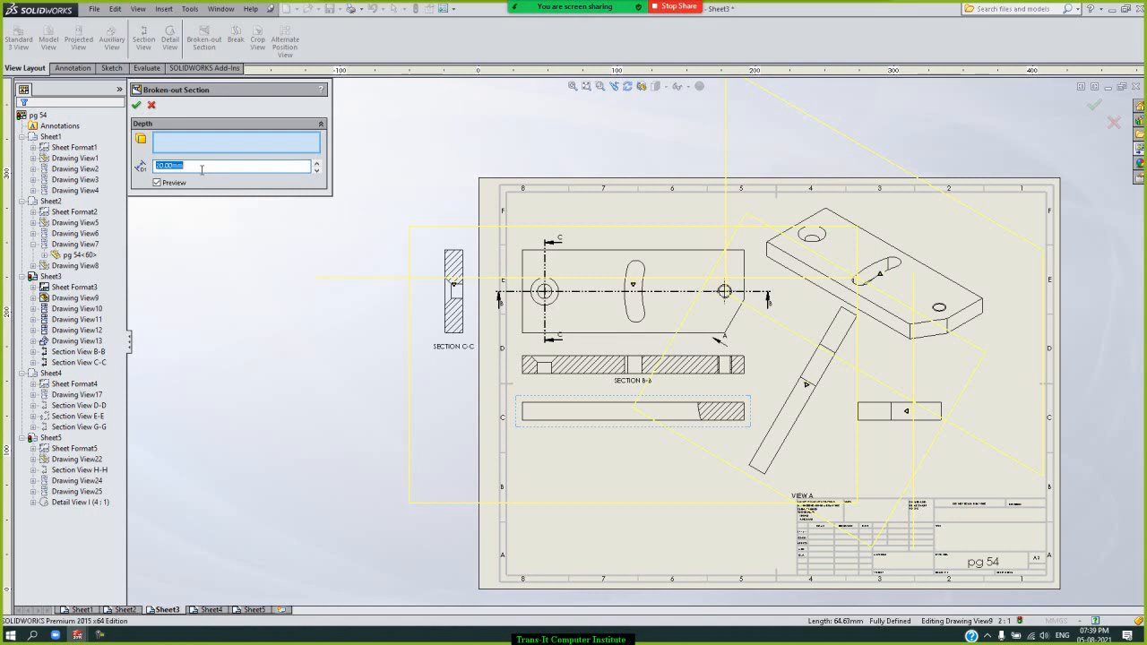
pyautogui.write('15')
pyautogui.click(423, 138)
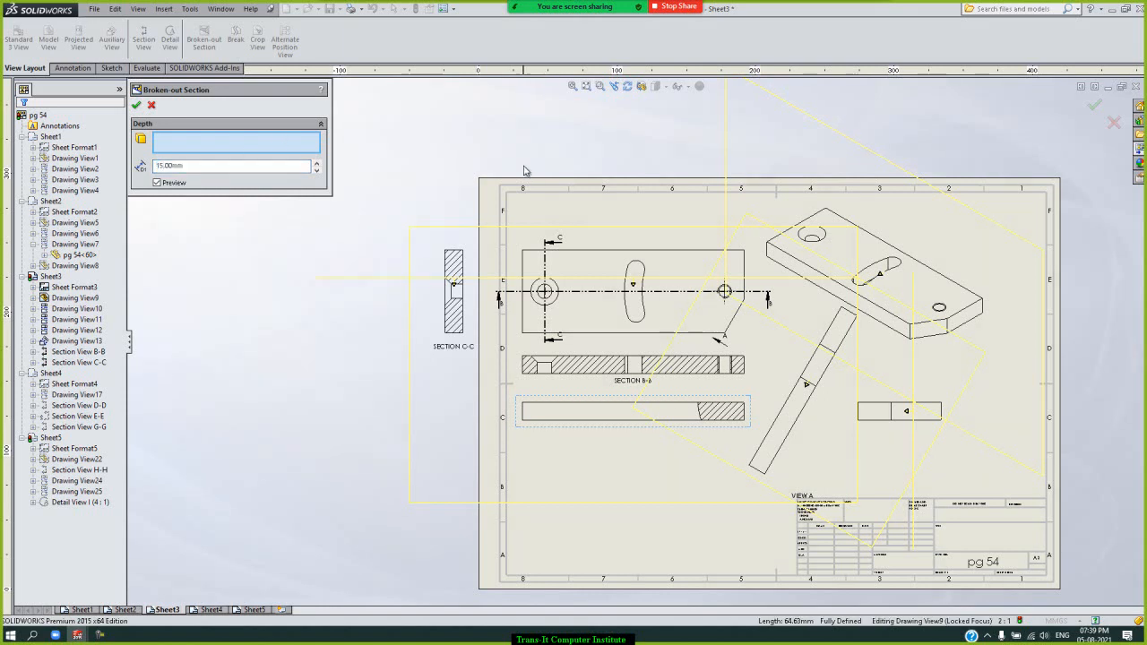
# Float the Broken-out Section settings, refresh the preview and accept the section
pyautogui.scroll(2, 536, 269)
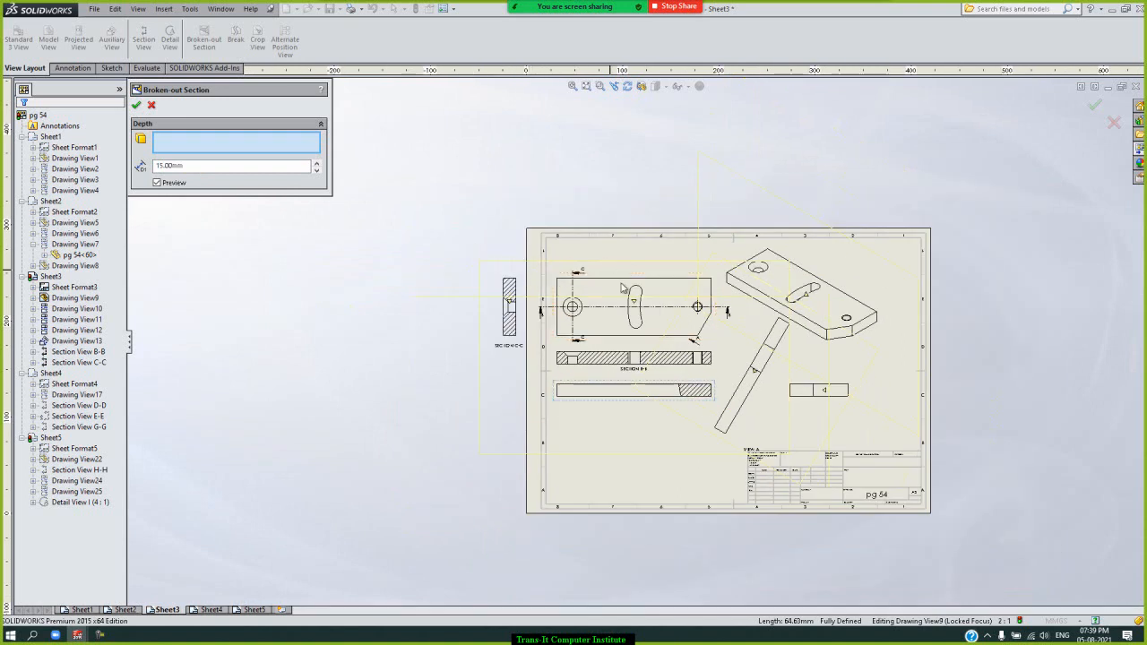
pyautogui.scroll(-2, 616, 264)
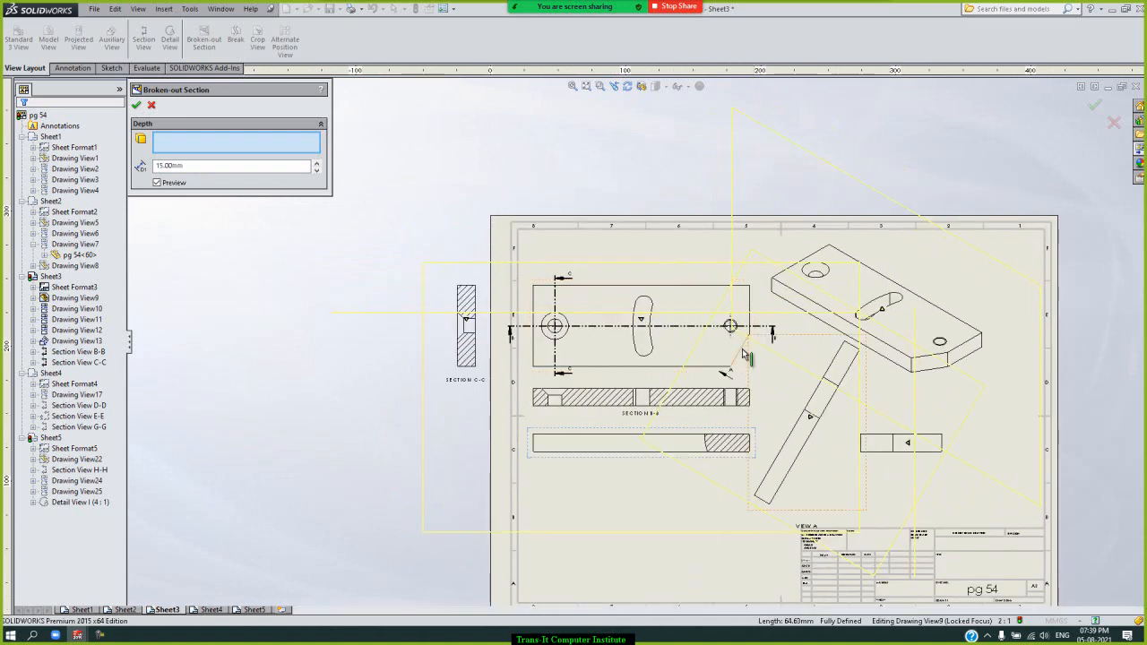
pyautogui.scroll(-2, 748, 363)
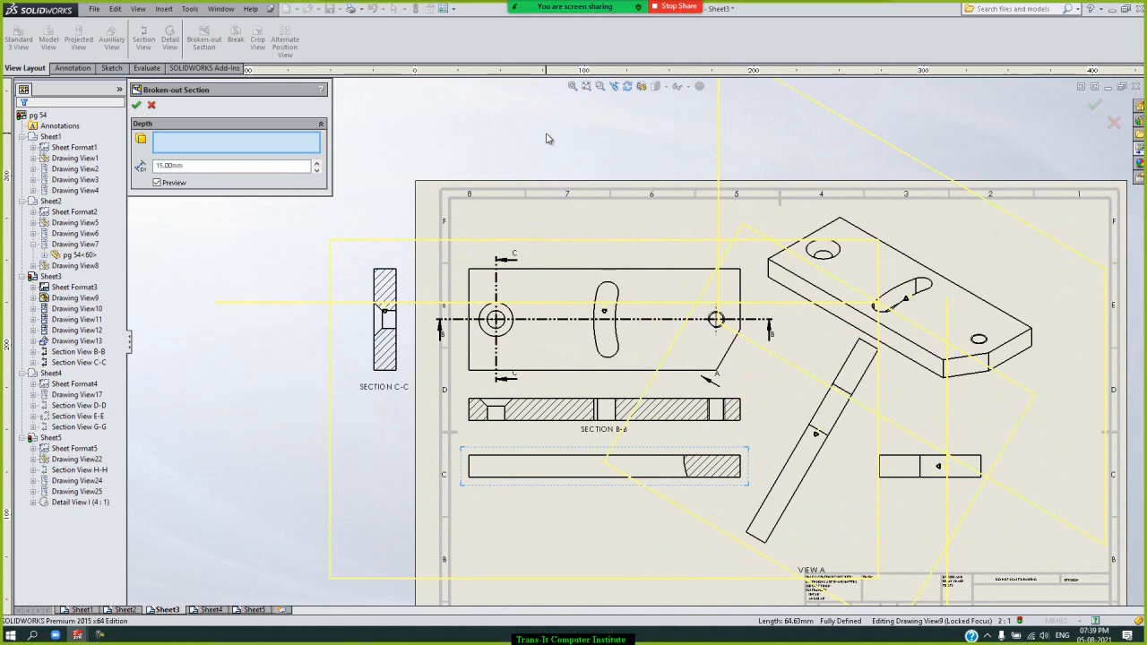
pyautogui.moveTo(225, 95); pyautogui.dragTo(242, 138)
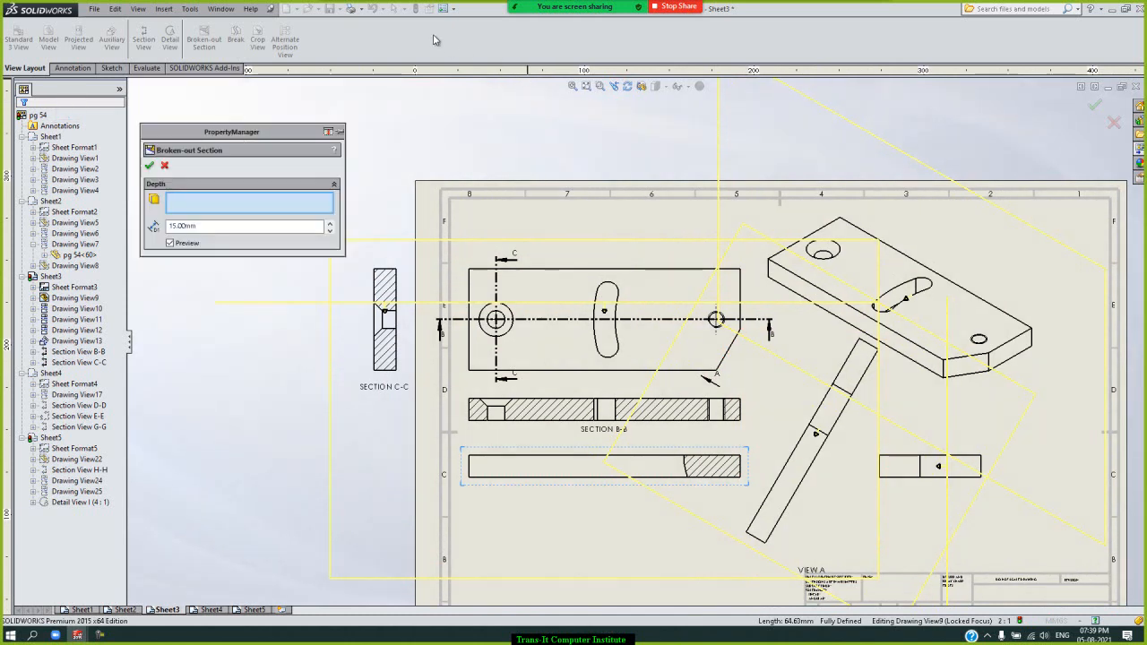
pyautogui.click(170, 243)
pyautogui.click(170, 243)
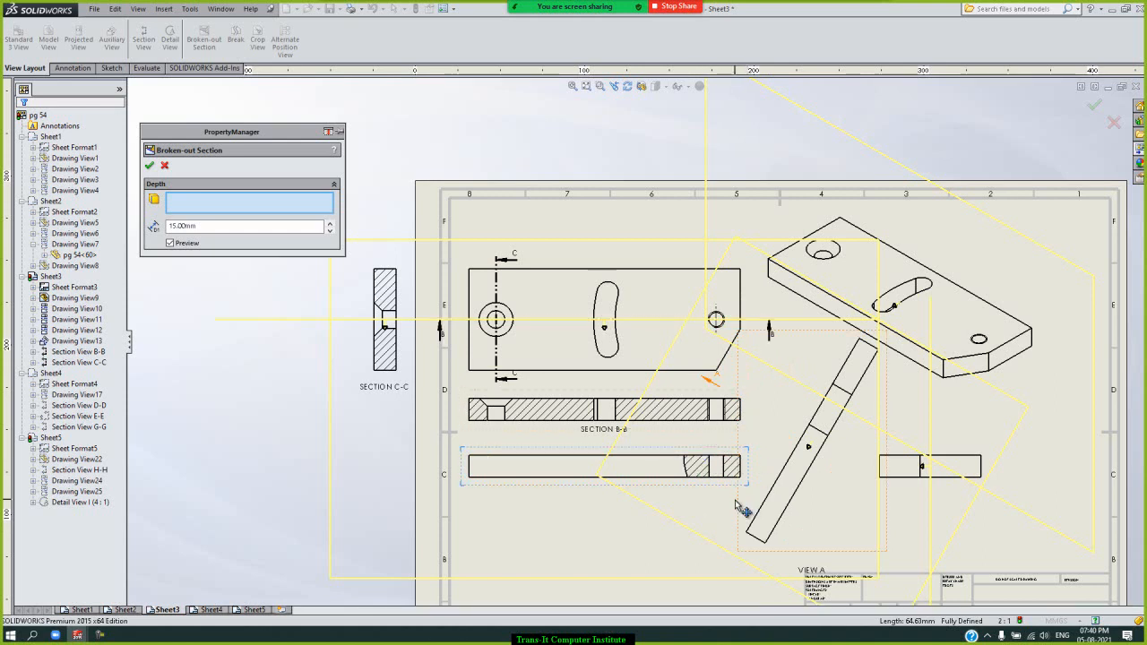
pyautogui.click(148, 165)
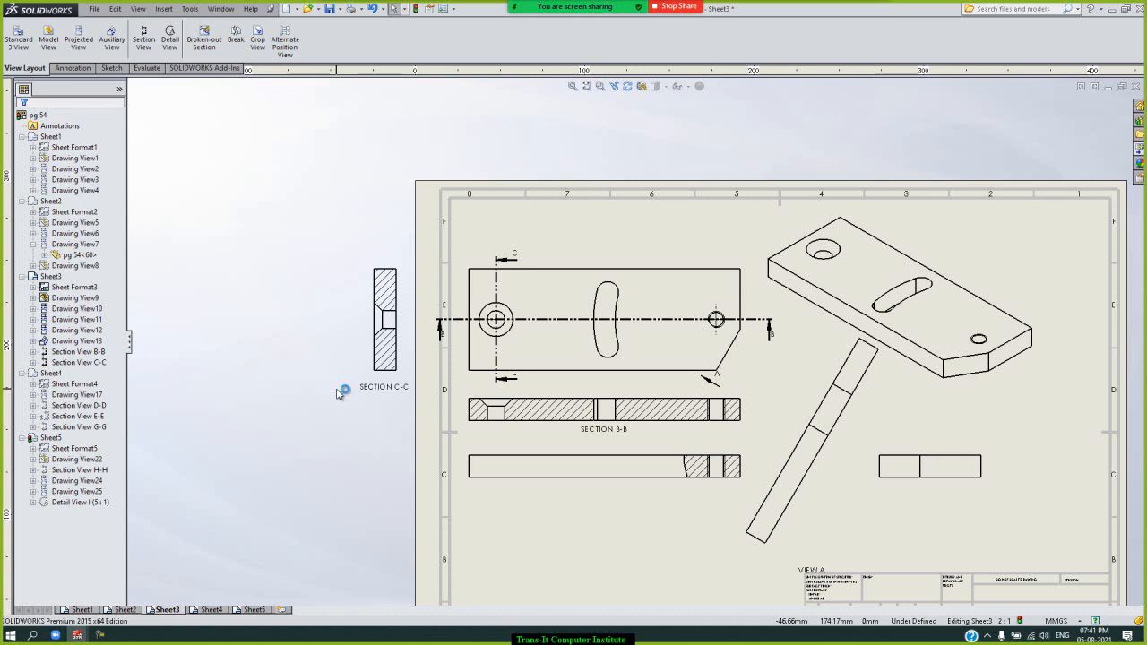
# Add a new sheet and place a model view of 1-BODY from the machine vise assy-44 folder on its lower half
pyautogui.click(282, 610)
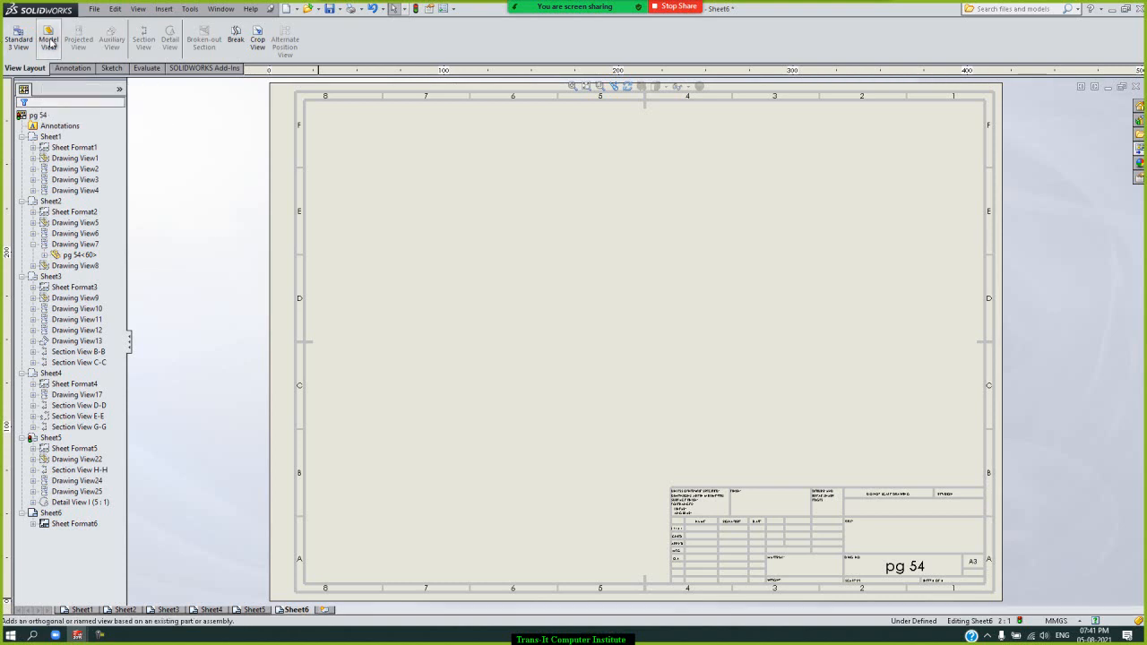
pyautogui.click(51, 43)
pyautogui.click(251, 328)
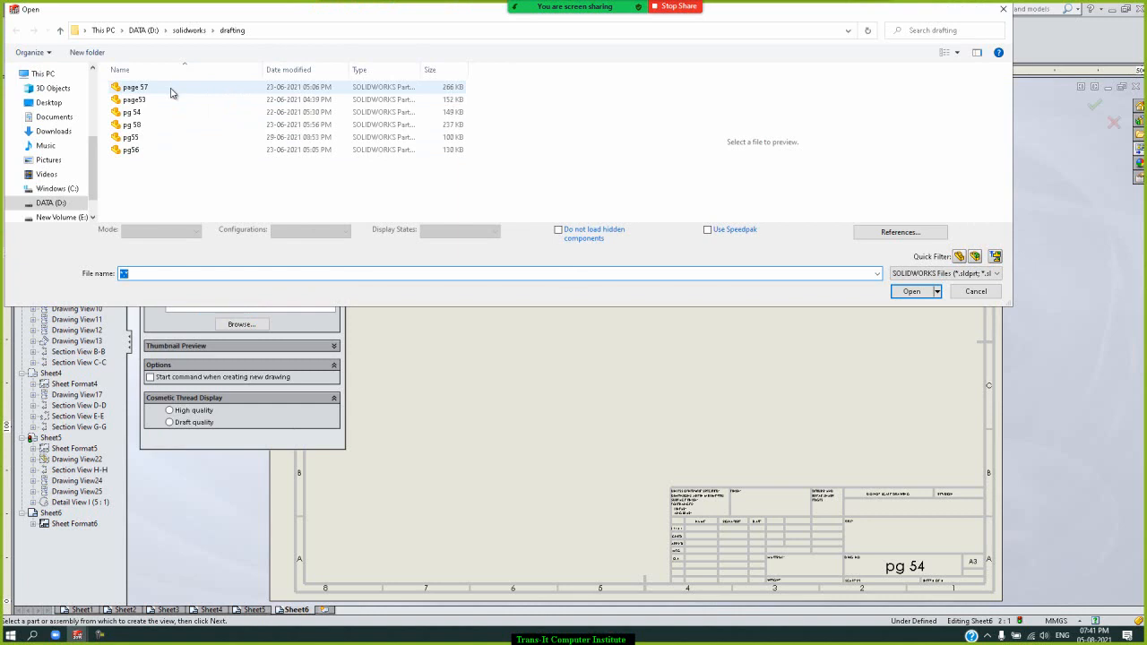
pyautogui.click(190, 30)
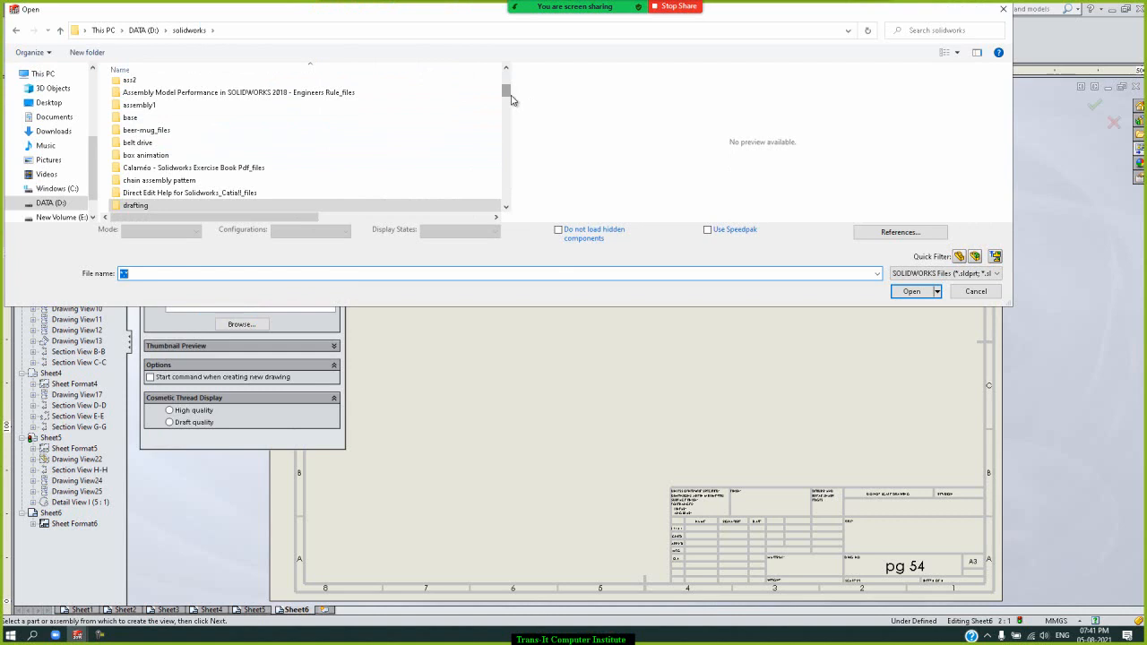
pyautogui.moveTo(511, 97); pyautogui.dragTo(510, 105)
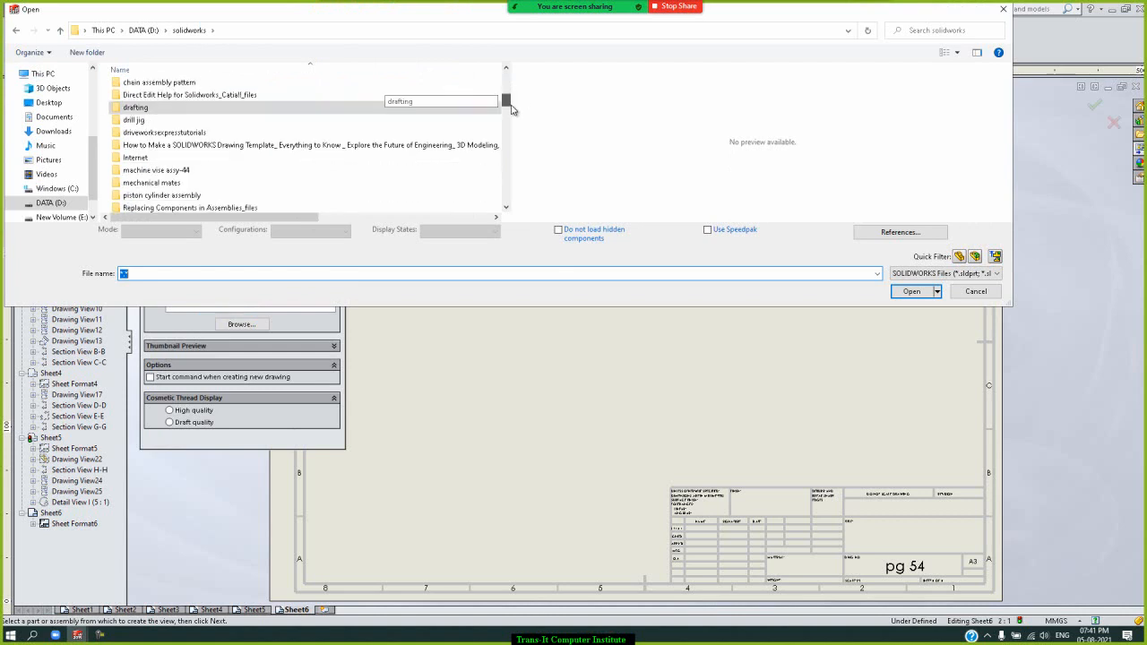
pyautogui.doubleClick(192, 169)
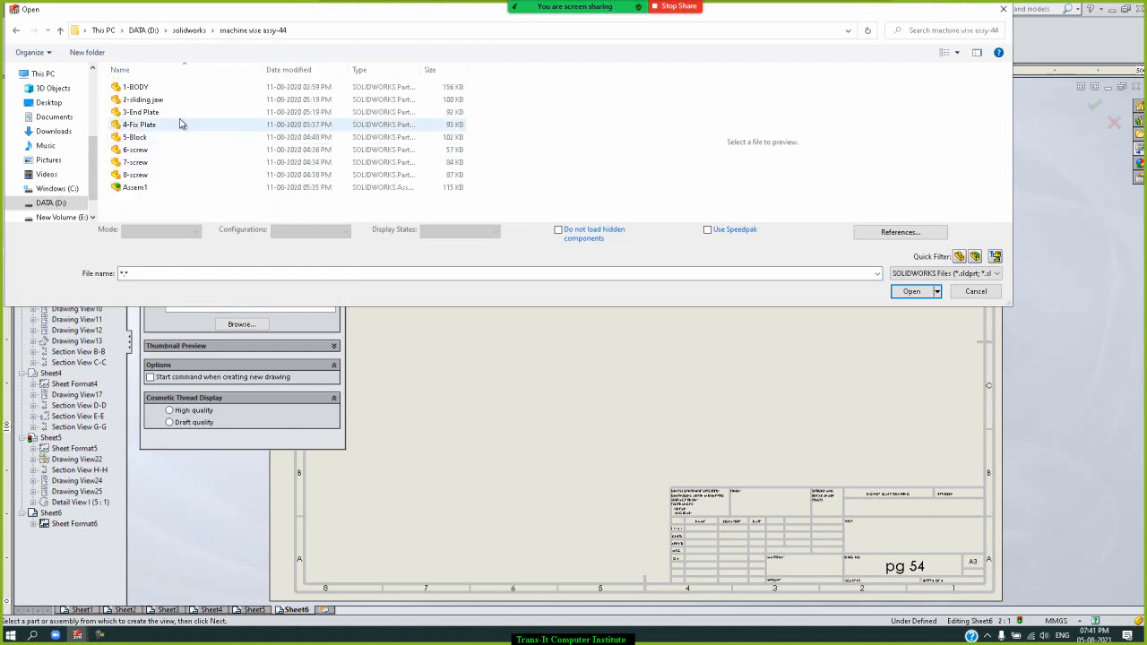
pyautogui.doubleClick(176, 91)
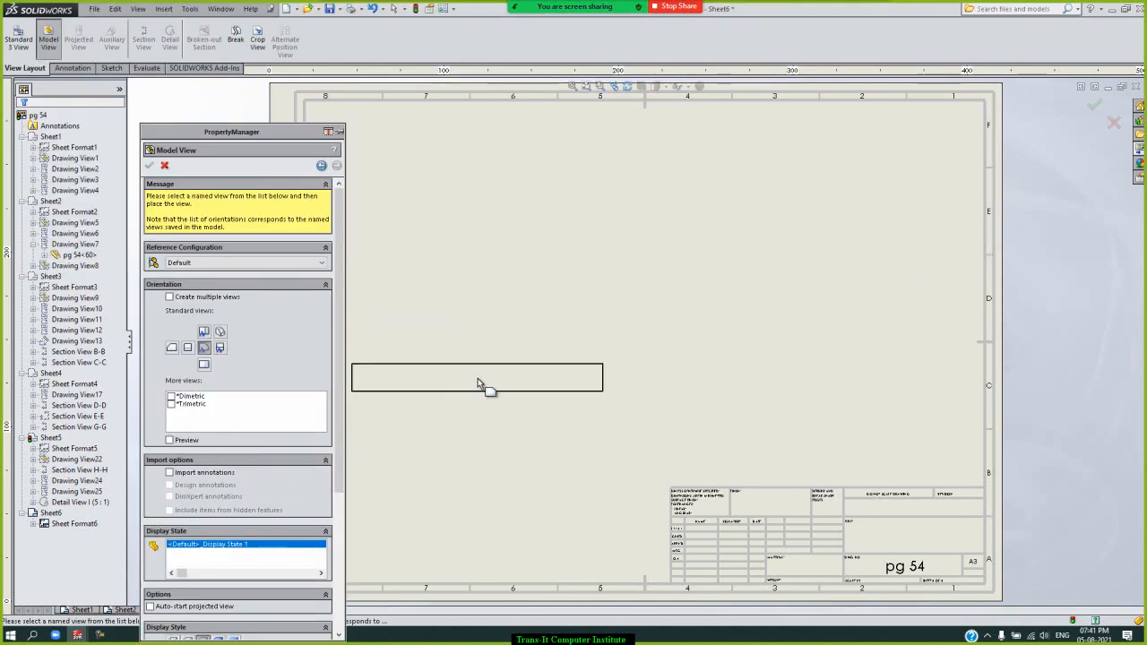
pyautogui.click(539, 379)
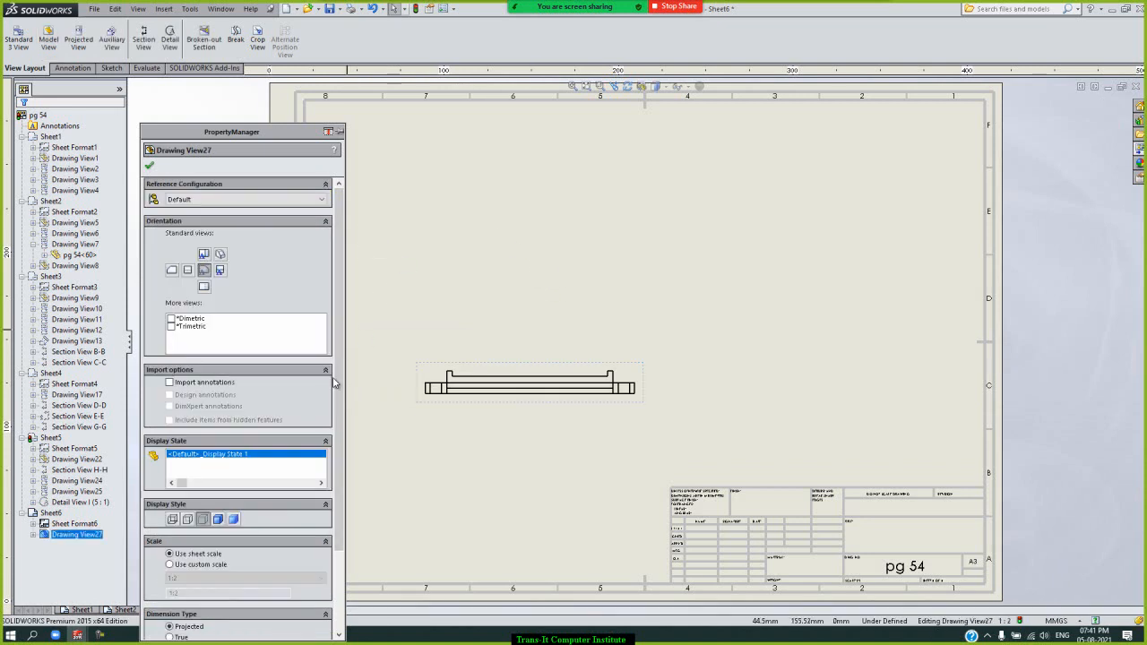
pyautogui.click(148, 165)
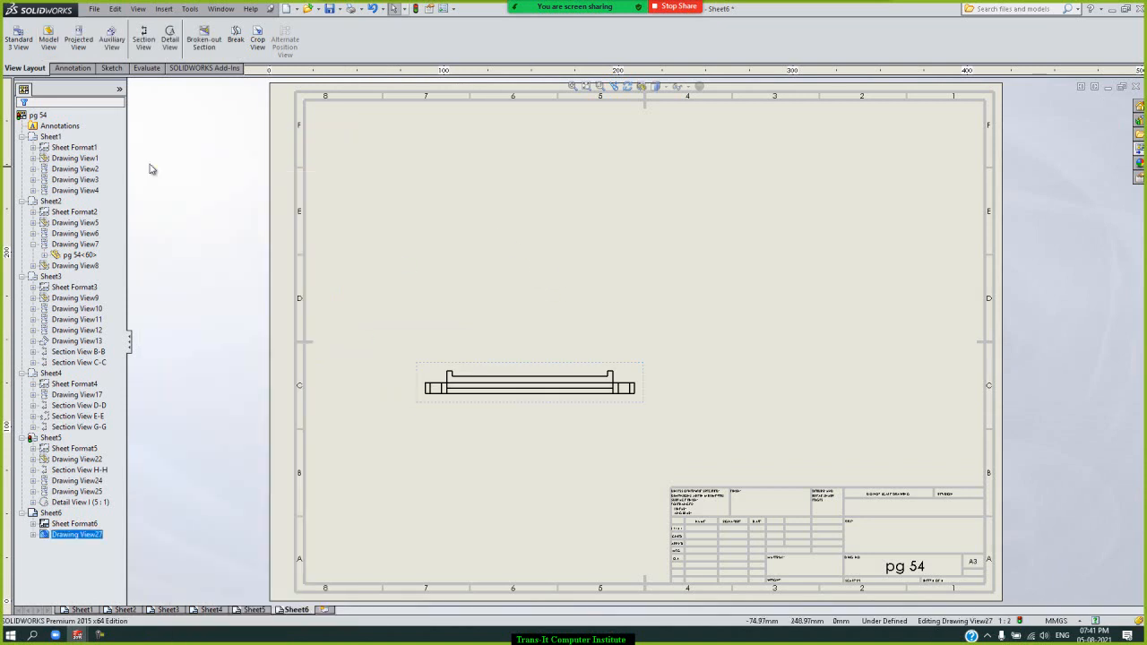
# Project a view from the placed body view and position it directly above
pyautogui.click(77, 38)
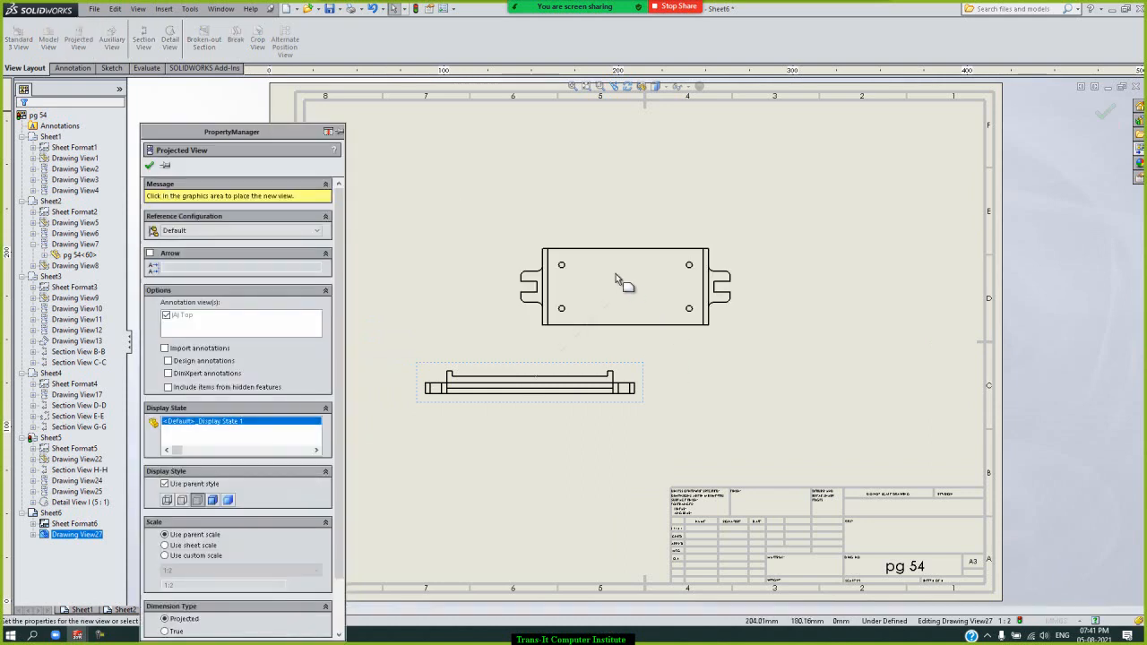
pyautogui.click(581, 238)
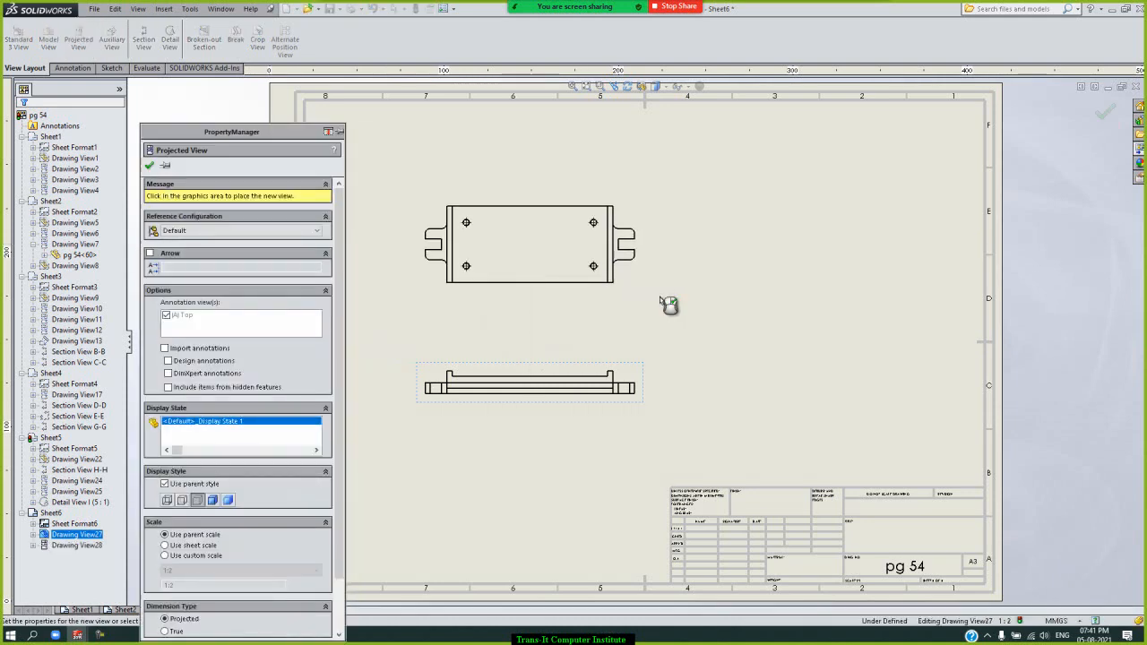
pyautogui.click(149, 166)
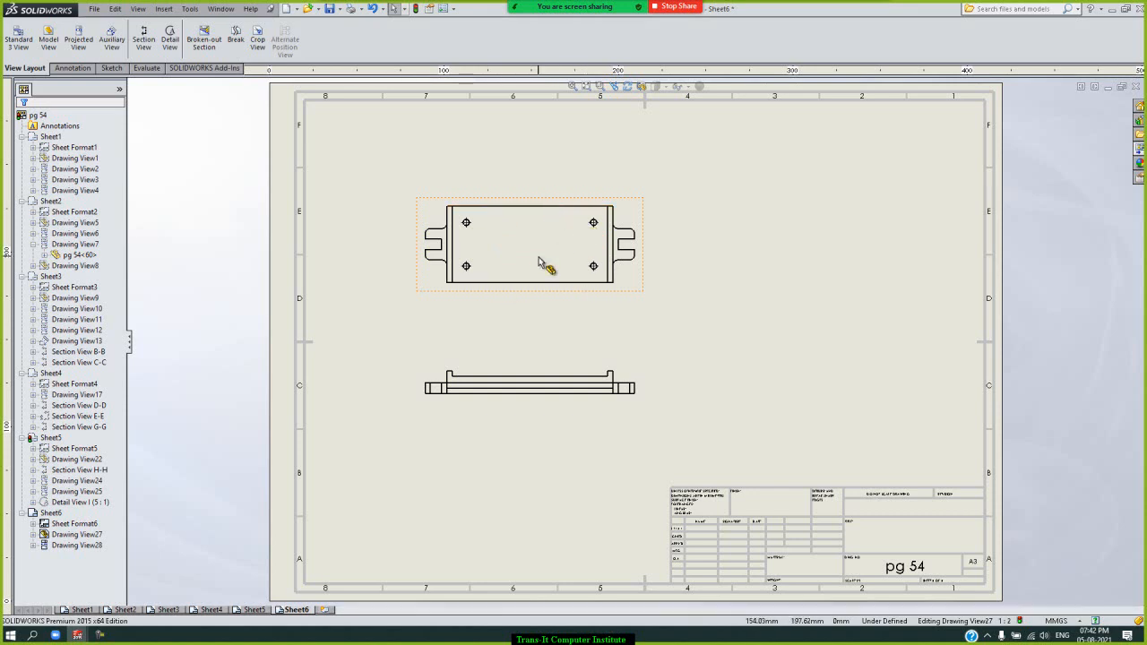
# Break the upper body view between its hole pairs with vertical Zig Zag Cut lines and a 10 mm gap, and deselect it
pyautogui.click(234, 42)
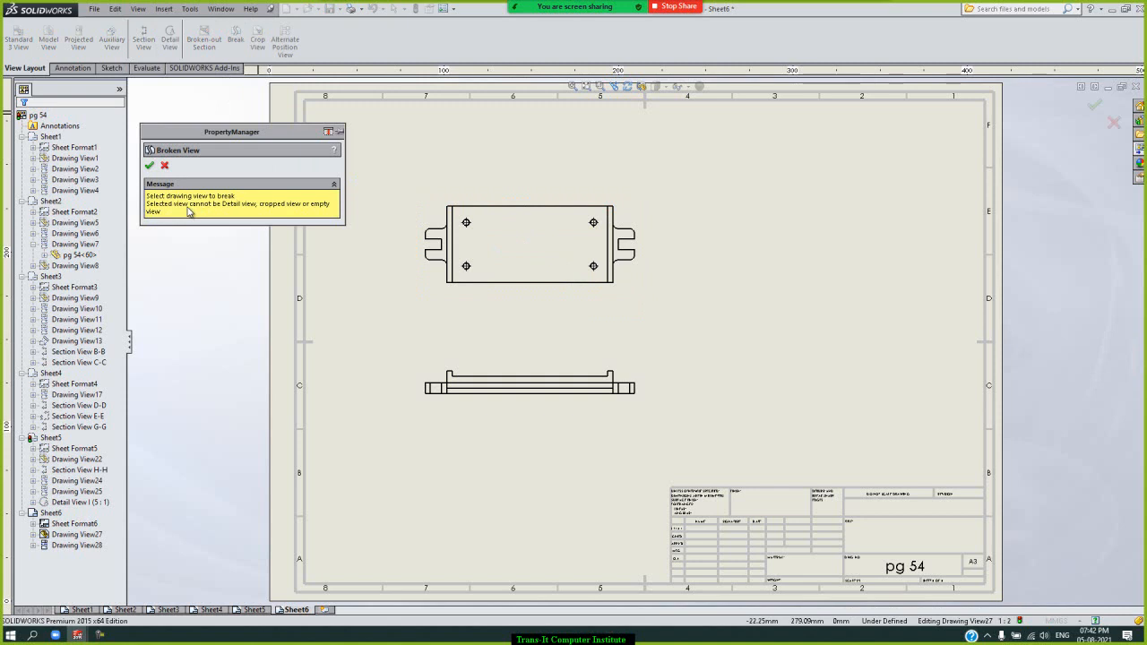
pyautogui.click(529, 225)
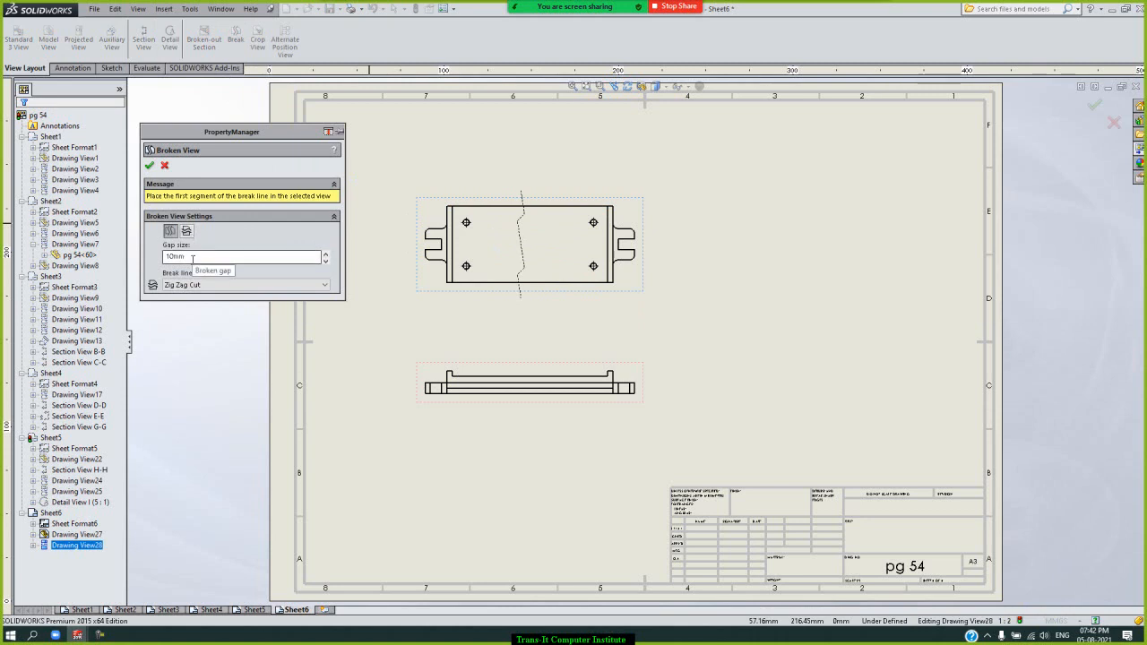
pyautogui.click(257, 285)
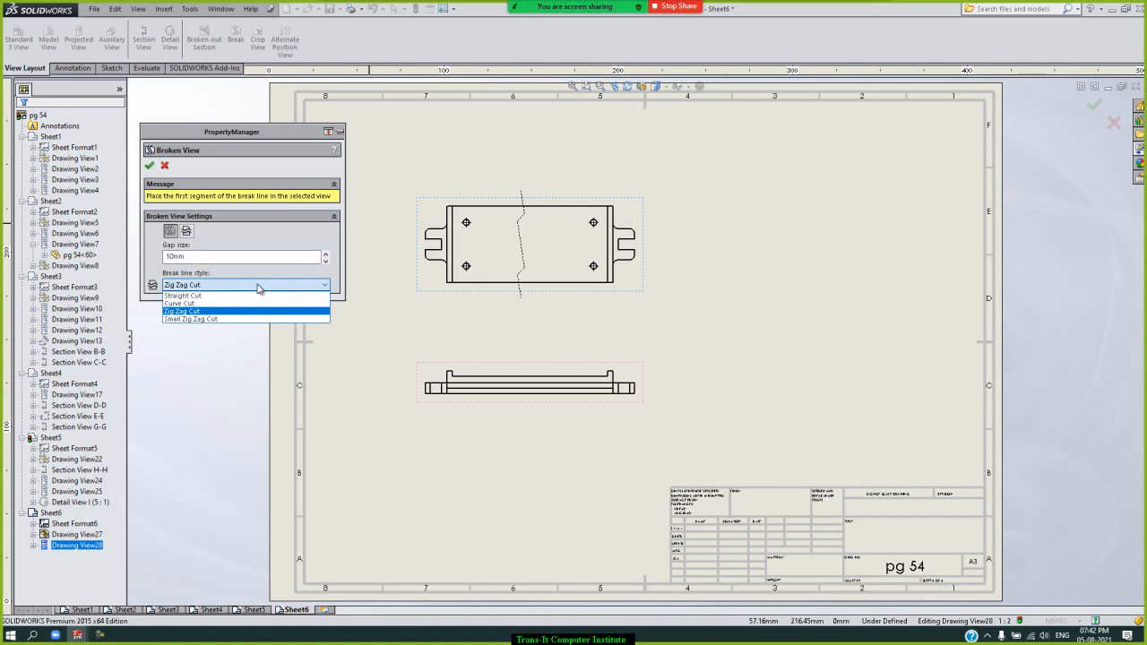
pyautogui.click(257, 285)
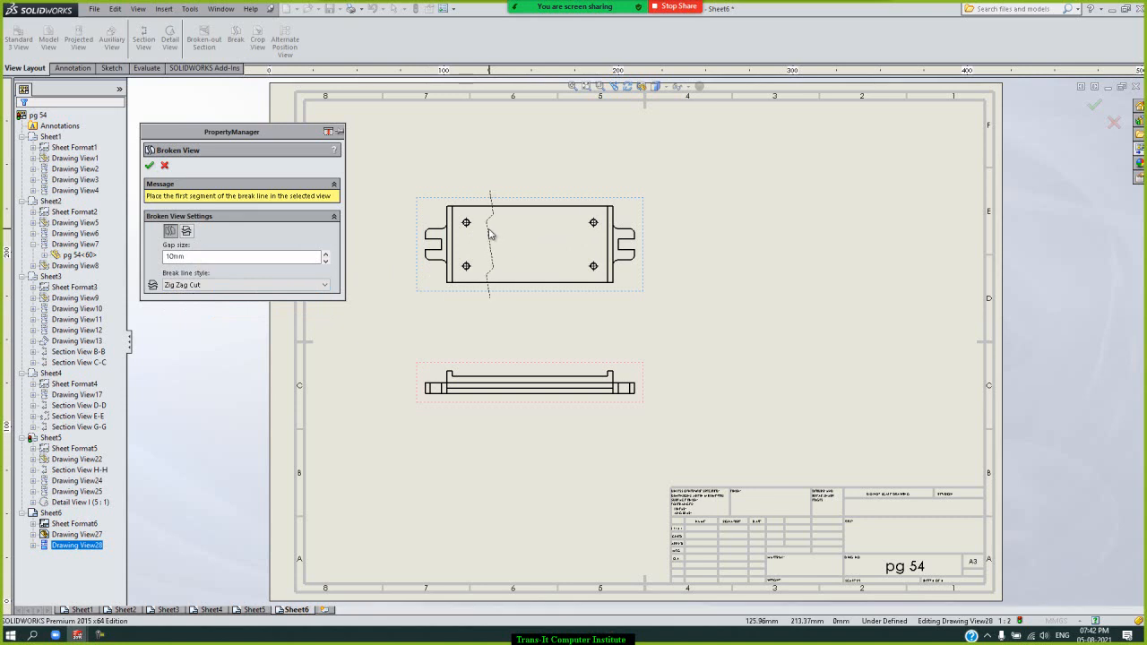
pyautogui.click(485, 236)
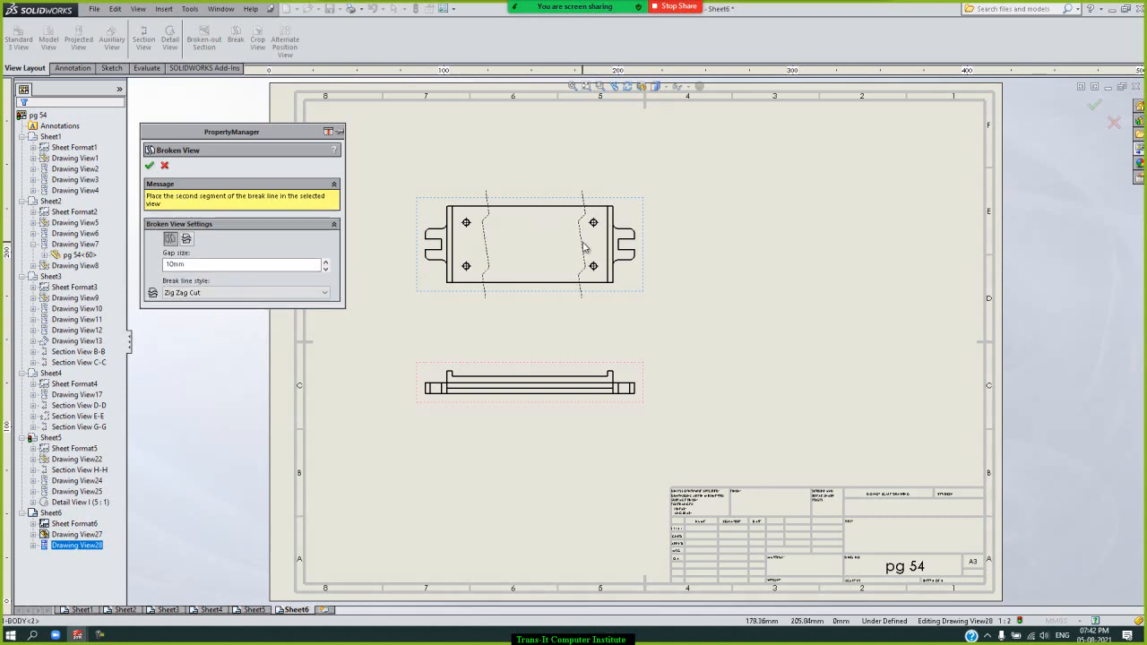
pyautogui.click(584, 248)
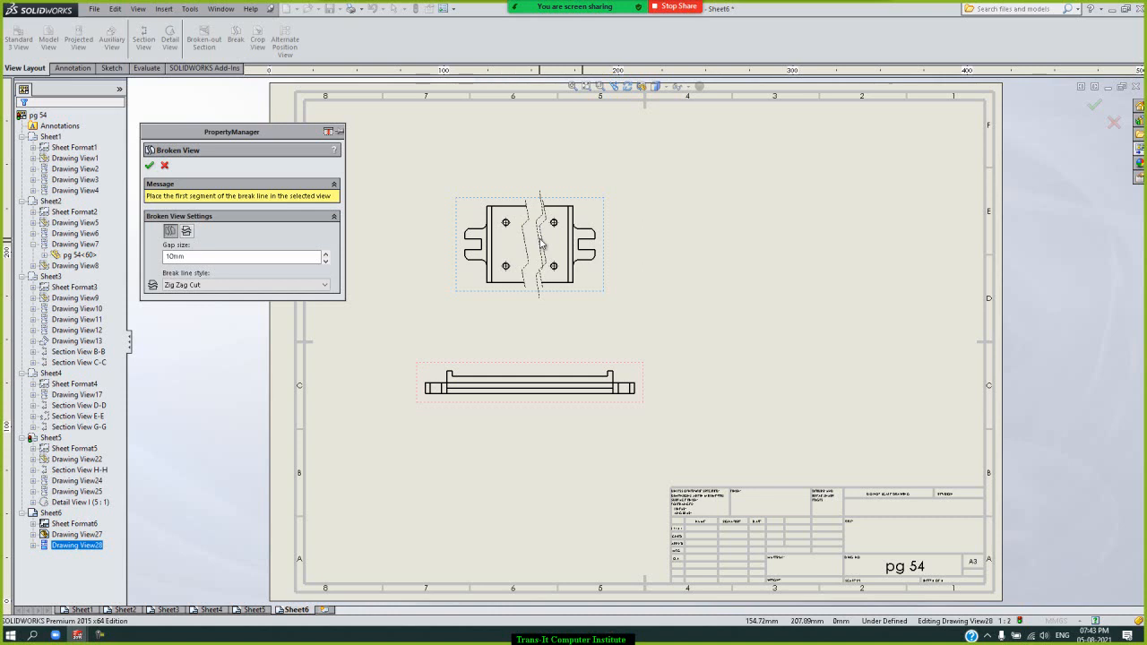
pyautogui.click(541, 242)
pyautogui.click(149, 165)
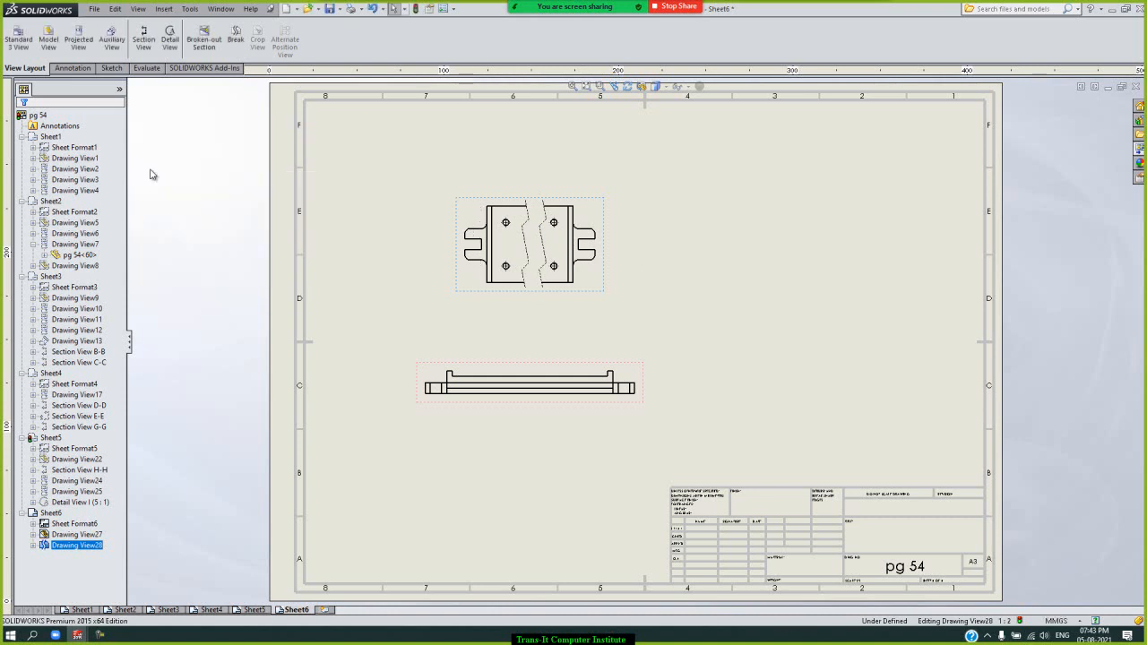
pyautogui.click(788, 213)
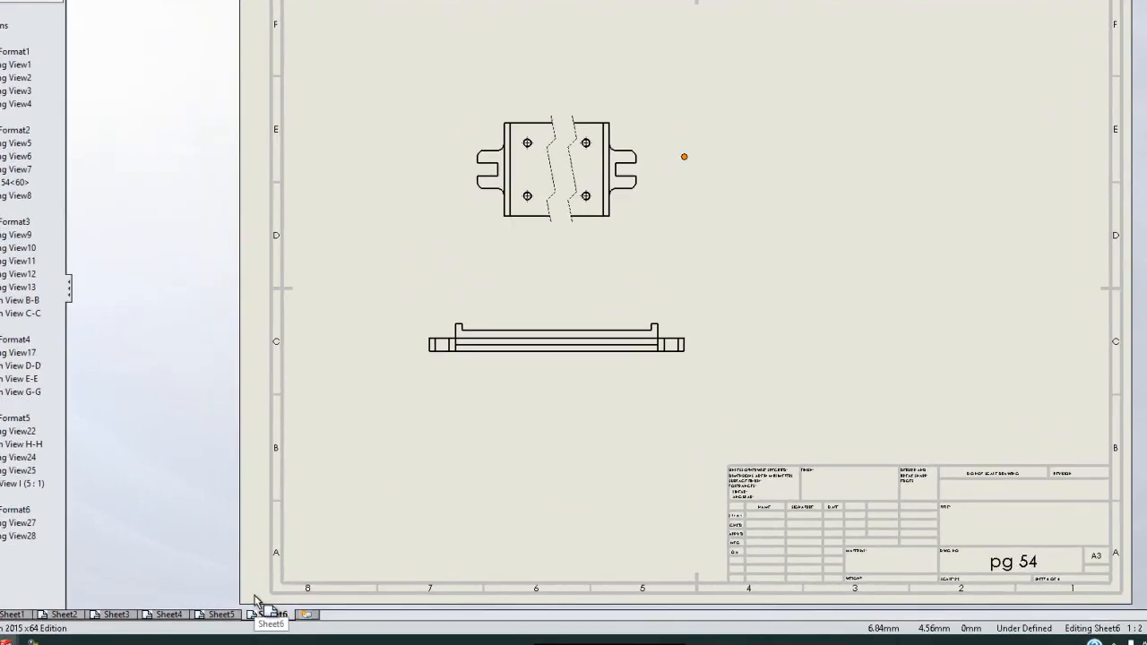
# Review the views on Sheet5, Sheet4 and Sheet3, and return to Sheet6
pyautogui.click(225, 615)
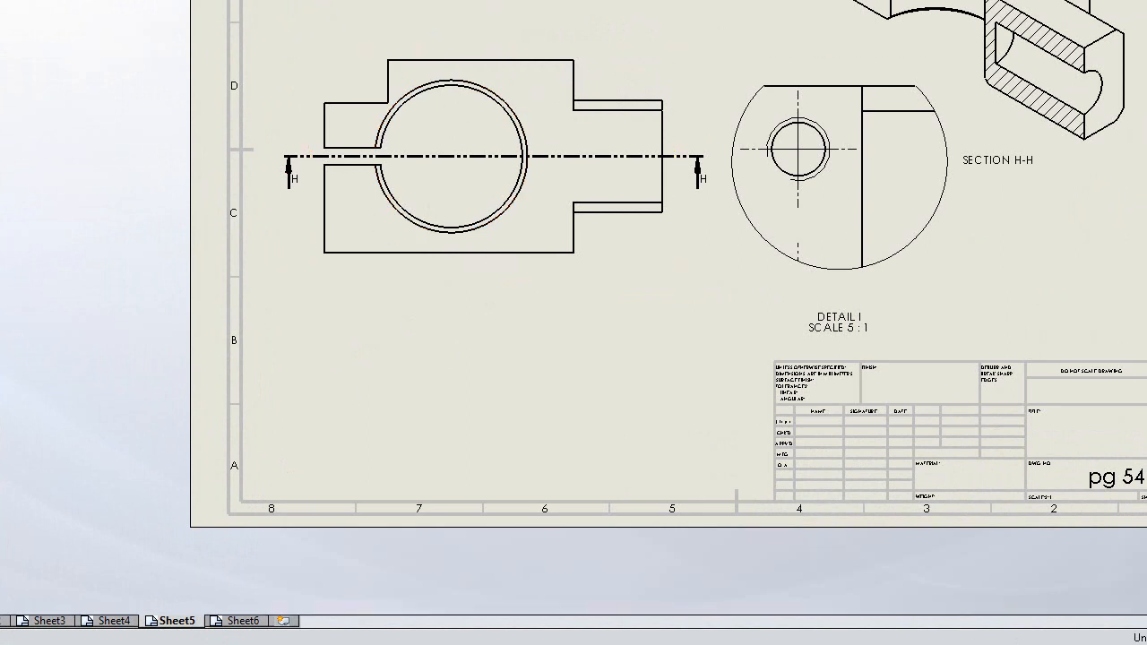
pyautogui.click(112, 620)
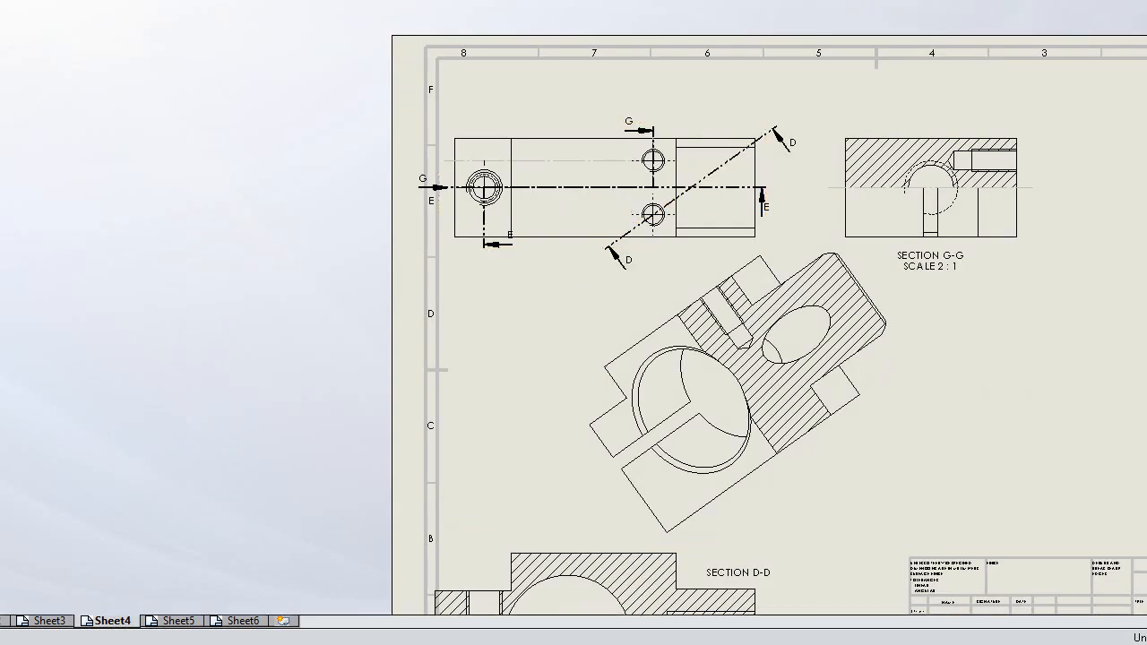
pyautogui.click(58, 620)
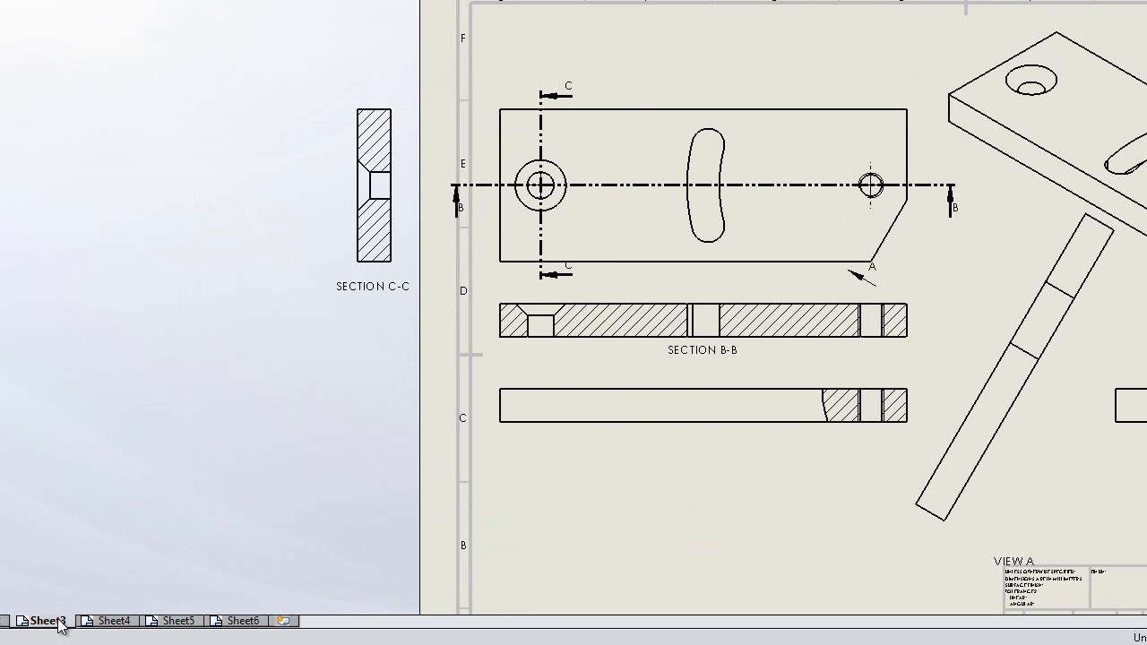
pyautogui.moveTo(9, 625)
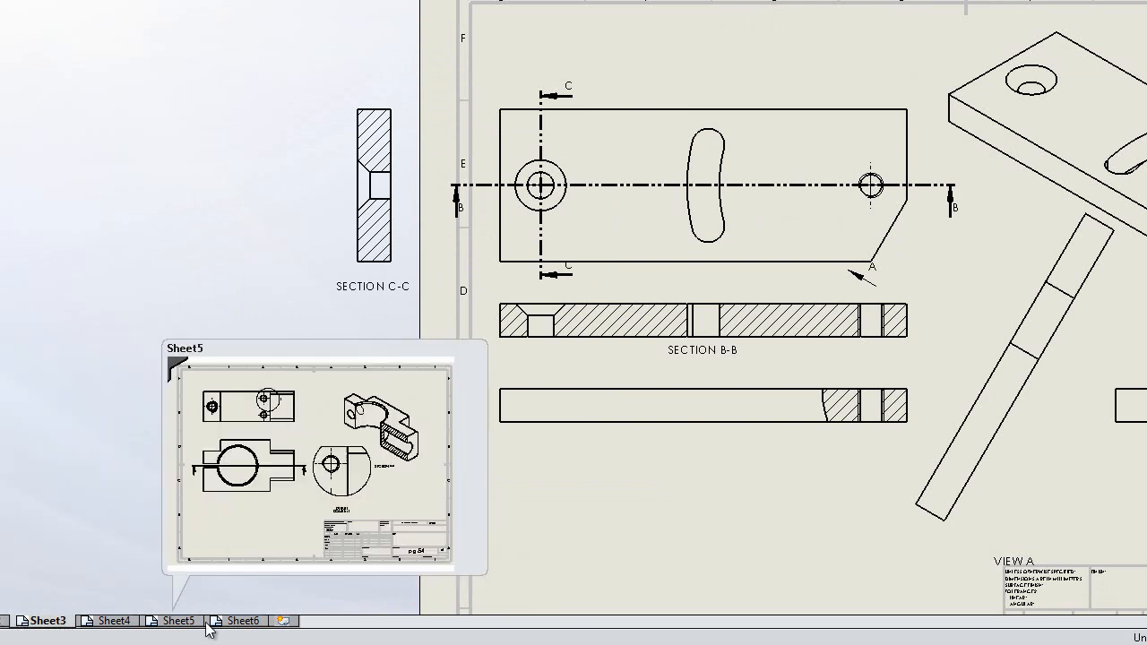
pyautogui.click(238, 626)
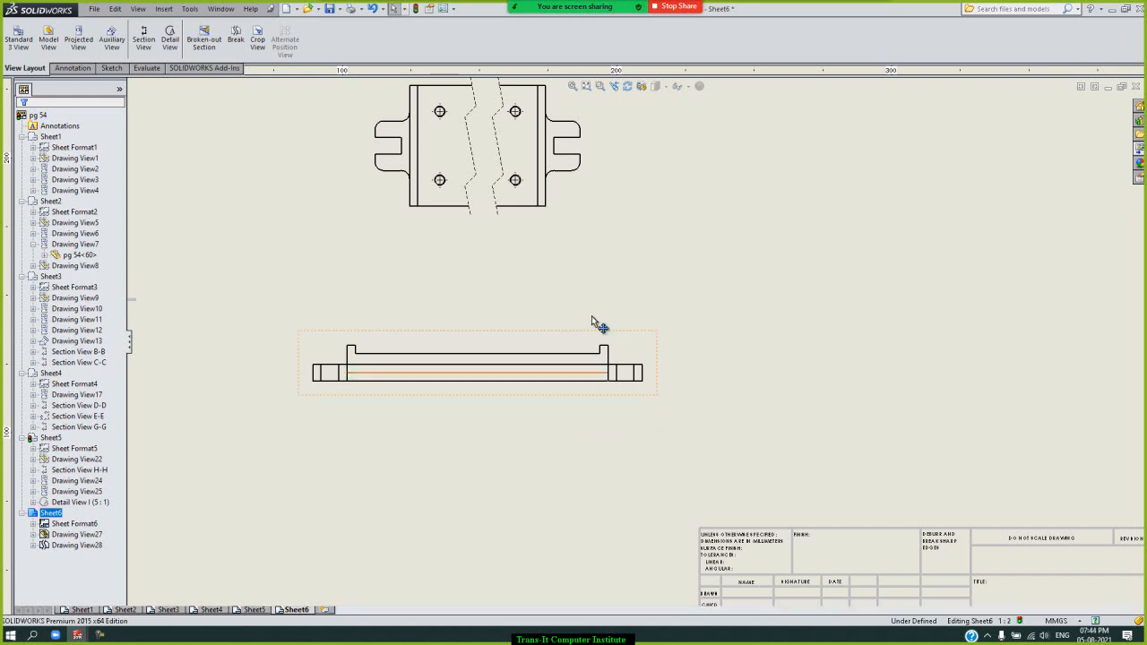
# Sketch a circle of about 34 mm radius around the right end of the lower body view and crop the view to it
pyautogui.click(256, 45)
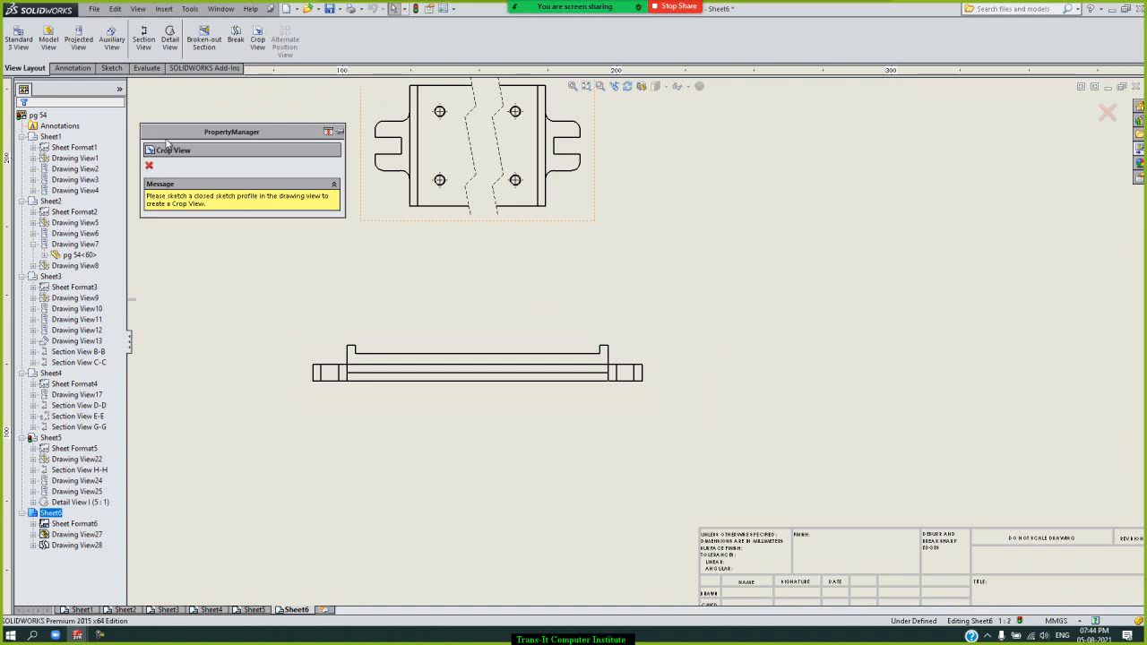
pyautogui.click(148, 165)
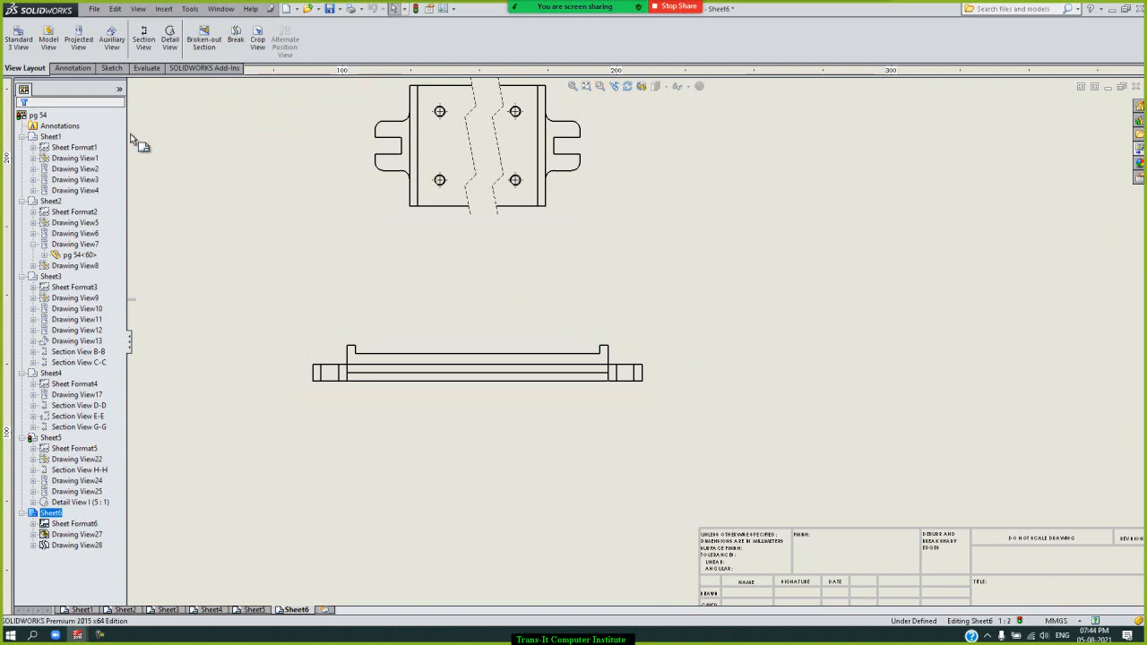
pyautogui.click(111, 68)
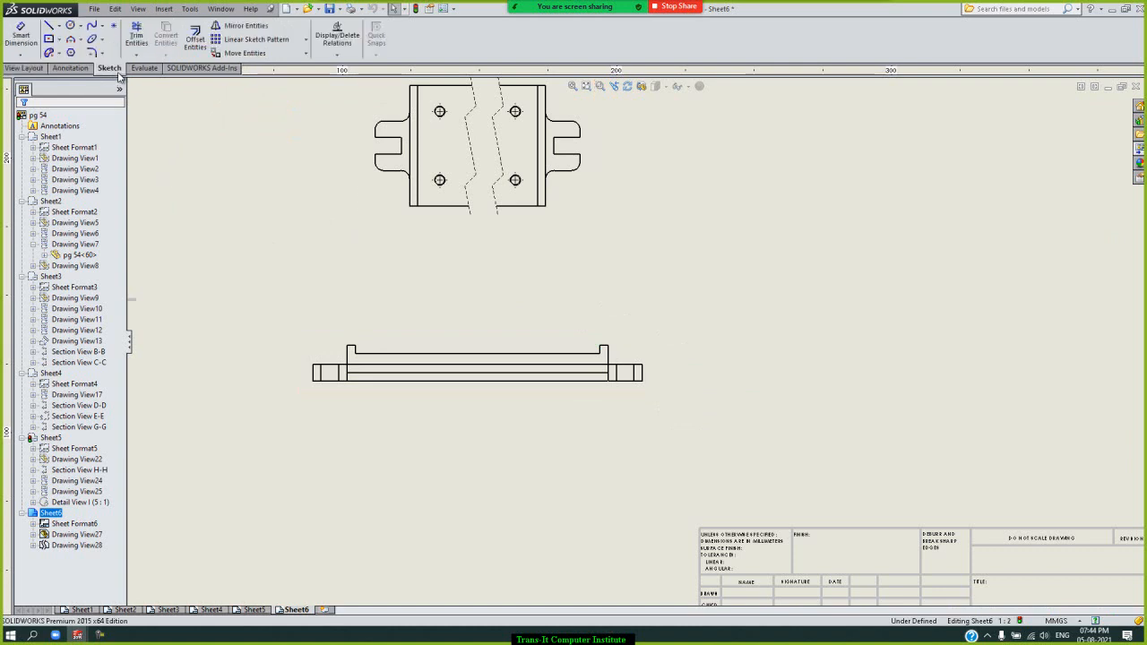
pyautogui.click(70, 27)
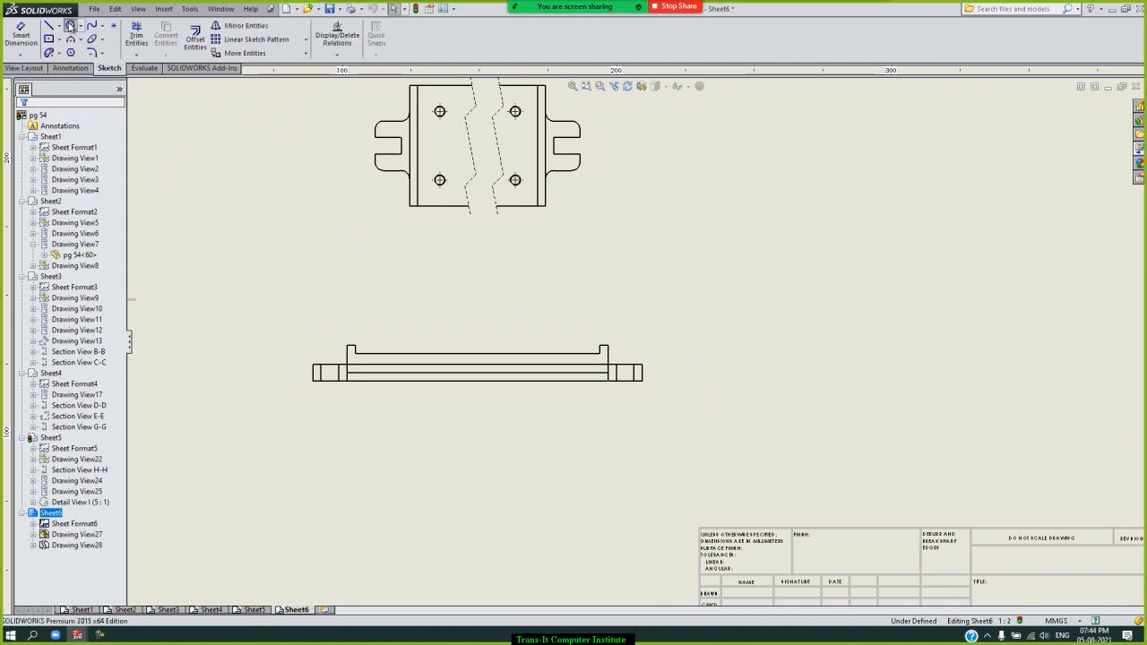
pyautogui.click(627, 370)
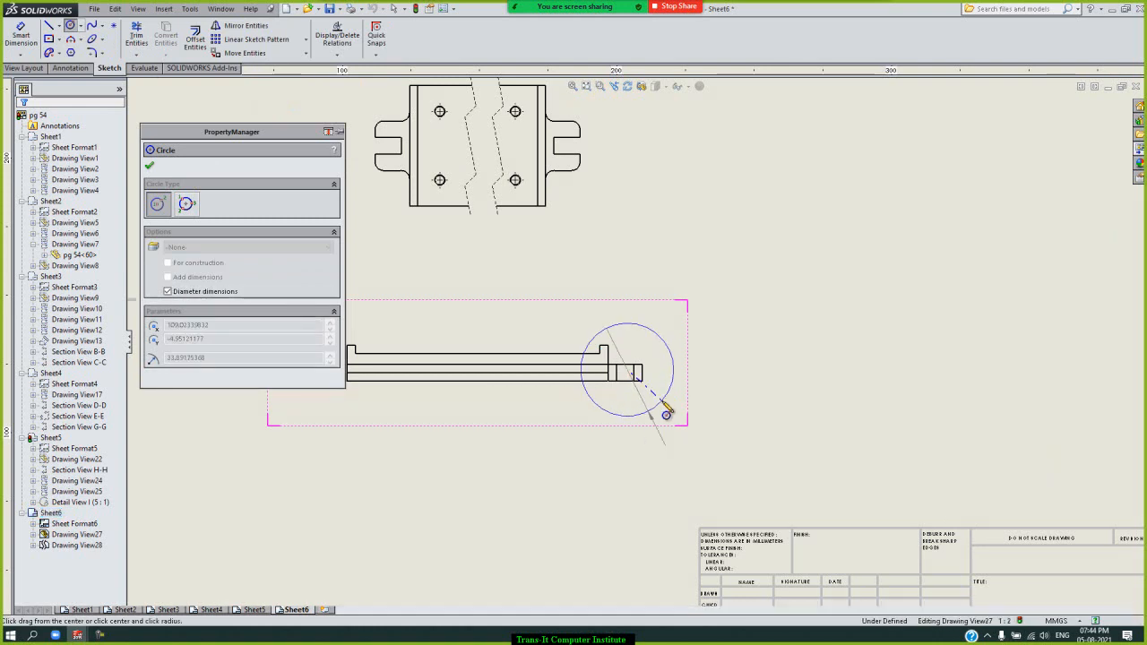
pyautogui.click(661, 404)
pyautogui.click(150, 166)
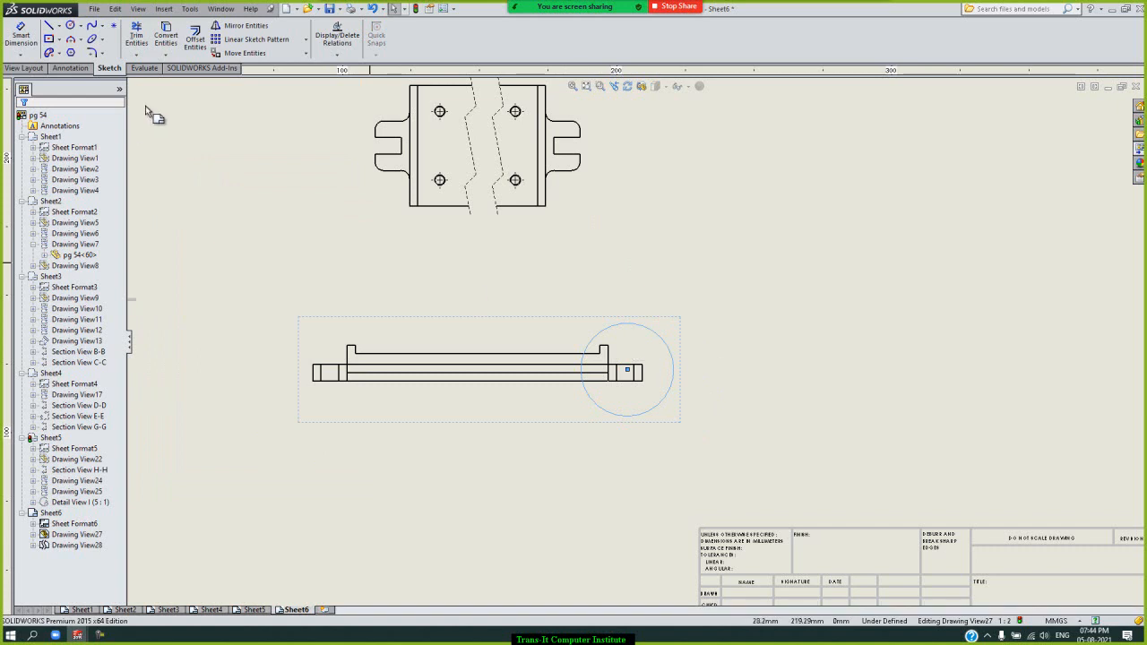
pyautogui.click(39, 69)
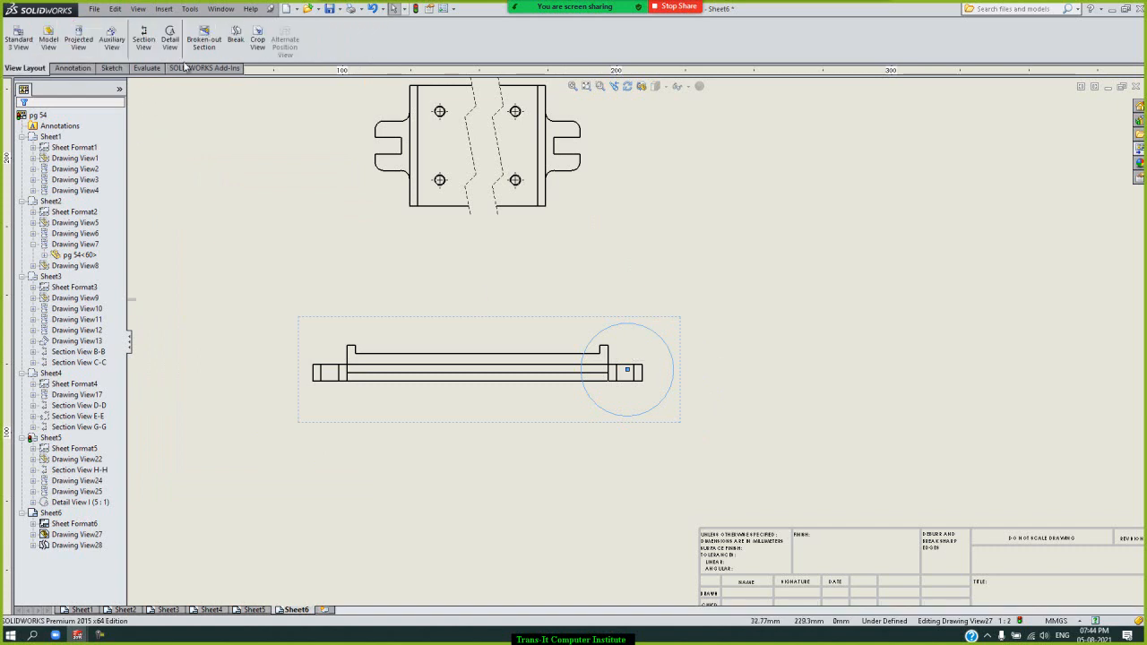
pyautogui.click(257, 42)
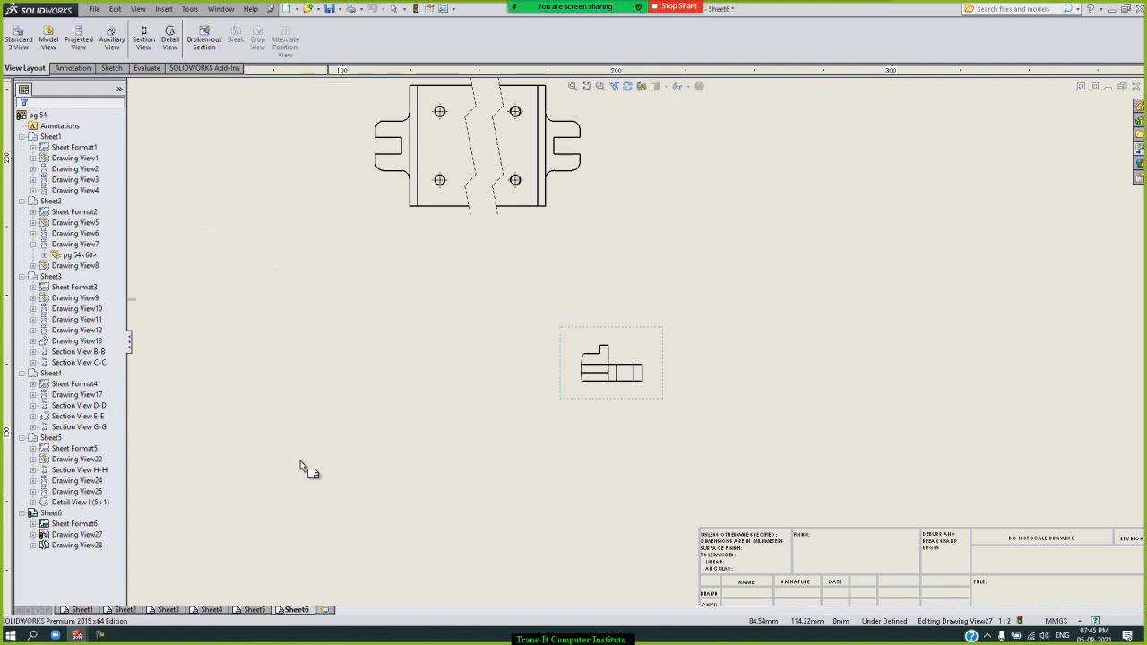
# Add a new sheet and load the Assem1-exp assembly from the piston cylinder assembly folder for a model view
pyautogui.click(328, 611)
pyautogui.scroll(2, 642, 339)
pyautogui.scroll(1, 643, 338)
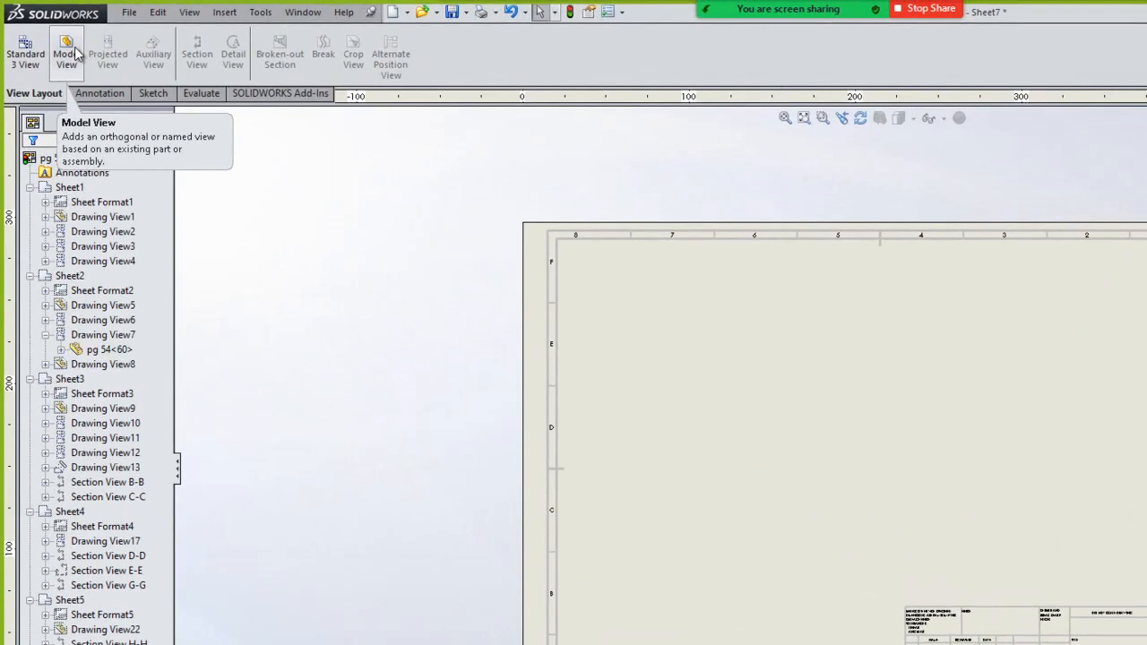
pyautogui.click(56, 40)
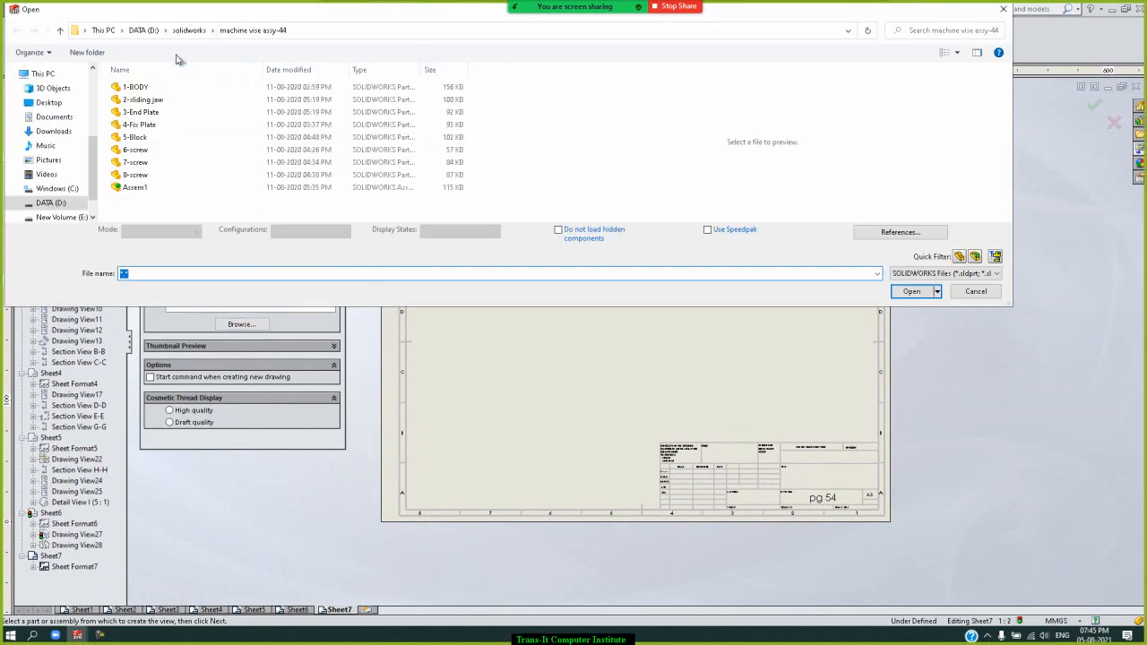
pyautogui.click(182, 36)
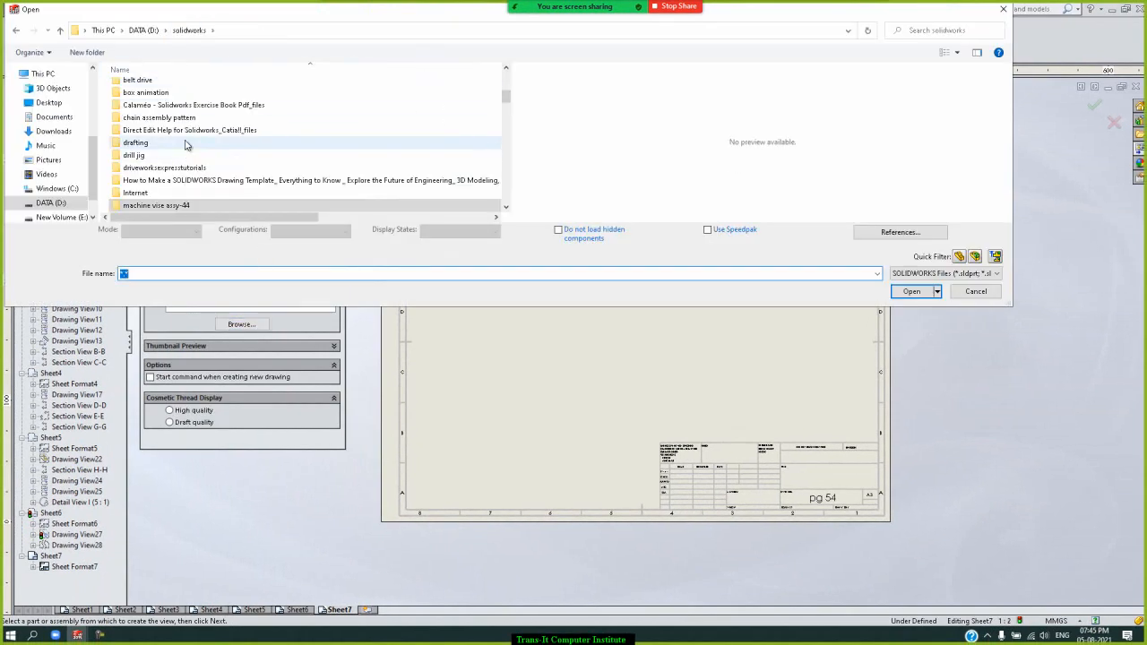
pyautogui.scroll(-3, 187, 145)
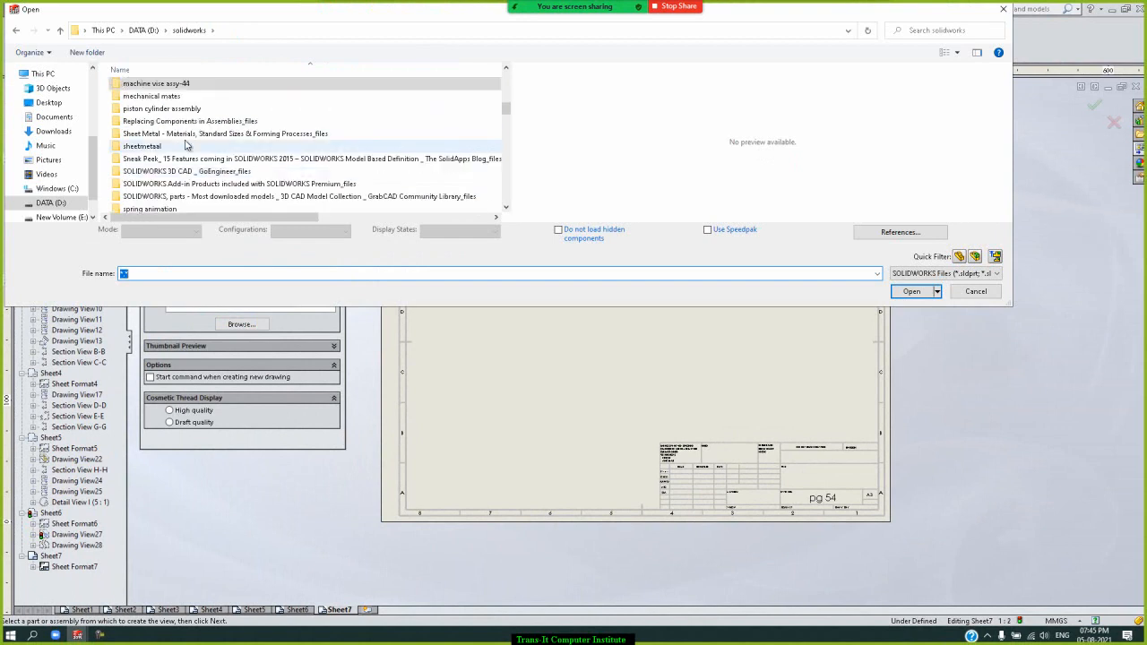
pyautogui.doubleClick(163, 109)
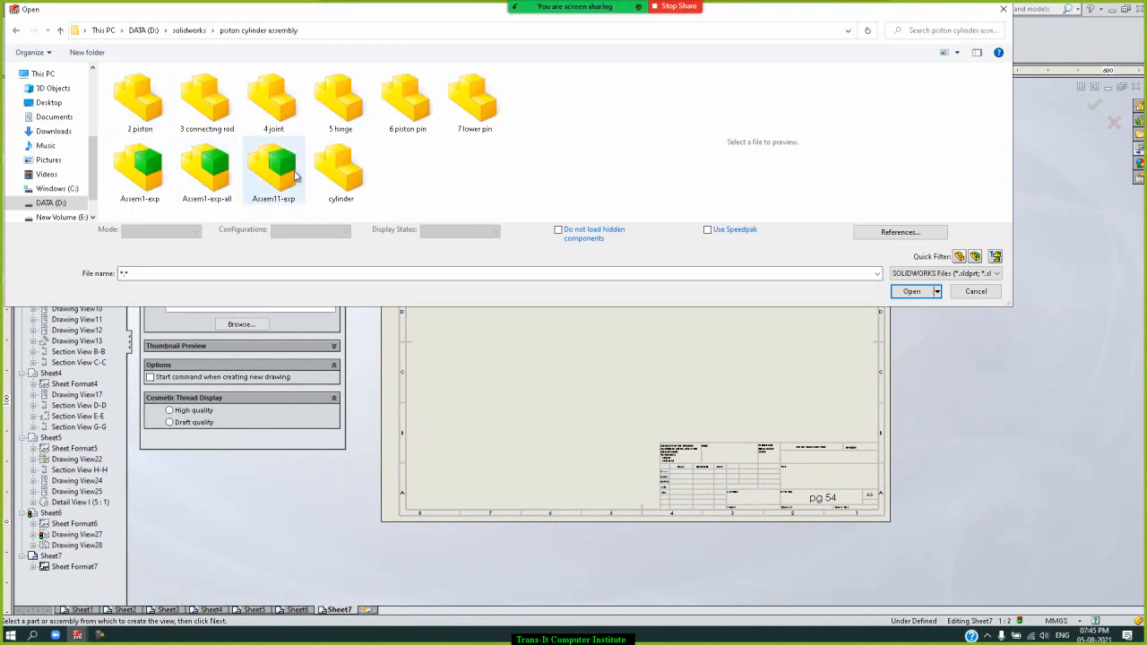
pyautogui.doubleClick(139, 170)
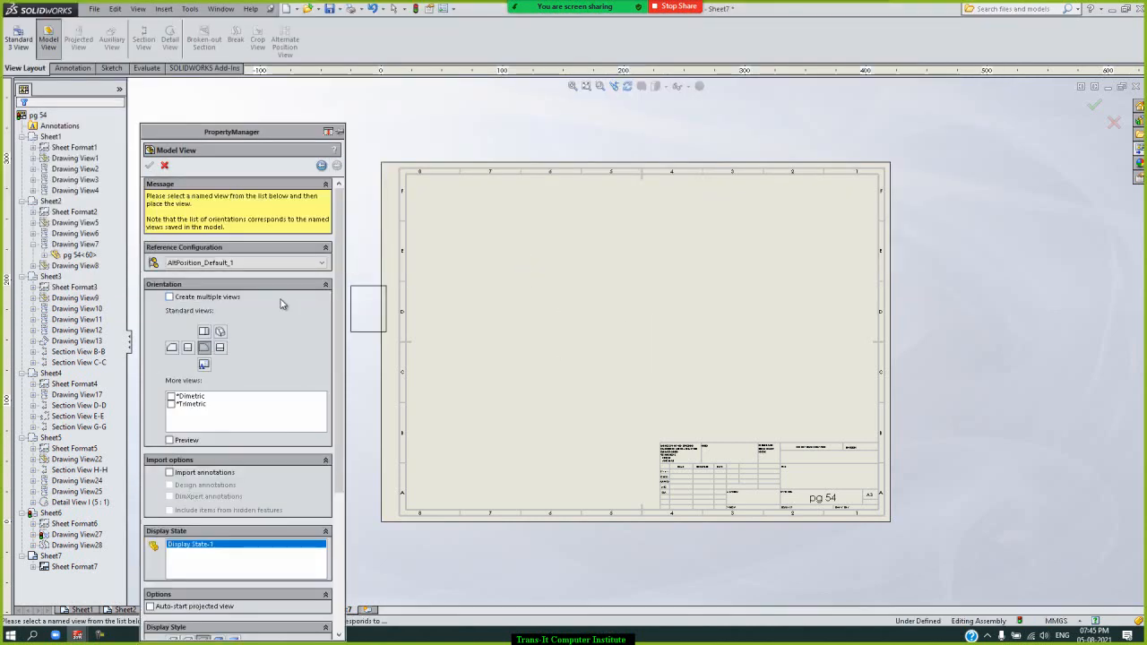
# Place the Right view of the assembly to the left of the sheet's centre
pyautogui.click(221, 348)
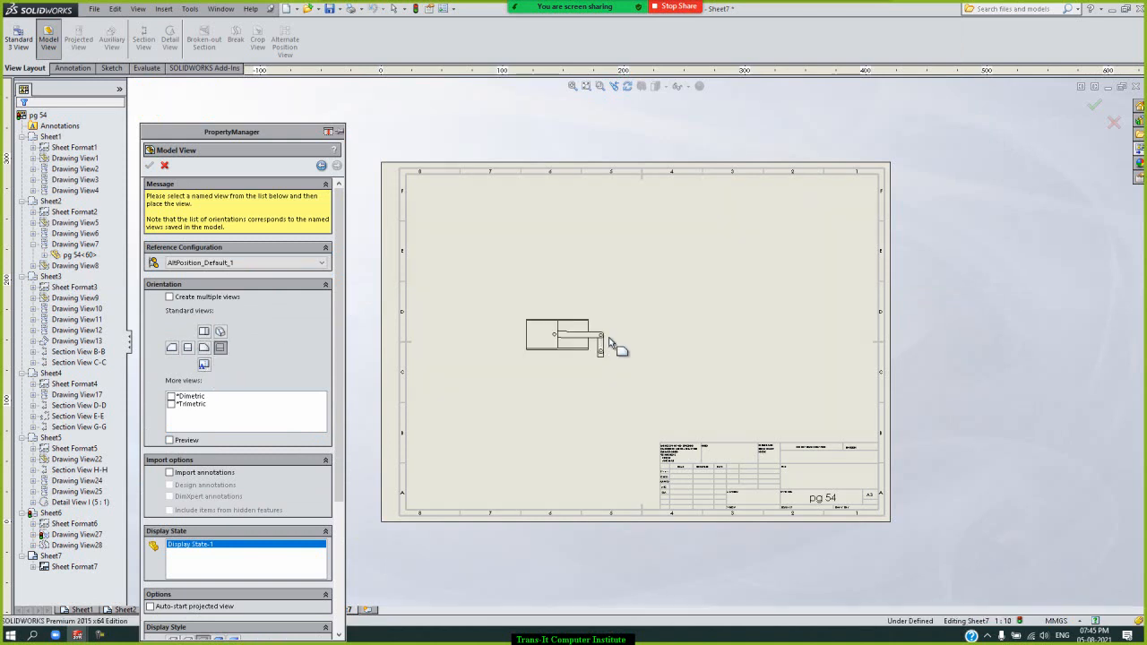
pyautogui.click(610, 343)
pyautogui.click(151, 167)
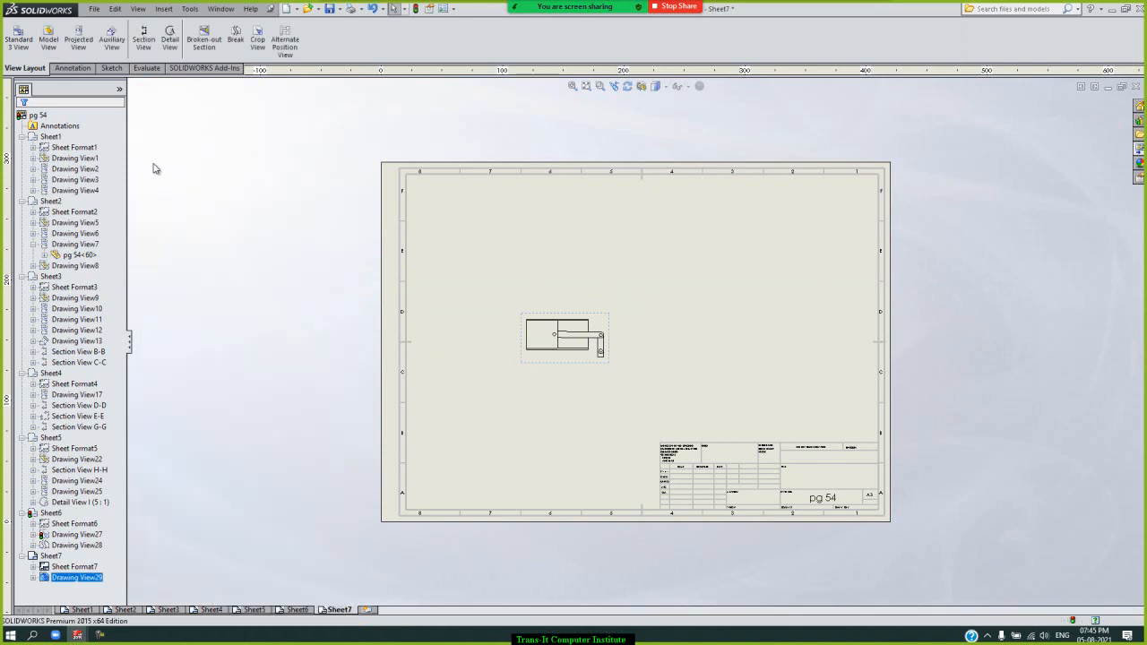
# Start an Alternate Position View on the piston assembly view using a new configuration with the suggested name
pyautogui.scroll(-4, 623, 349)
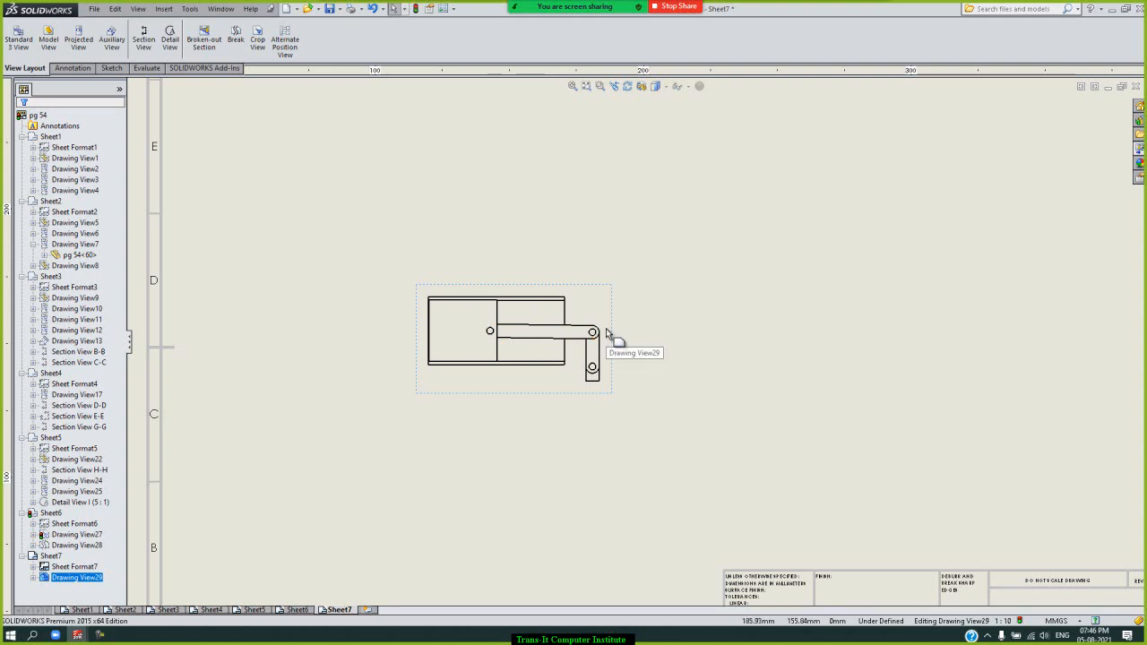
pyautogui.click(585, 285)
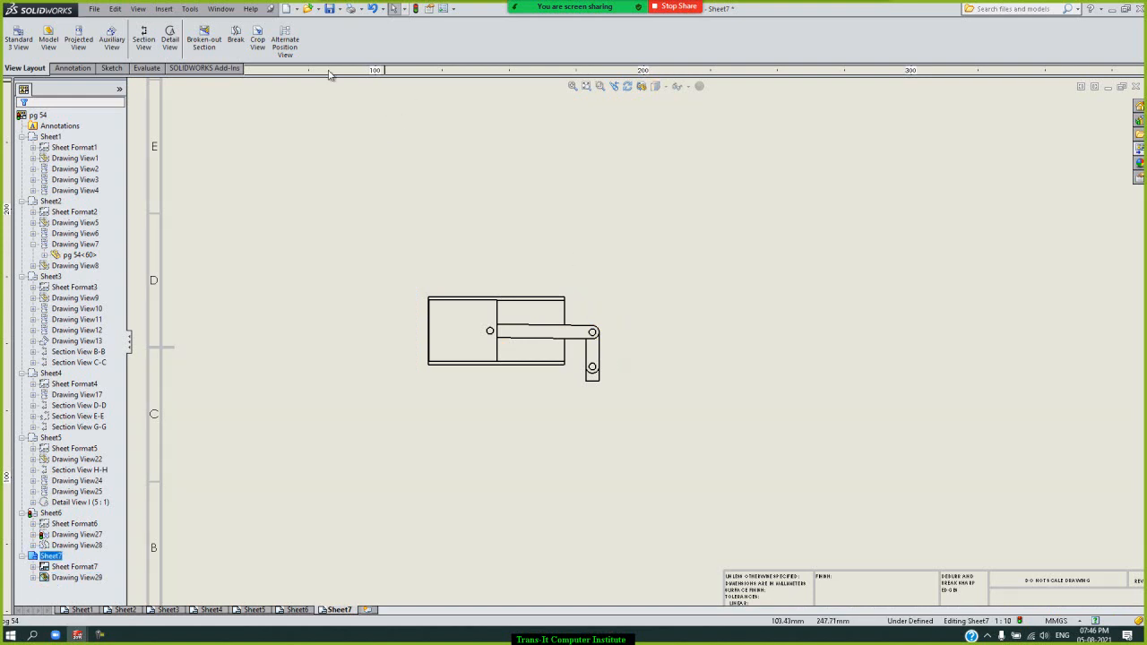
pyautogui.click(285, 43)
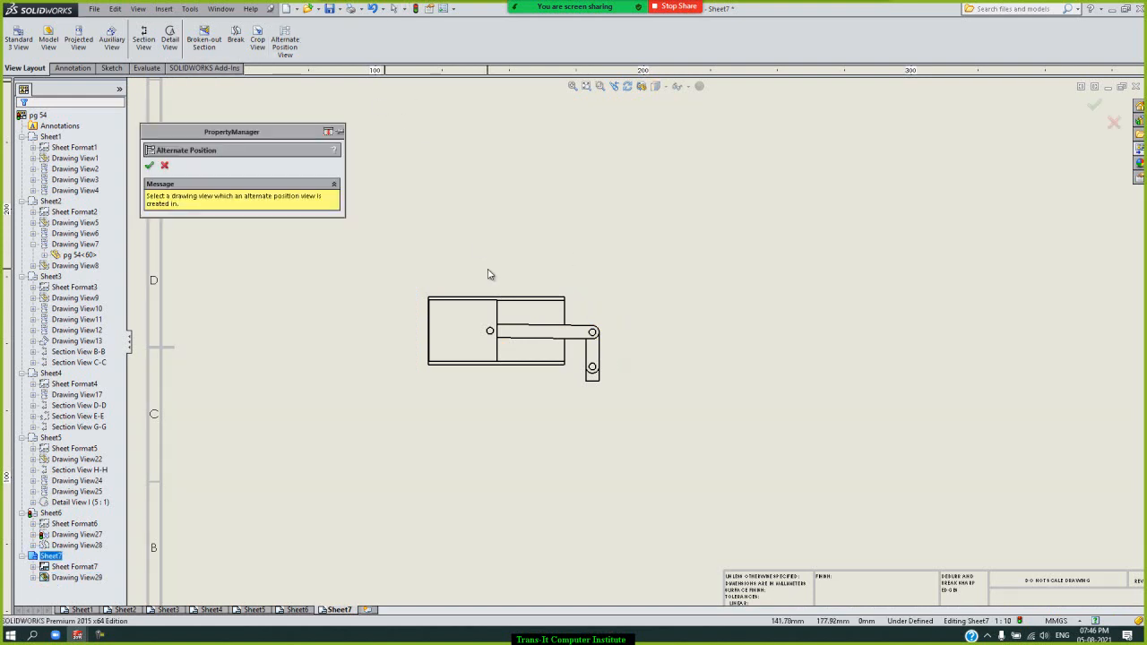
pyautogui.click(528, 314)
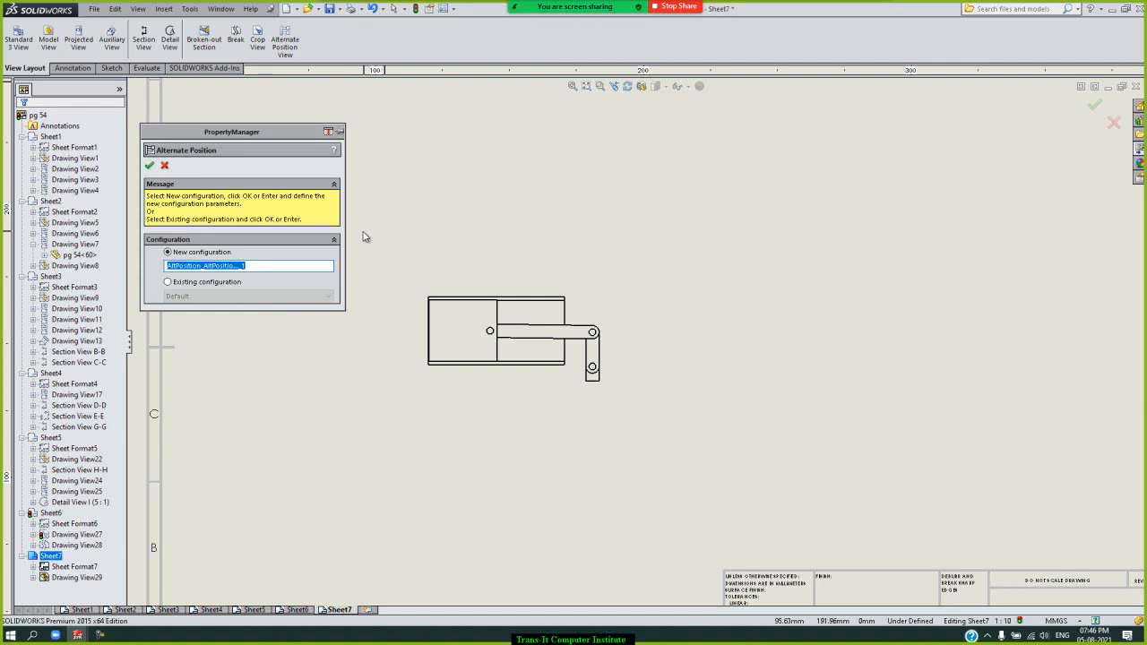
pyautogui.click(150, 165)
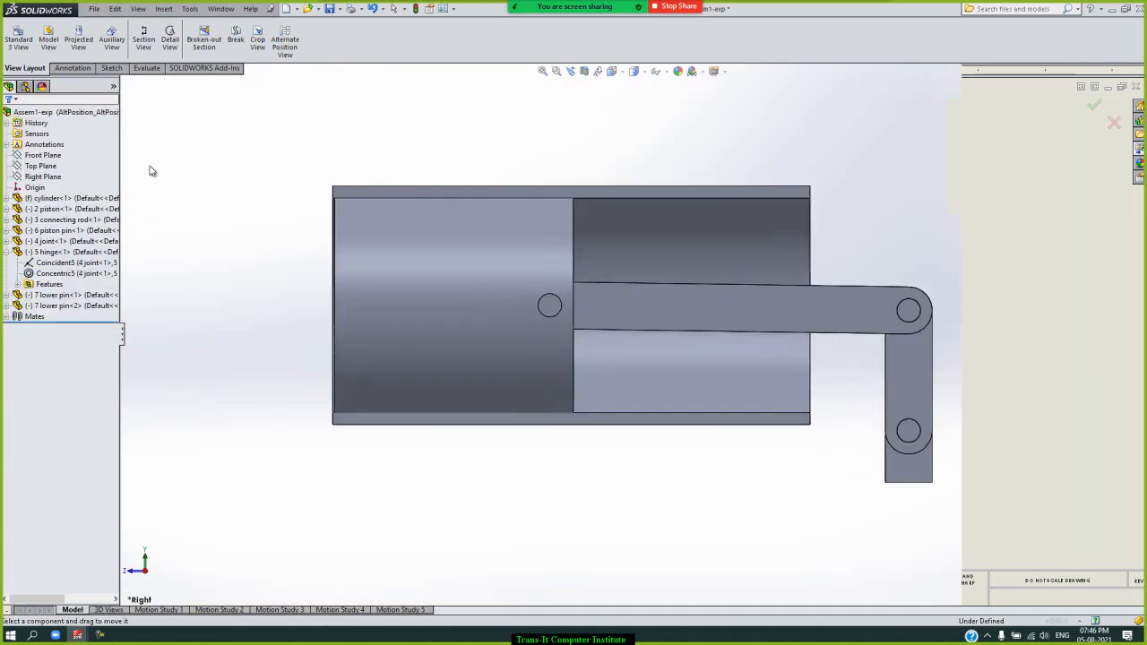
# Slide the piston back and forth to test its motion, and fix the 5 hinge component in this configuration only
pyautogui.moveTo(499, 259); pyautogui.dragTo(690, 247)
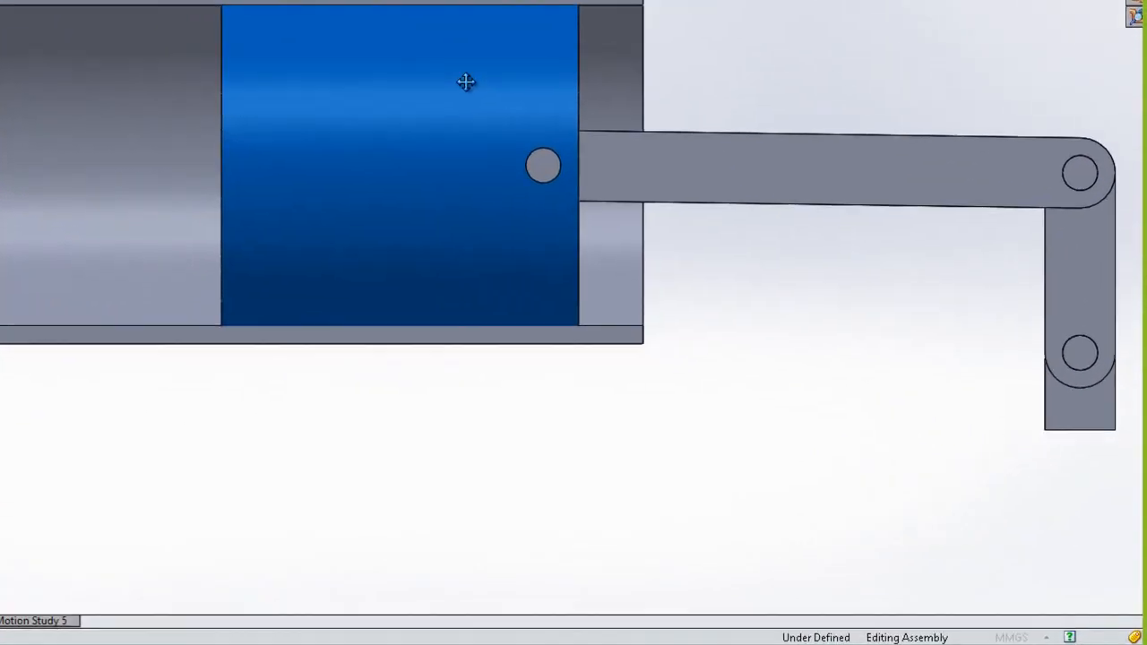
pyautogui.moveTo(465, 82); pyautogui.dragTo(166, 92)
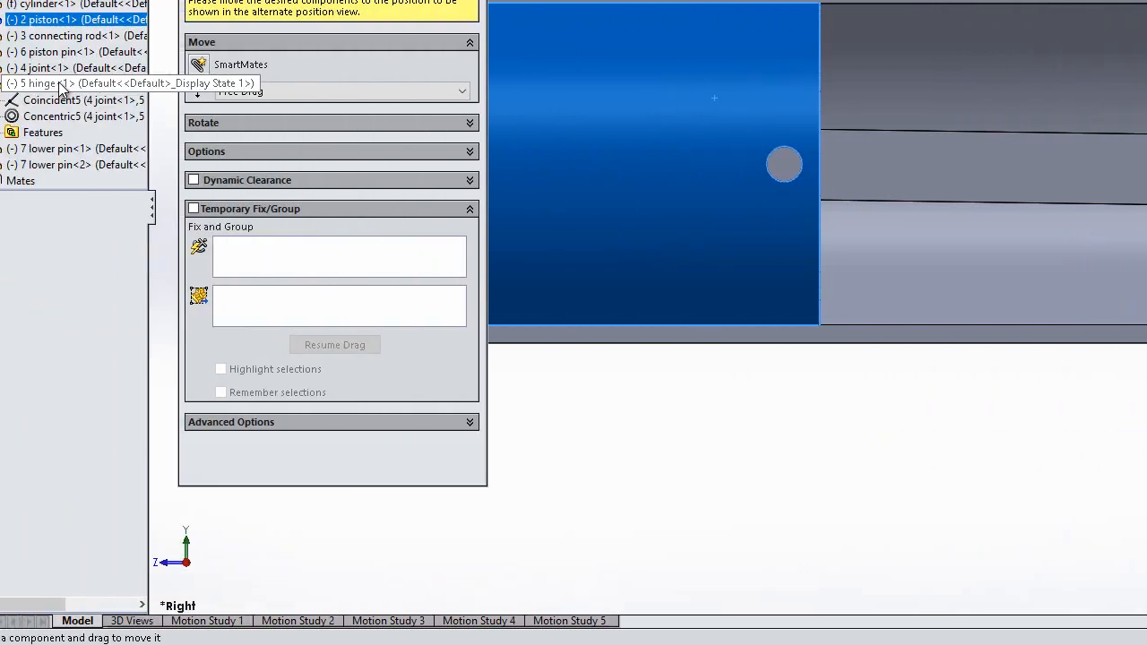
pyautogui.click(93, 87)
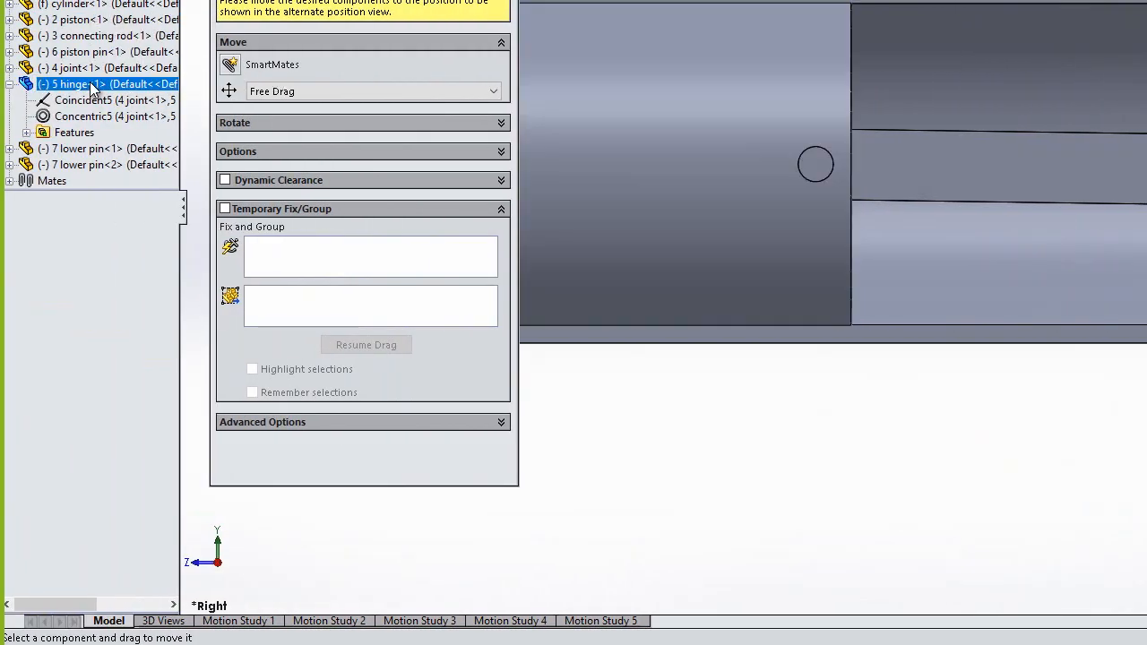
pyautogui.rightClick(91, 81)
pyautogui.moveTo(207, 163)
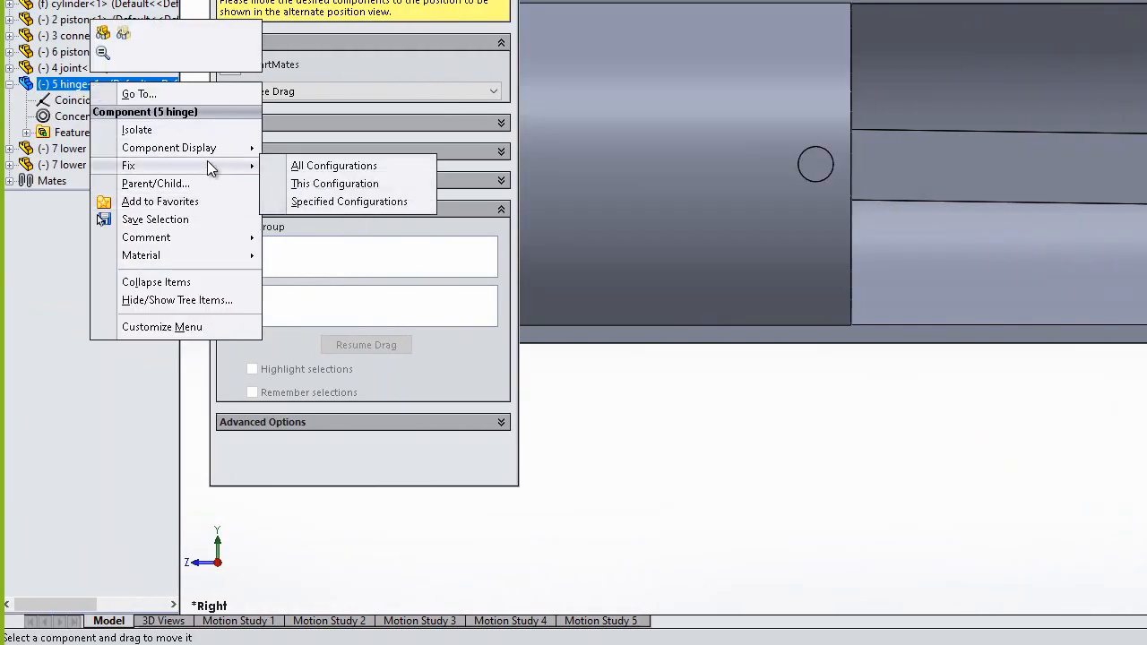
pyautogui.click(366, 182)
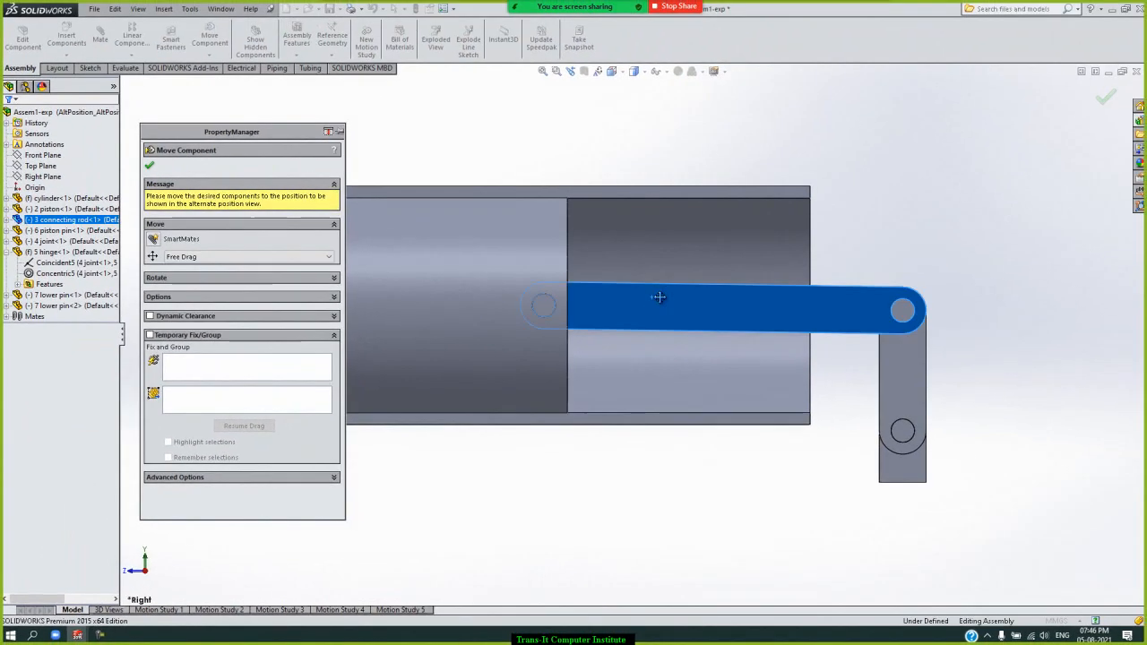
# Swing the connecting rod down so the crank lies nearly horizontal, and accept it as the alternate position in the drawing
pyautogui.moveTo(957, 162); pyautogui.dragTo(1146, 207)
pyautogui.moveTo(864, 328); pyautogui.dragTo(884, 274)
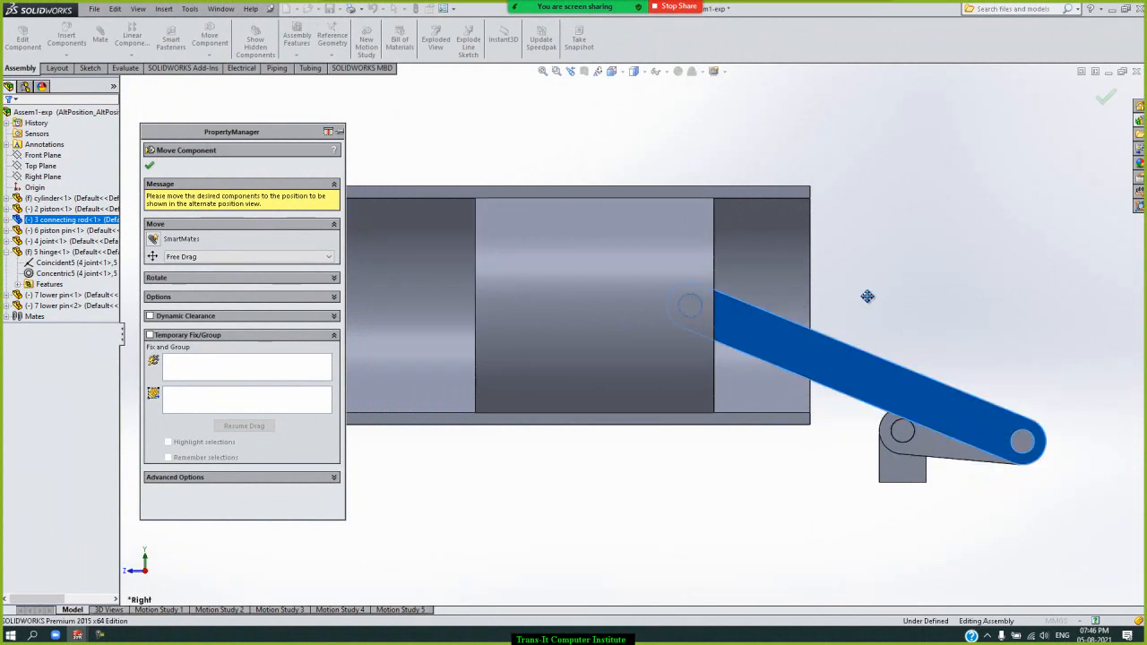
pyautogui.click(150, 169)
pyautogui.hotkey('ctrl', 'Tab')
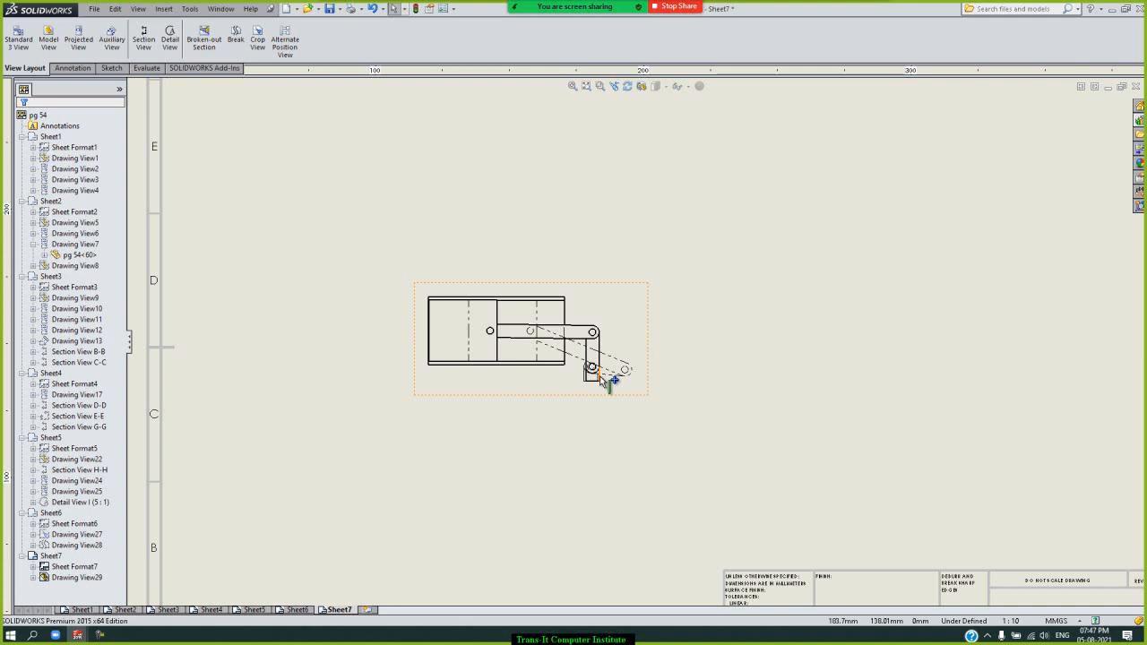
# Add another sheet and load the miter flange part from the sheetmetaal folder for a model view
pyautogui.click(369, 611)
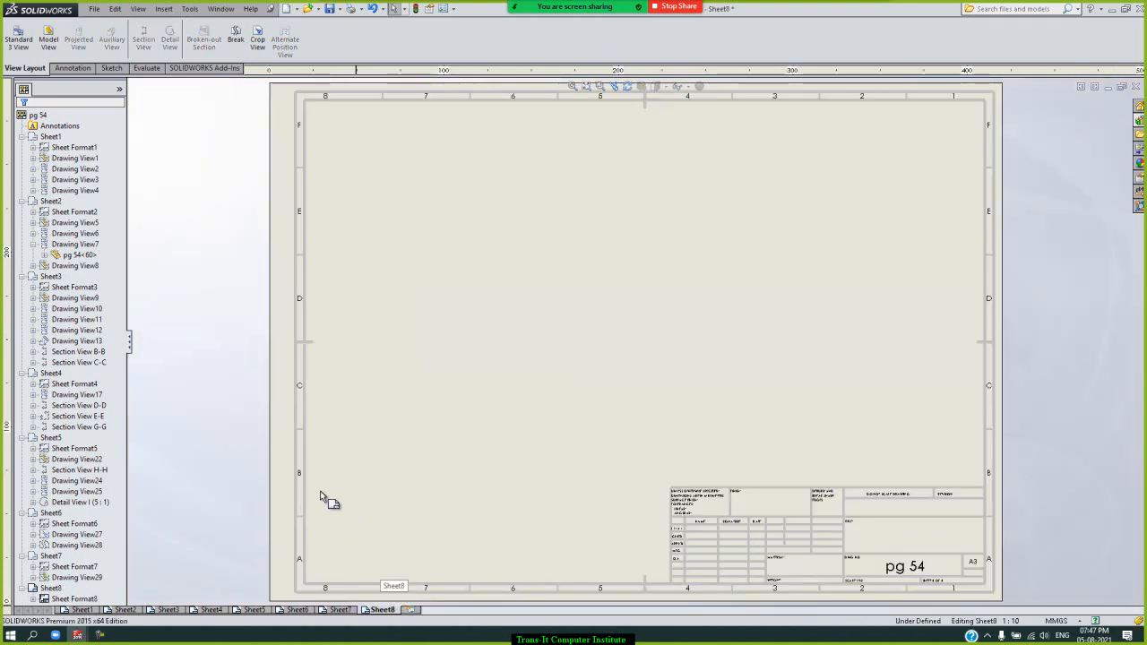
pyautogui.click(49, 43)
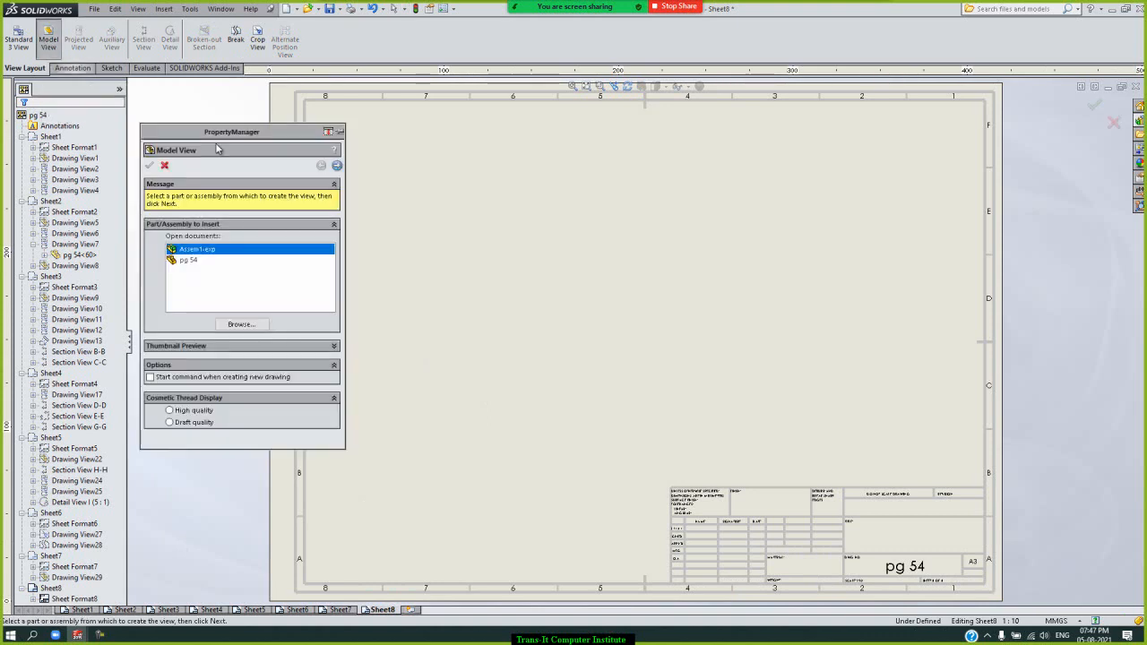
pyautogui.click(240, 325)
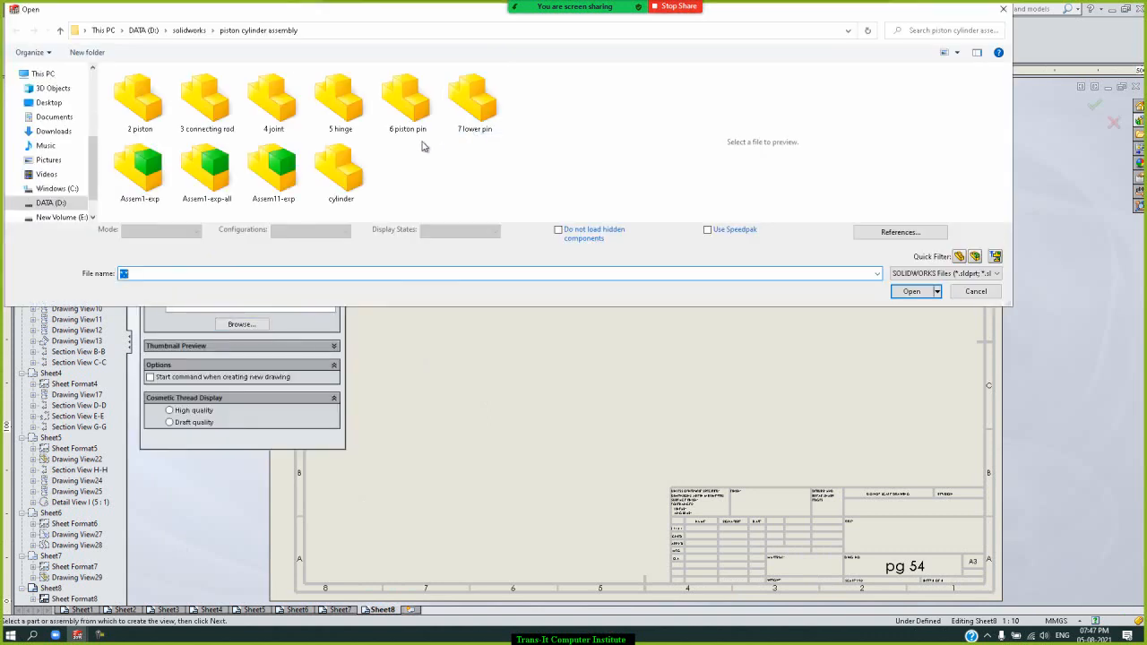
pyautogui.click(190, 30)
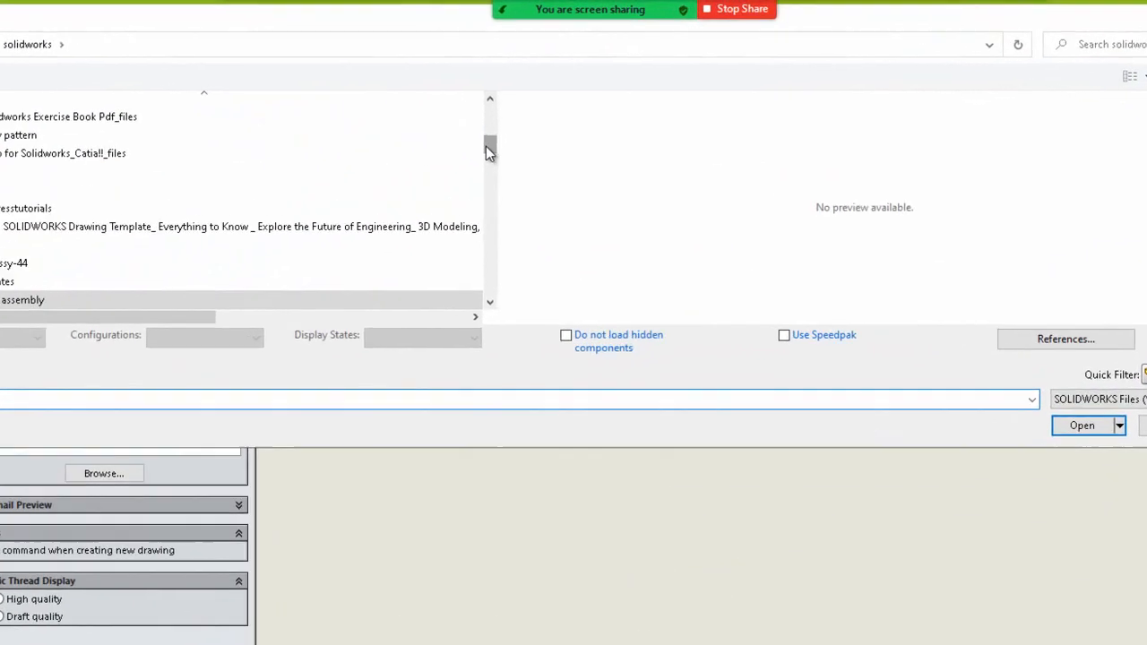
pyautogui.moveTo(484, 150); pyautogui.dragTo(484, 163)
pyautogui.doubleClick(193, 226)
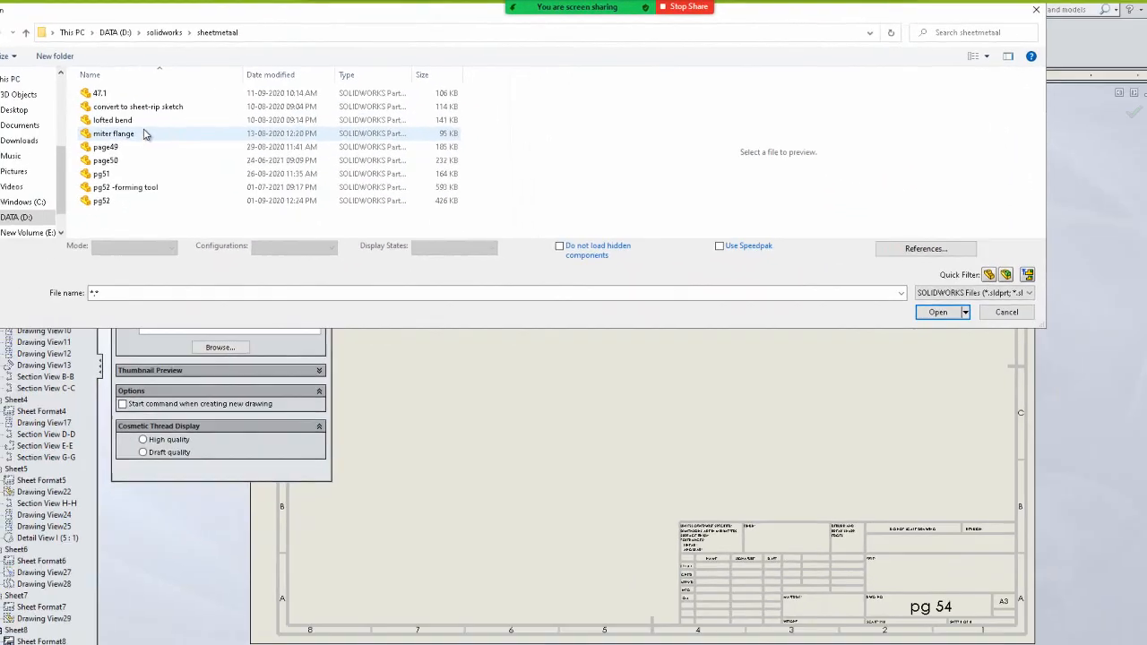
pyautogui.doubleClick(145, 133)
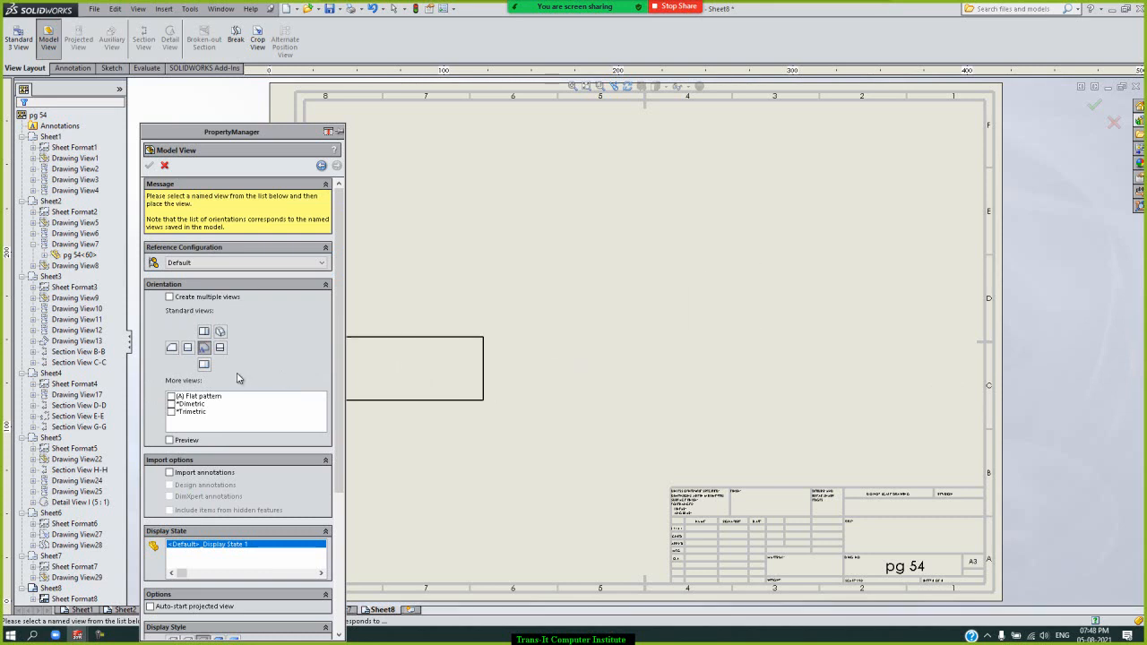
# Create multiple views of the miter flange: Top, Isometric, Right, Front and Flat pattern
pyautogui.click(174, 298)
pyautogui.click(204, 348)
pyautogui.click(219, 332)
pyautogui.click(221, 349)
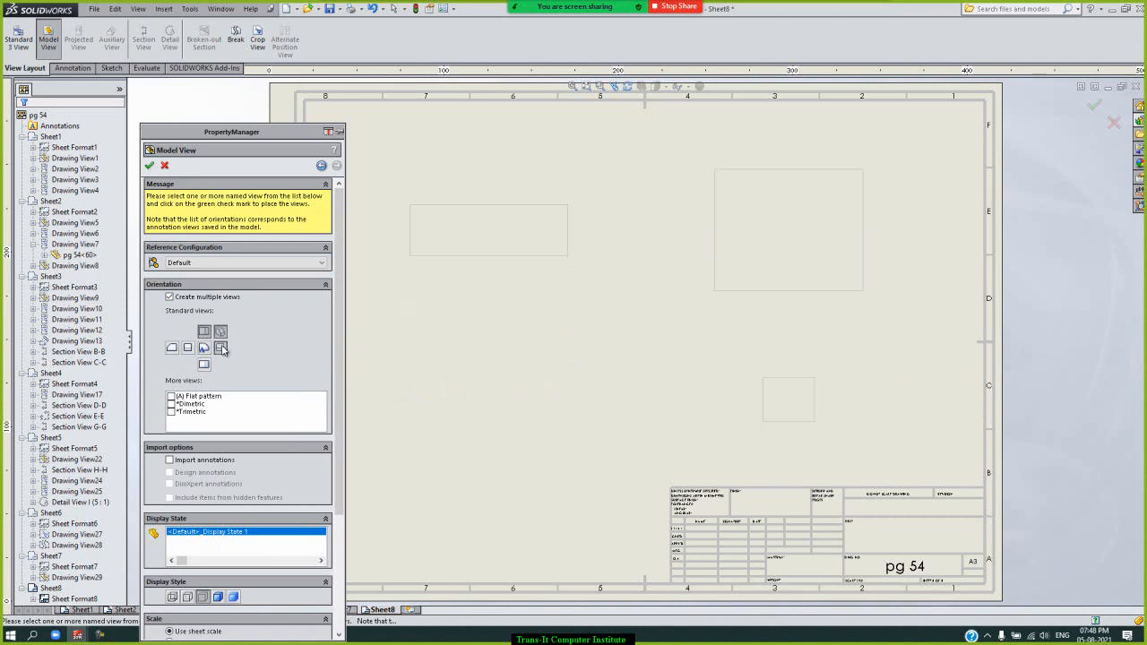
pyautogui.click(204, 347)
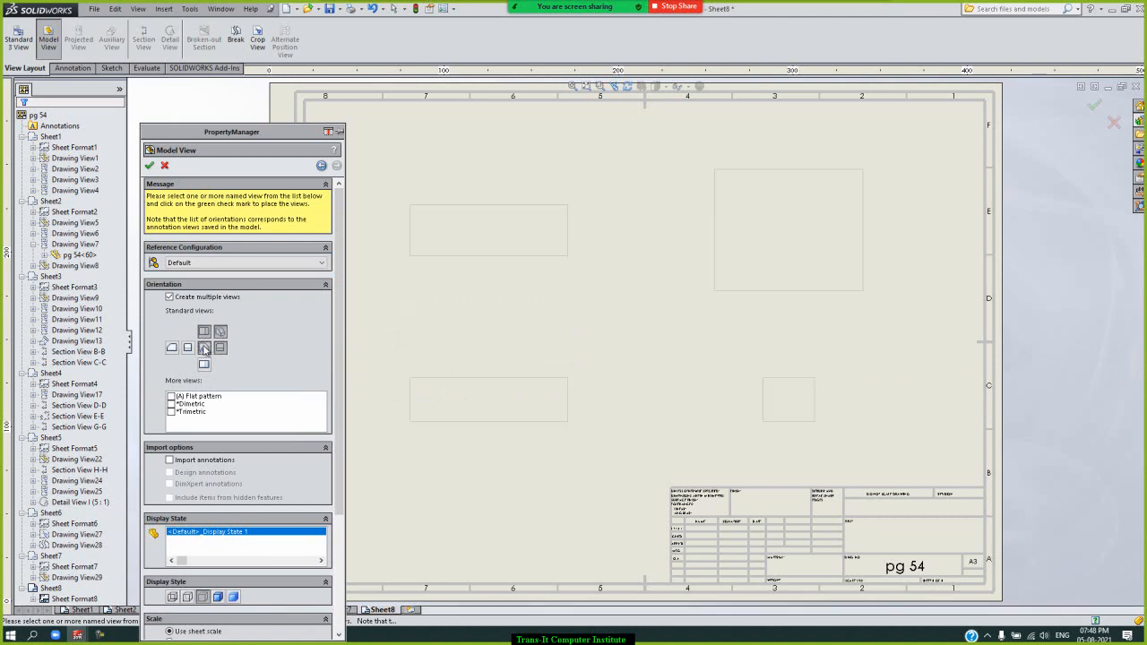
pyautogui.click(171, 396)
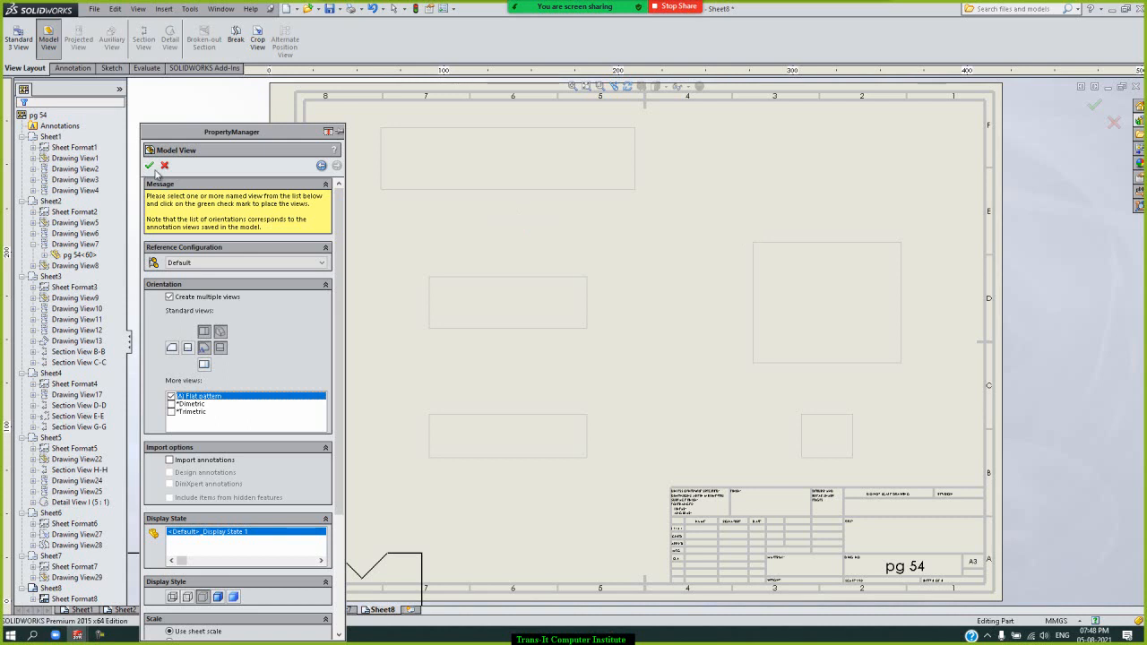
pyautogui.click(150, 167)
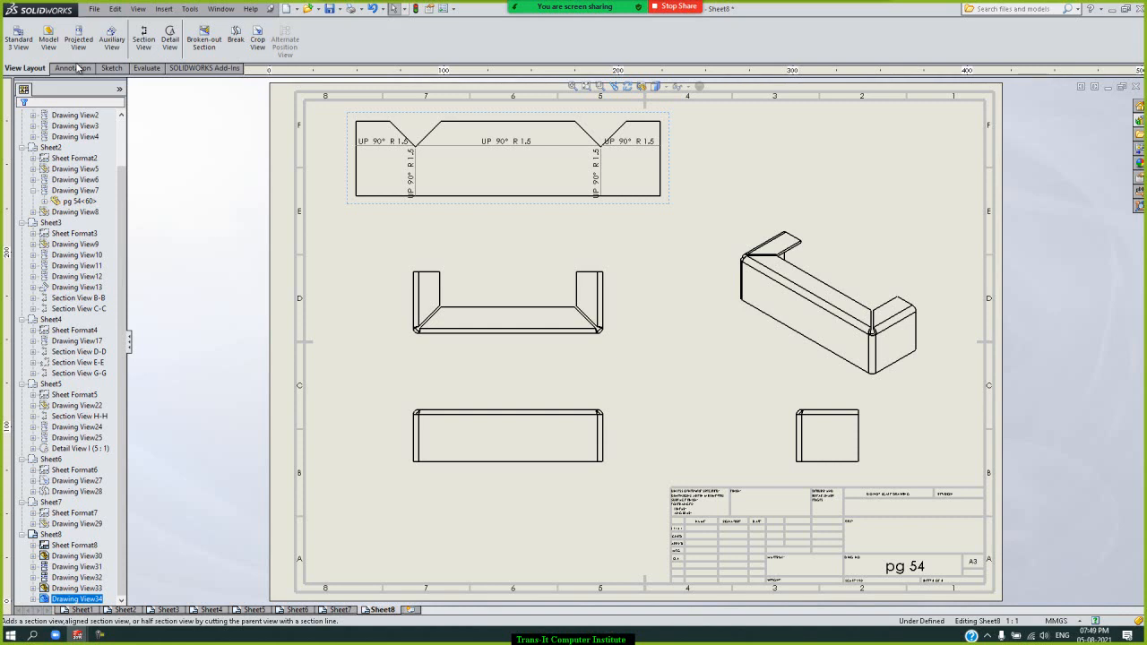
pyautogui.click(94, 8)
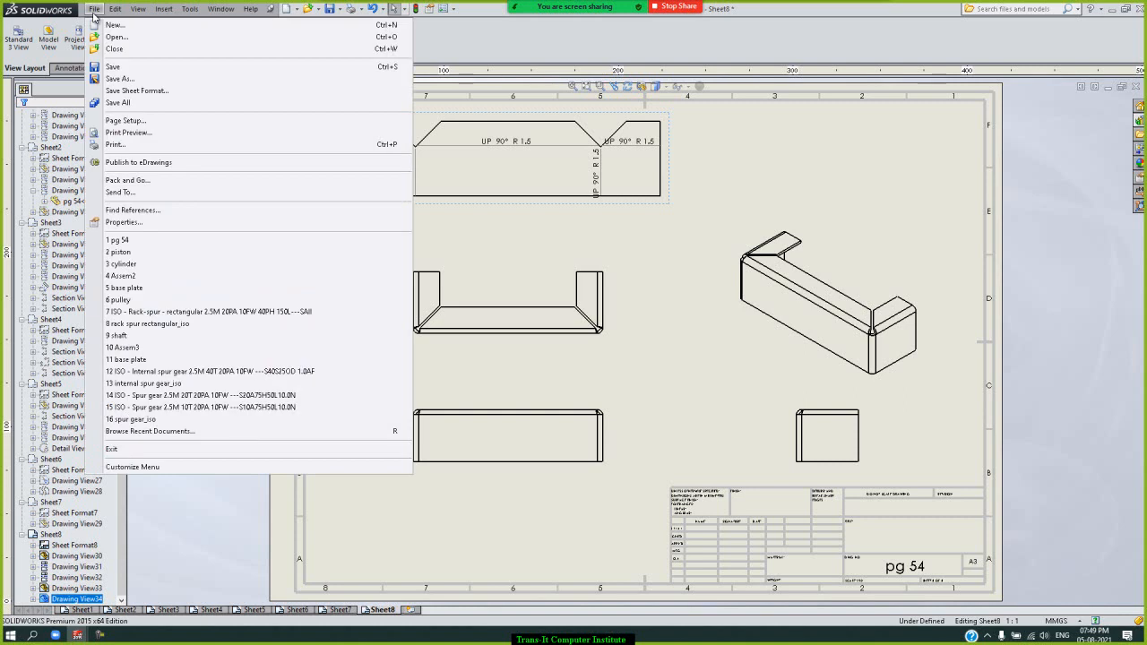
pyautogui.click(124, 79)
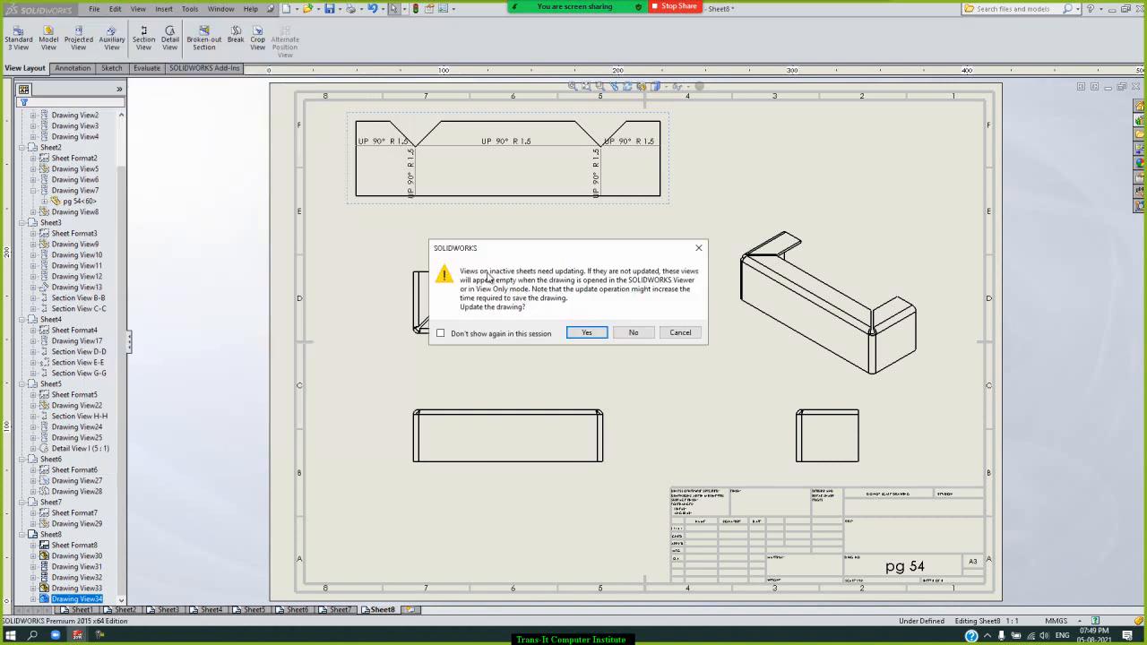
pyautogui.click(587, 332)
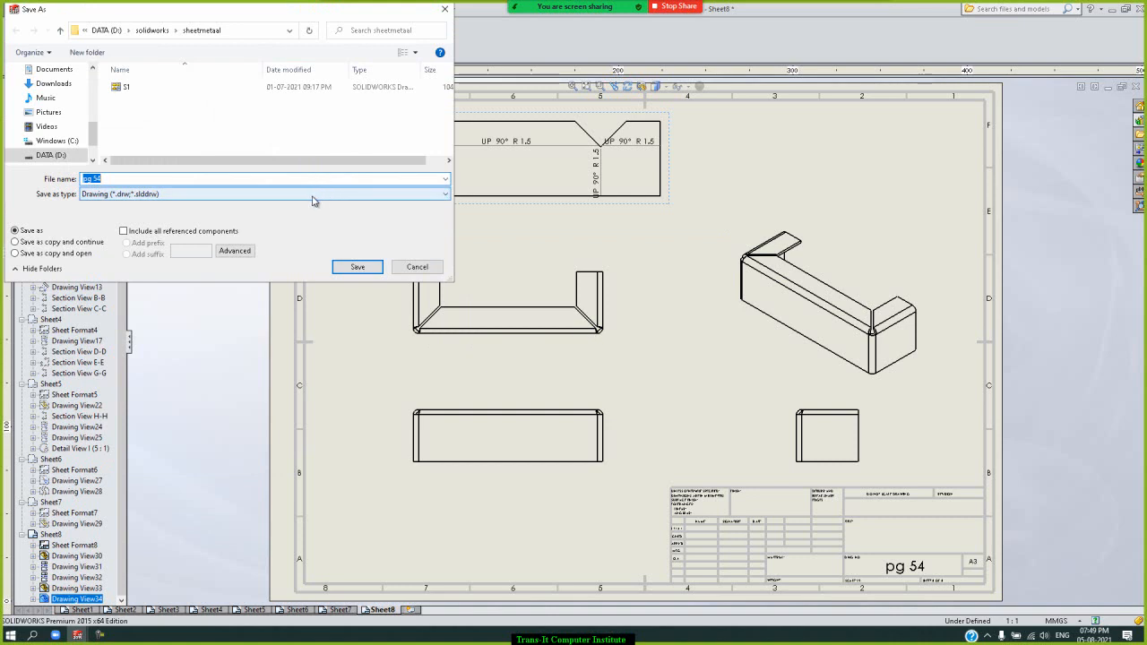
pyautogui.click(314, 195)
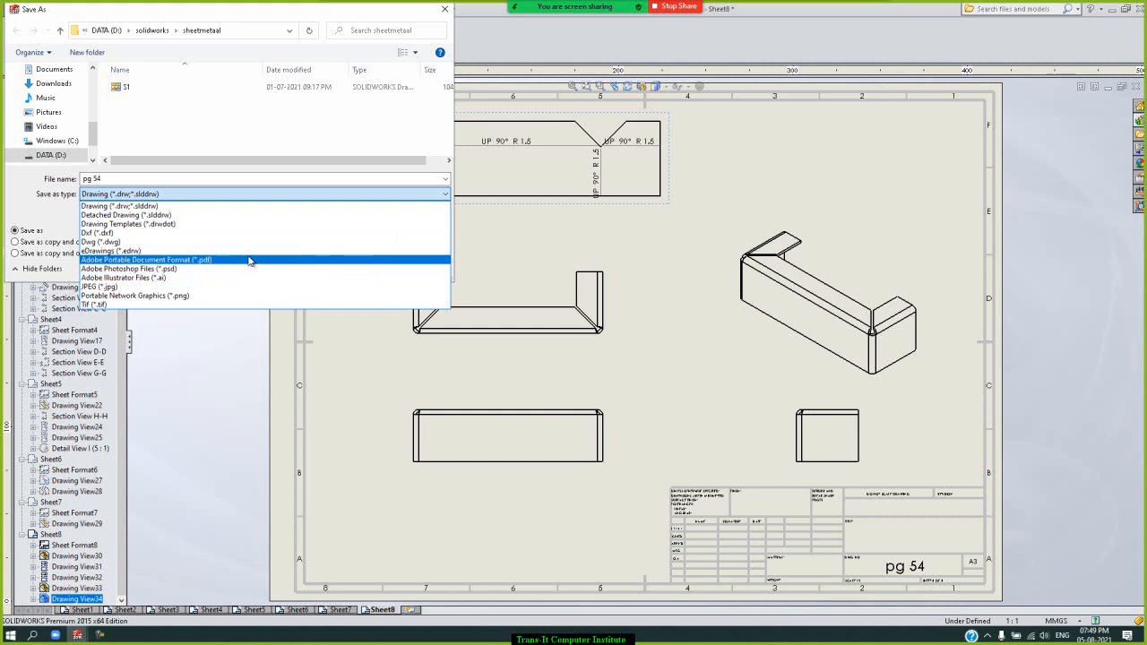
pyautogui.click(230, 194)
pyautogui.click(231, 194)
pyautogui.click(223, 260)
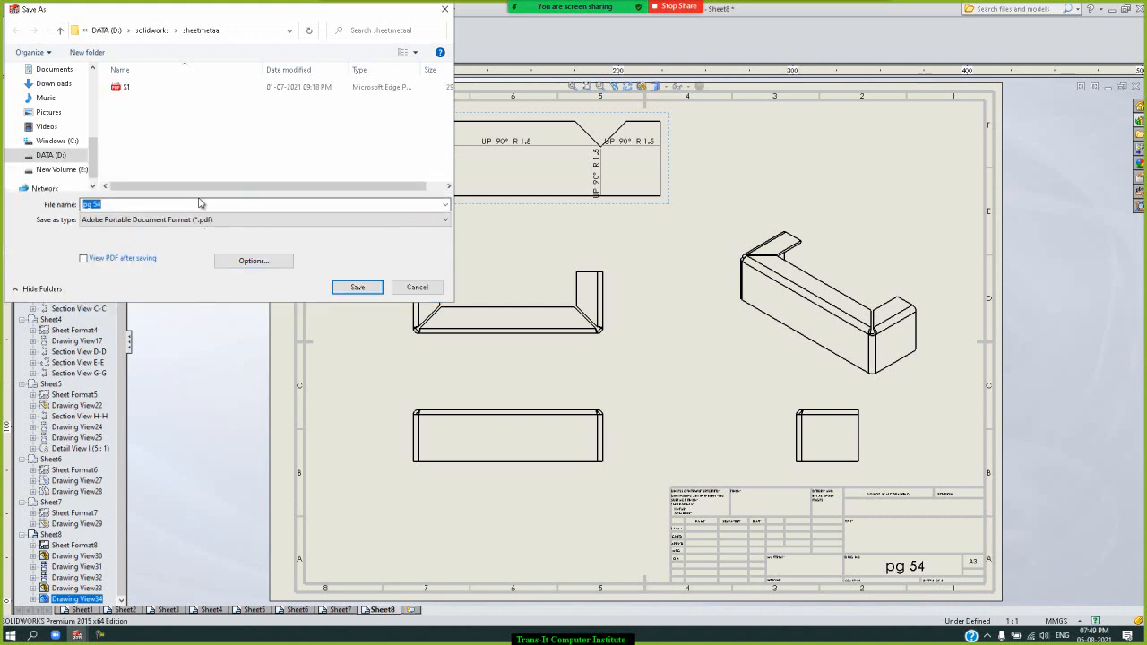
pyautogui.click(439, 292)
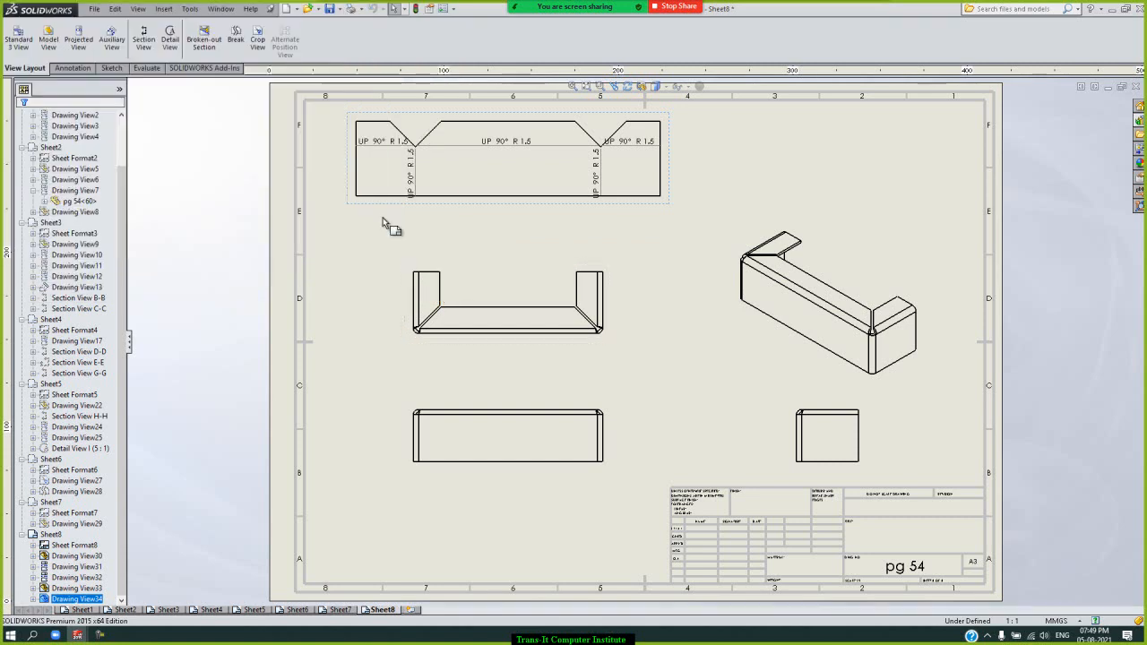
# Save the drawing as 4.8.2021 in the sheetmetaal folder, together with all modified component documents
pyautogui.click(94, 9)
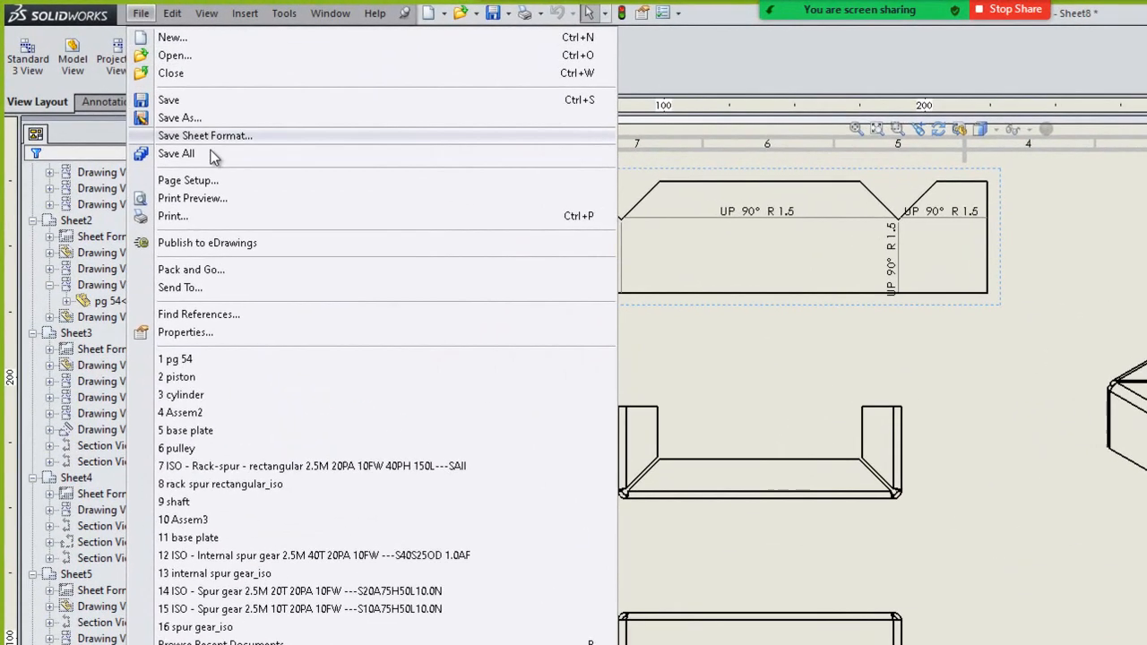
pyautogui.click(297, 156)
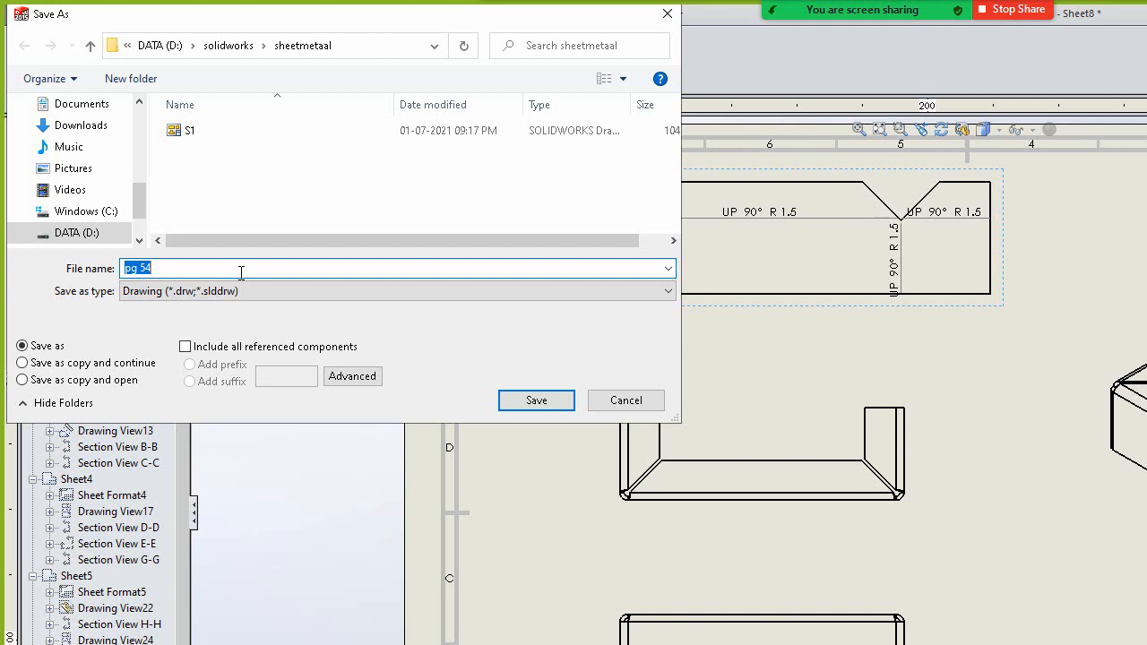
pyautogui.write('4.8.2021')
pyautogui.click(534, 400)
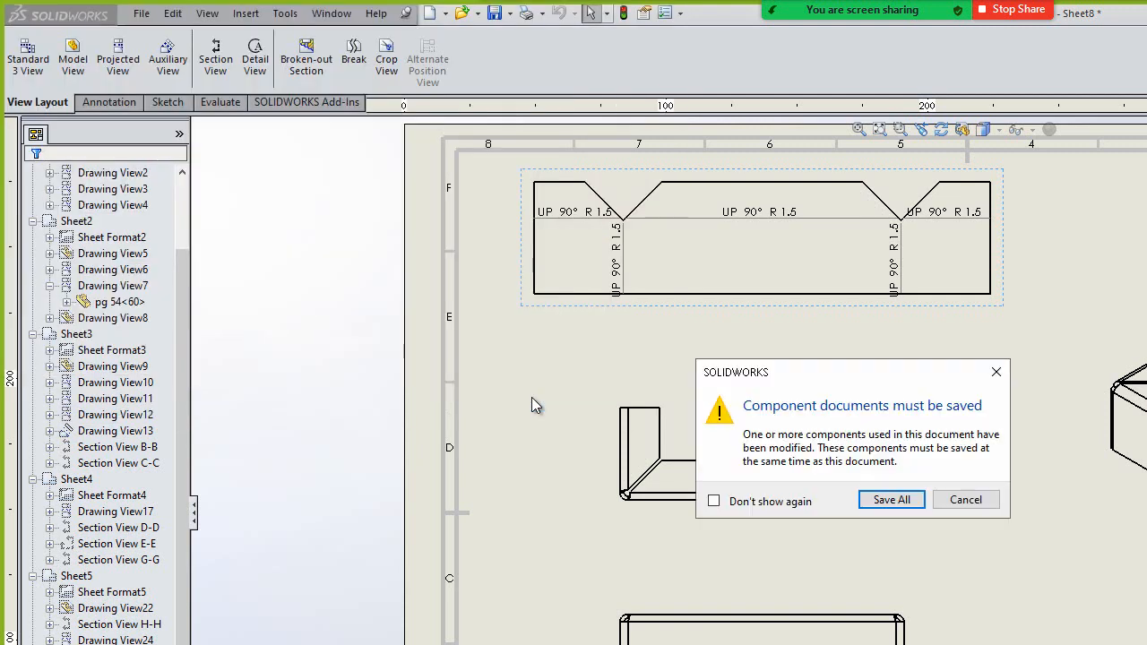
pyautogui.click(892, 500)
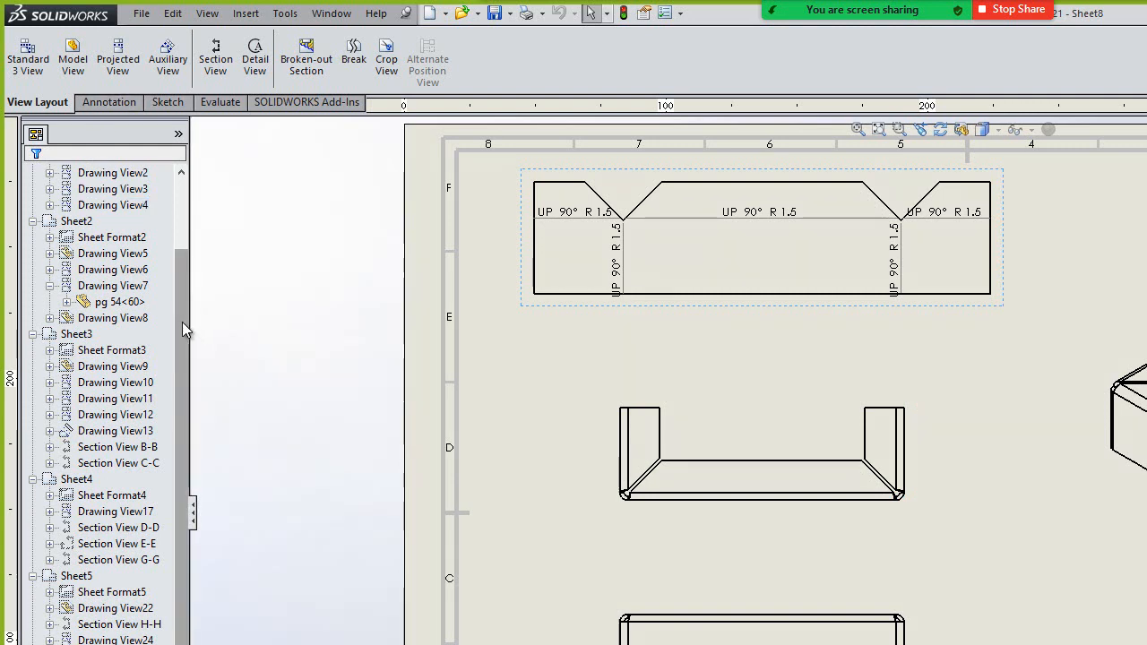
pyautogui.moveTo(182, 321); pyautogui.dragTo(183, 167)
pyautogui.click(65, 172)
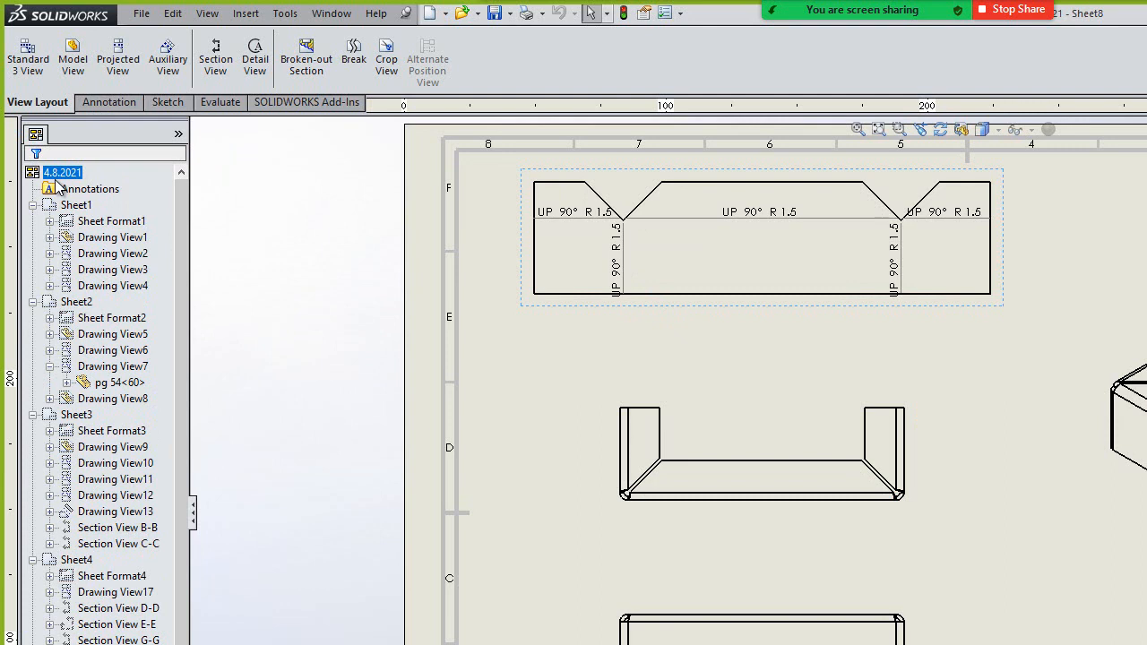
pyautogui.click(805, 350)
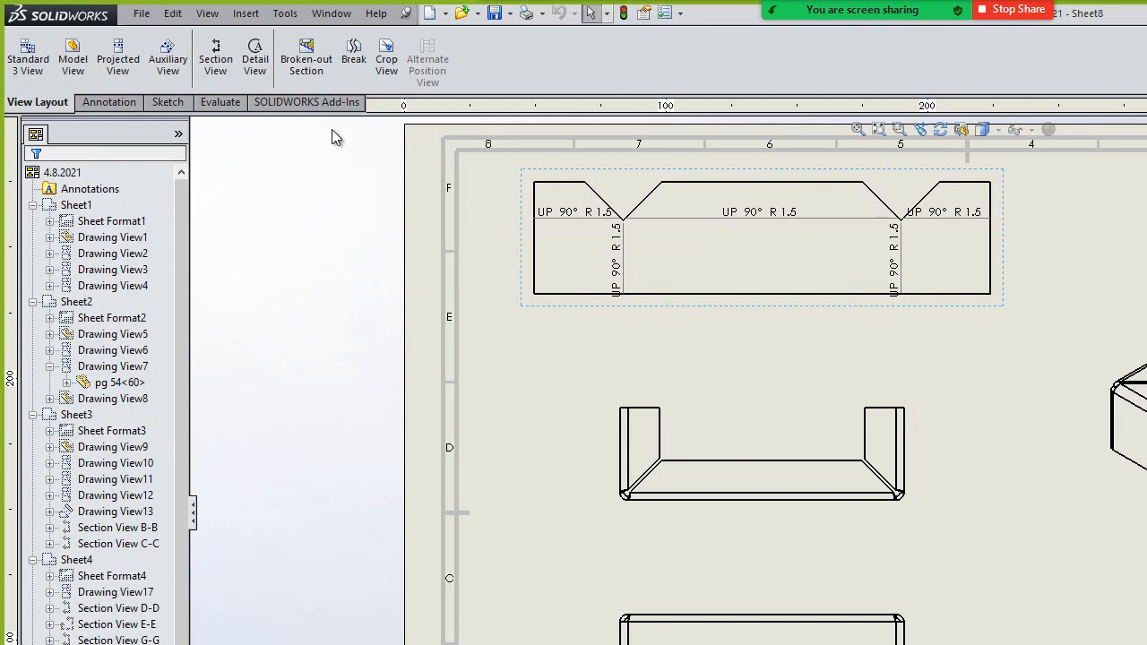
pyautogui.click(123, 105)
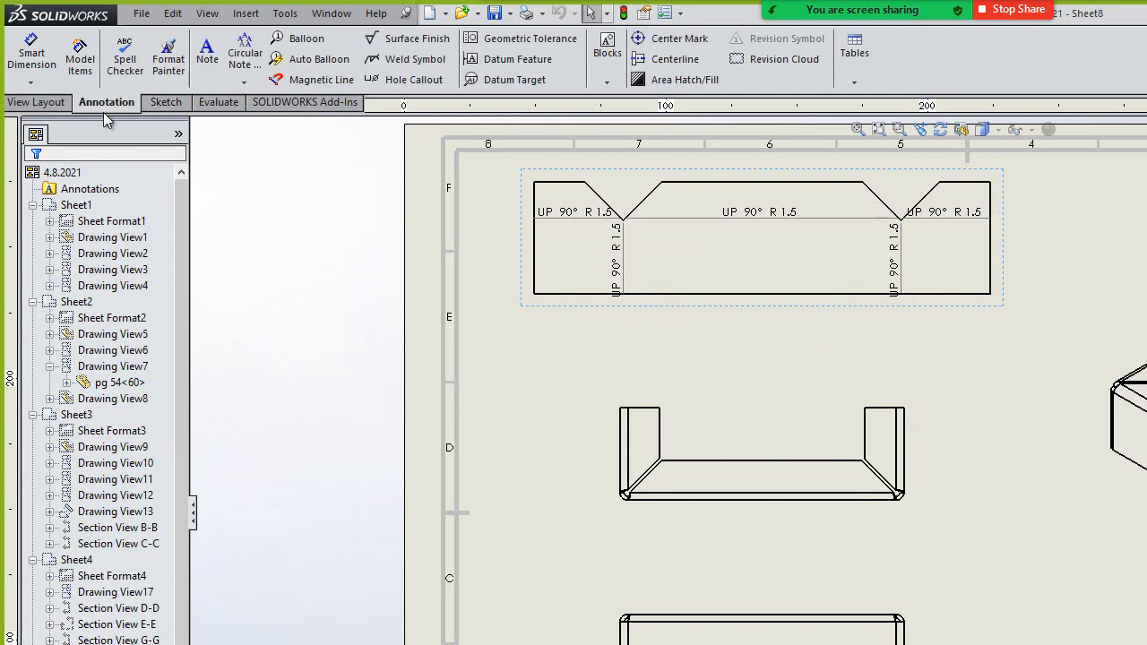
pyautogui.press('F11')
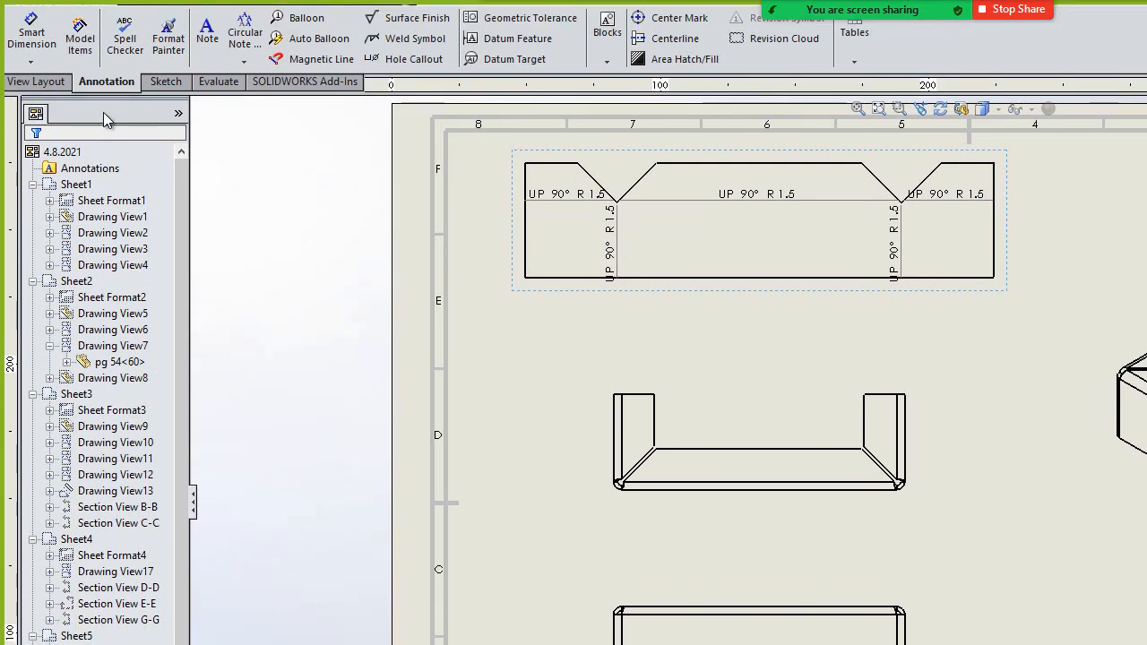
pyautogui.press('F11')
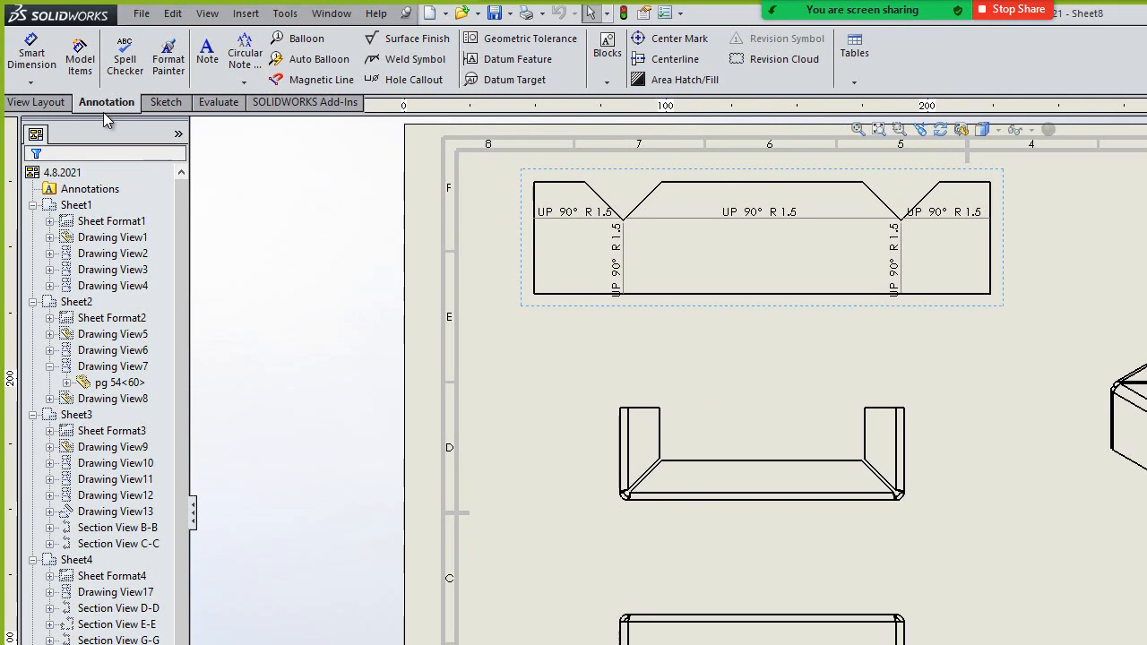